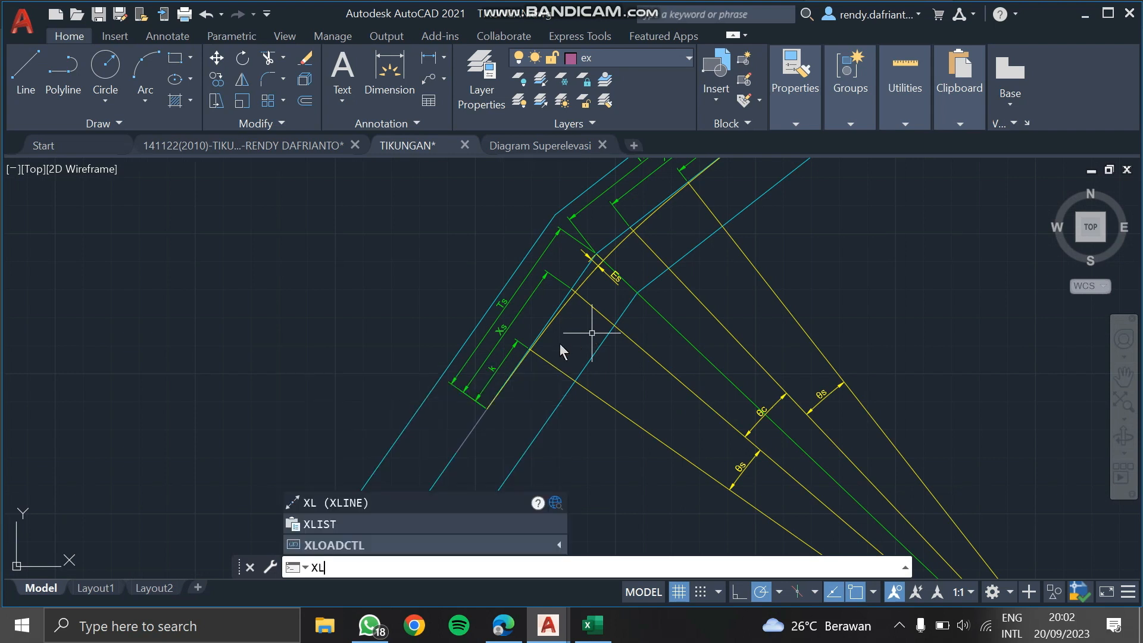
Draw a construction line through the bend's centreline vertex and the curve centre where the yellow radial lines meet.
key(Return)
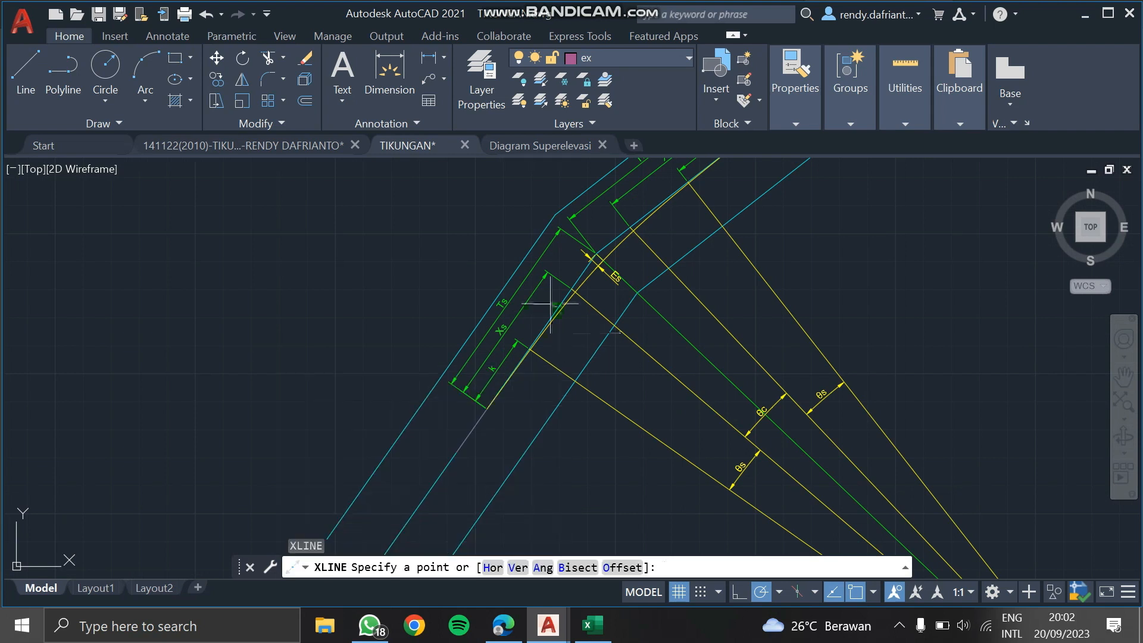
scroll(621, 250, up, 3)
scroll(616, 250, up, 3)
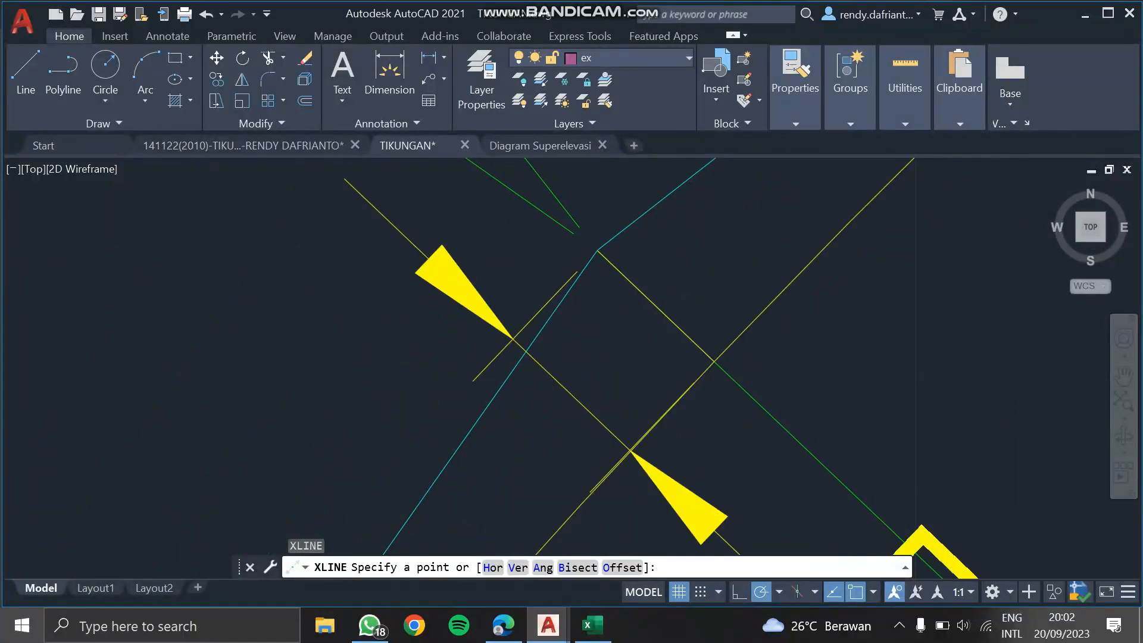
scroll(612, 255, down, 5)
scroll(613, 263, down, 6)
scroll(635, 260, up, 4)
scroll(548, 245, up, 4)
middle_drag(691, 293, 505, 286)
scroll(673, 385, down, 4)
middle_drag(770, 504, 365, 175)
middle_drag(454, 241, 730, 445)
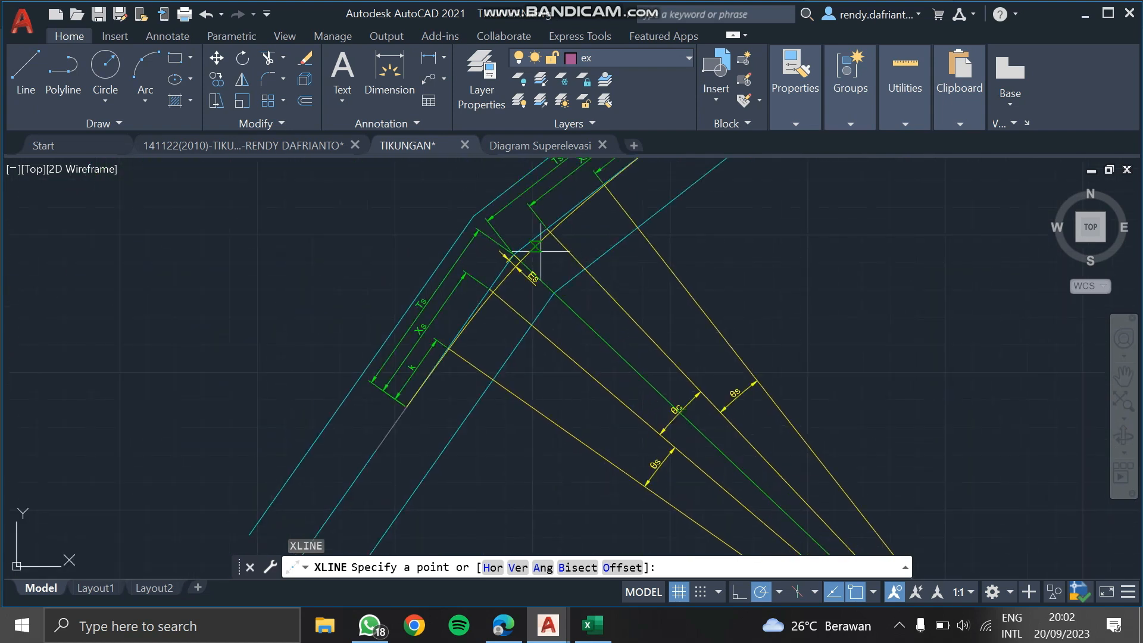
scroll(540, 252, up, 8)
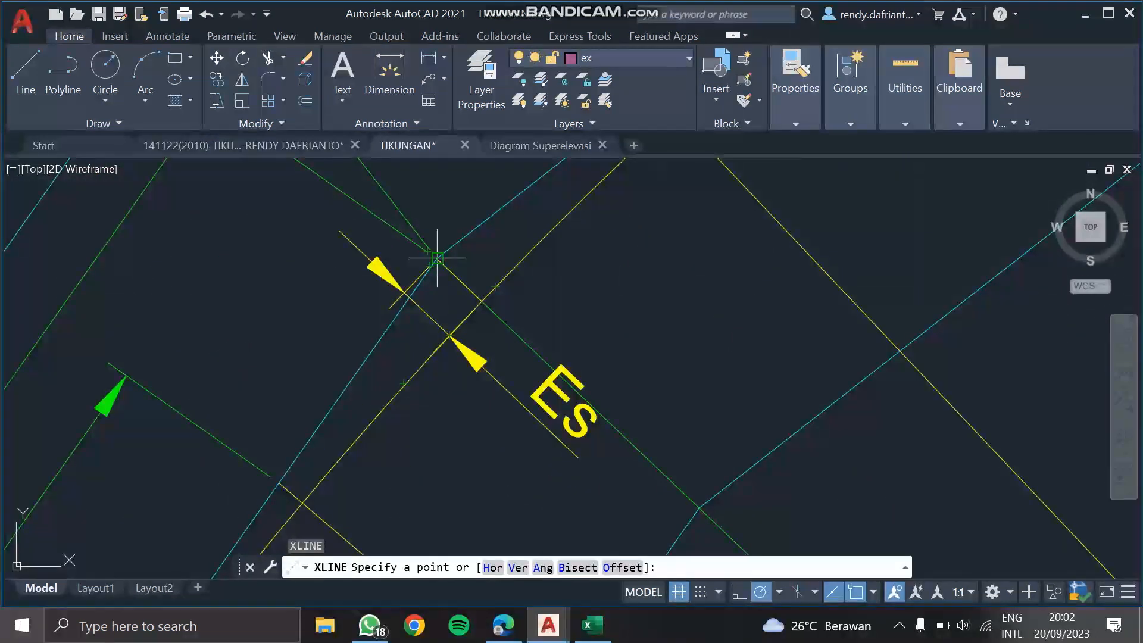
click(437, 258)
scroll(598, 358, down, 8)
middle_drag(626, 440, 510, 339)
click(565, 369)
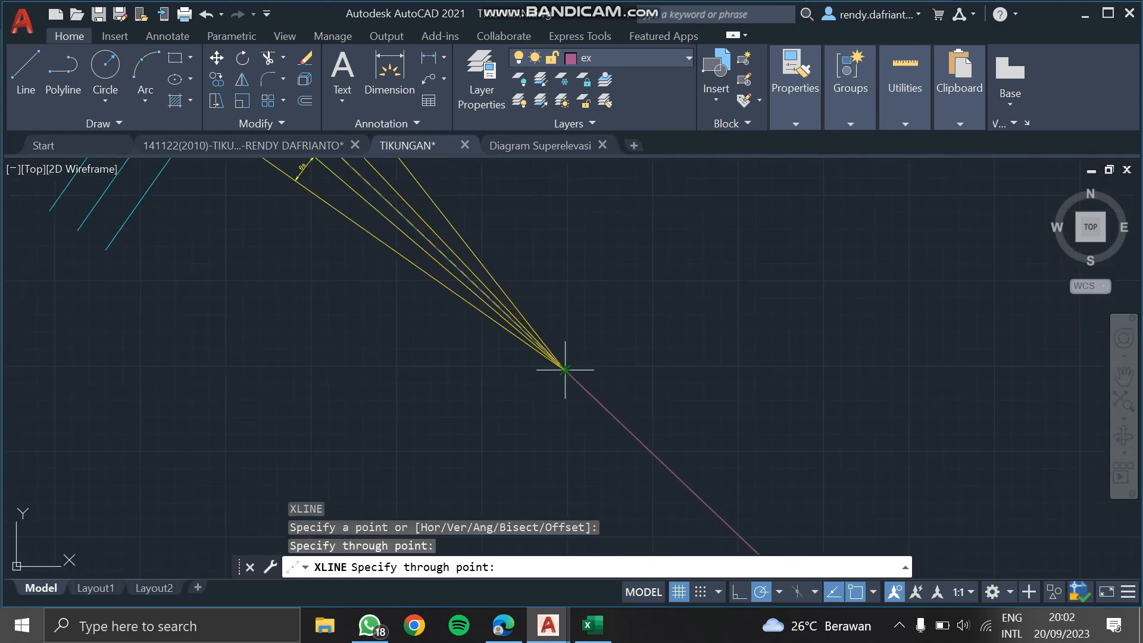
key(Return)
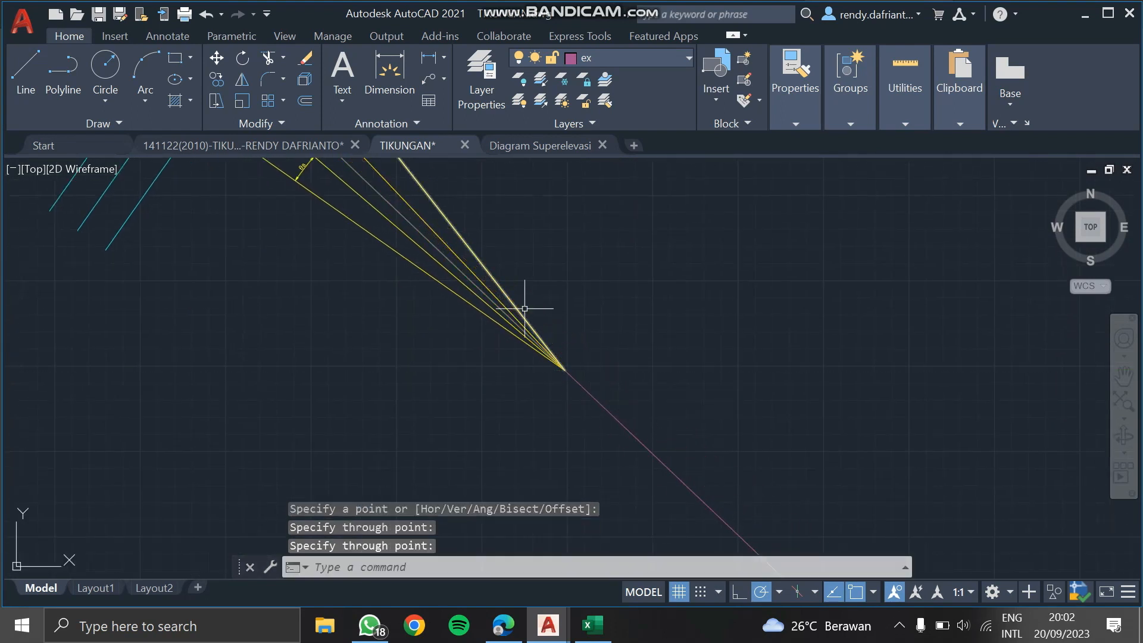
Copy the construction line from the inner road edge's corner to the outer end of the lower leg's k dimension.
middle_drag(403, 203, 628, 405)
click(485, 283)
text(co)
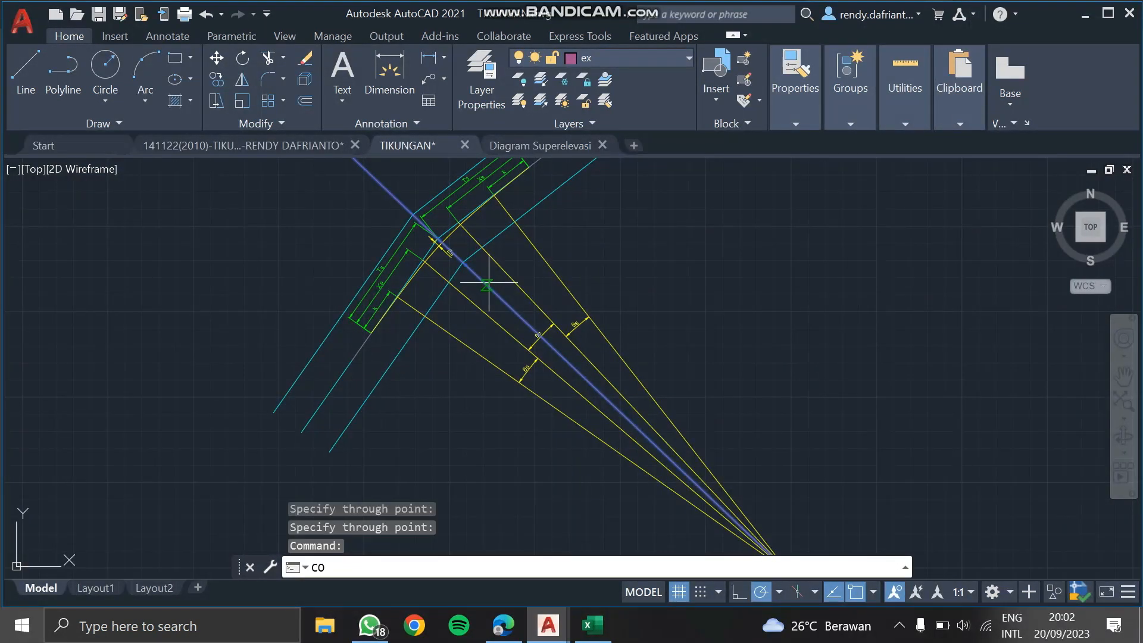
key(Return)
scroll(448, 250, up, 3)
scroll(438, 210, up, 3)
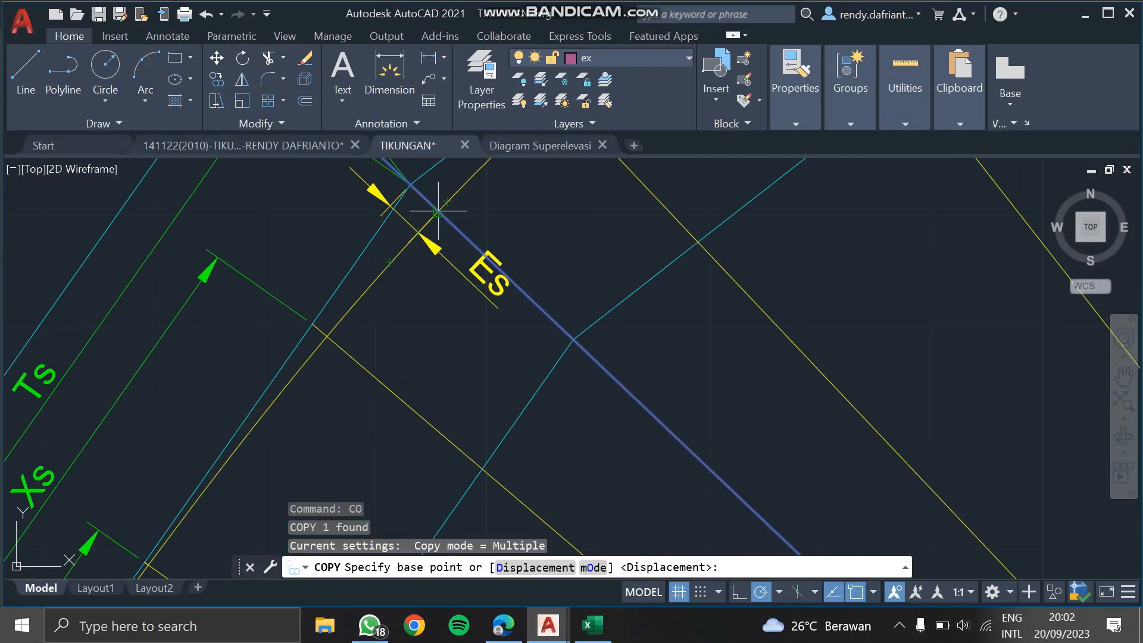
click(573, 338)
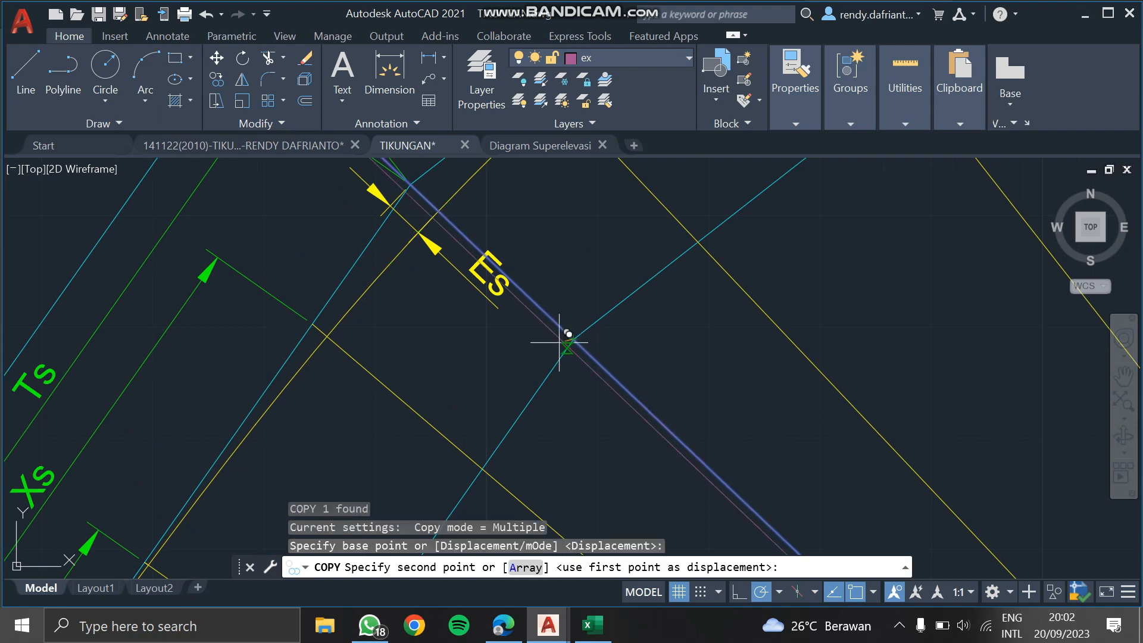
scroll(446, 365, down, 3)
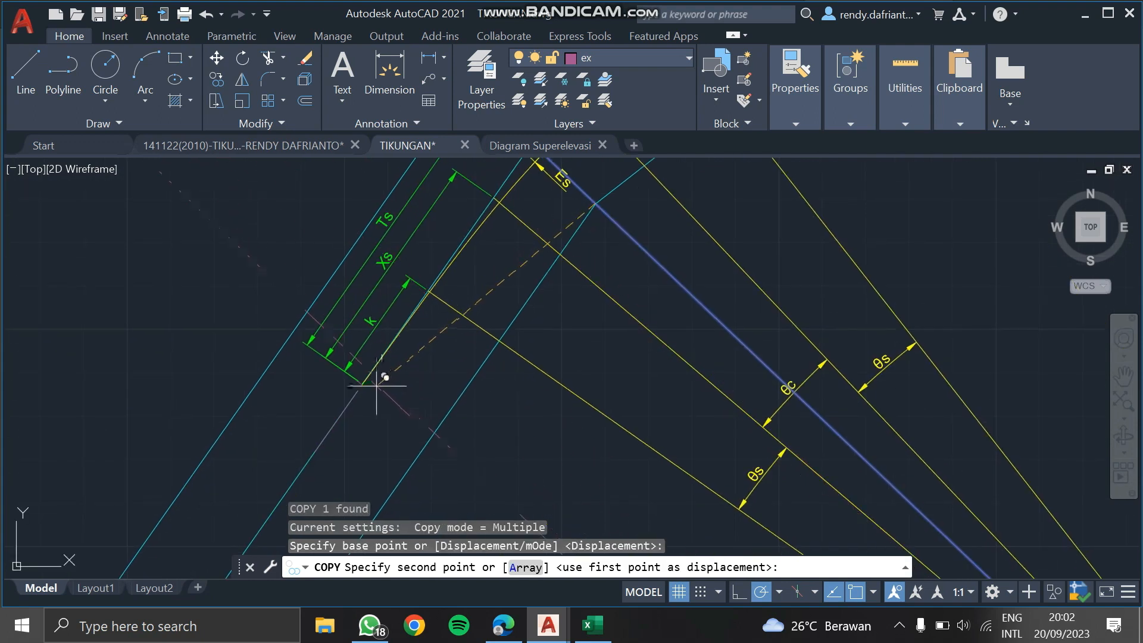
scroll(383, 382, up, 3)
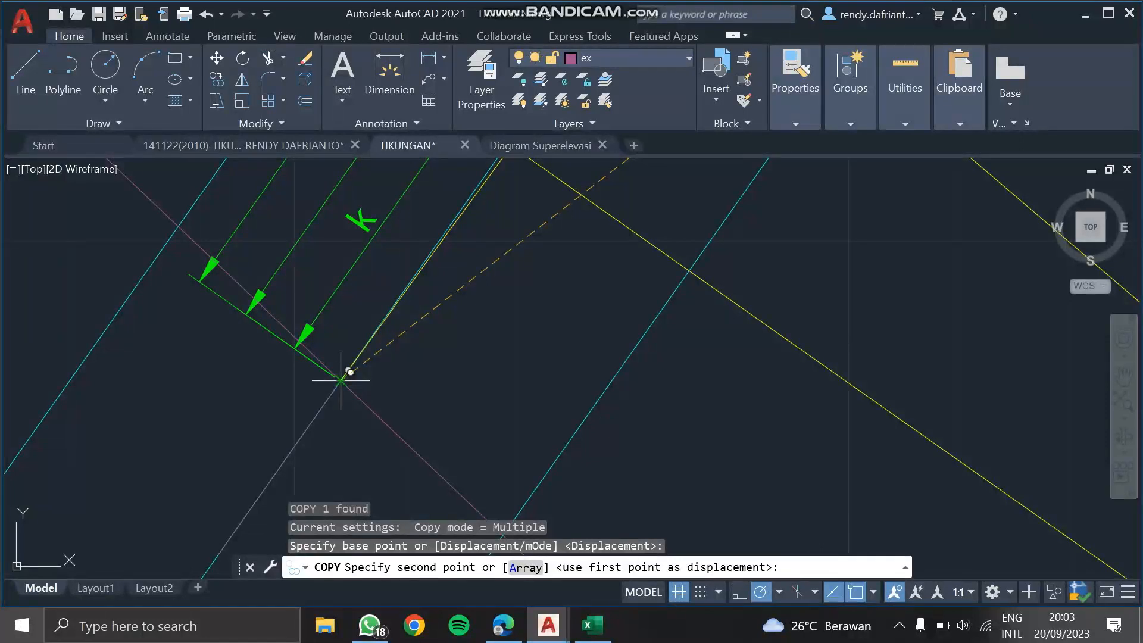
click(343, 377)
Place another copy of the construction line at the inner end of the lower leg's Xs dimension, on the centreline.
middle_drag(563, 281, 502, 435)
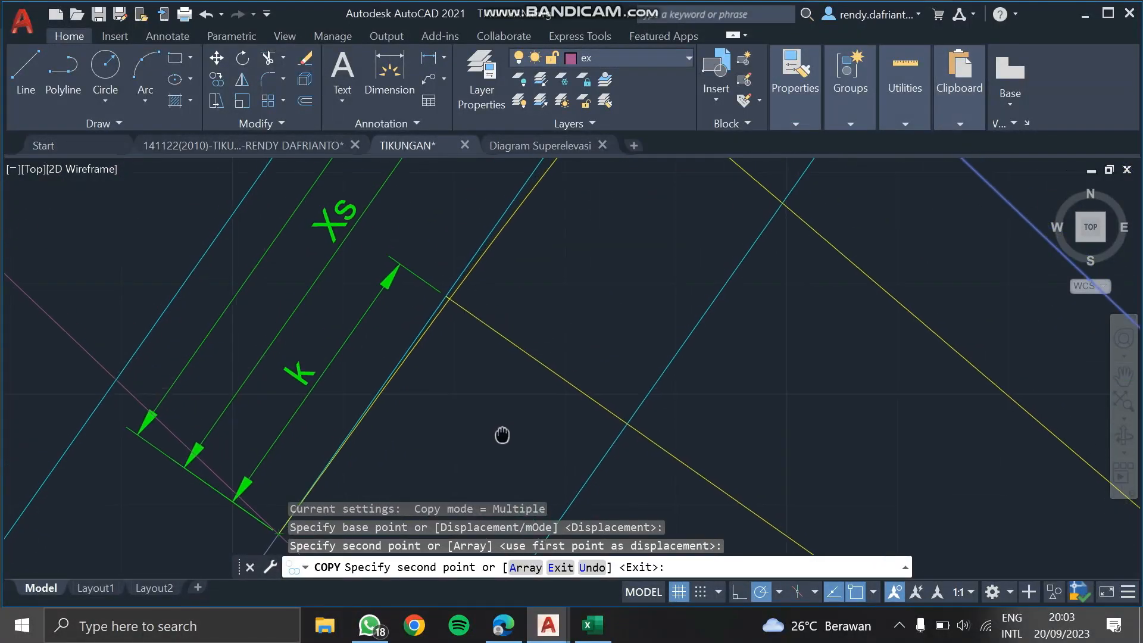
scroll(502, 434, down, 2)
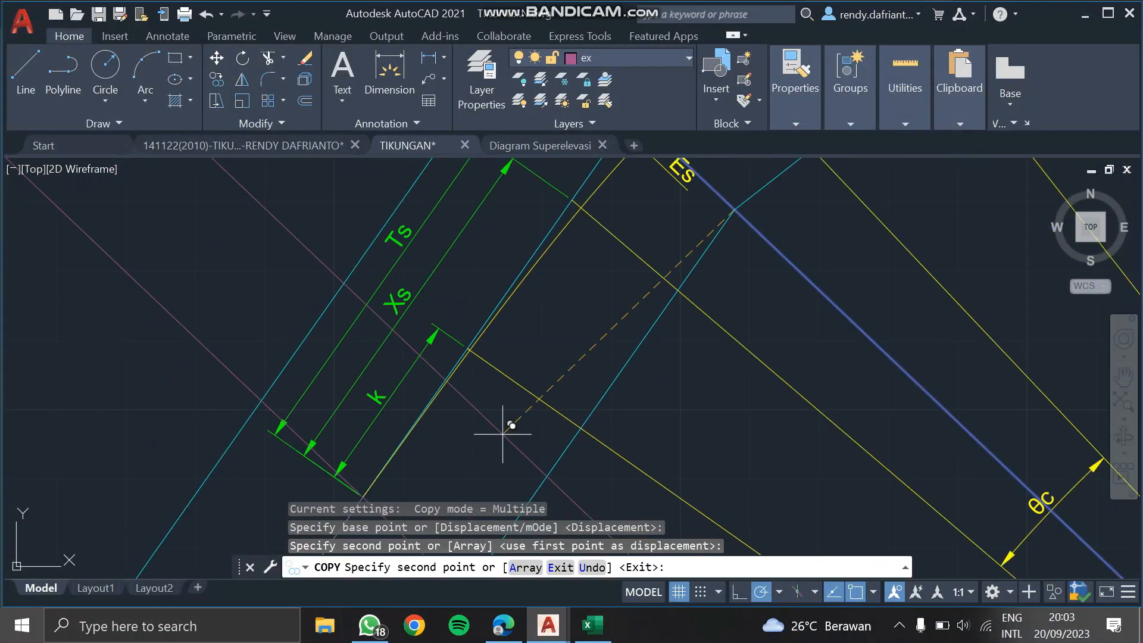
middle_drag(529, 320, 474, 400)
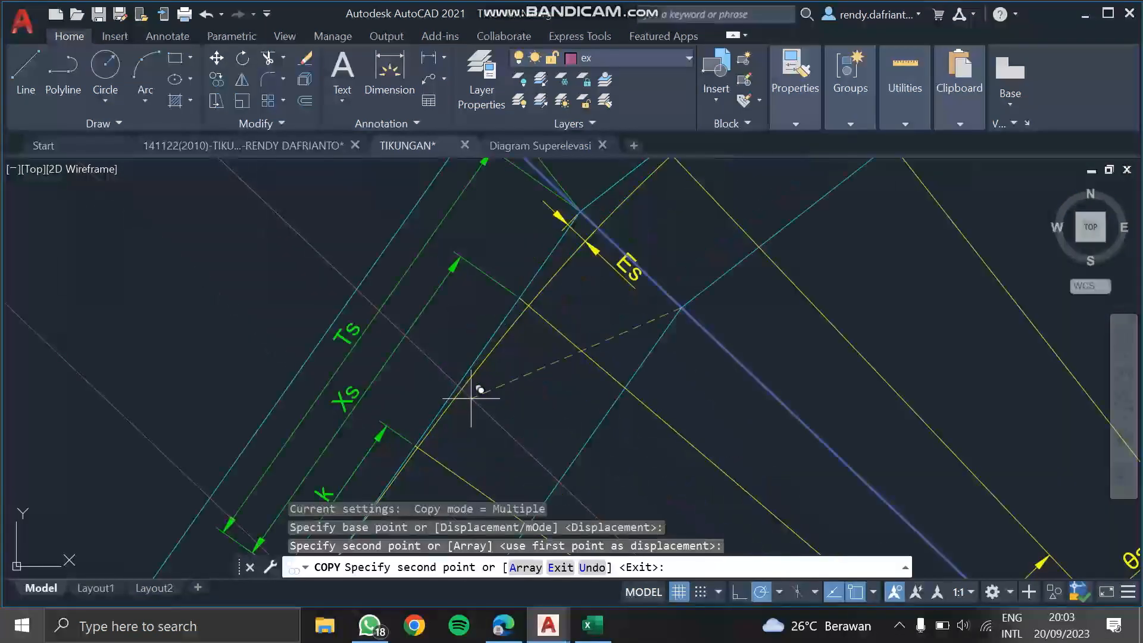
scroll(525, 302, up, 4)
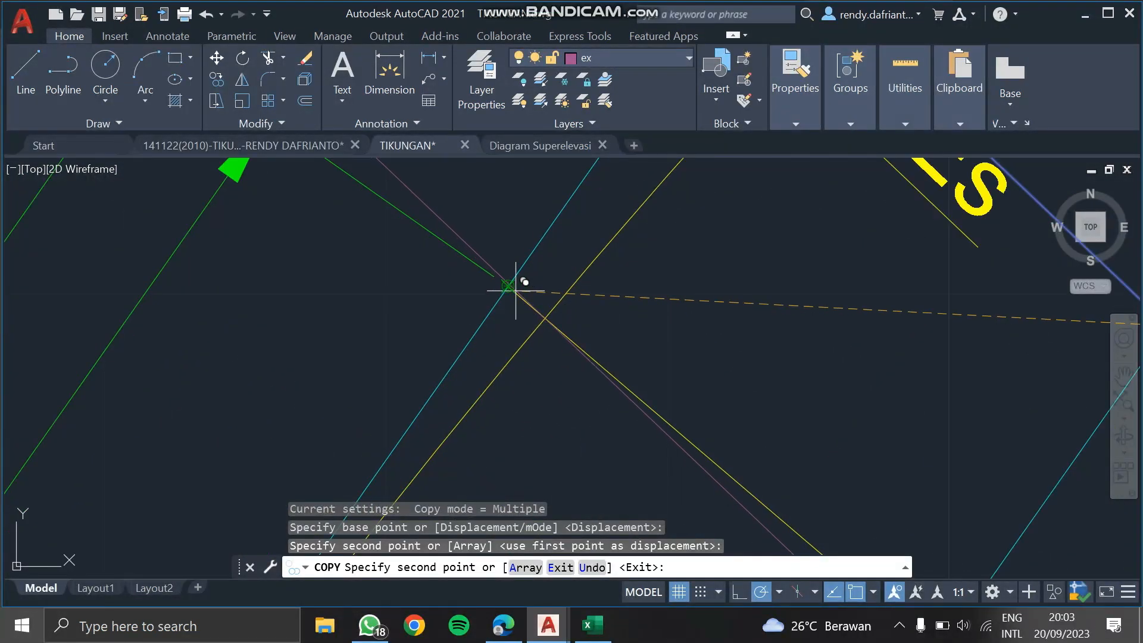
middle_drag(516, 291, 523, 321)
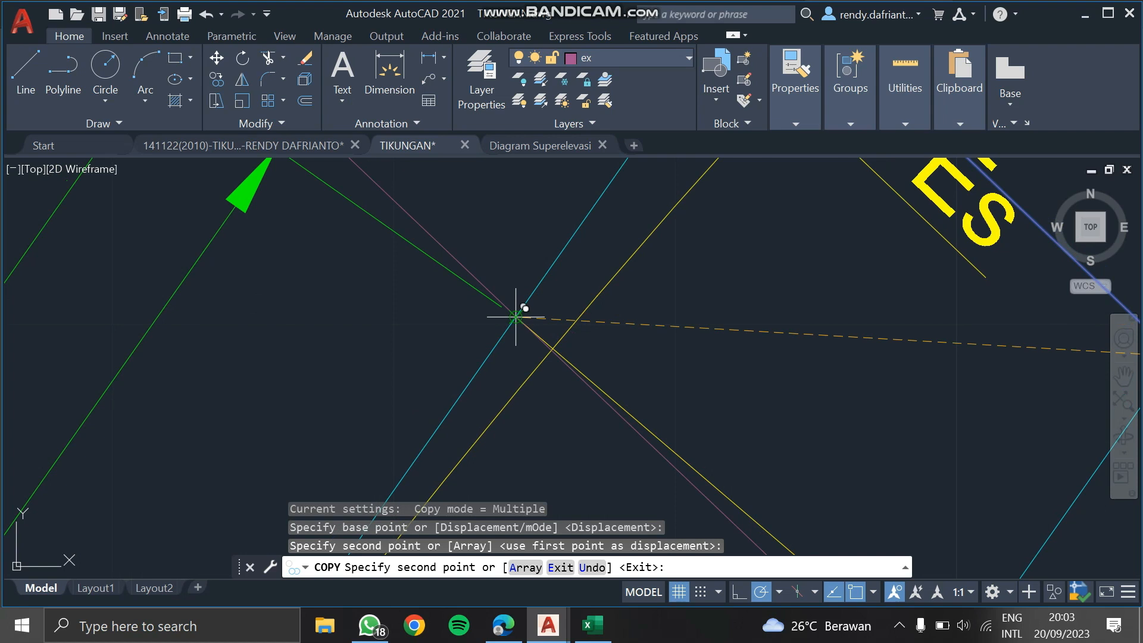
scroll(516, 316, down, 4)
click(516, 317)
Place a copy of the construction line at the inner end of the upper leg's Xs dimension, on the centreline.
scroll(607, 278, down, 6)
middle_drag(600, 283, 548, 377)
scroll(665, 257, up, 1)
scroll(544, 327, up, 3)
middle_drag(553, 419, 527, 316)
click(536, 365)
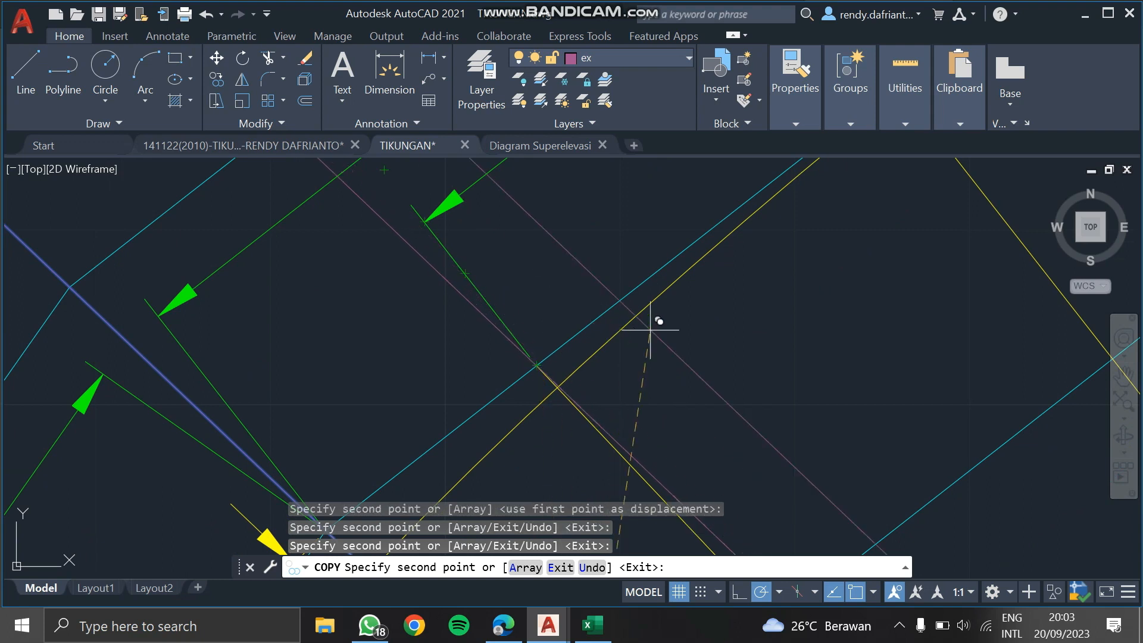
Place a final construction line copy at the outer end of the upper leg's k dimension and end copying.
scroll(655, 328, down, 3)
scroll(702, 305, up, 2)
scroll(730, 277, up, 2)
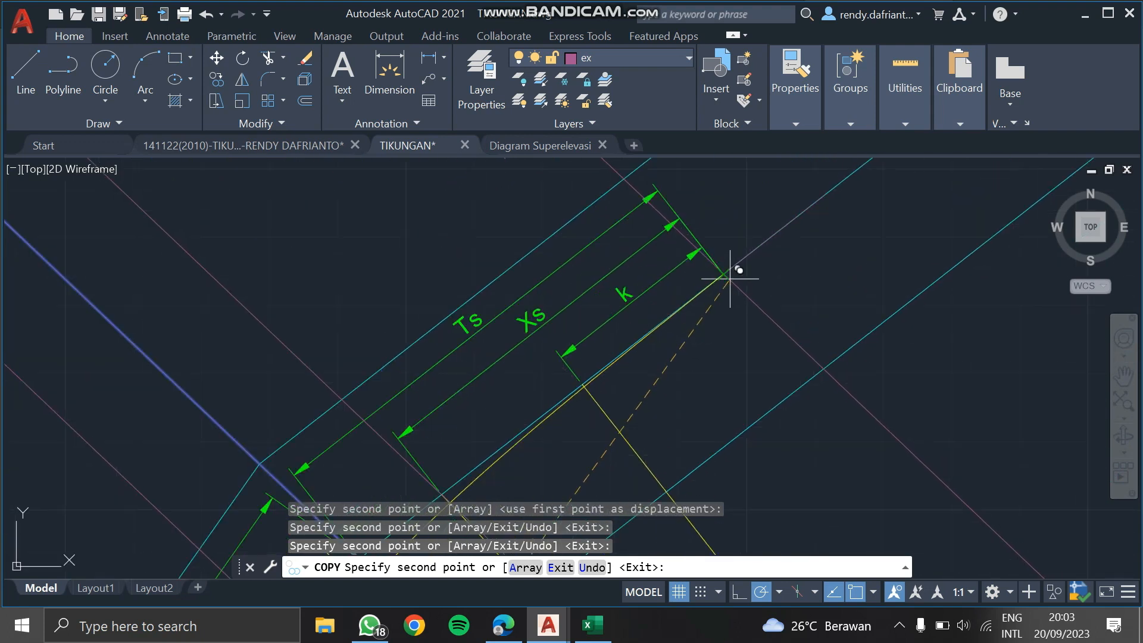
scroll(731, 268, up, 3)
click(727, 257)
scroll(775, 291, down, 5)
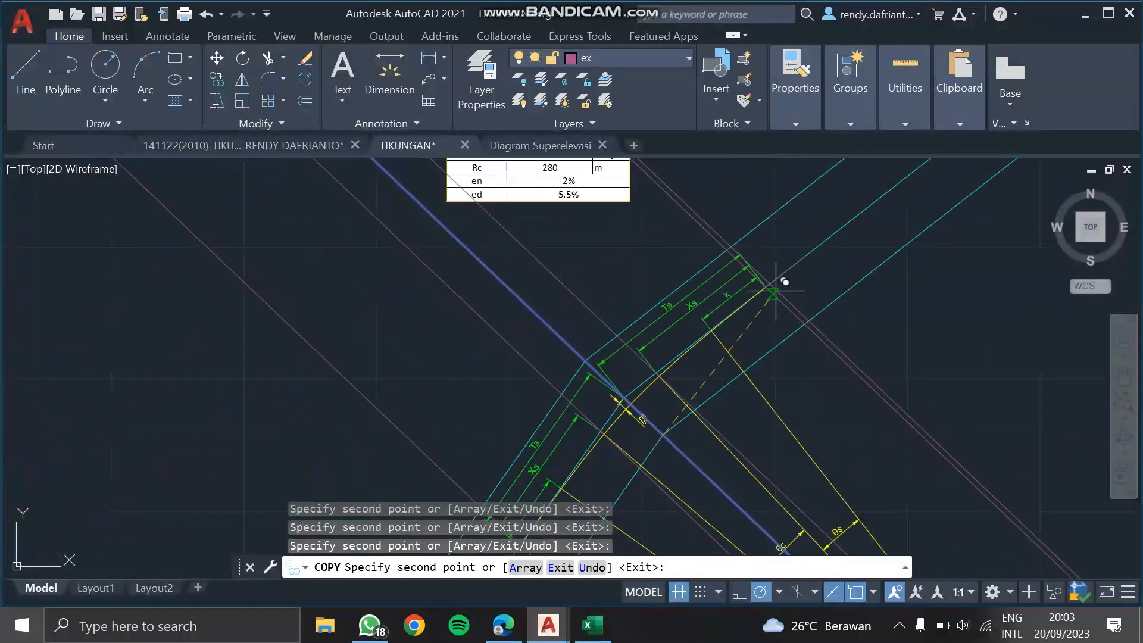
scroll(758, 378, down, 6)
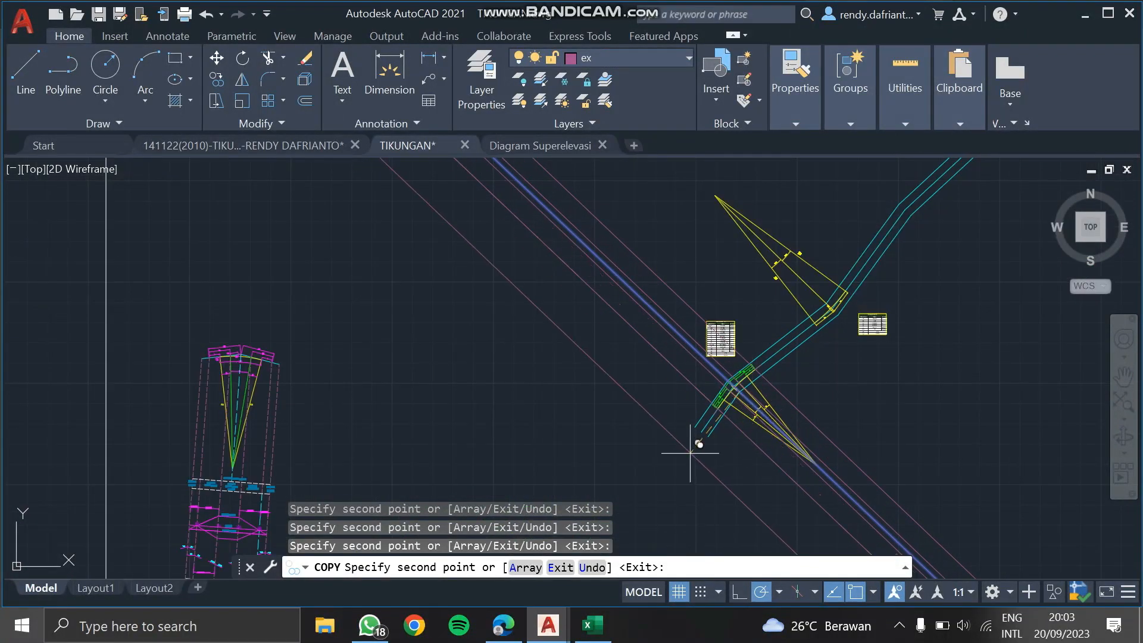
key(Escape)
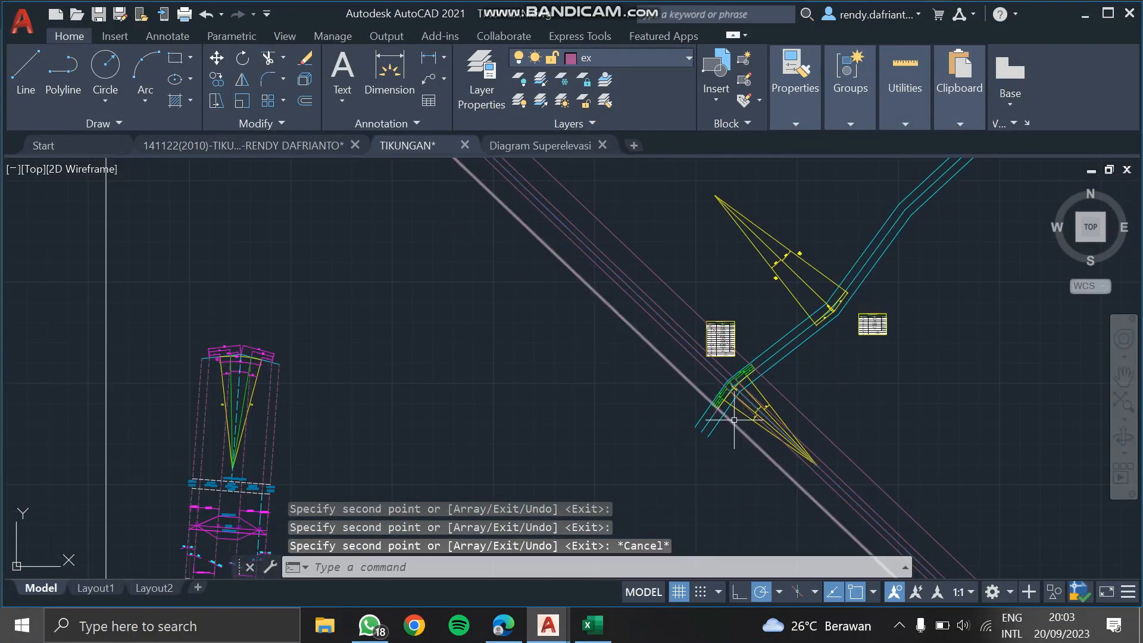
scroll(734, 420, up, 3)
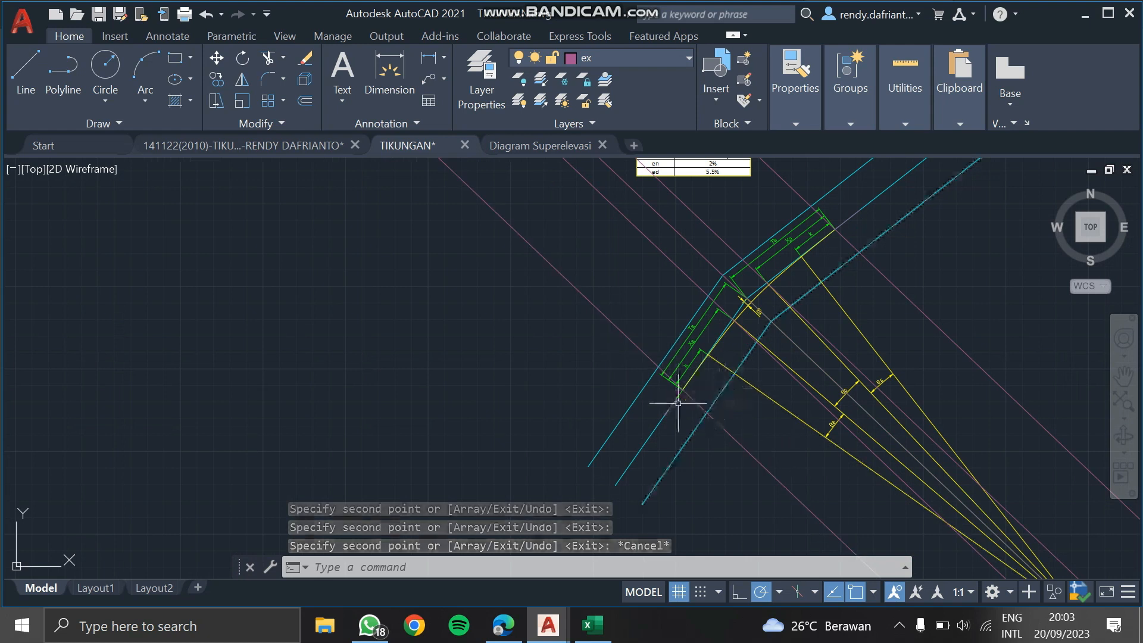
scroll(673, 404, up, 3)
click(684, 352)
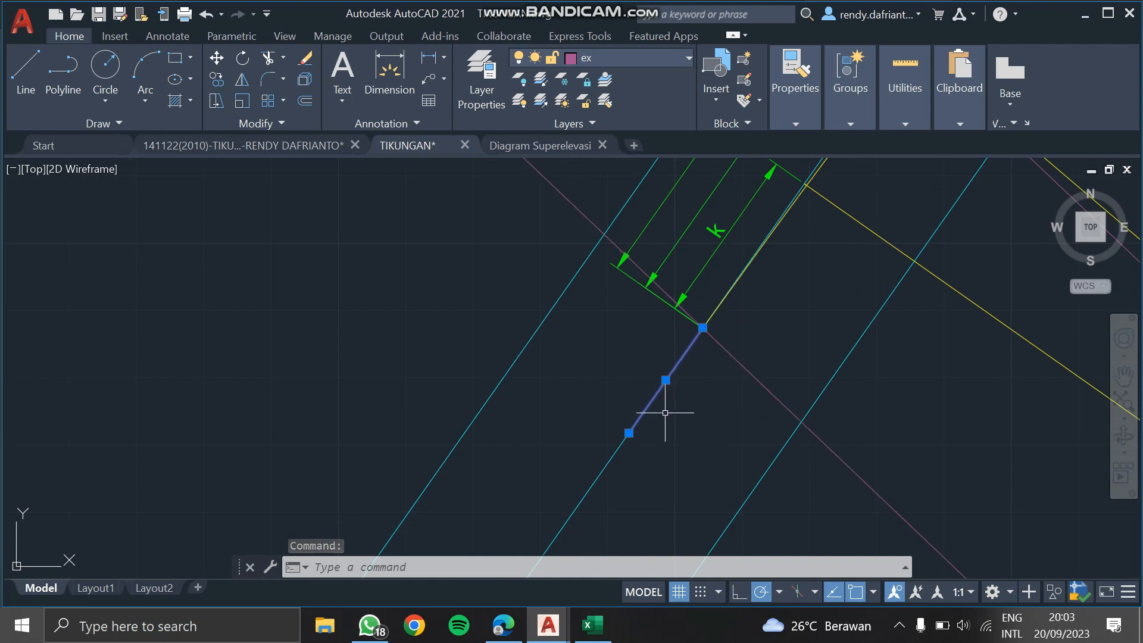
click(670, 411)
key(Escape)
key(Escape)
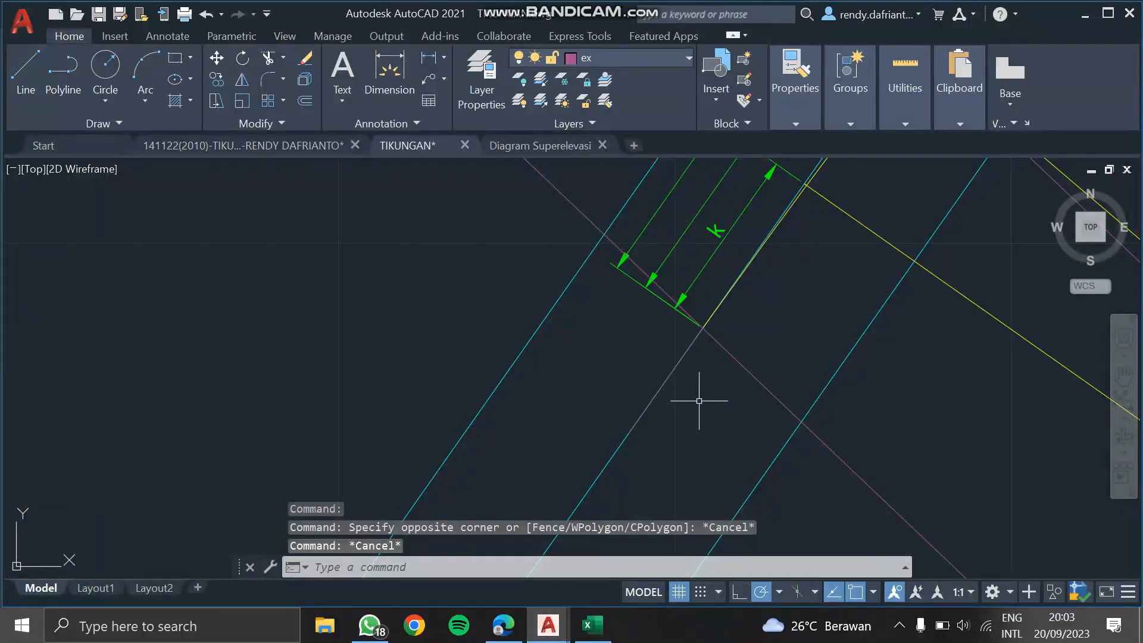
Draw a 19.091 line from the lower spiral's start point outward along the centreline, taking the Tro desain value from the Excel workbook.
text(L)
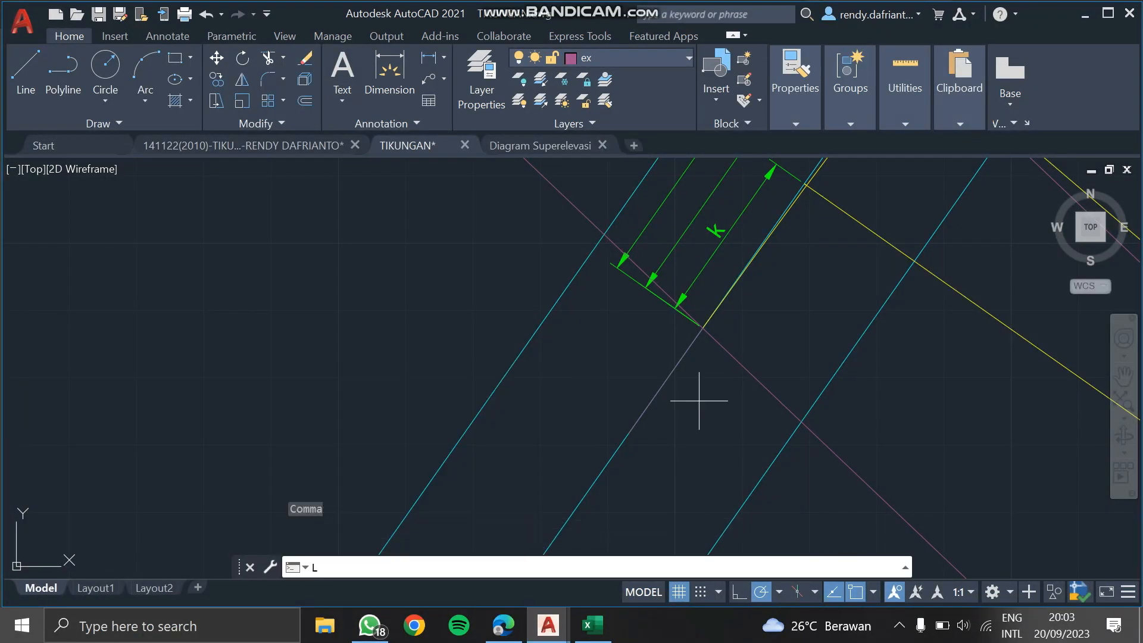
key(Return)
click(703, 328)
scroll(660, 450, down, 3)
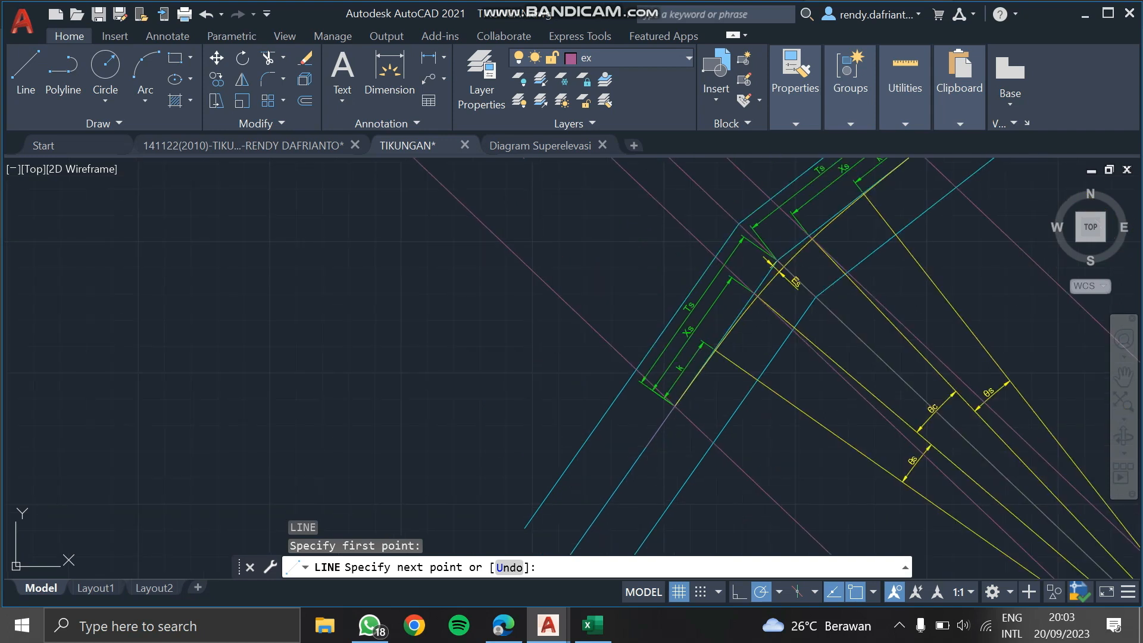
middle_drag(660, 449, 672, 247)
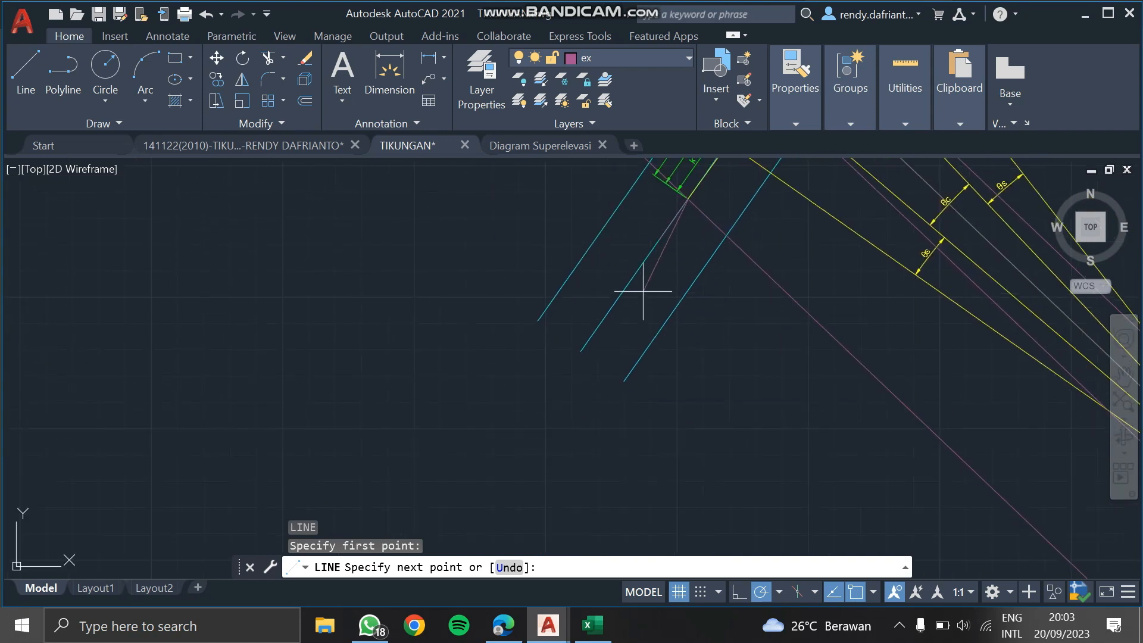
click(592, 624)
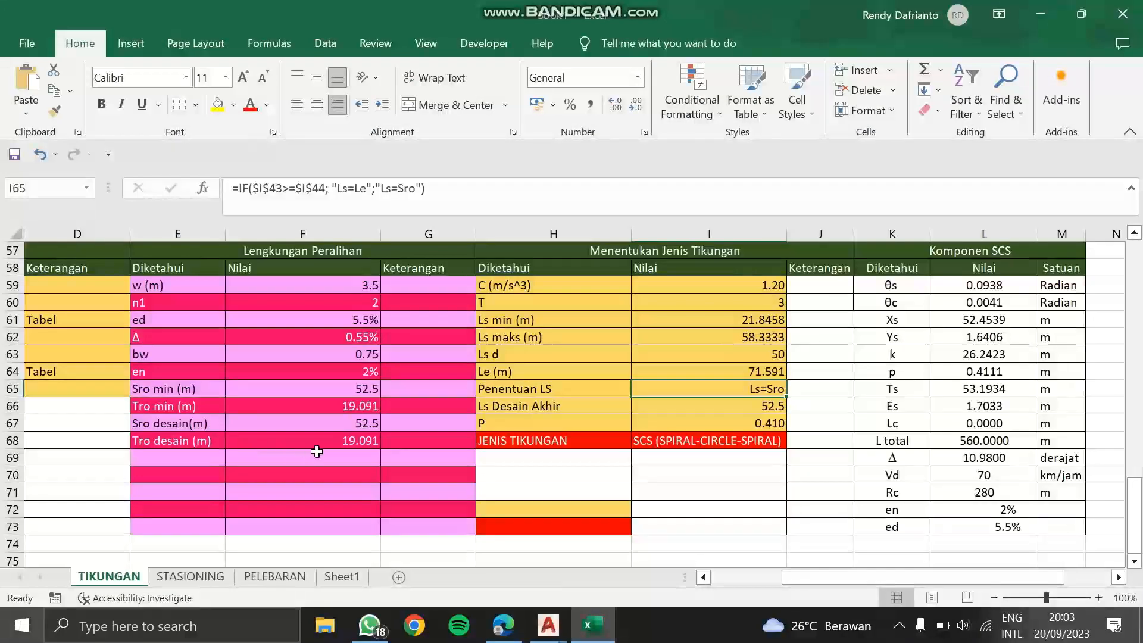
click(547, 625)
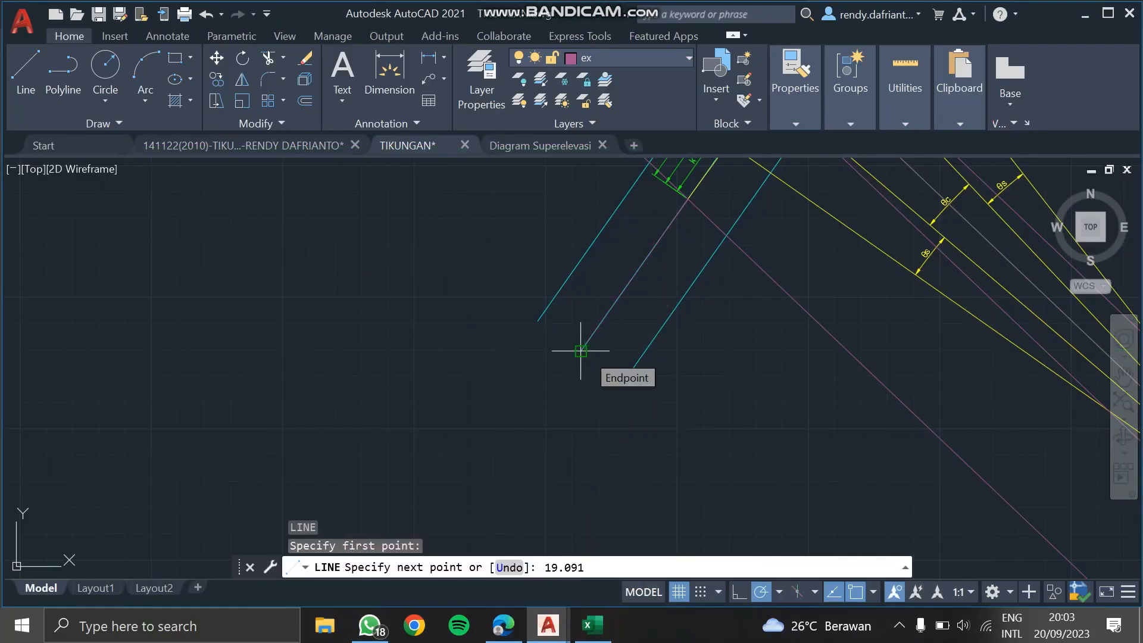
key(Return)
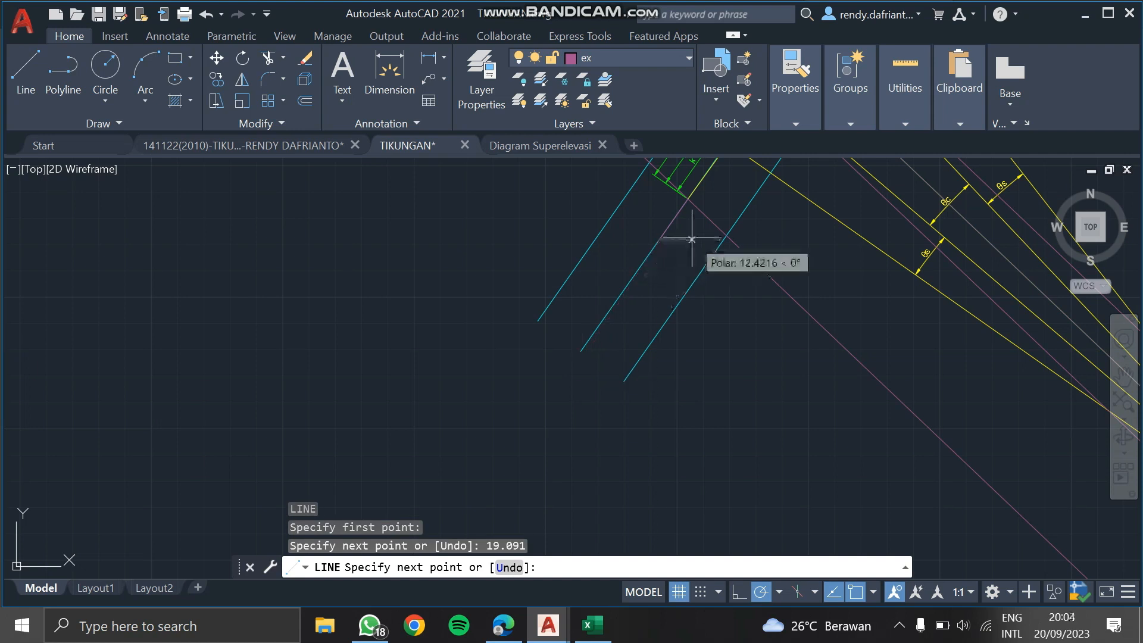
key(Escape)
Examine the short line that continues the centreline beyond the outer end of the upper leg's dimensions.
mouse_move(689, 247)
middle_down()
mouse_move(661, 363)
mouse_move(535, 498)
middle_up()
middle_drag(734, 245, 717, 290)
click(716, 265)
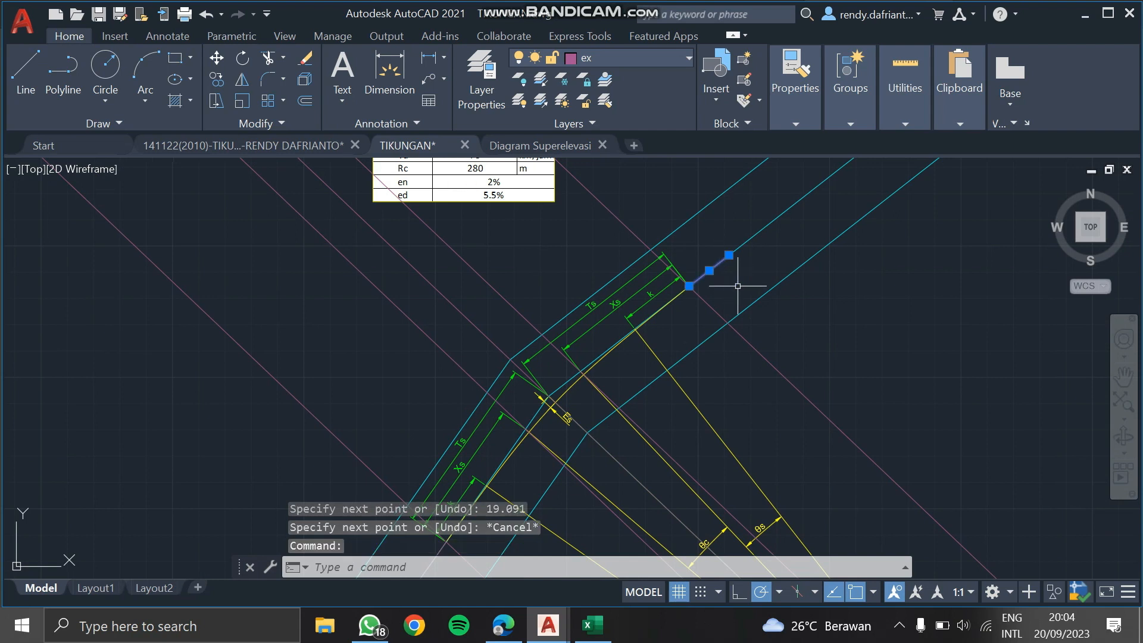
scroll(729, 272, down, 5)
scroll(676, 351, up, 2)
scroll(637, 357, up, 4)
key(Escape)
click(653, 390)
text(x)
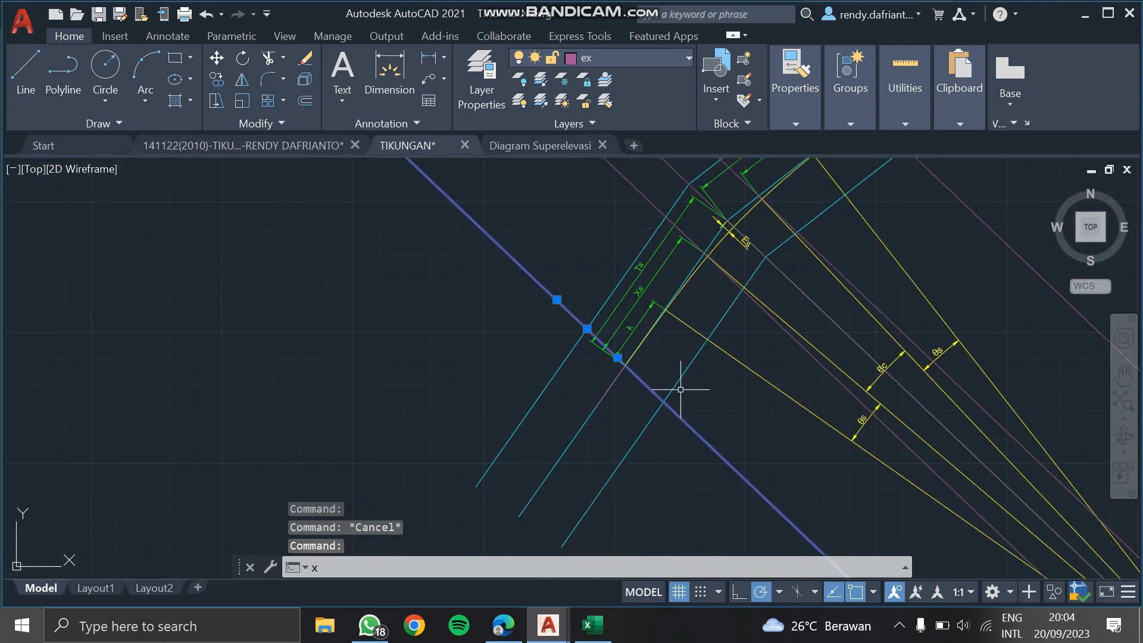
text(l)
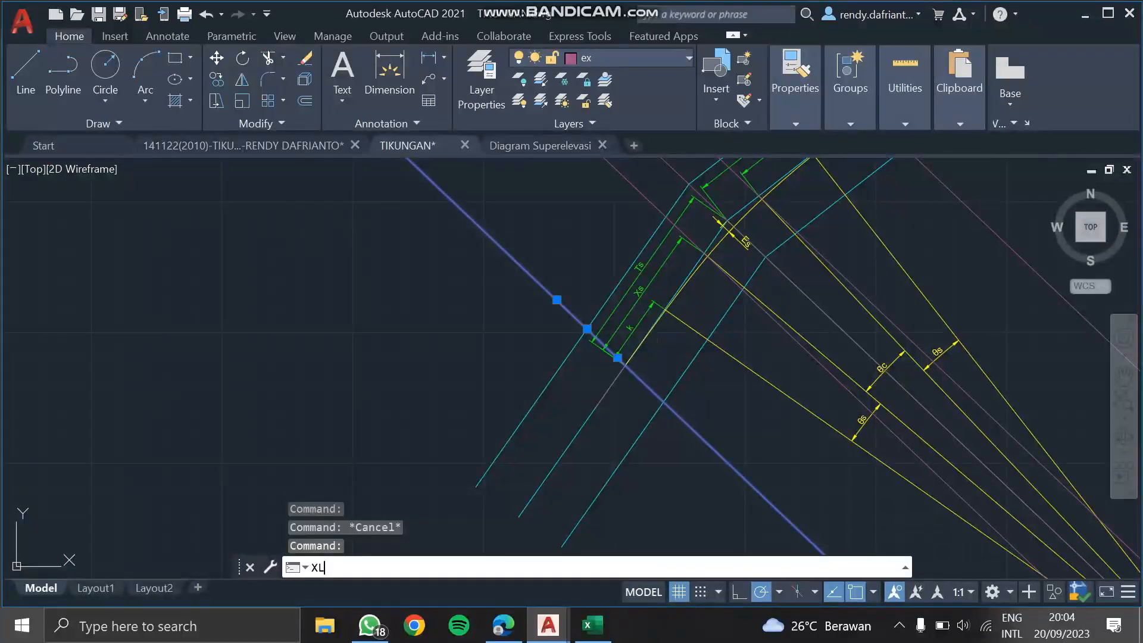
key(Return)
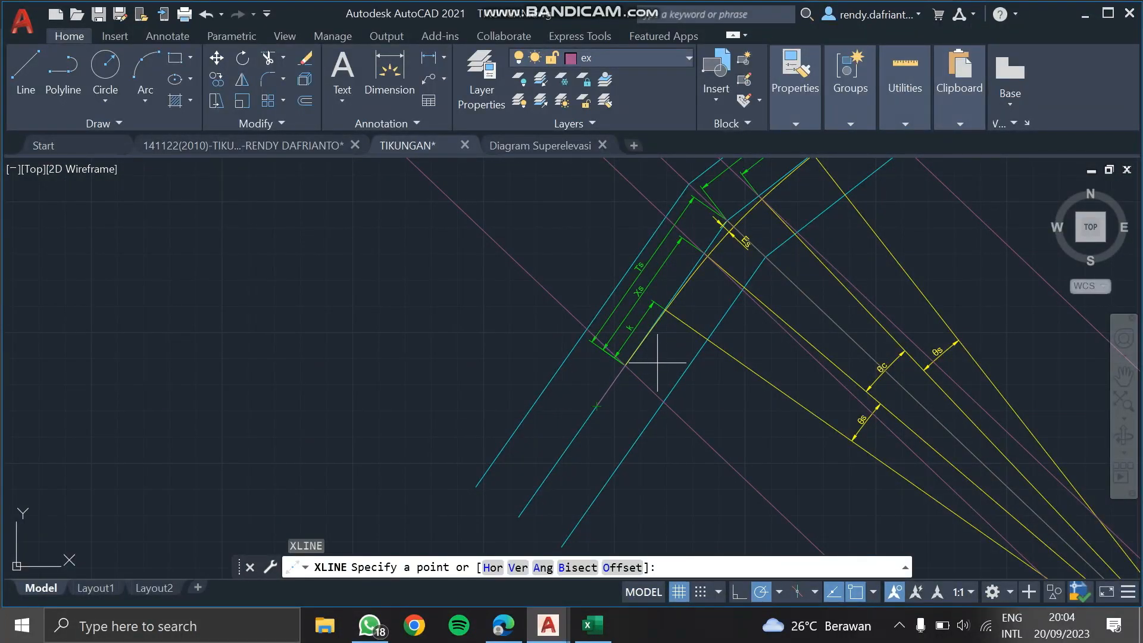
key(Escape)
Copy the construction line at the lower spiral's start point to the outer end of the short line continuing the centreline.
text(co)
key(Return)
scroll(655, 387, up, 3)
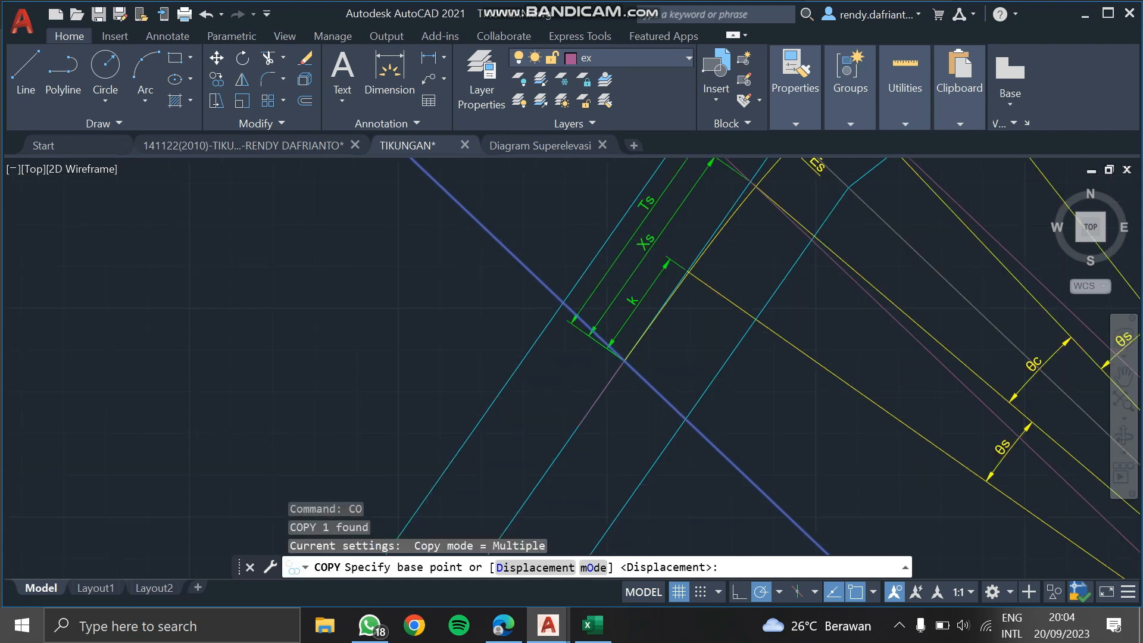
click(623, 353)
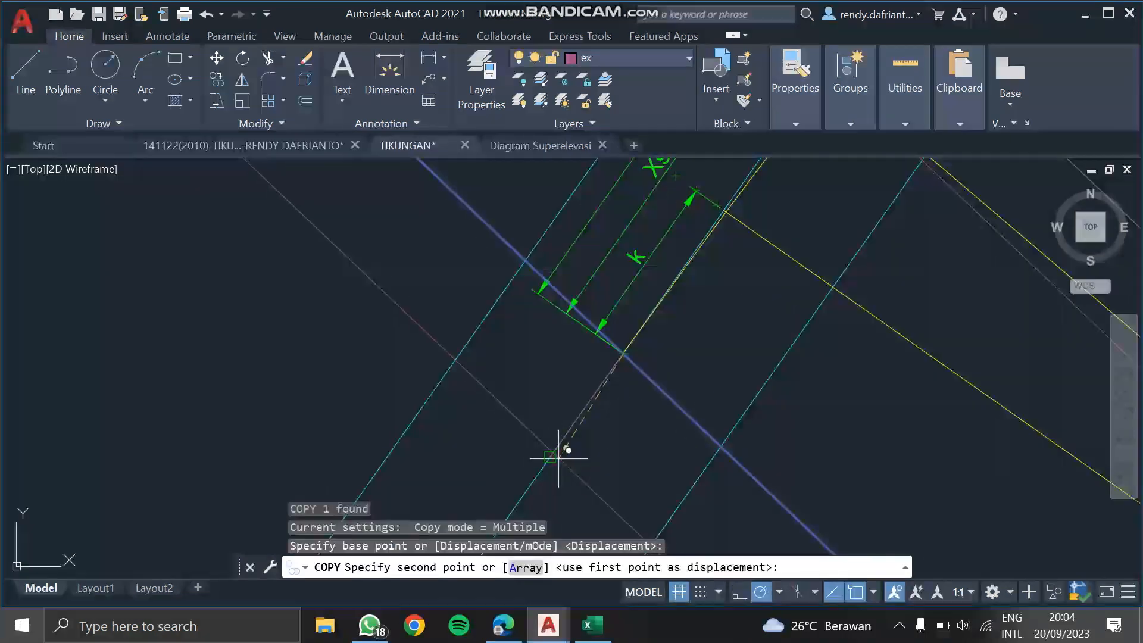
scroll(811, 327, down, 3)
scroll(676, 402, down, 3)
Place another construction line copy at the outer end of the upper leg's short centreline extension and end copying.
scroll(732, 339, up, 6)
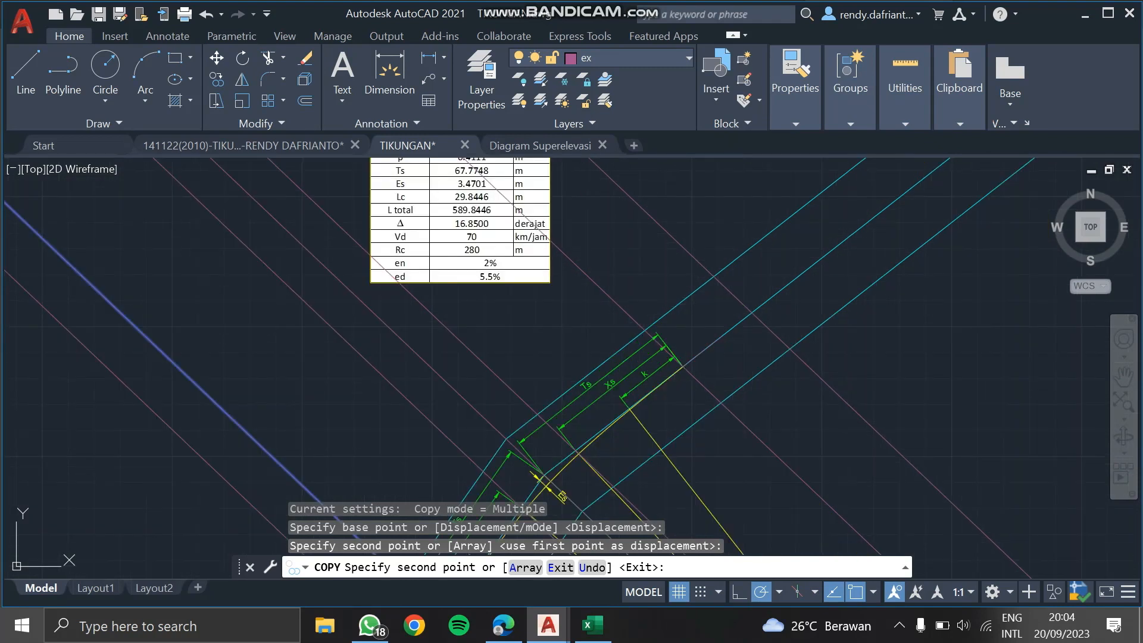
click(712, 355)
scroll(750, 357, down, 3)
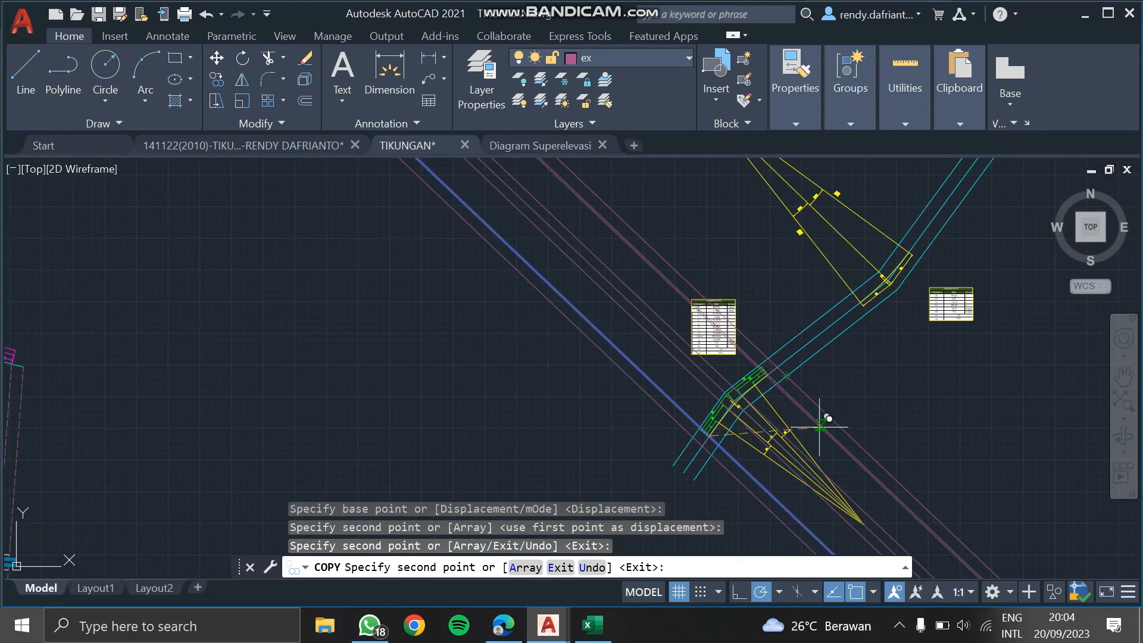
key(Escape)
Make Diagram super elevasi the current layer.
scroll(885, 467, up, 5)
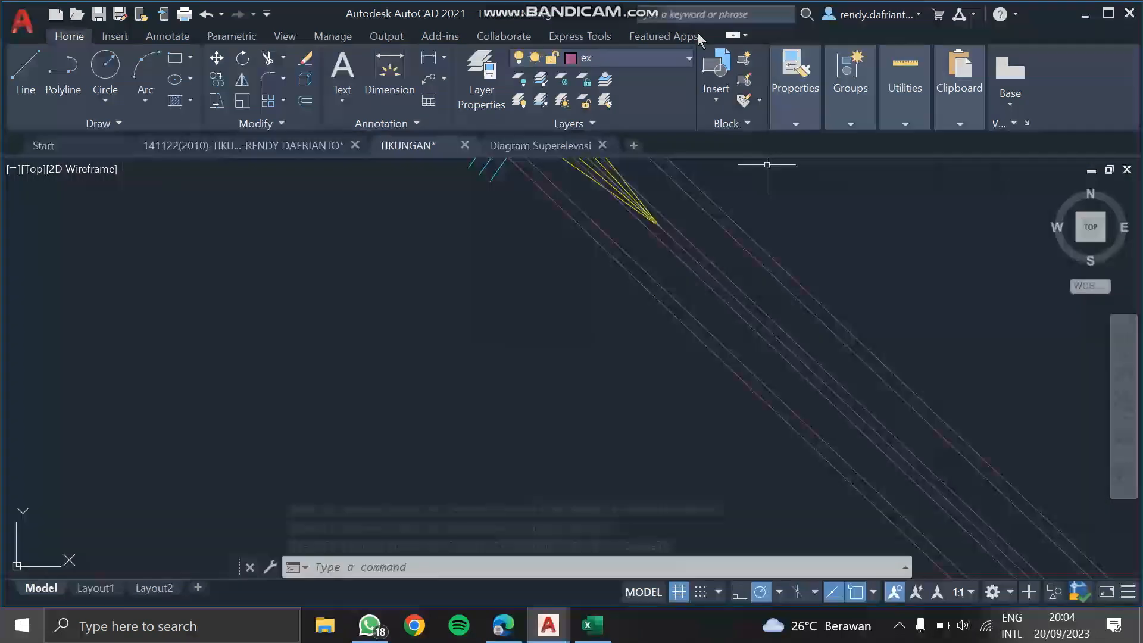
click(678, 58)
scroll(647, 90, up, 5)
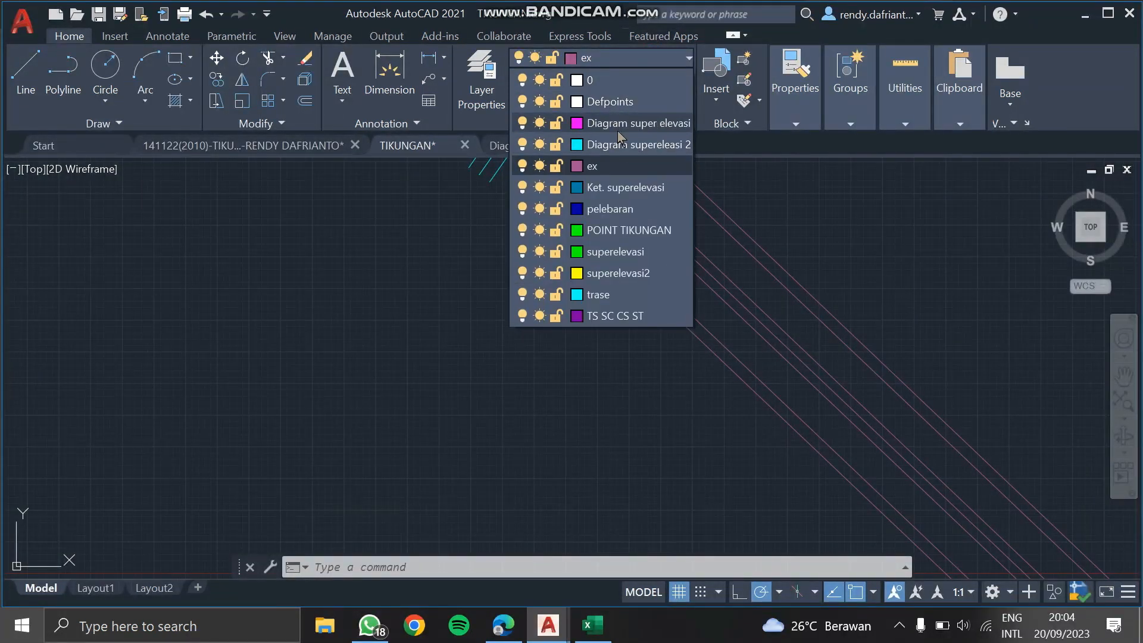
click(620, 134)
Draw a baseline square across the construction lines beyond the curve's centre, from the lower outermost construction line to the upper outermost one.
middle_drag(732, 235, 662, 279)
middle_drag(747, 399, 672, 350)
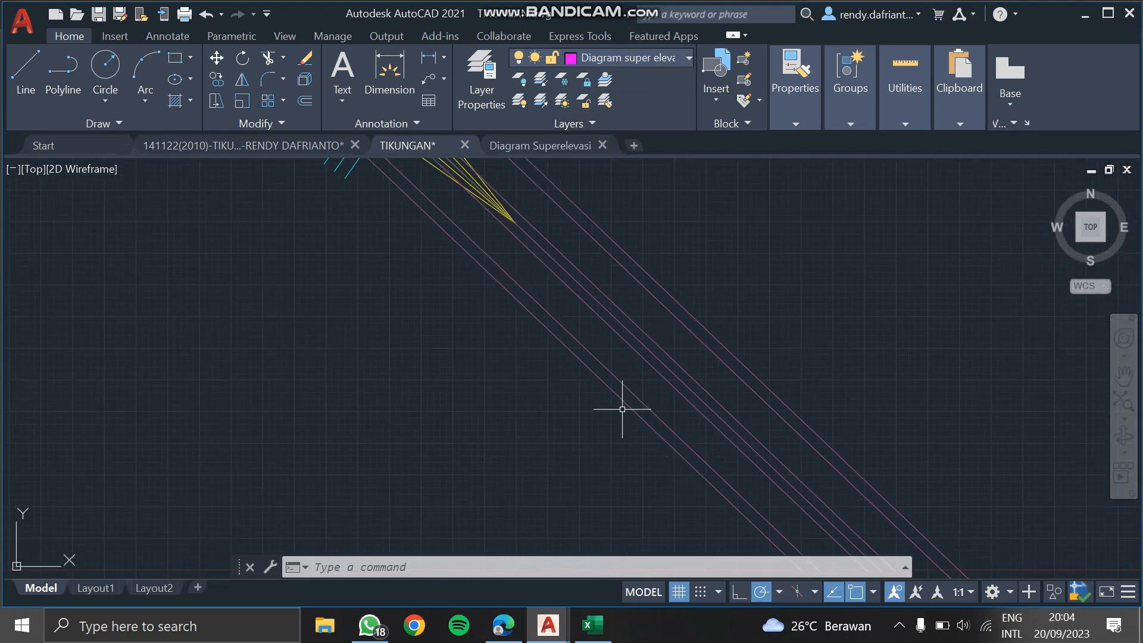
text(ll)
key(Escape)
text(l)
key(Return)
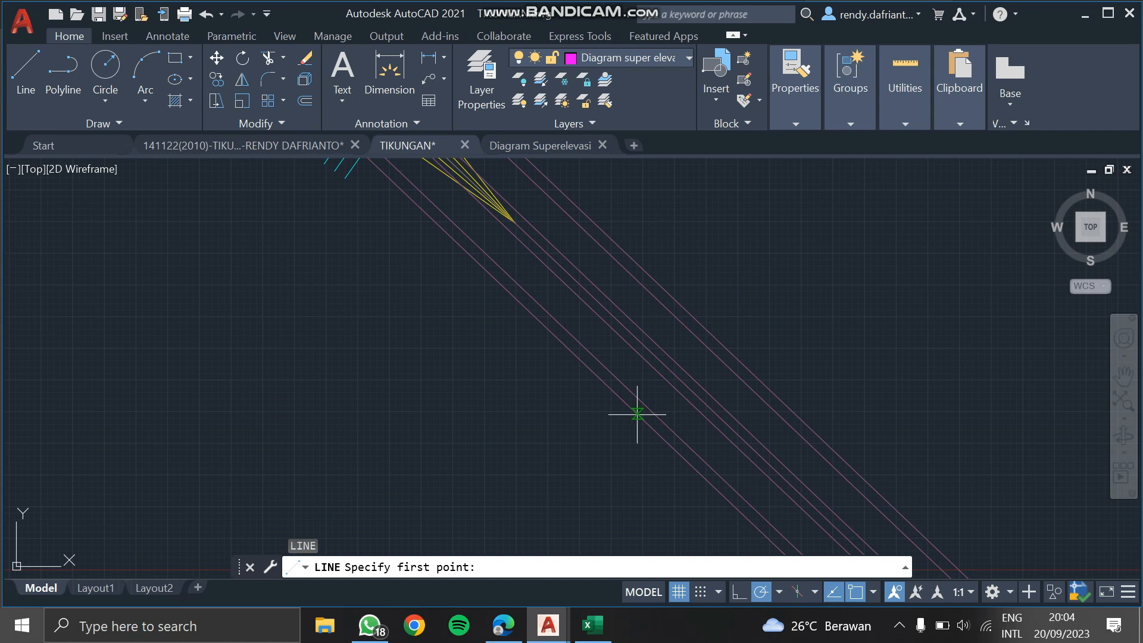
click(637, 413)
scroll(715, 351, up, 4)
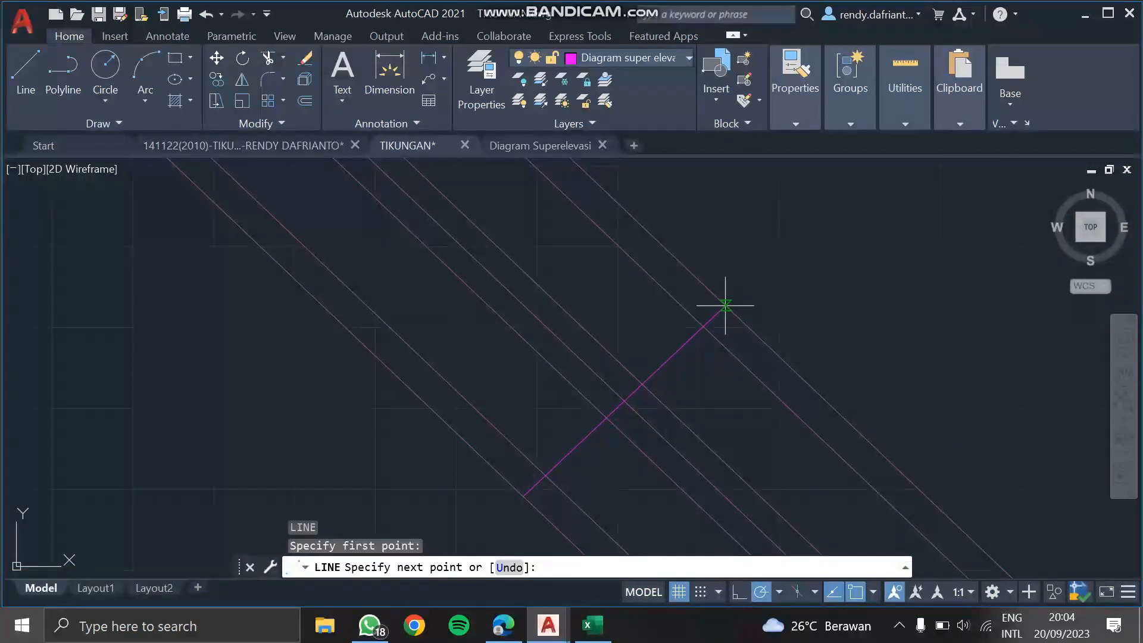
click(714, 300)
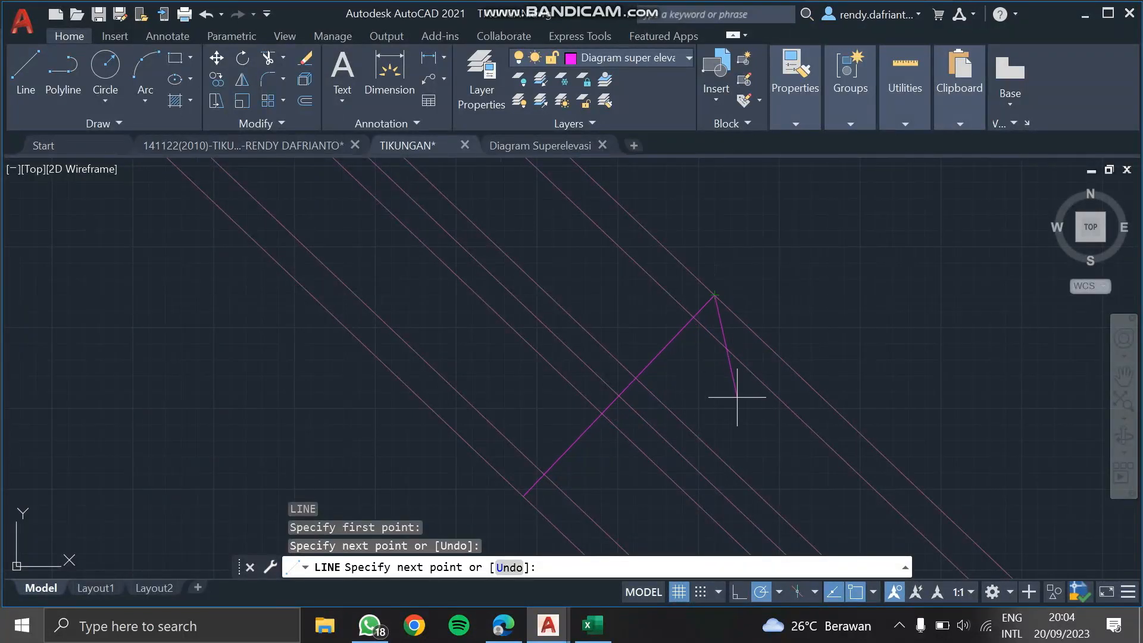
key(Return)
scroll(734, 388, down, 5)
scroll(691, 376, up, 3)
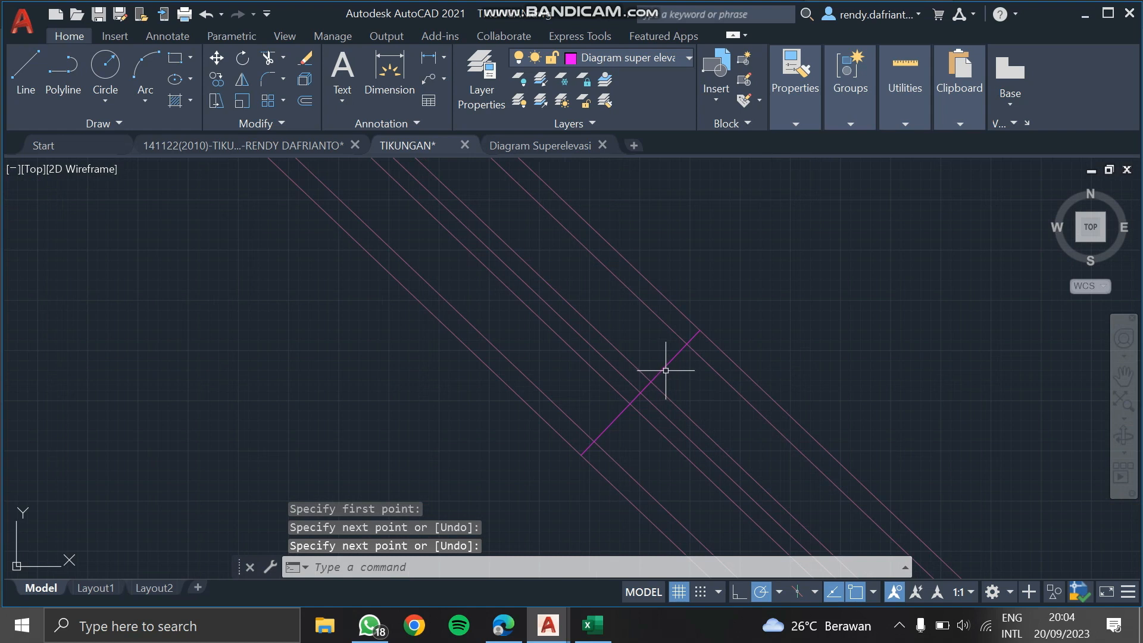
click(665, 365)
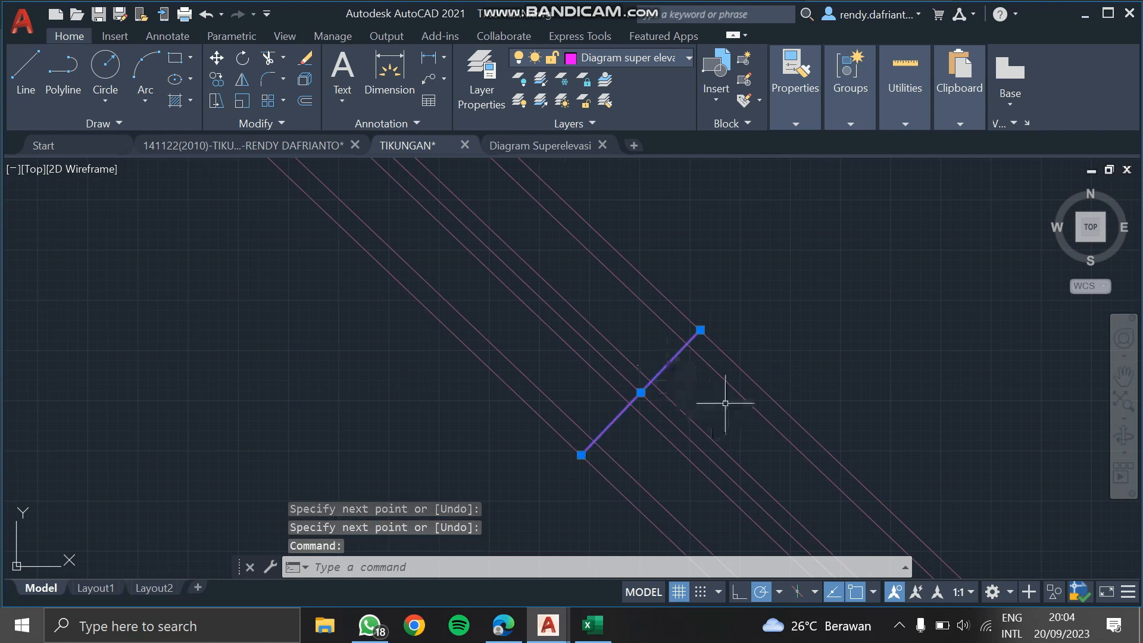
key(Escape)
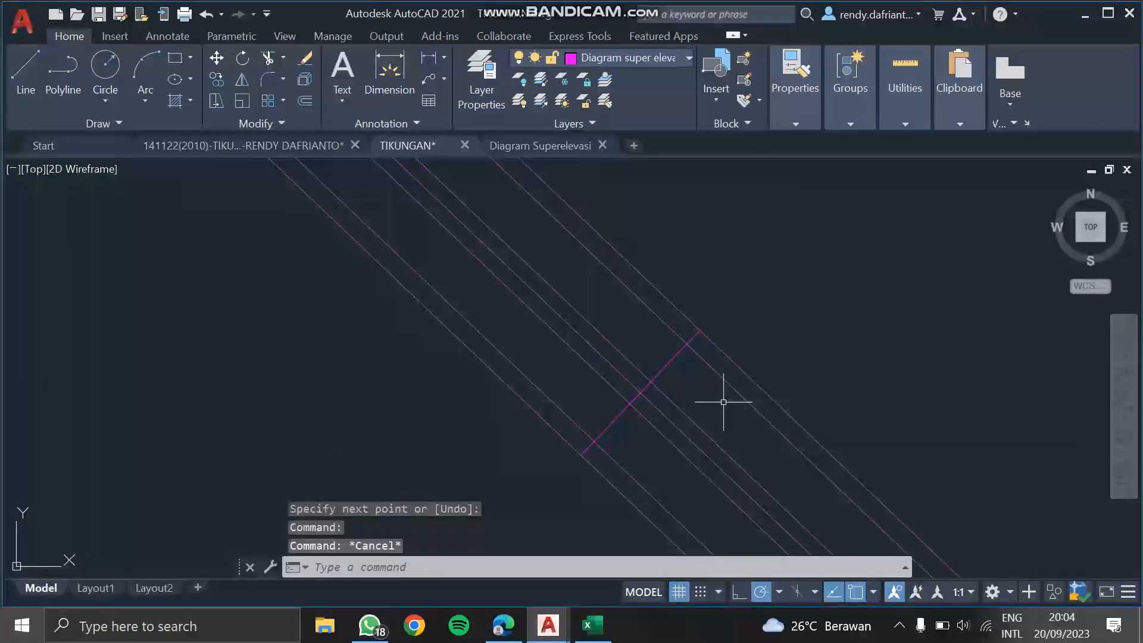
Examine the Spiral-Circle-Spiral superelevation diagram in the design guideline PDF in the browser.
click(595, 632)
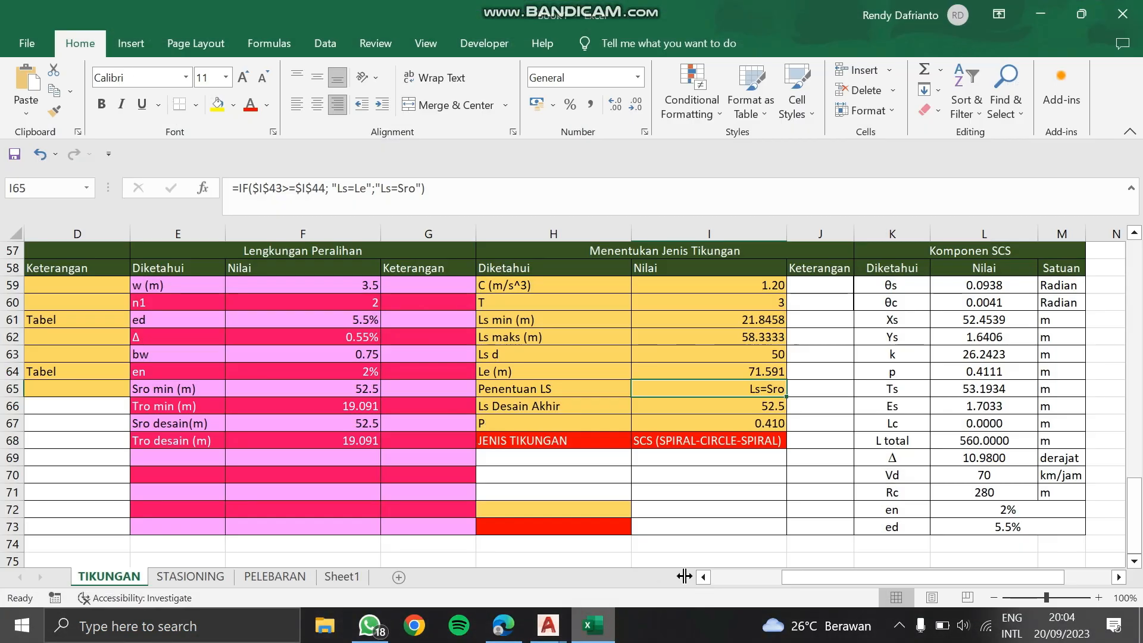
click(504, 632)
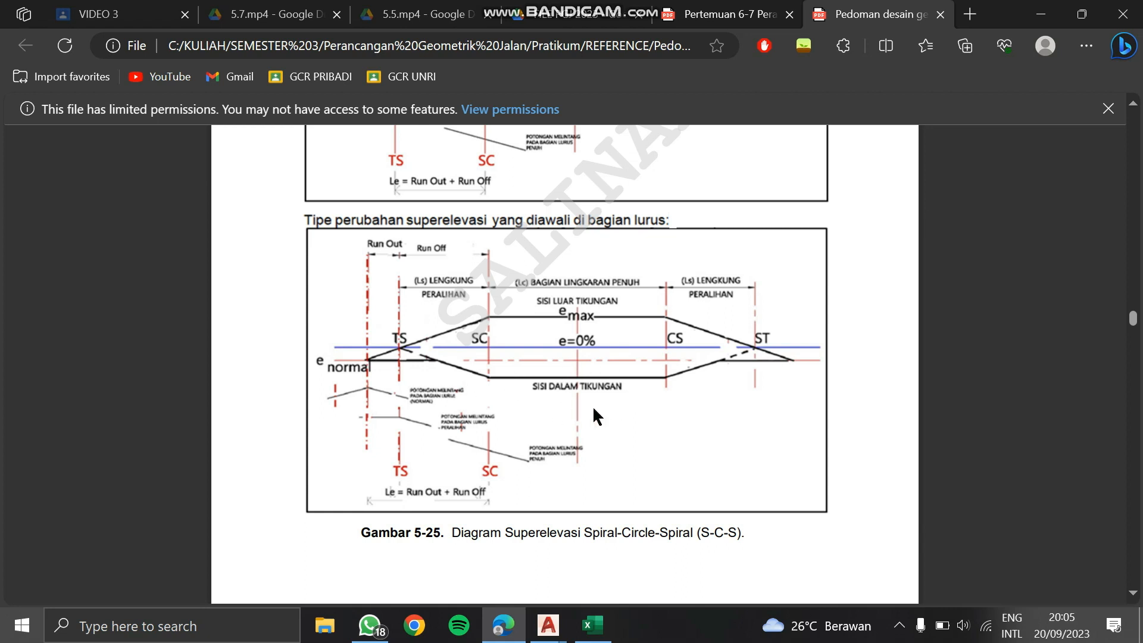
click(512, 628)
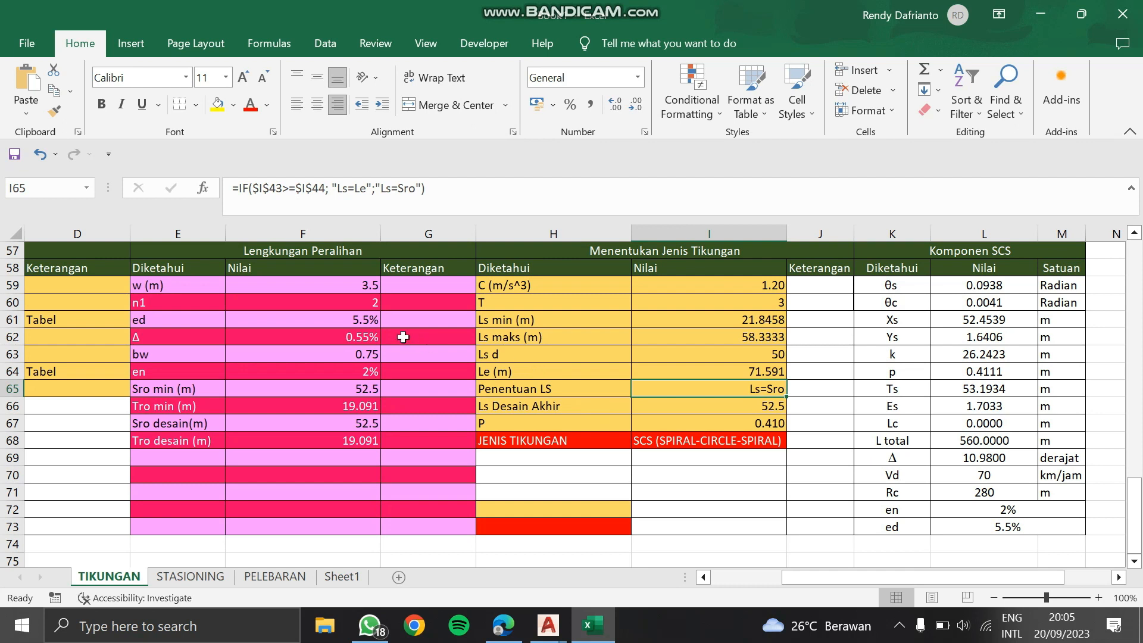
Examine the en and ed values in the Komponen SCS table of the Excel workbook.
mouse_move(899, 585)
mouse_down()
mouse_move(845, 586)
mouse_move(904, 586)
mouse_up()
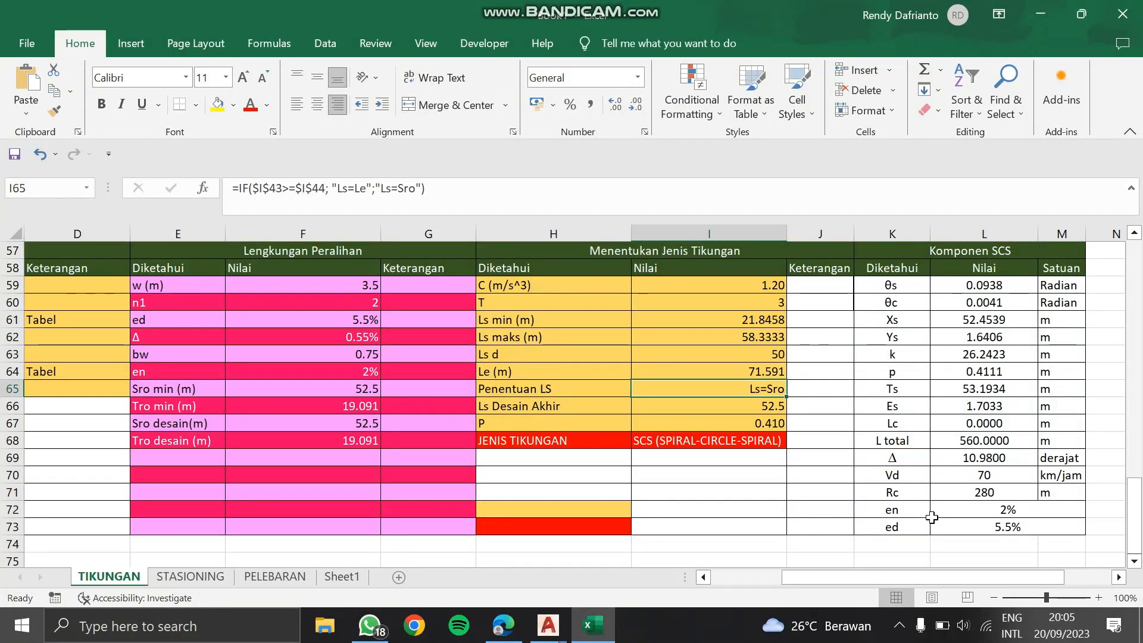
click(1008, 527)
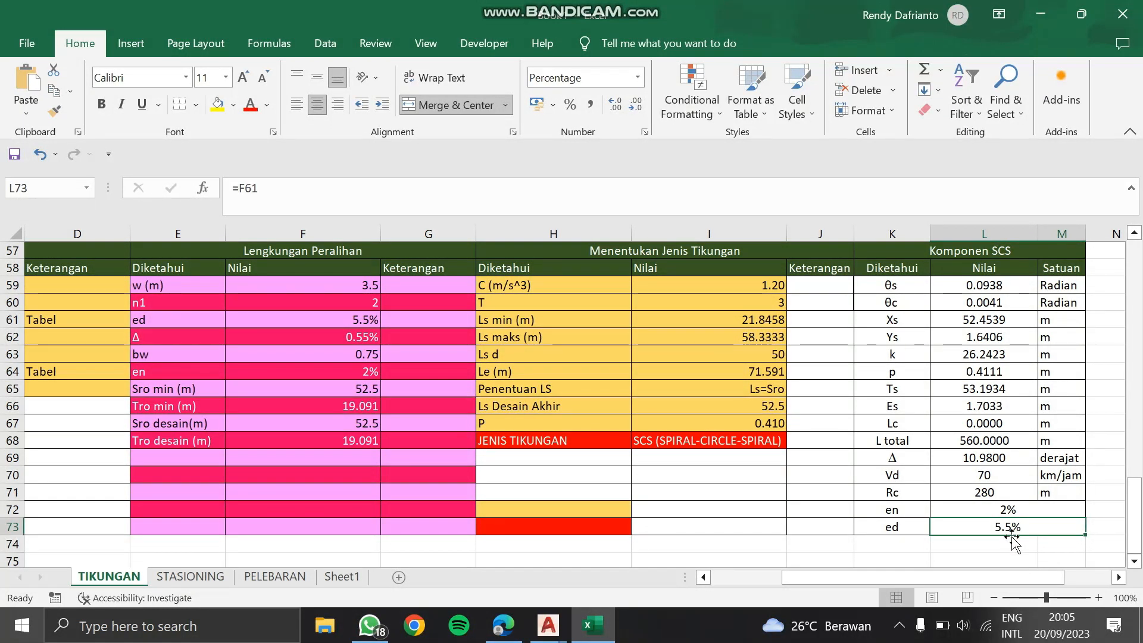
click(989, 511)
click(993, 526)
click(992, 511)
click(994, 527)
click(993, 505)
click(994, 527)
click(993, 505)
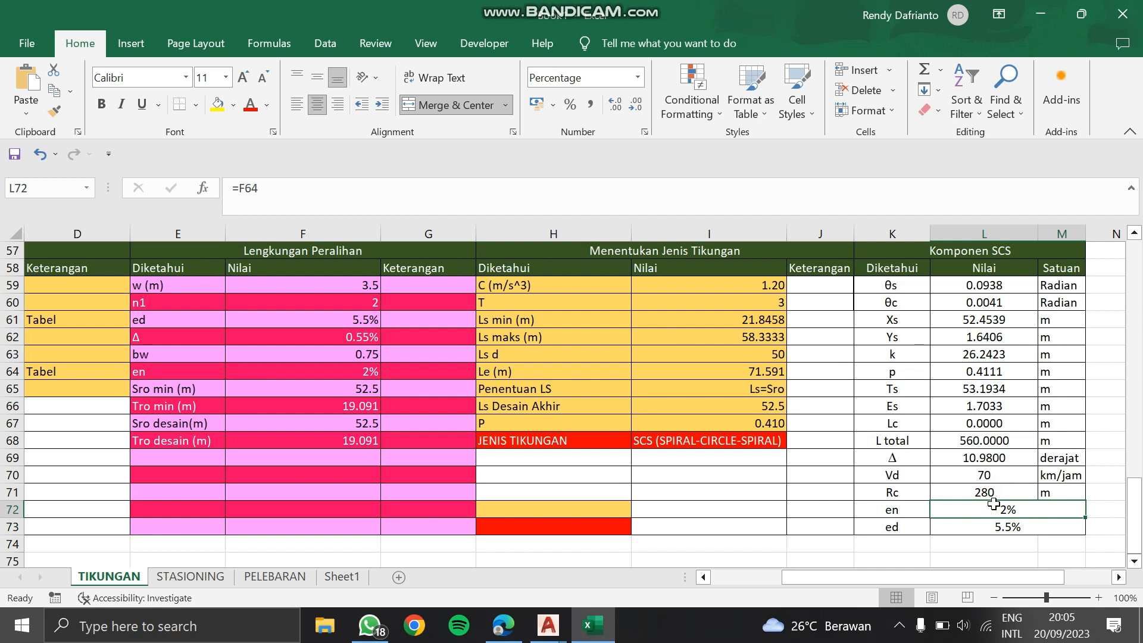
Switch to AutoCAD and offset the magenta baseline by 27.5 towards the curve.
click(548, 625)
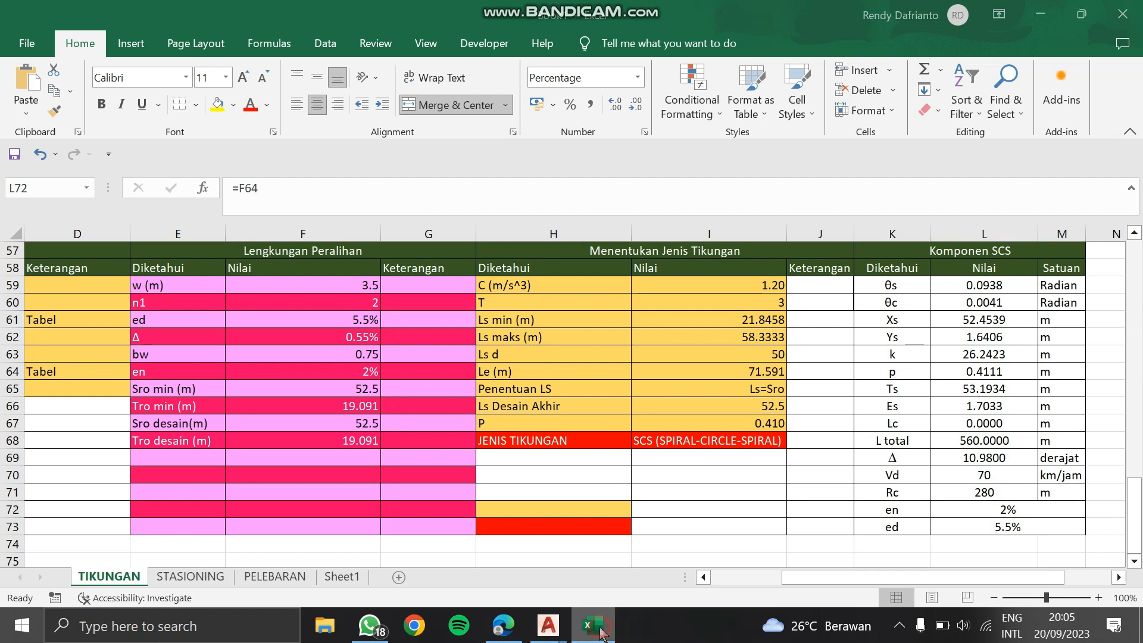
click(622, 416)
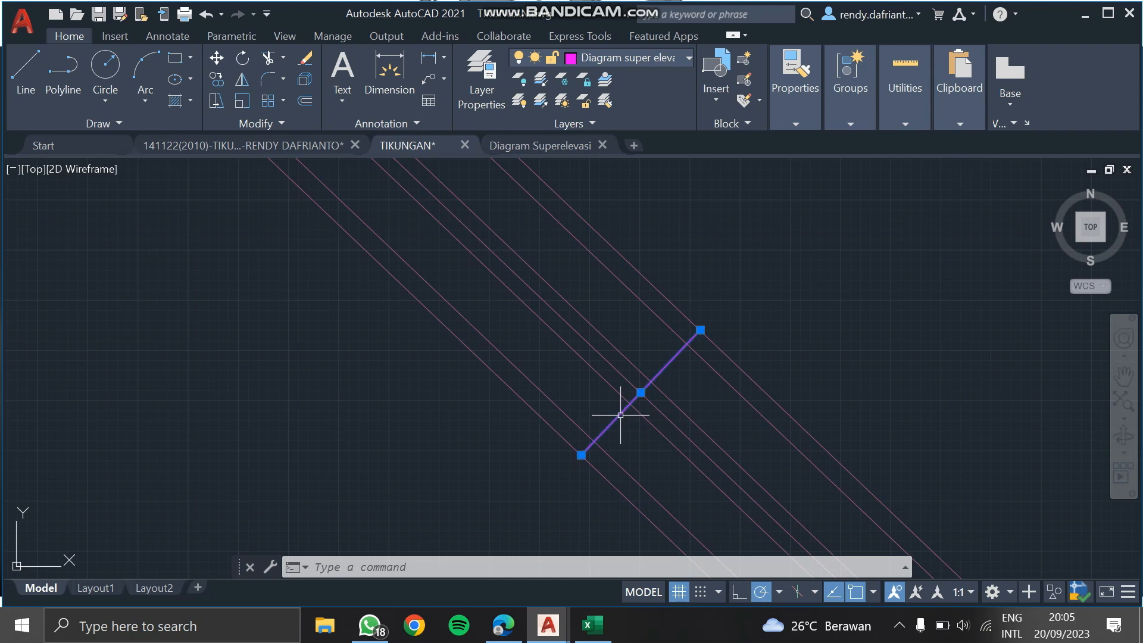
scroll(615, 373, up, 5)
scroll(615, 373, down, 4)
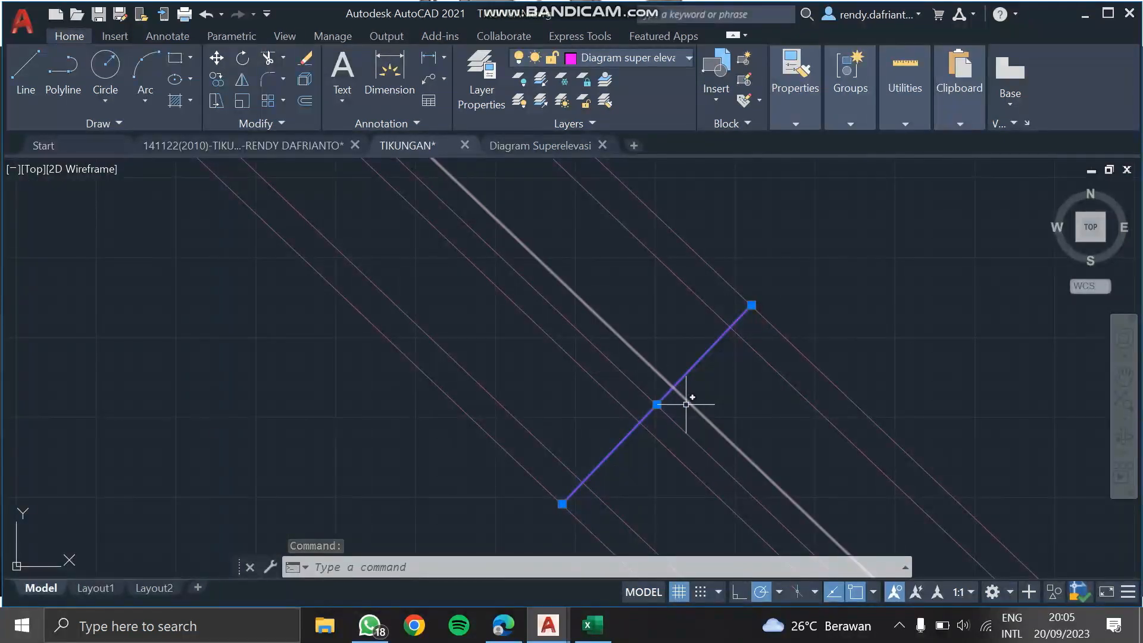
key(Escape)
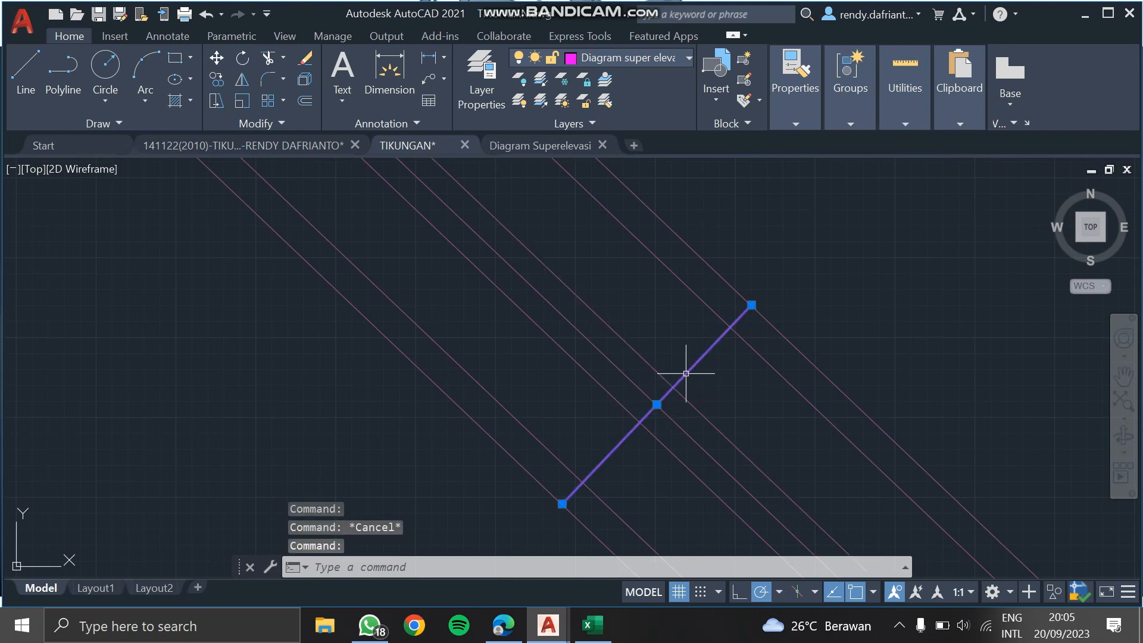
text(of)
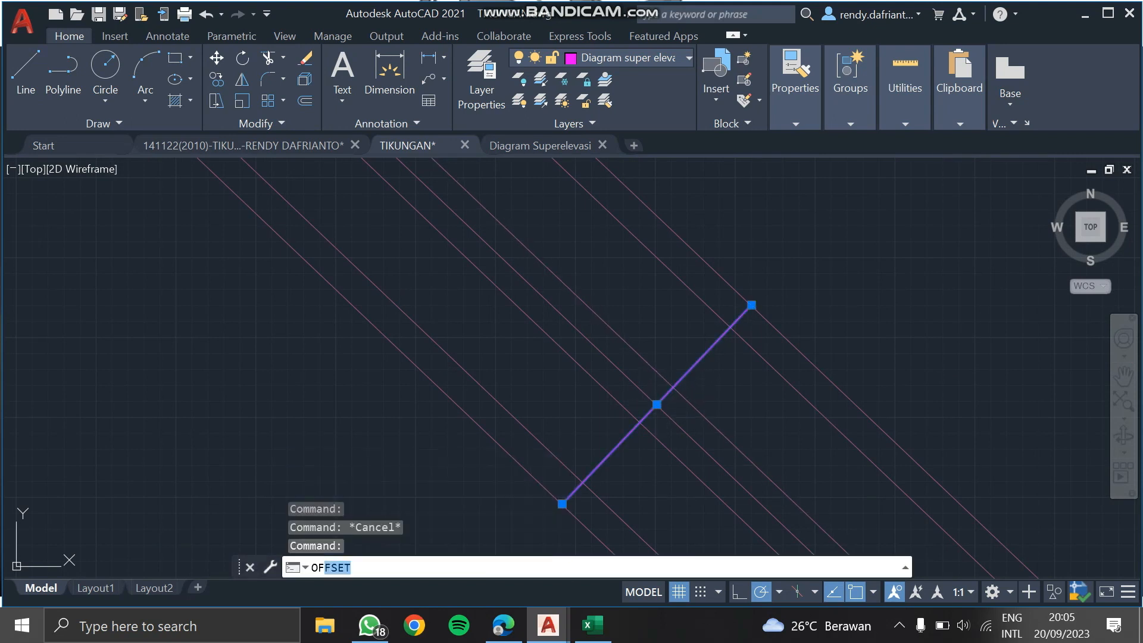
key(Return)
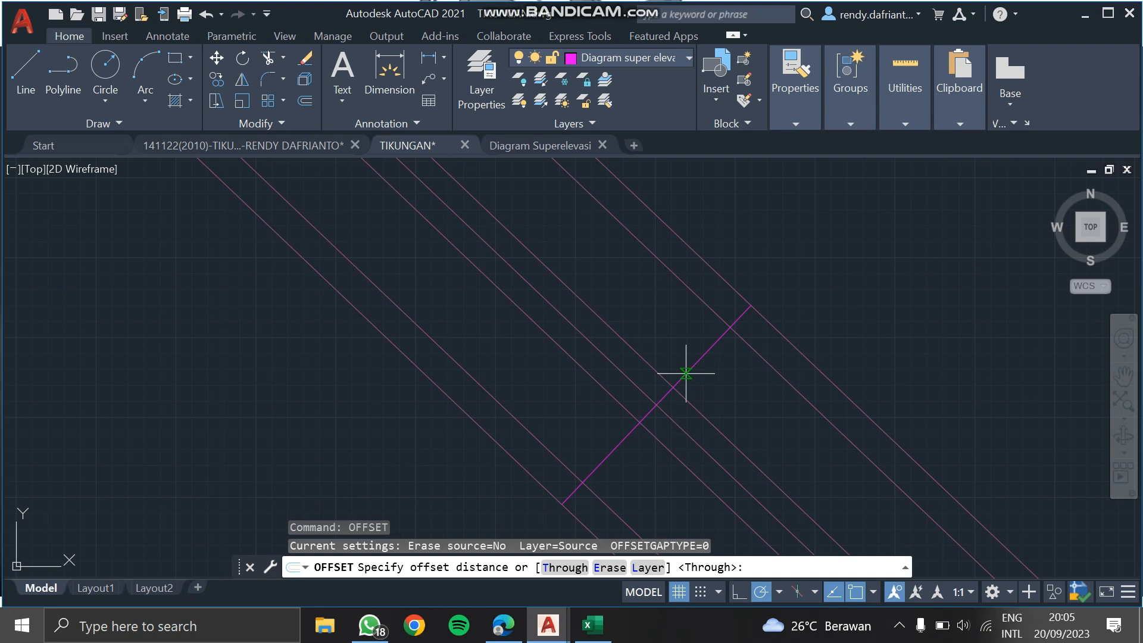
click(657, 398)
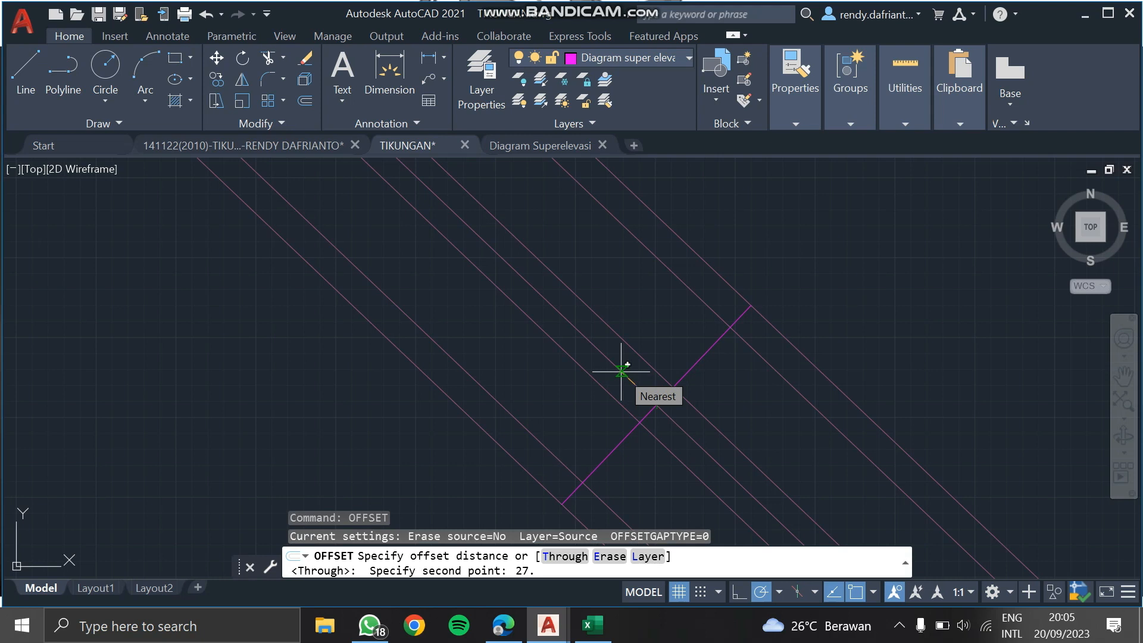
key(Return)
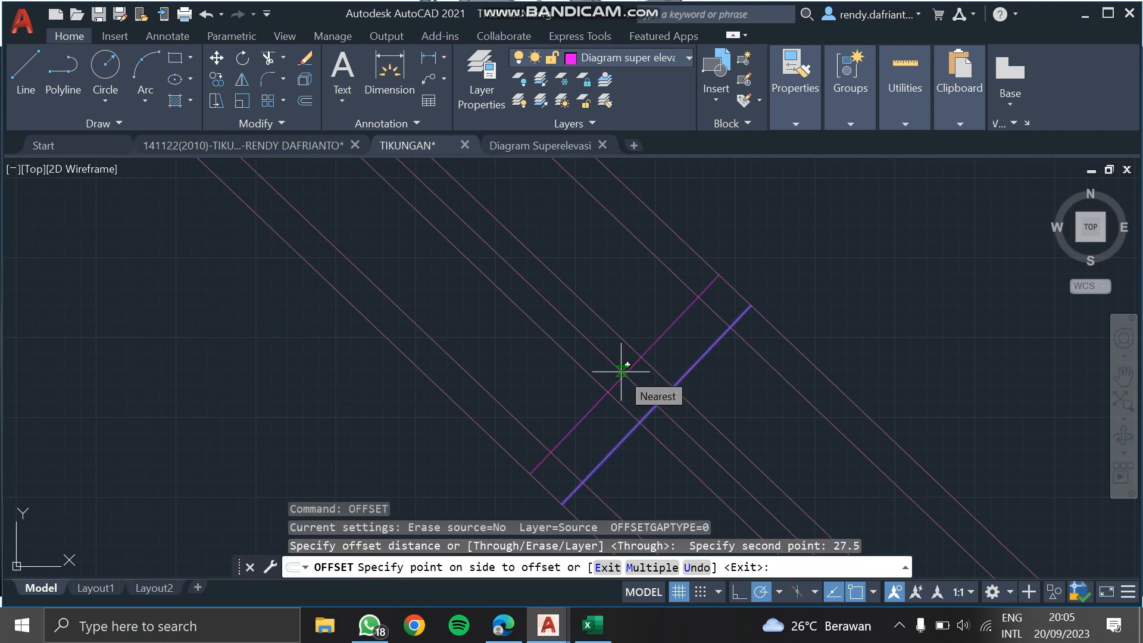
click(555, 386)
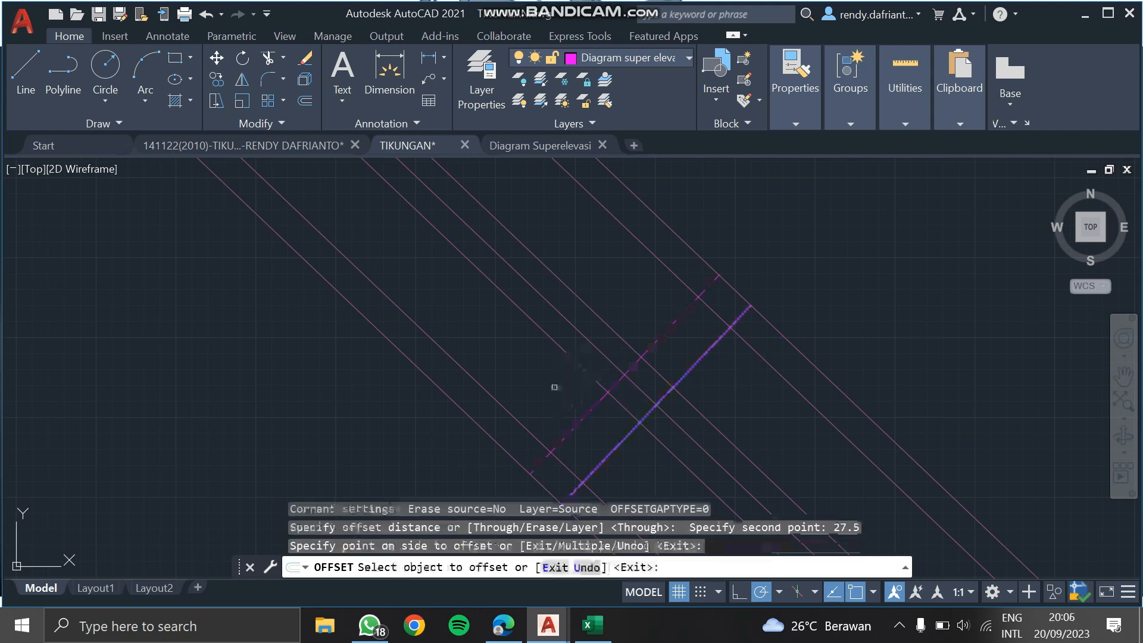
Offset the magenta baseline by the same 27.5 away from the curve and end the offset.
click(618, 443)
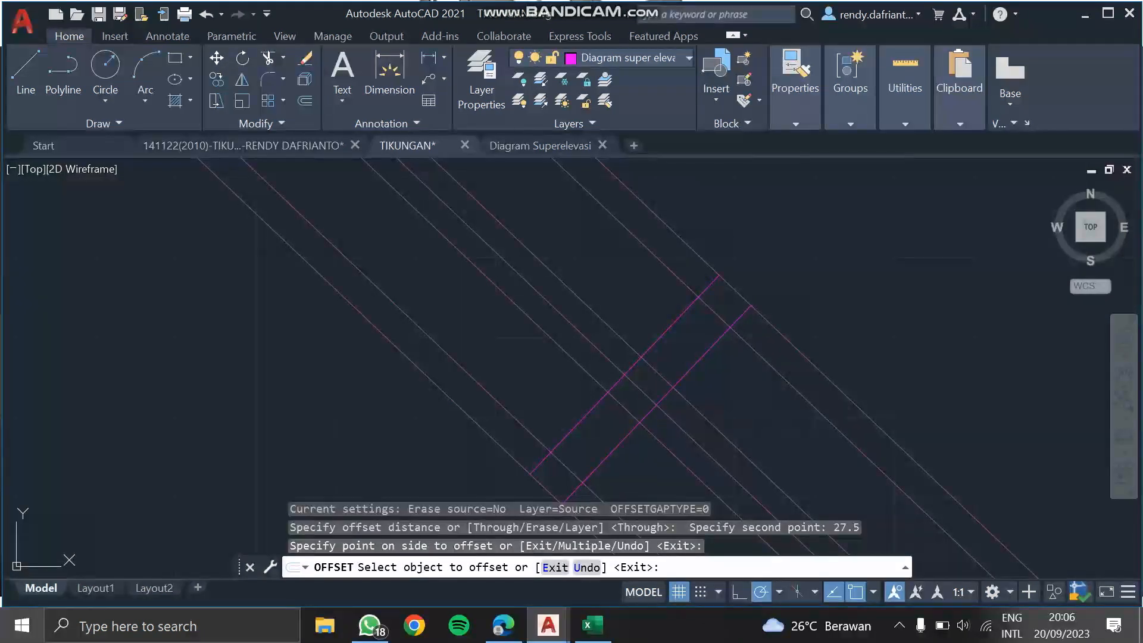
click(658, 466)
scroll(676, 447, down, 2)
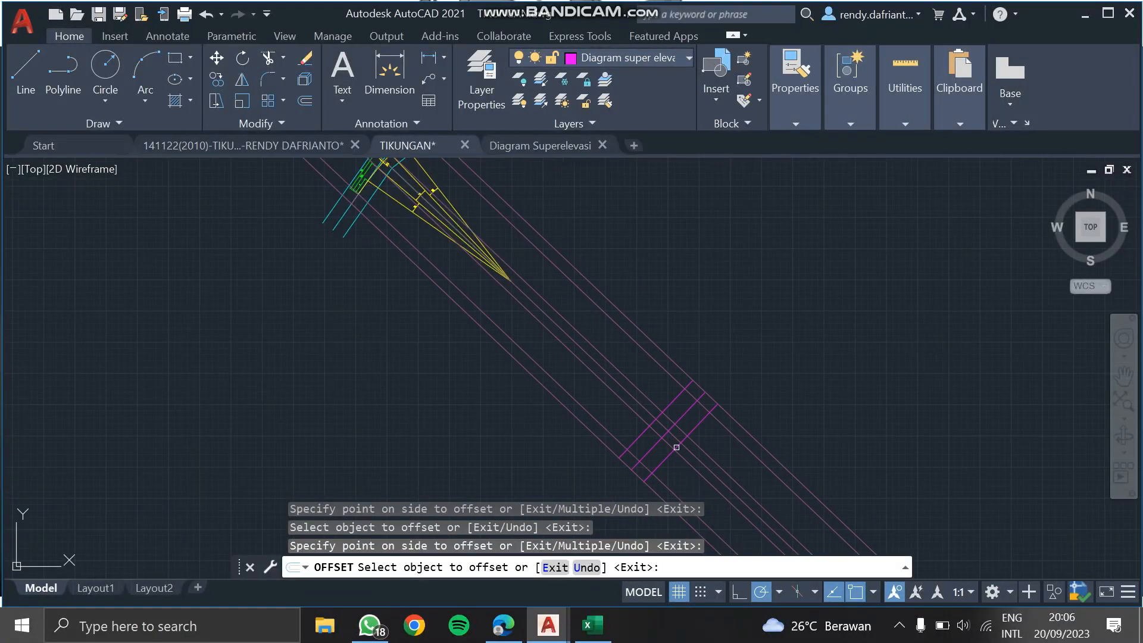
scroll(676, 447, up, 4)
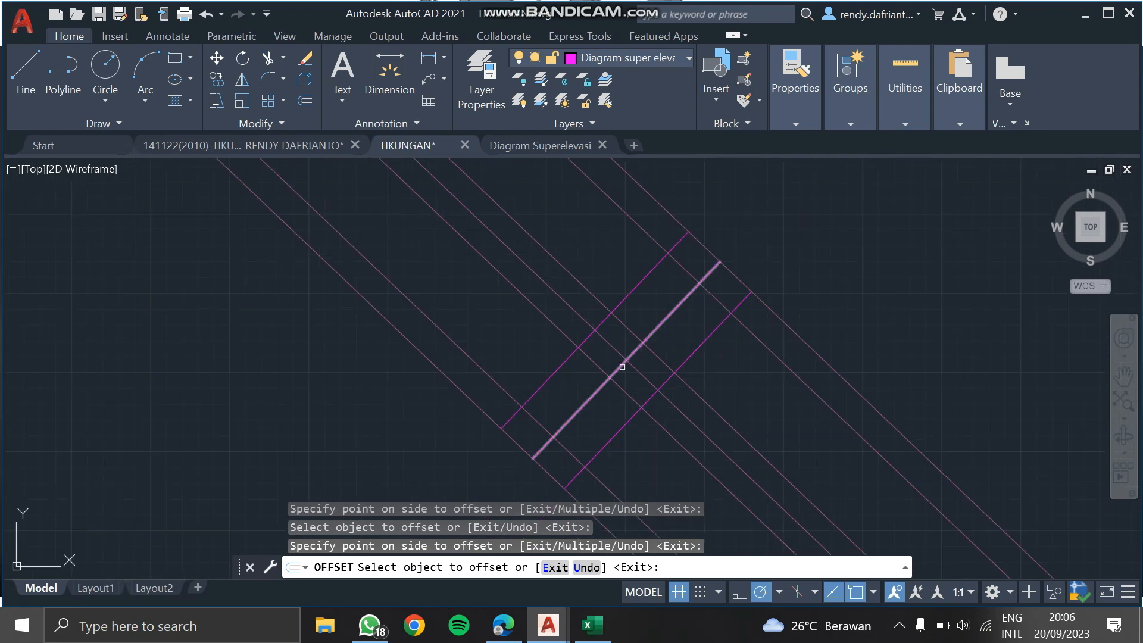
key(Escape)
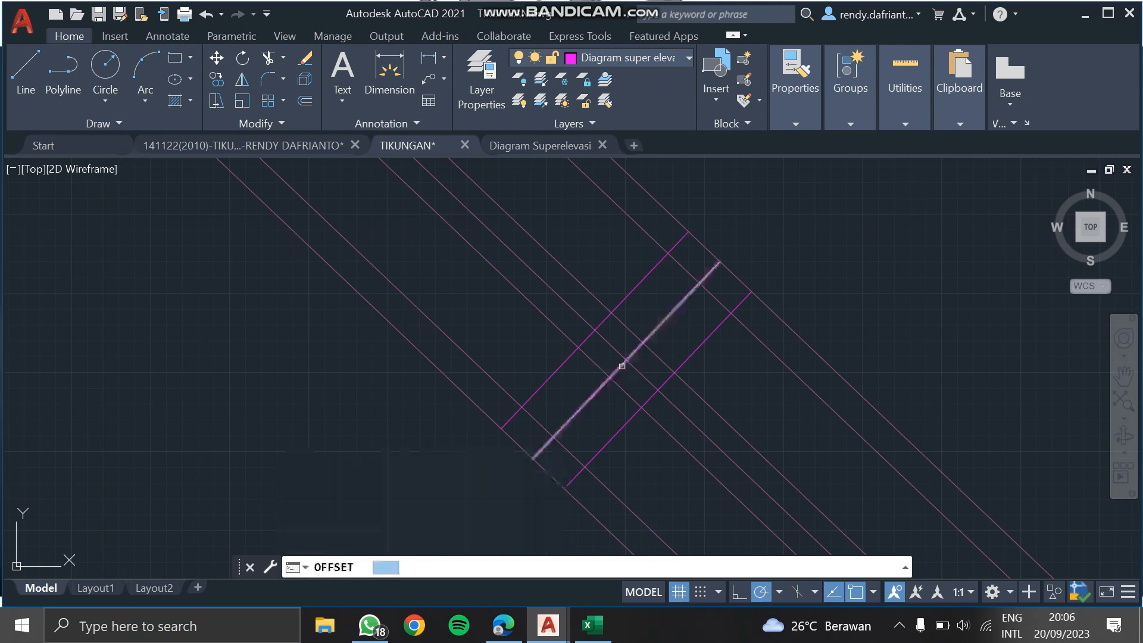
key(Return)
key(Return)
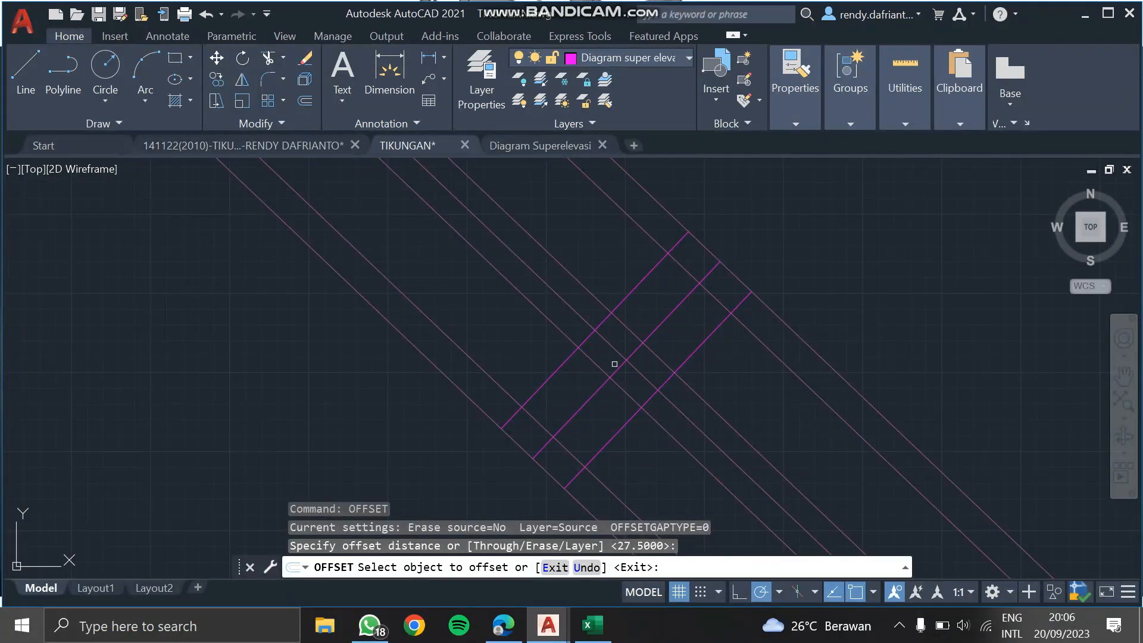
click(616, 369)
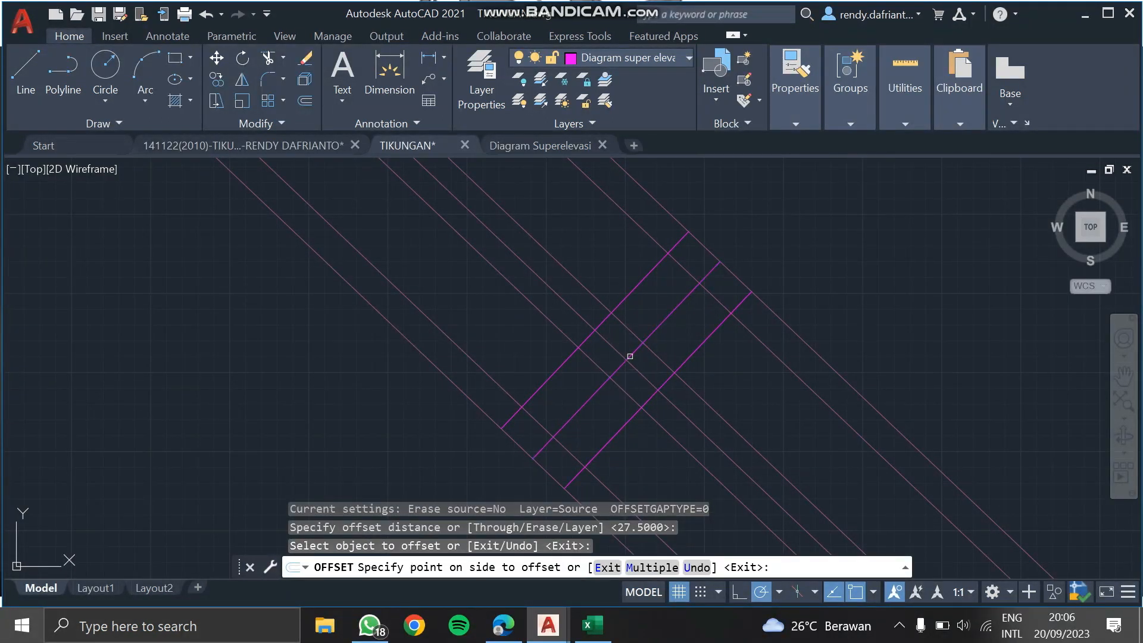
click(638, 377)
text(10)
key(Return)
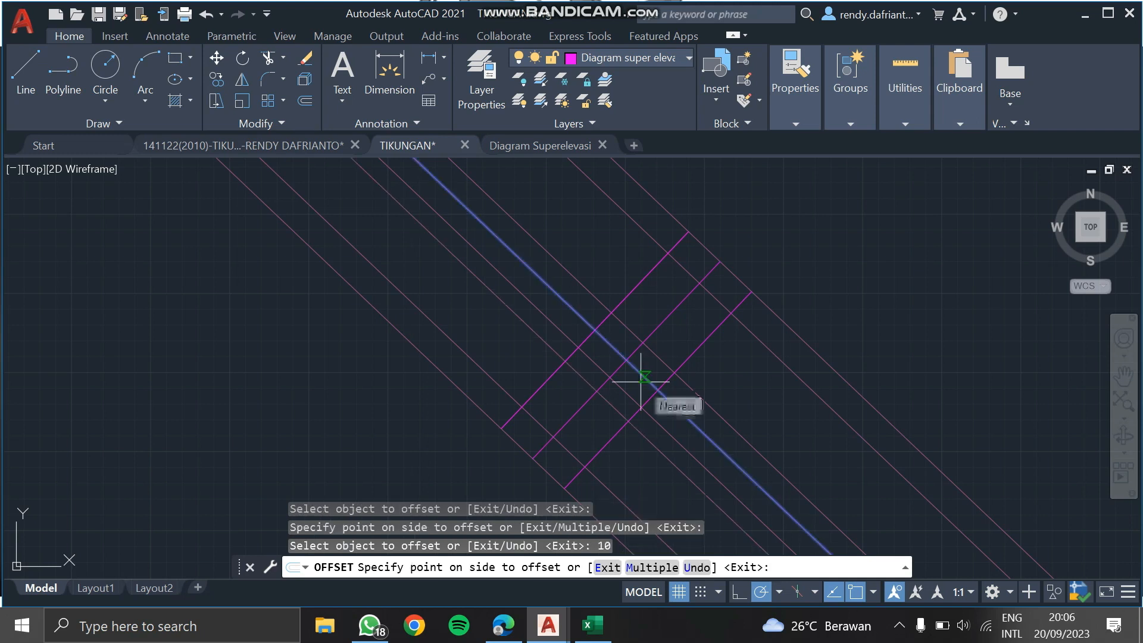
key(Escape)
Offset the middle magenta baseline by 10 to the side away from the curve for the en level.
click(658, 323)
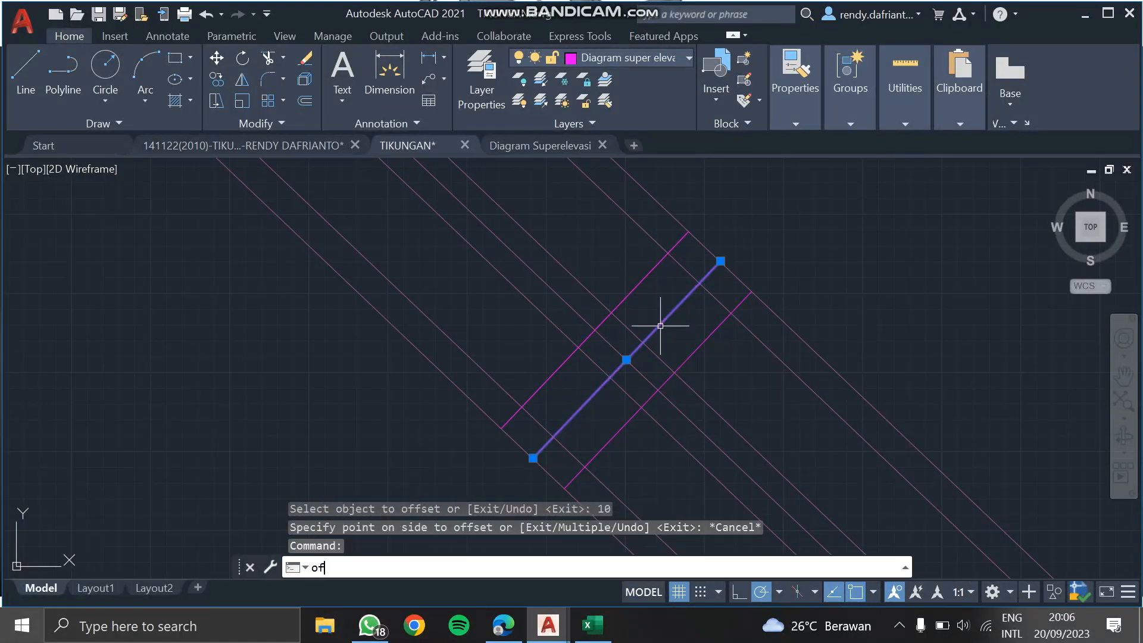
key(Return)
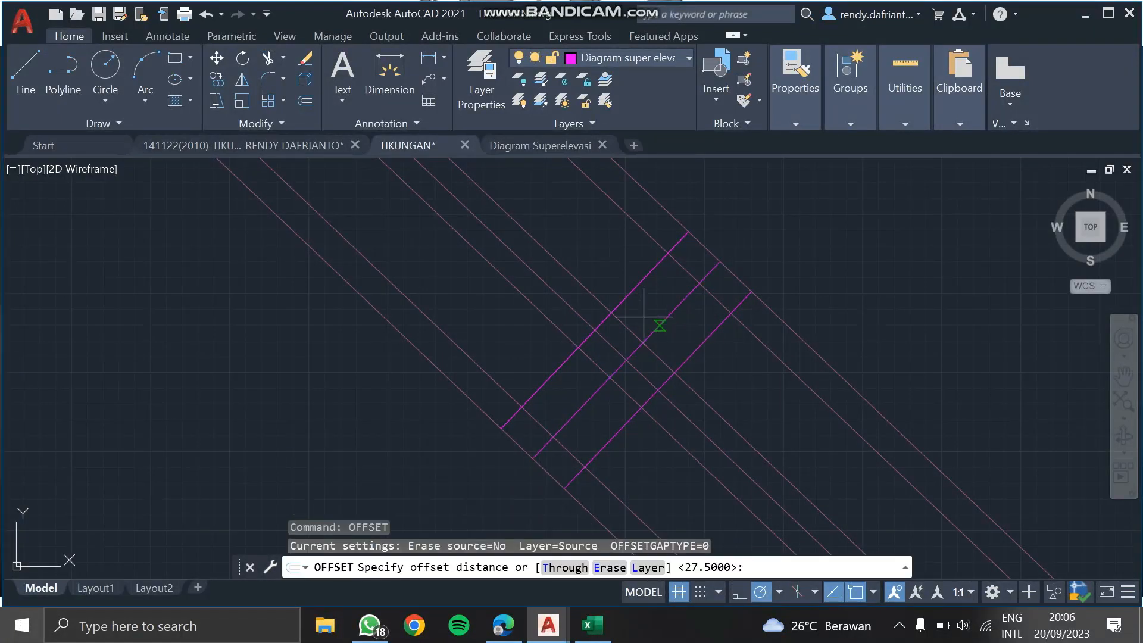
click(627, 359)
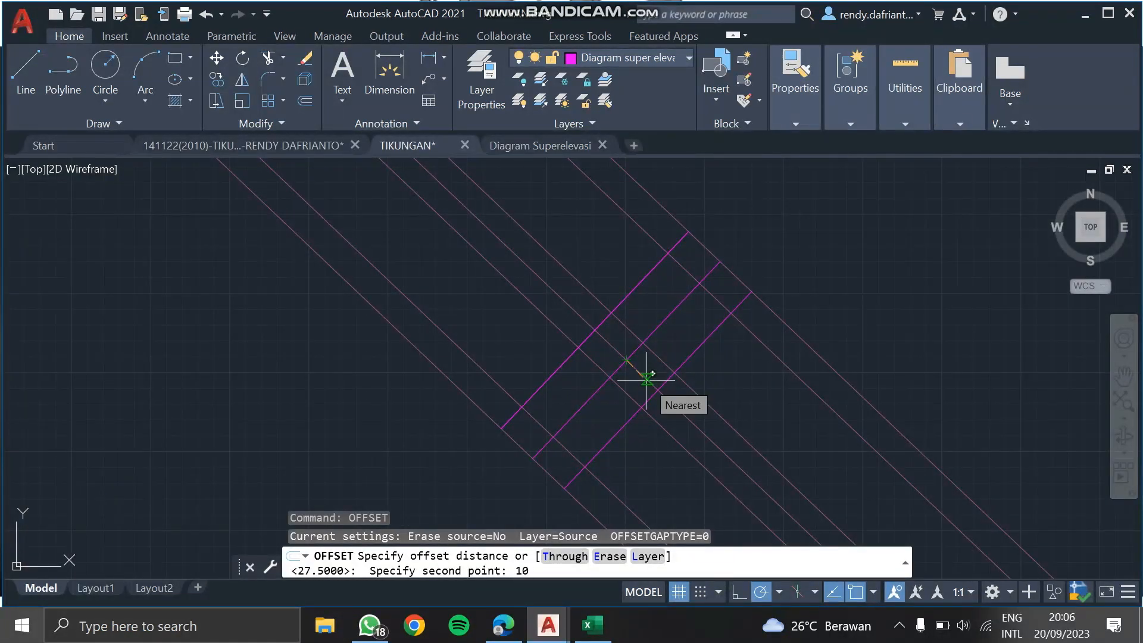
key(Return)
scroll(637, 371, up, 2)
scroll(637, 372, down, 1)
click(619, 390)
scroll(620, 391, down, 1)
key(Escape)
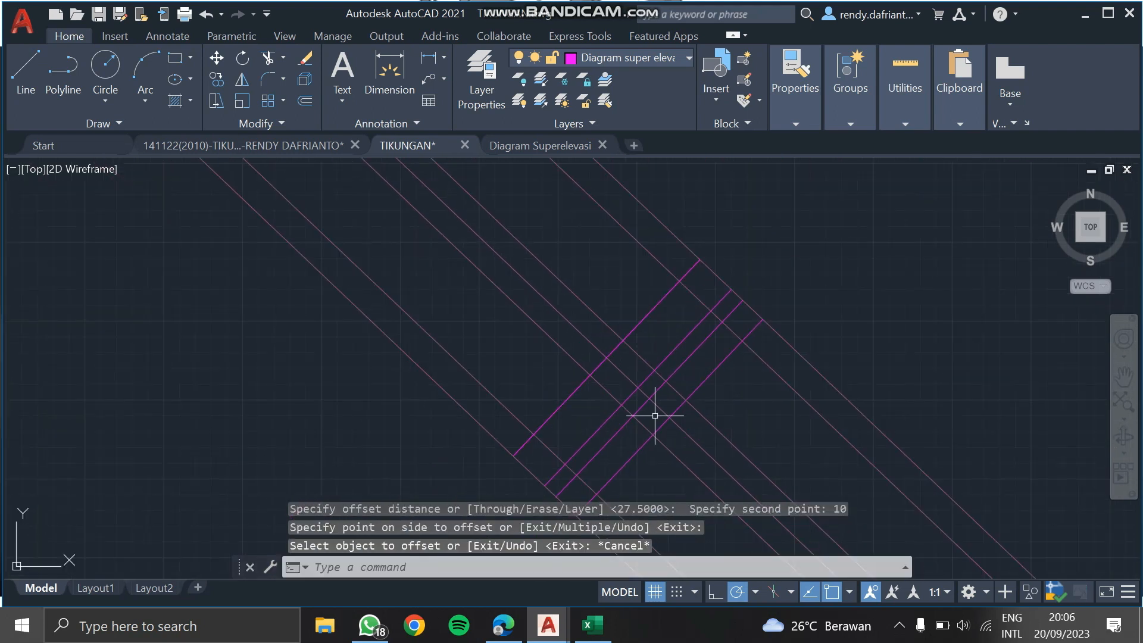
middle_drag(651, 416, 637, 387)
Following the browser's S-C-S diagram, draw the outer-side line from the en line's start through SC and CS on the curve-side 27.5 line to its other end.
text(pl)
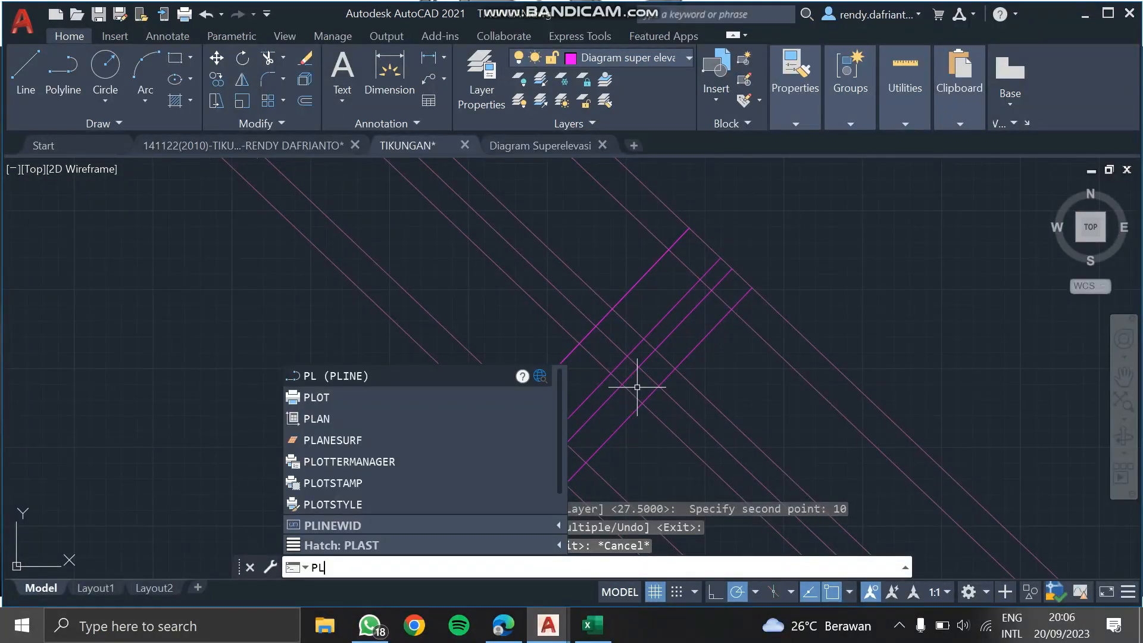
key(BackSpace)
key(BackSpace)
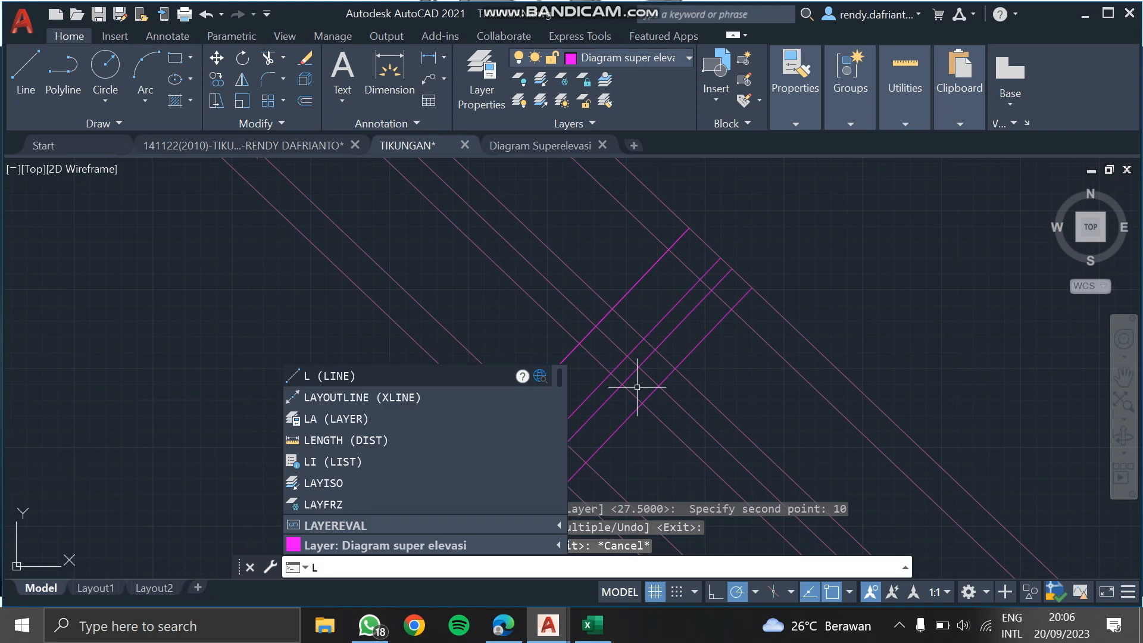
key(Return)
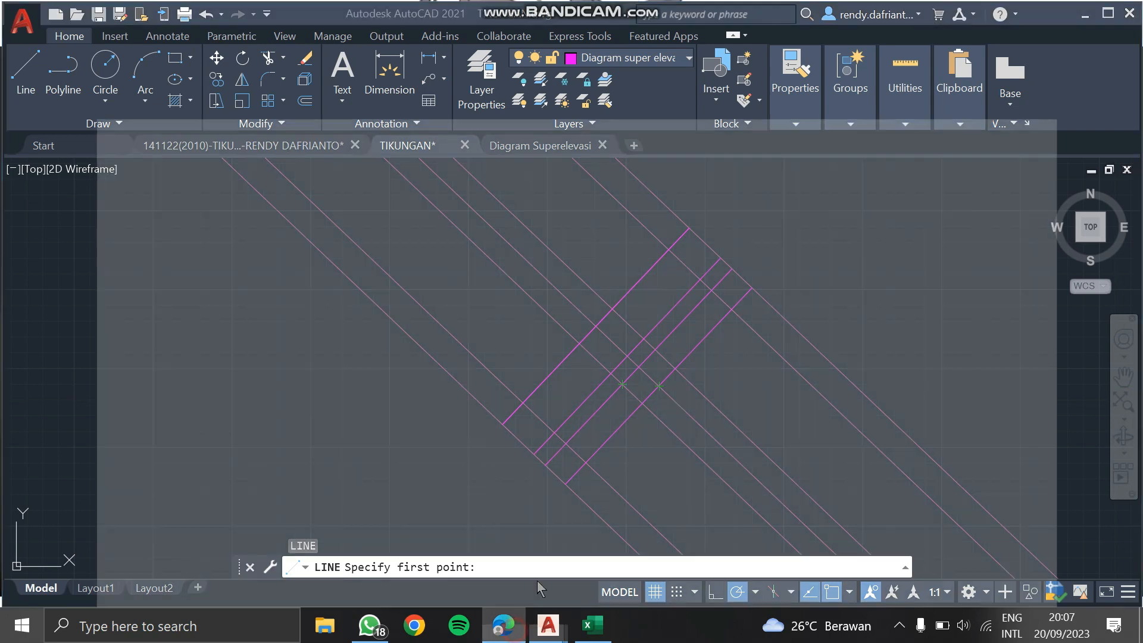
click(503, 625)
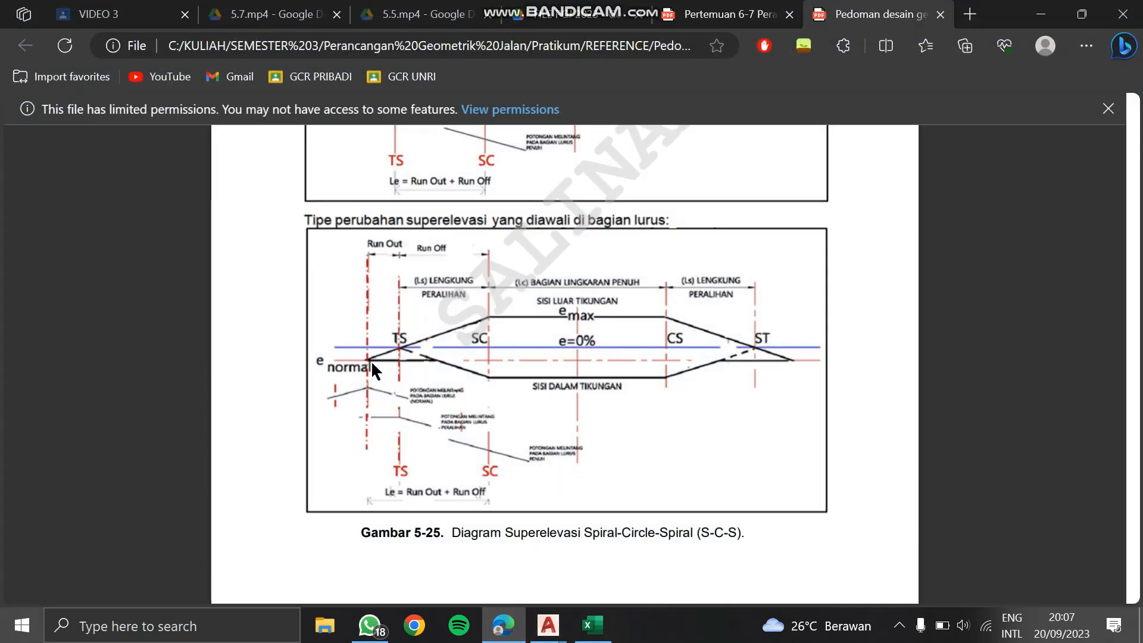
click(498, 635)
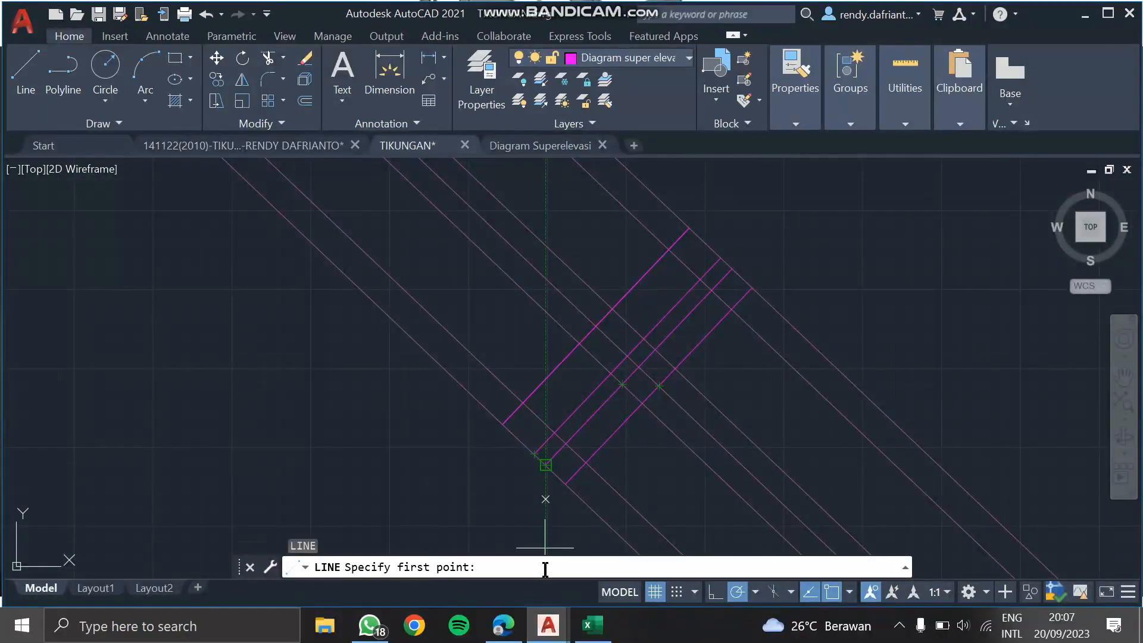
click(512, 631)
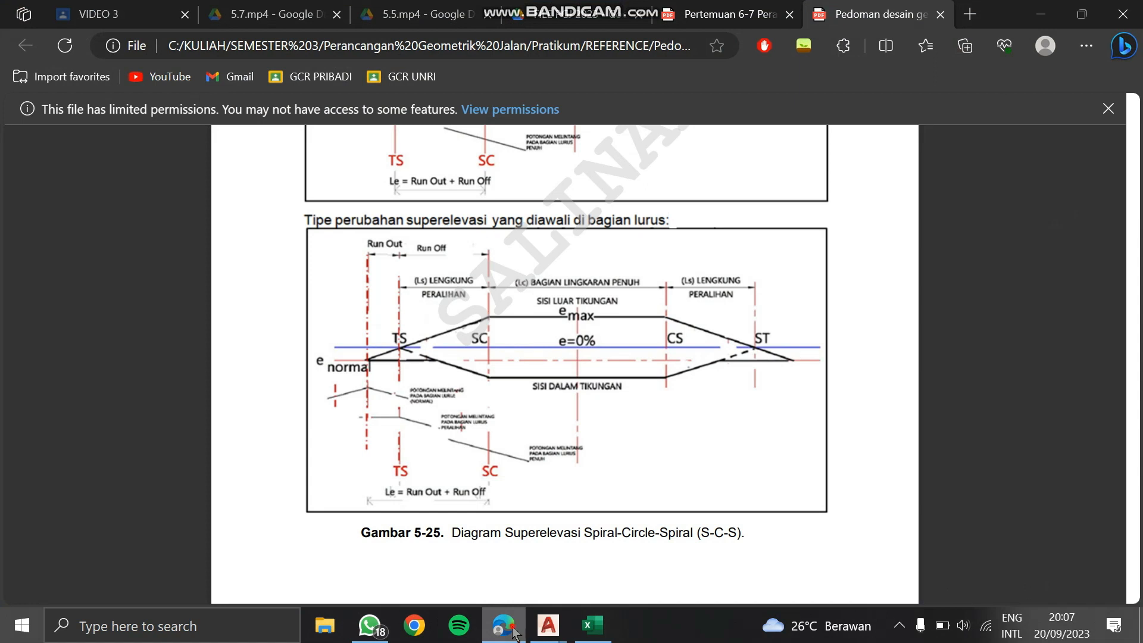
click(512, 629)
click(512, 630)
click(512, 630)
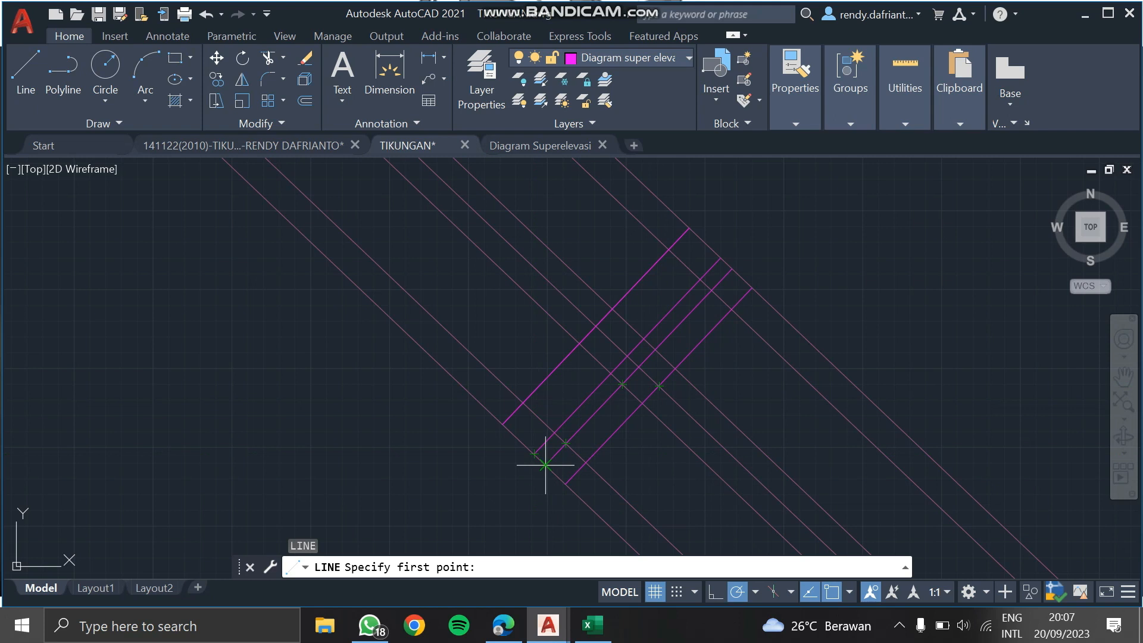
click(545, 465)
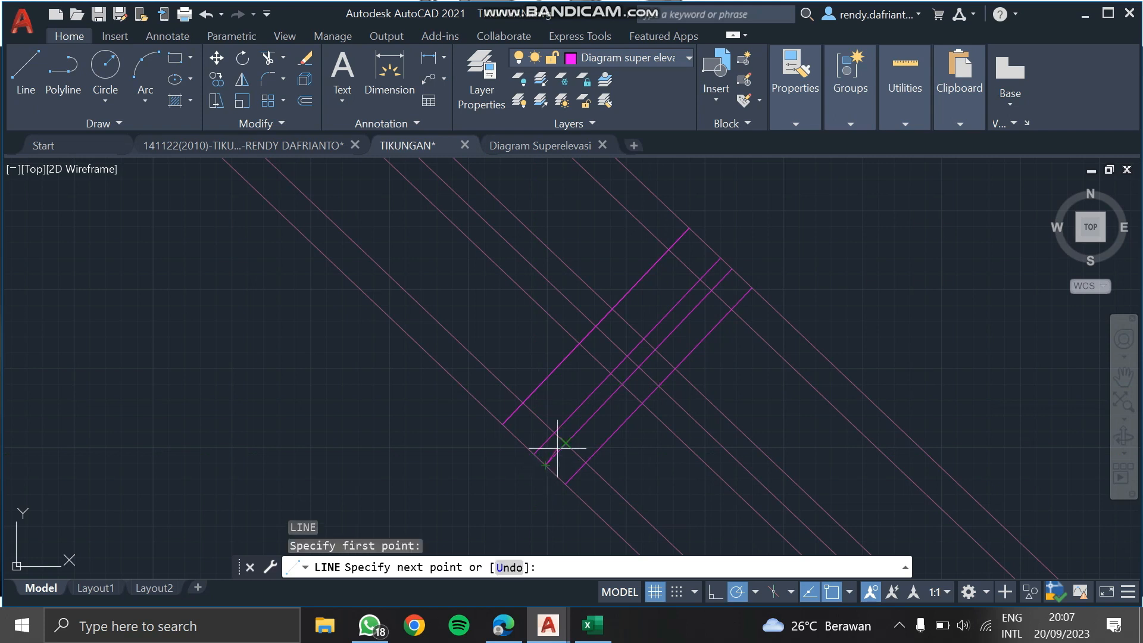
click(578, 344)
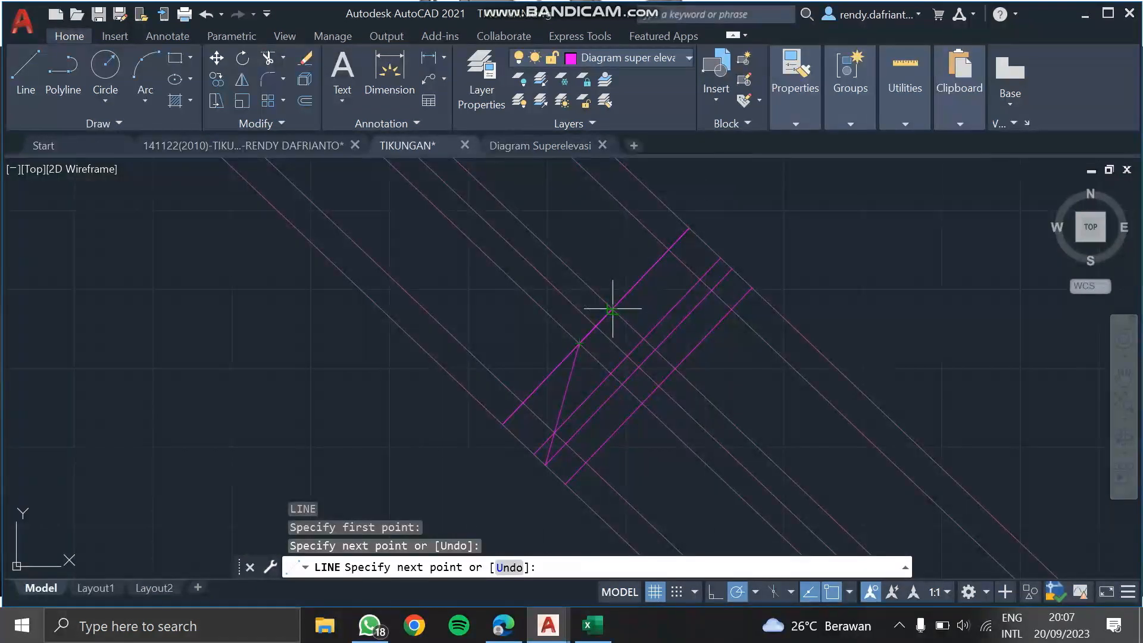
click(612, 309)
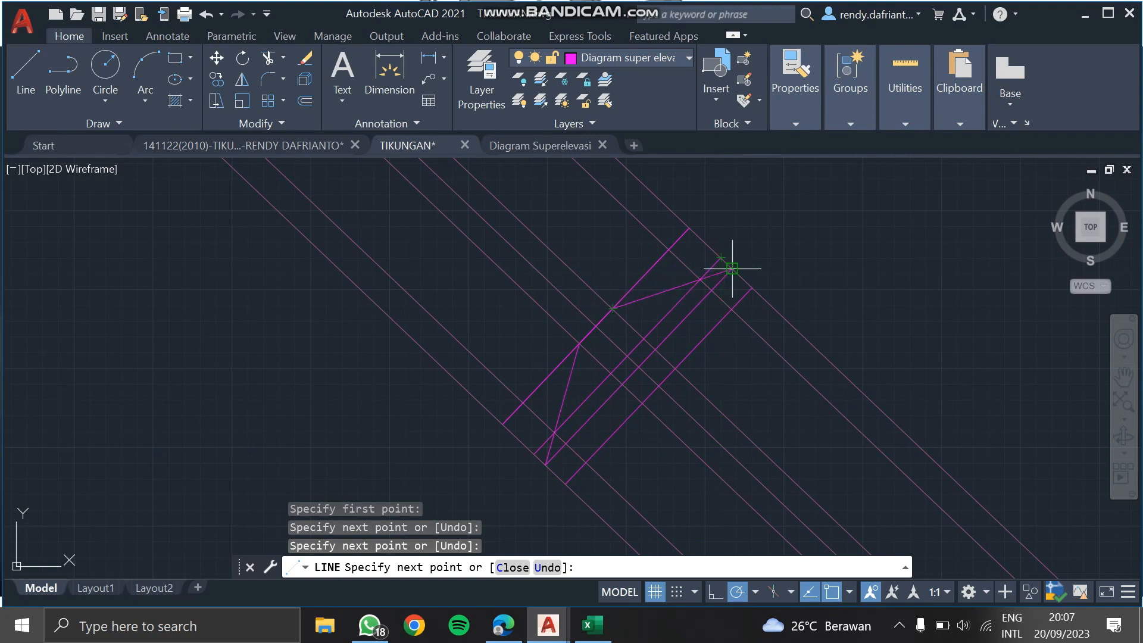
click(732, 269)
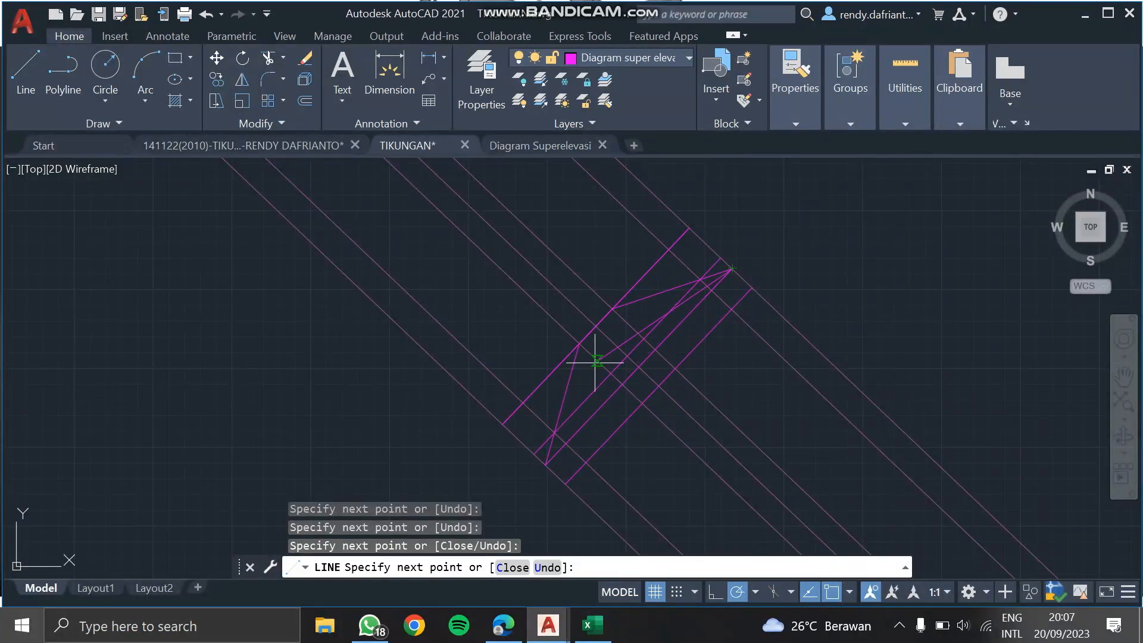
key(Return)
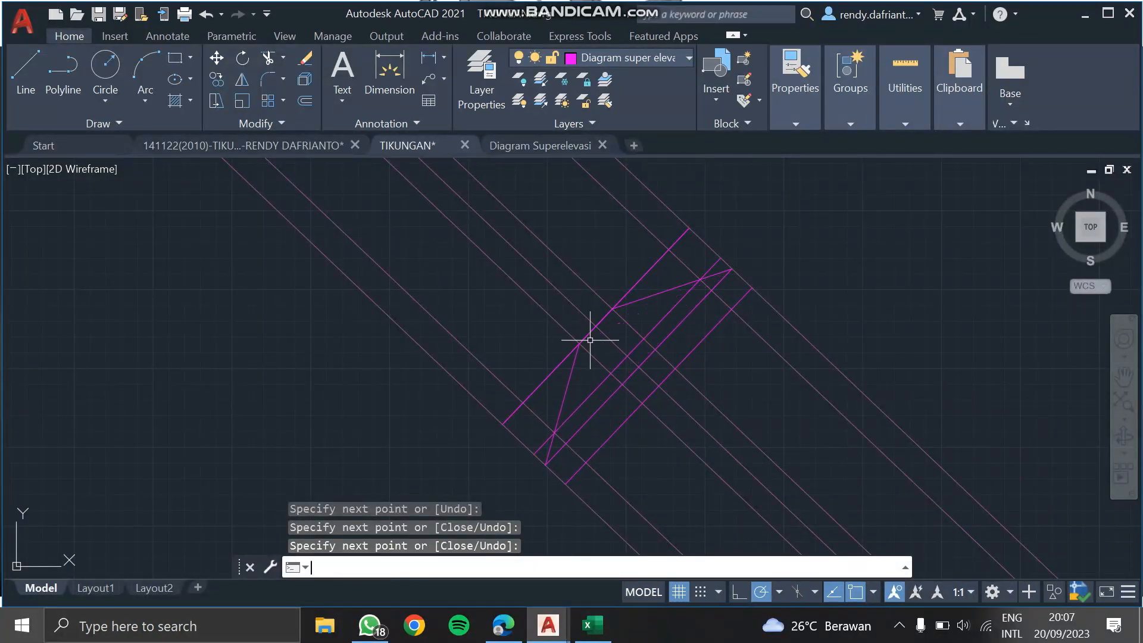
Check the guideline diagram, and draw the inner-side line from TS on the baseline through SC and CS on the far 27.5 line to ST.
click(518, 636)
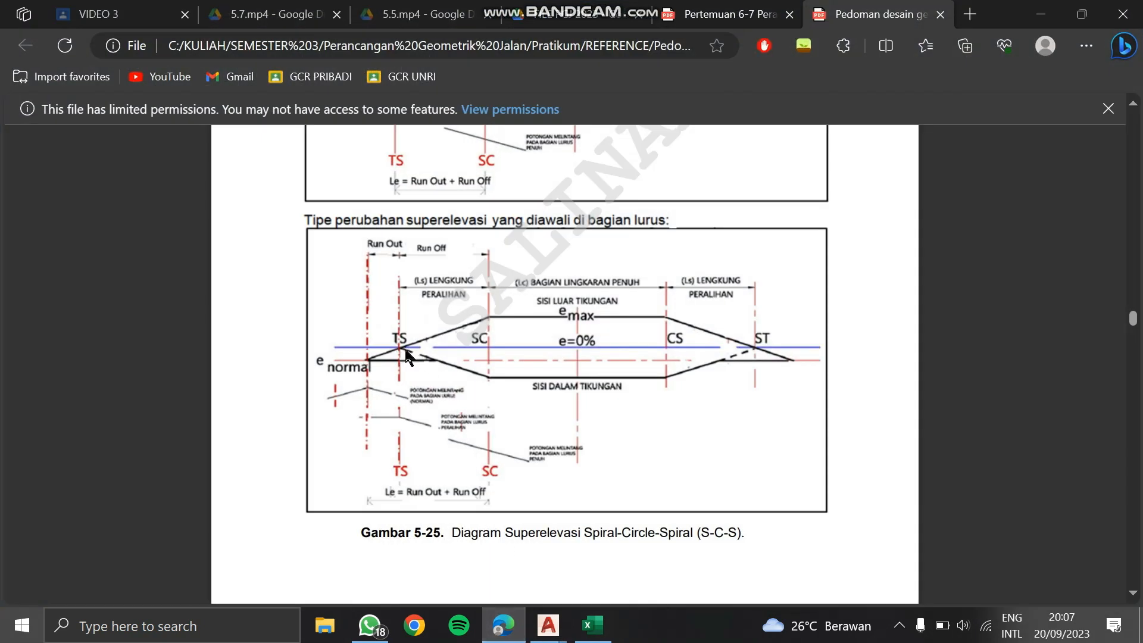
click(547, 625)
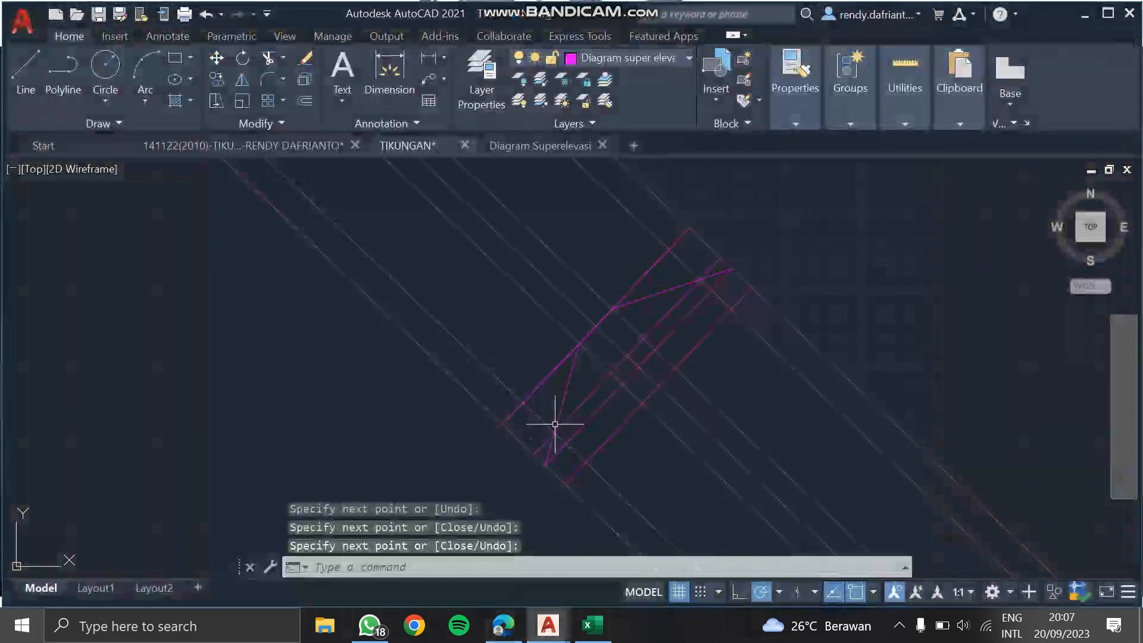
key(Return)
key(Return)
scroll(562, 452, up, 3)
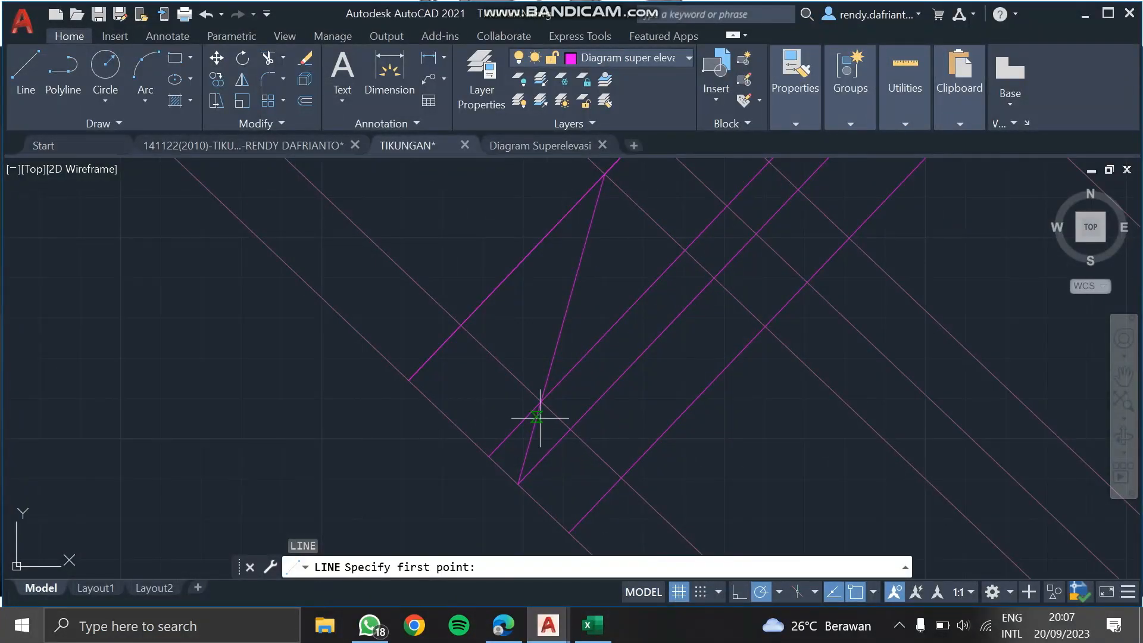
scroll(572, 383, down, 2)
scroll(589, 402, up, 2)
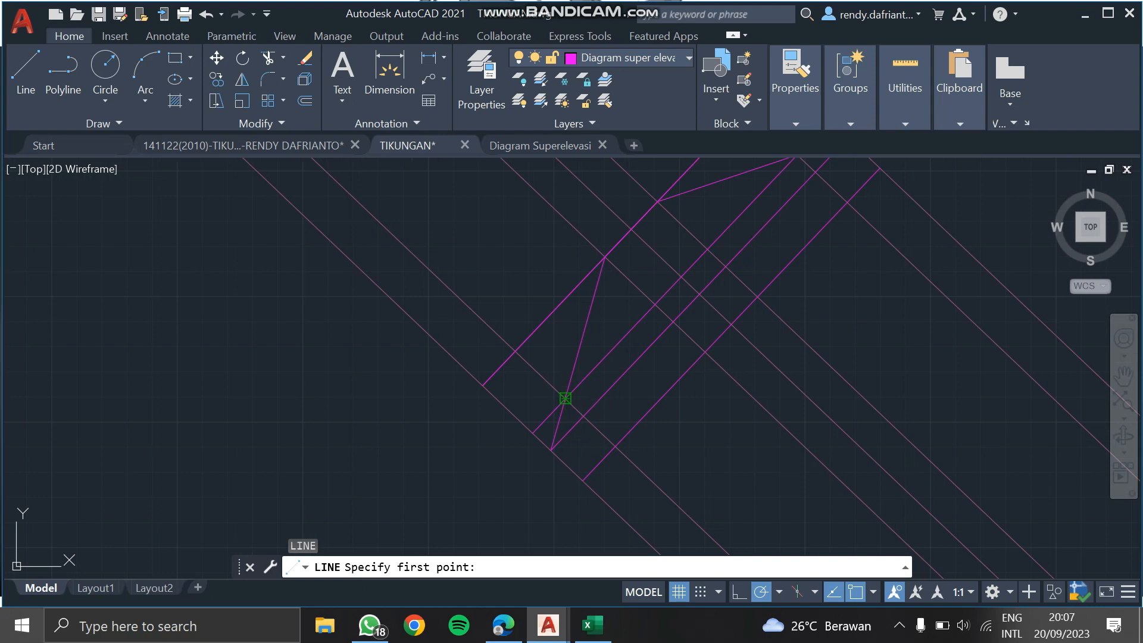
click(566, 398)
middle_drag(821, 278, 752, 377)
click(688, 393)
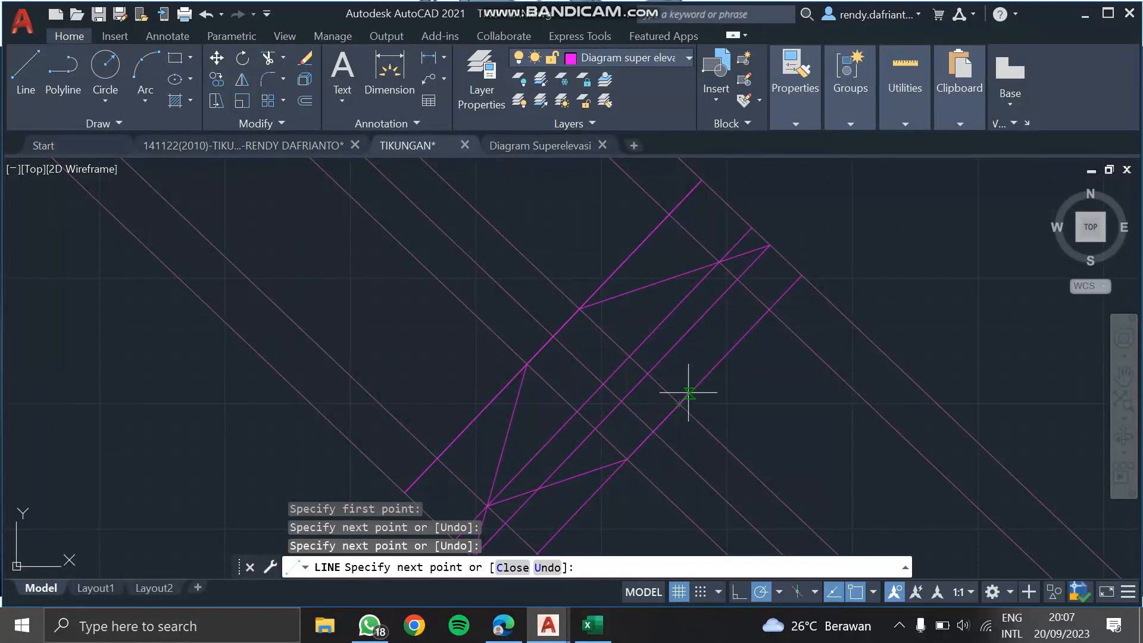
click(719, 261)
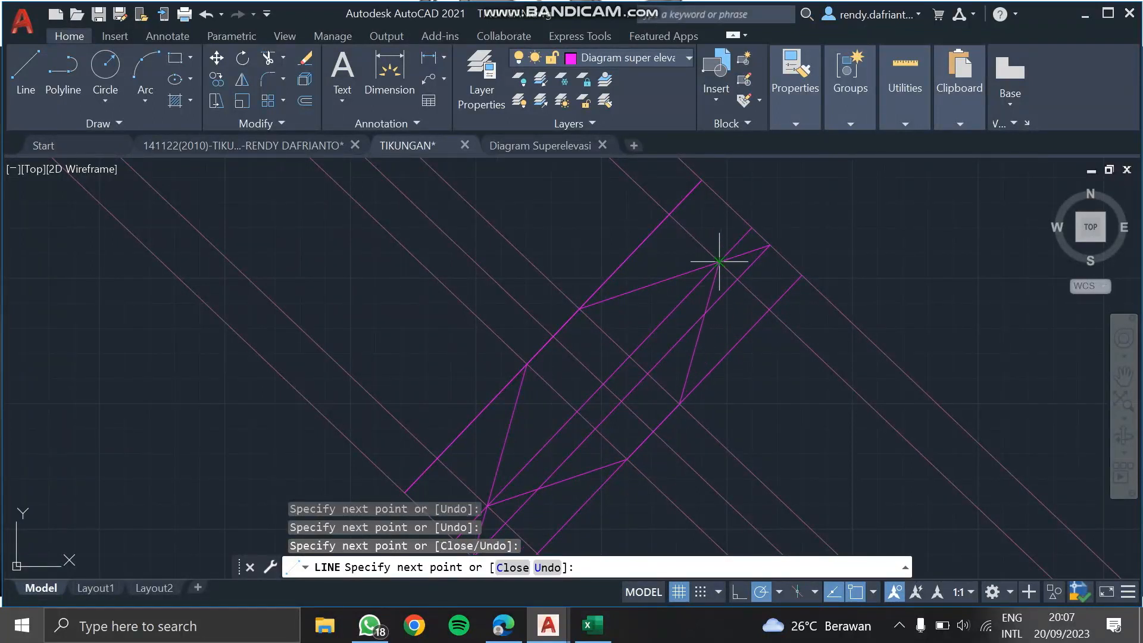
key(Escape)
Examine the diagram's TS corner and its projection to the road curve, and compare with the S-C-S diagram in the browser PDF.
scroll(830, 337, down, 3)
scroll(625, 454, up, 6)
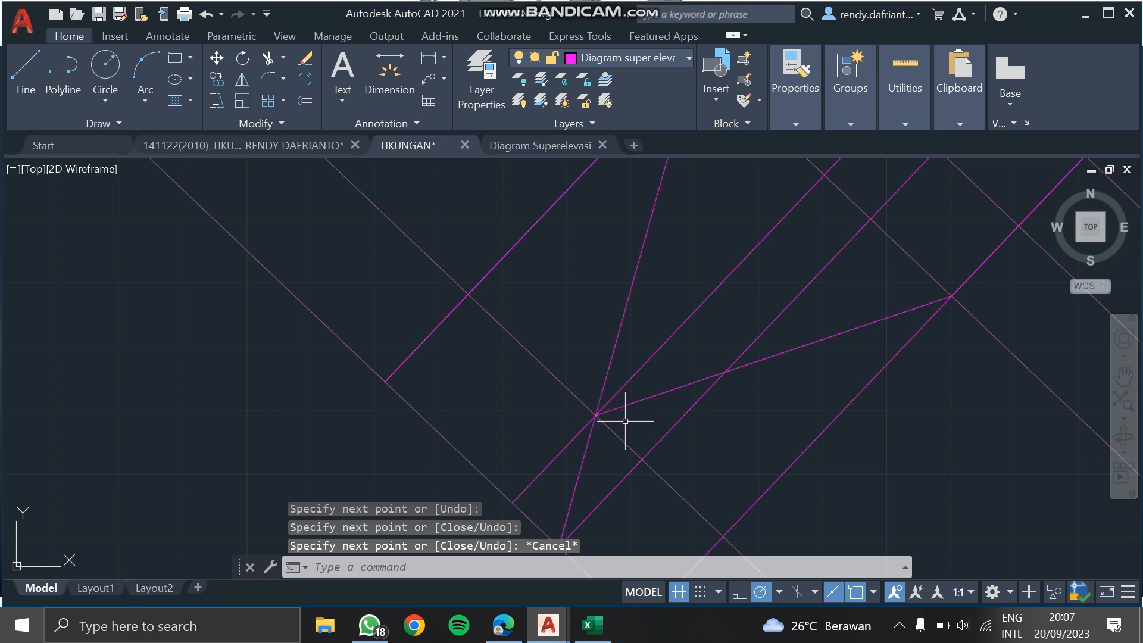
scroll(594, 472, down, 4)
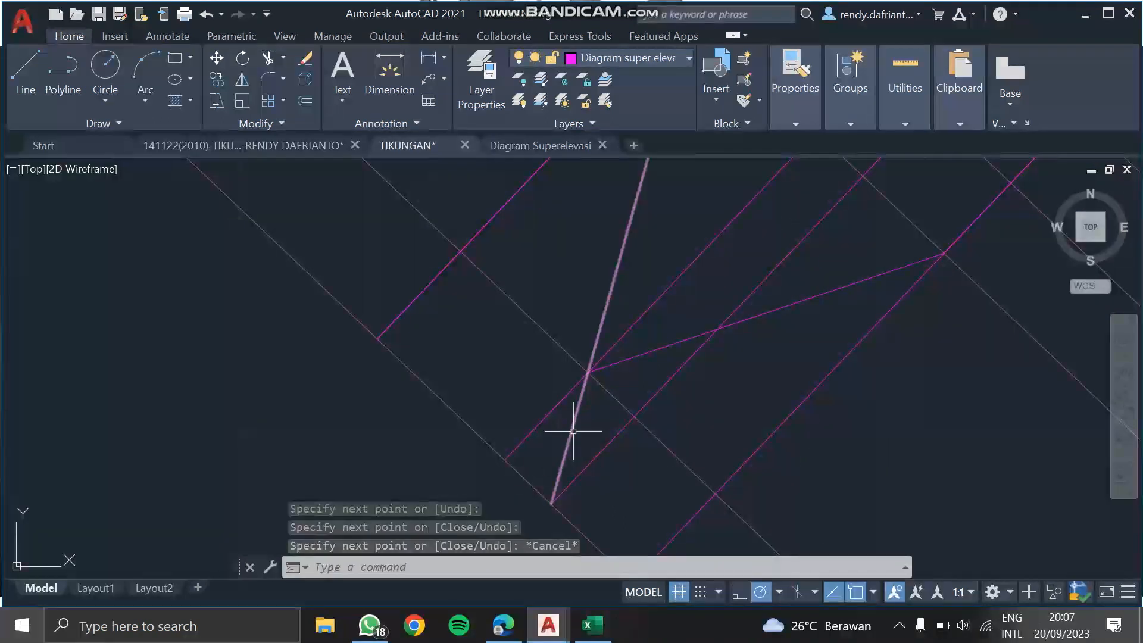
scroll(585, 385, up, 2)
scroll(585, 393, up, 4)
scroll(587, 394, down, 4)
middle_drag(588, 395, 611, 413)
scroll(611, 413, down, 2)
middle_drag(508, 319, 613, 403)
scroll(612, 403, down, 3)
middle_drag(584, 359, 644, 432)
scroll(448, 251, up, 2)
scroll(448, 250, up, 3)
scroll(500, 312, up, 3)
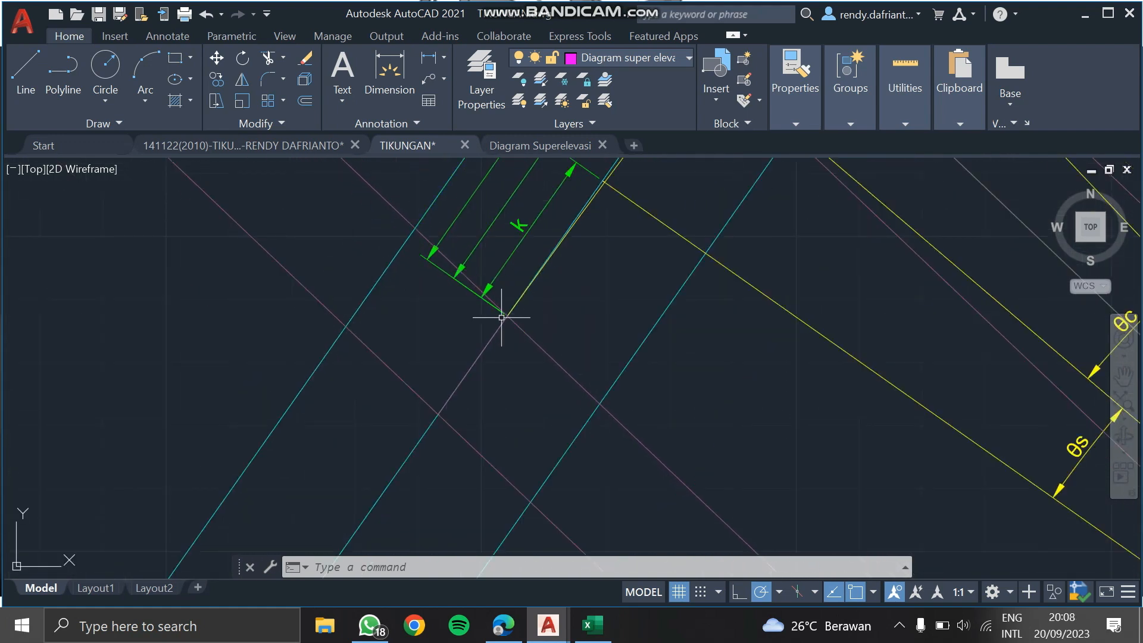
scroll(708, 342, down, 6)
middle_drag(850, 435, 556, 244)
scroll(561, 253, down, 2)
middle_drag(770, 503, 620, 363)
click(504, 625)
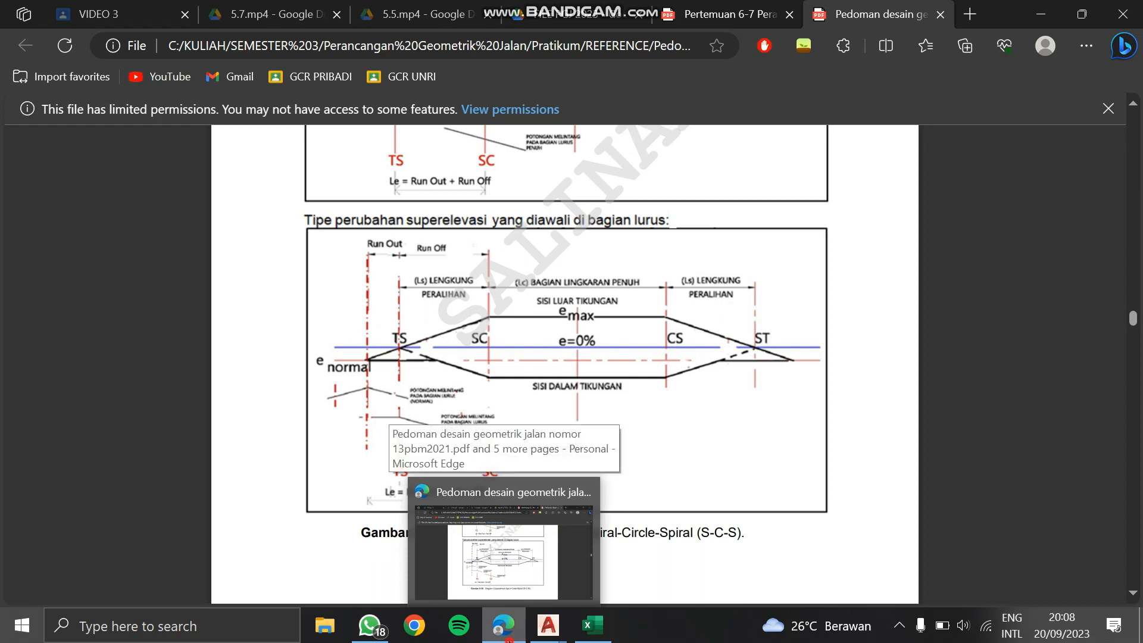
click(504, 630)
Use the diagram and projection lines as cutting edges and trim the curve-side 27.5 line before SC.
middle_drag(807, 429, 700, 366)
click(771, 281)
click(547, 504)
text(t)
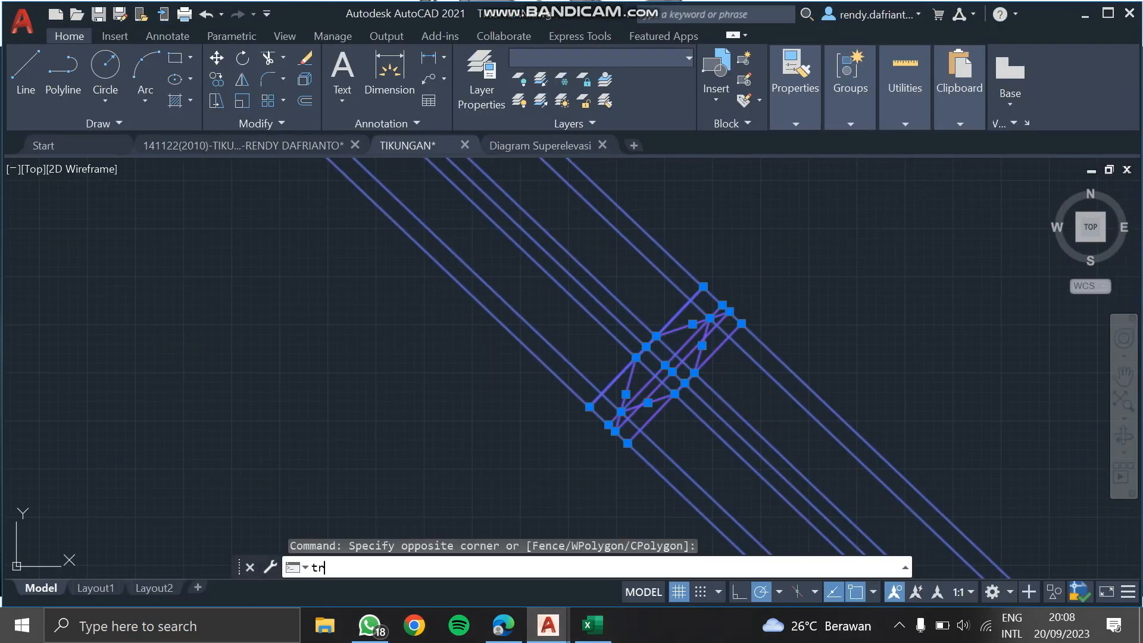
text(r)
key(Return)
scroll(619, 375, up, 6)
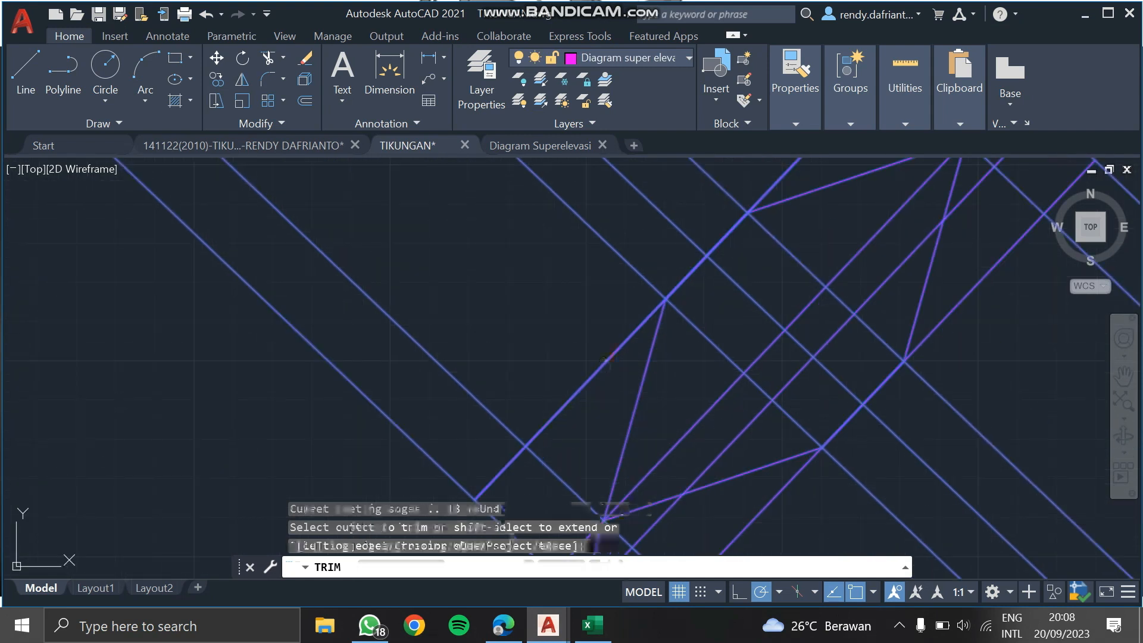
click(555, 416)
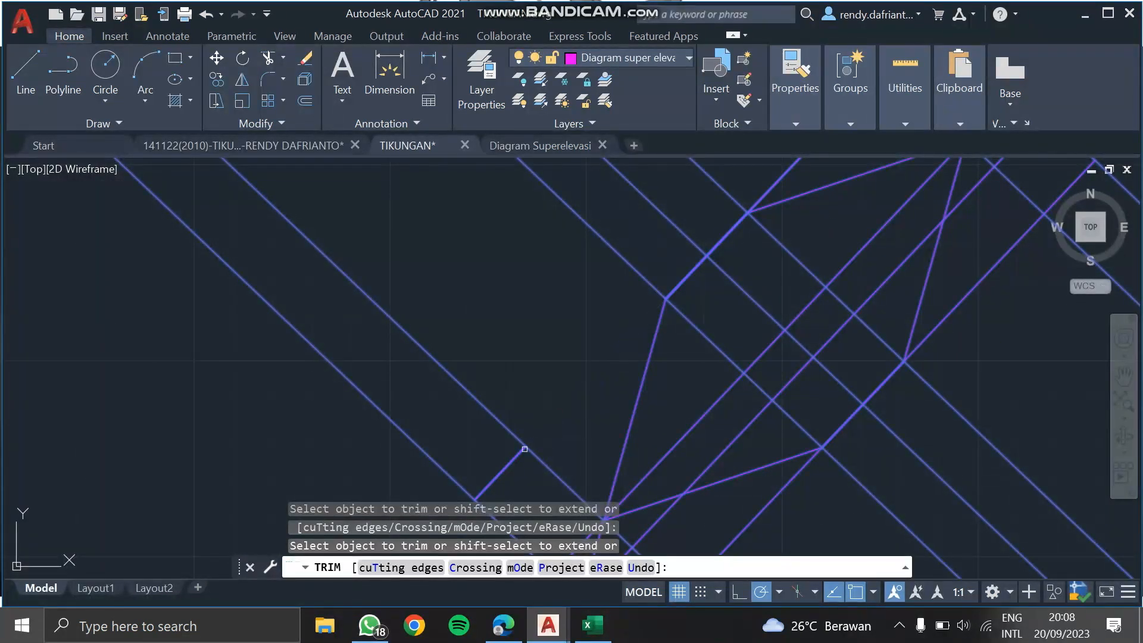
click(502, 478)
click(498, 462)
scroll(597, 402, down, 3)
Trim the curve-side 27.5 line beyond CS and the baseline's excess end beyond ST.
middle_drag(597, 409, 556, 462)
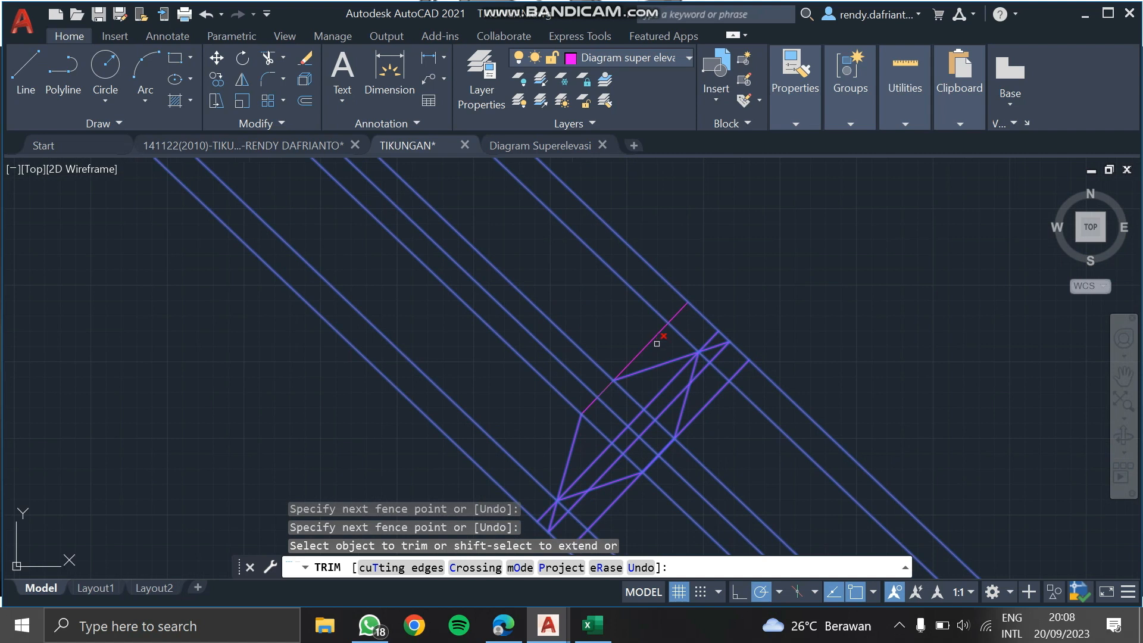
click(647, 340)
click(655, 355)
click(721, 343)
Trim both excess ends of the far 27.5 line so only the part between SC and CS remains.
scroll(714, 340, up, 3)
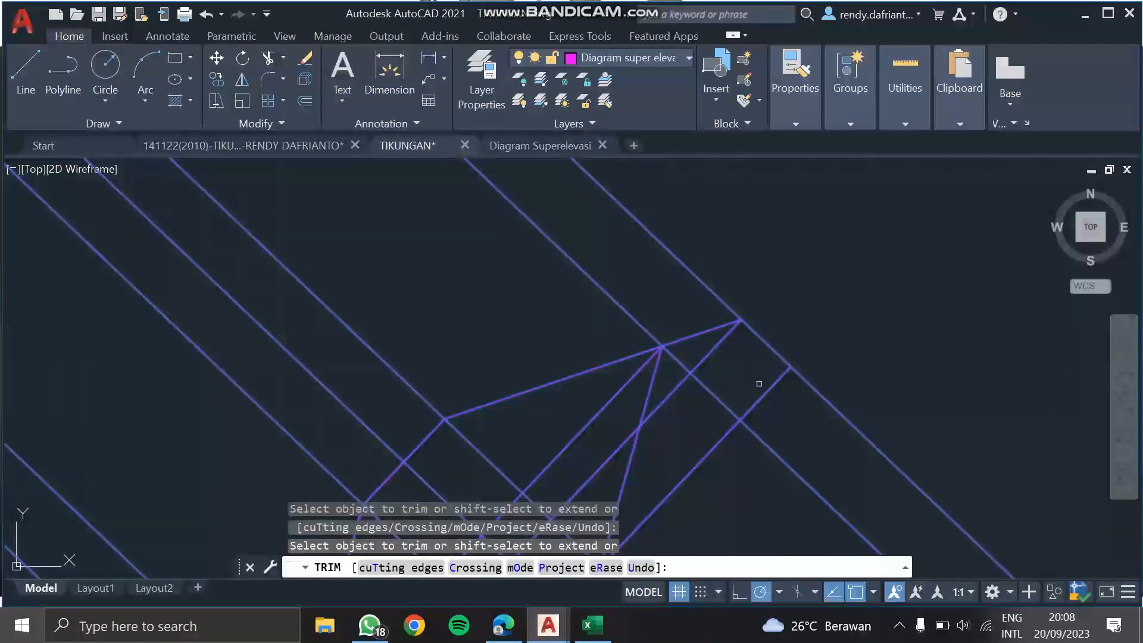
click(764, 394)
scroll(768, 426, down, 3)
middle_drag(748, 427, 729, 334)
click(697, 363)
middle_drag(696, 395, 726, 298)
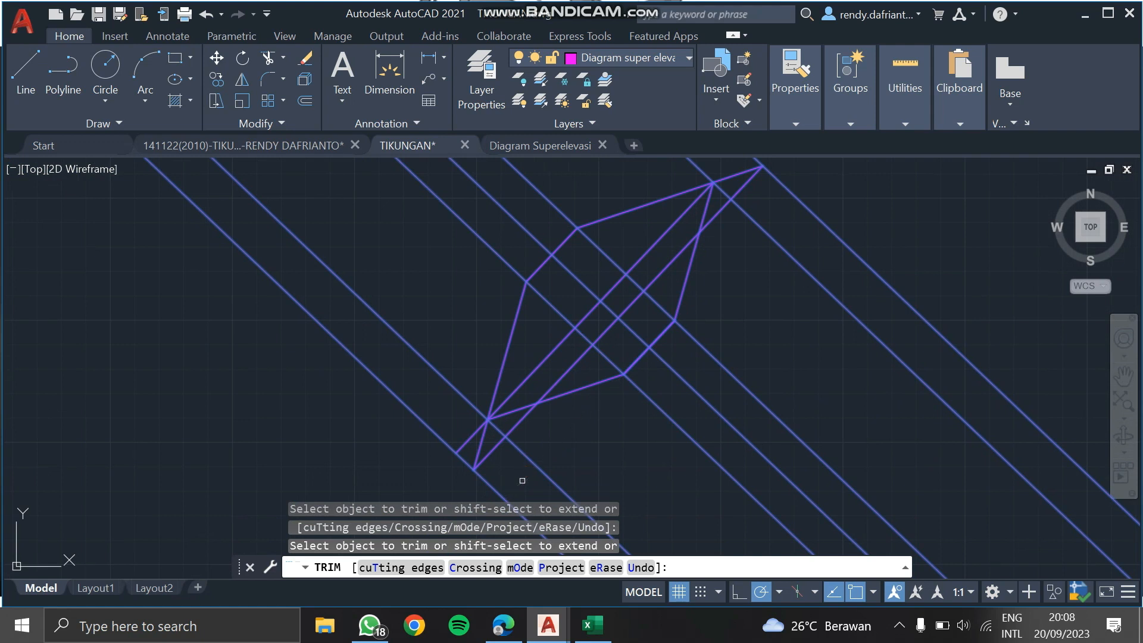
Following the S-C-S diagram in the browser PDF, trim the en line between its two crossings with the inner-side line.
click(502, 625)
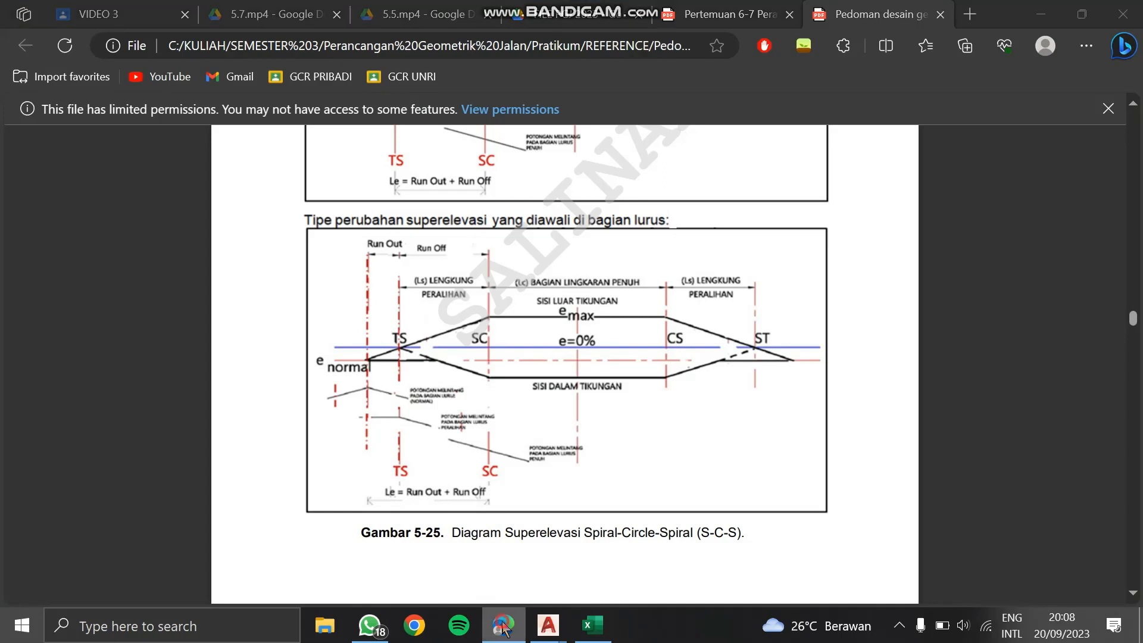
click(548, 625)
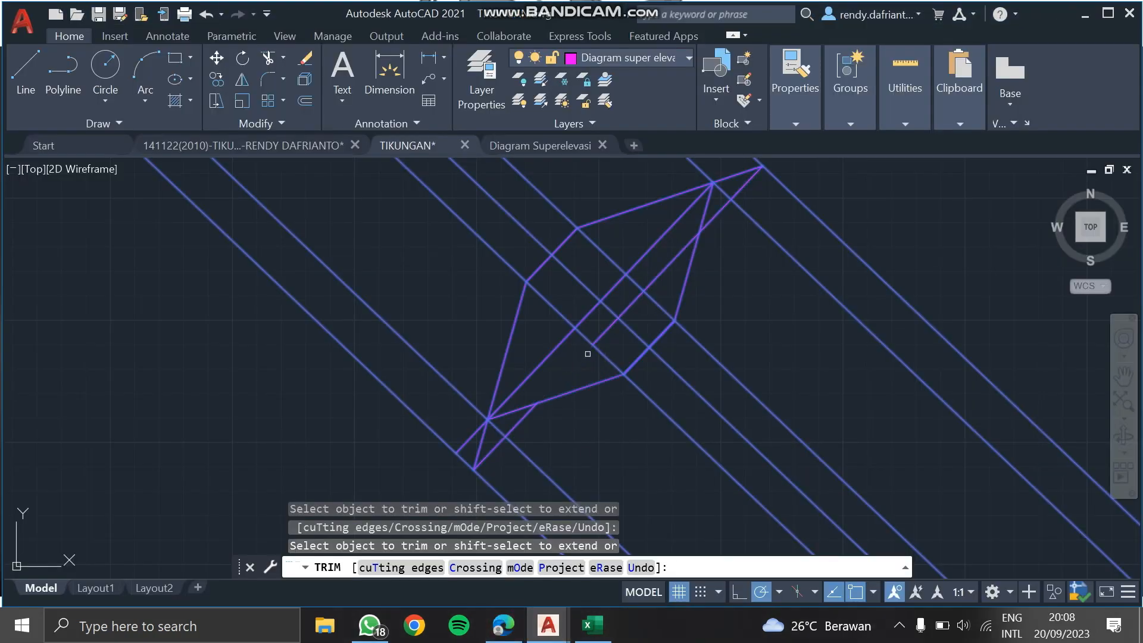
click(623, 310)
click(503, 624)
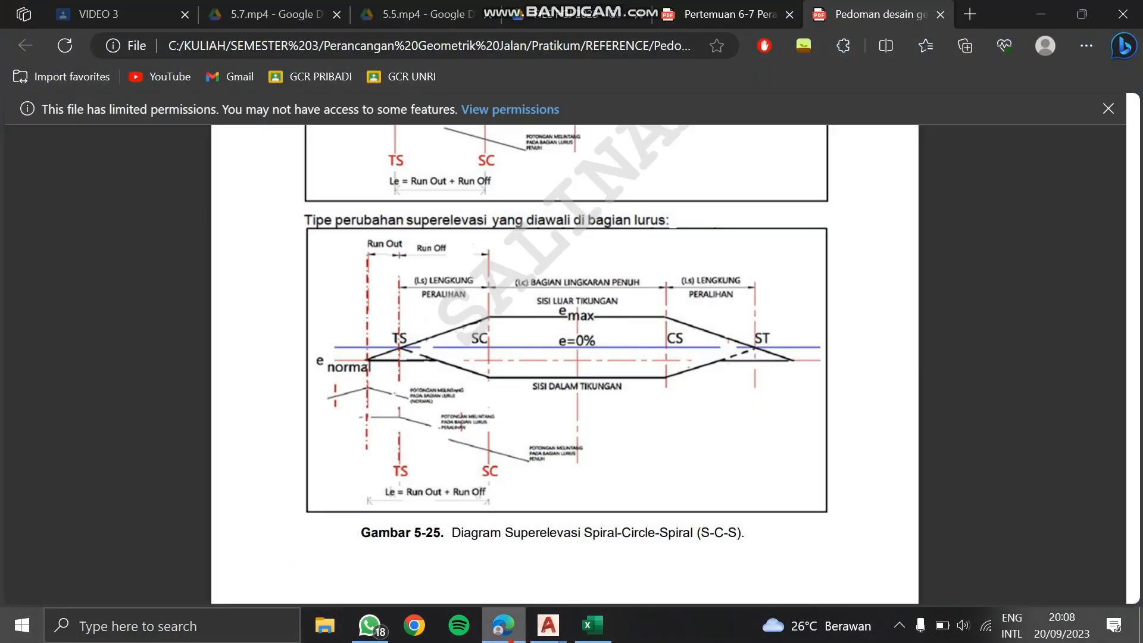
click(546, 626)
scroll(606, 308, down, 2)
middle_drag(605, 308, 603, 356)
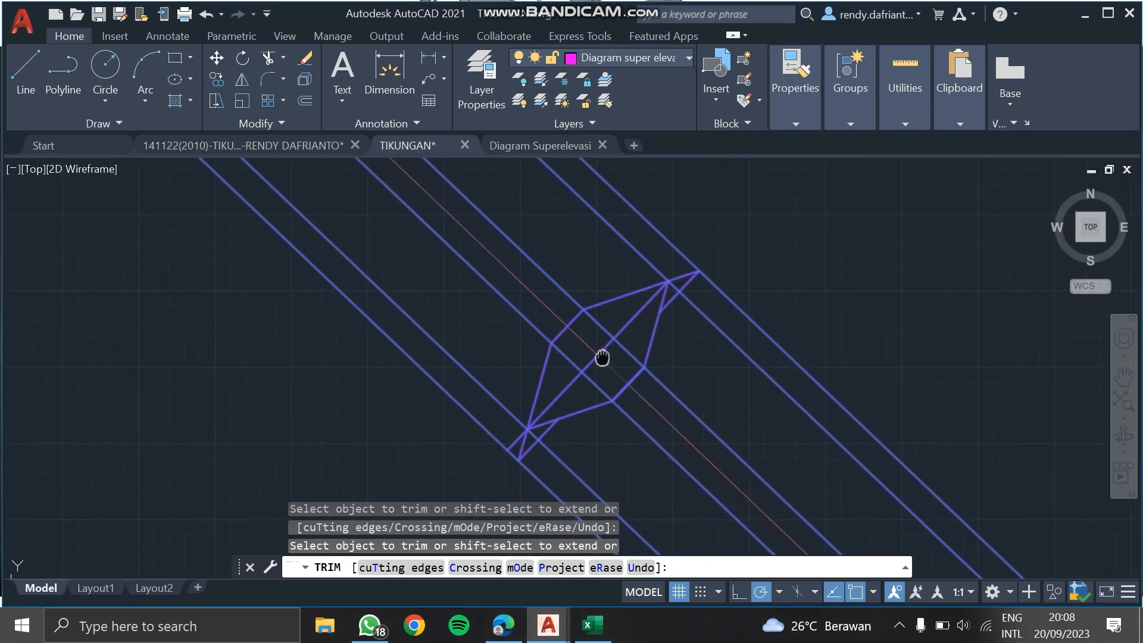
key(Escape)
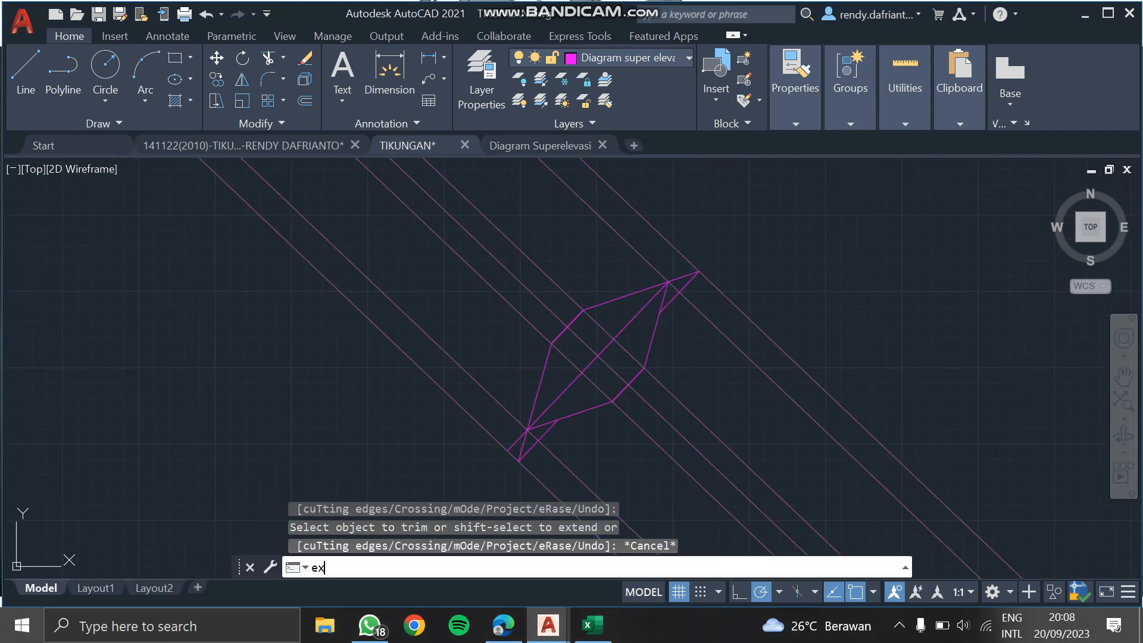
Extend the baseline past ST to the outermost projection line.
text(ex)
key(Return)
click(629, 322)
key(Escape)
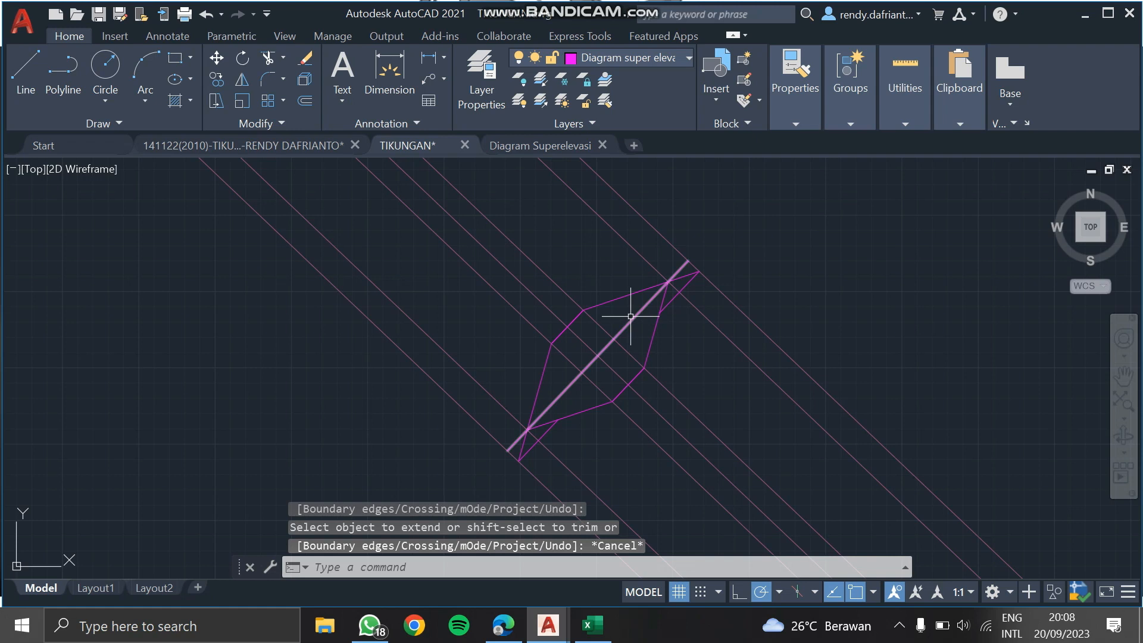
Change the baseline's colour to cyan.
click(630, 318)
click(795, 124)
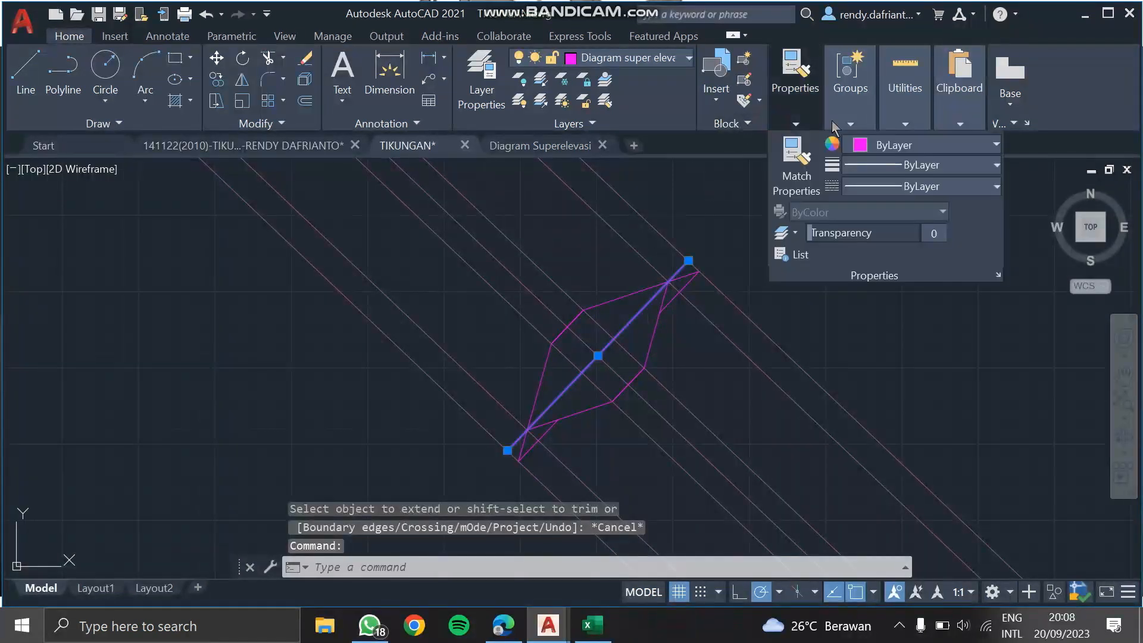
click(882, 146)
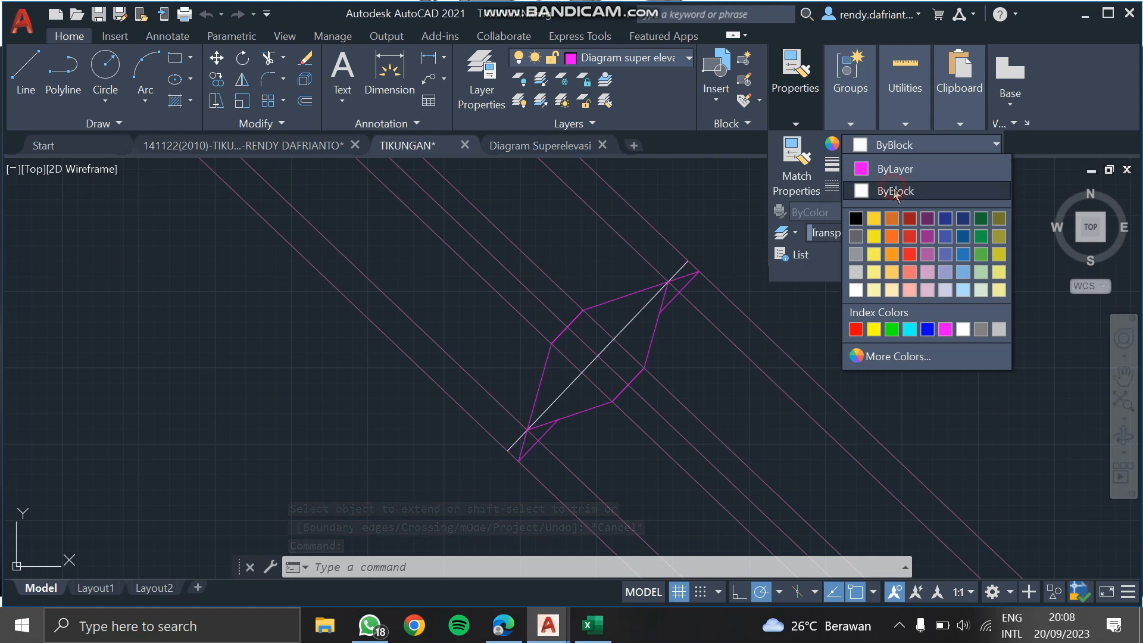
click(894, 191)
click(905, 145)
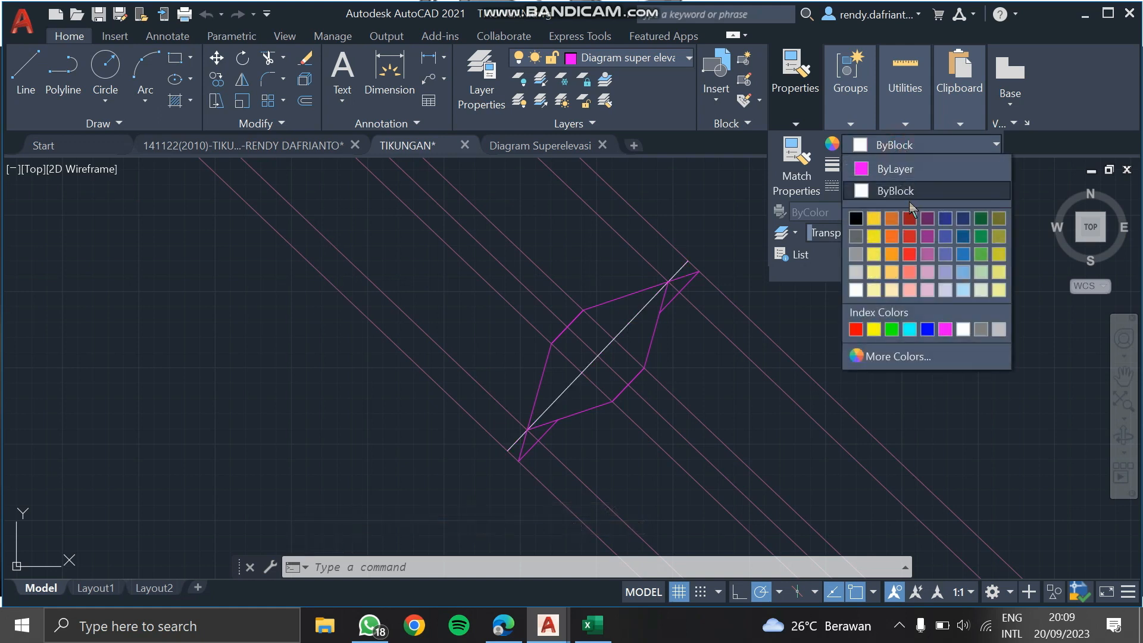
click(909, 330)
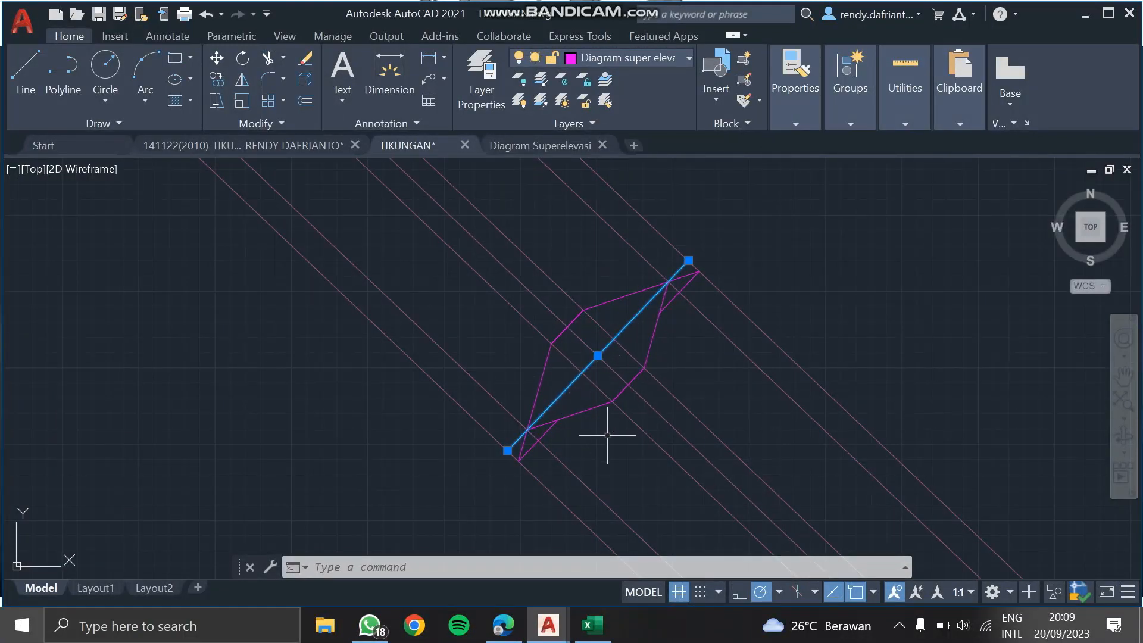
key(Escape)
Draw a line joining the two points where the en line meets the inner-side line.
scroll(564, 423, up, 2)
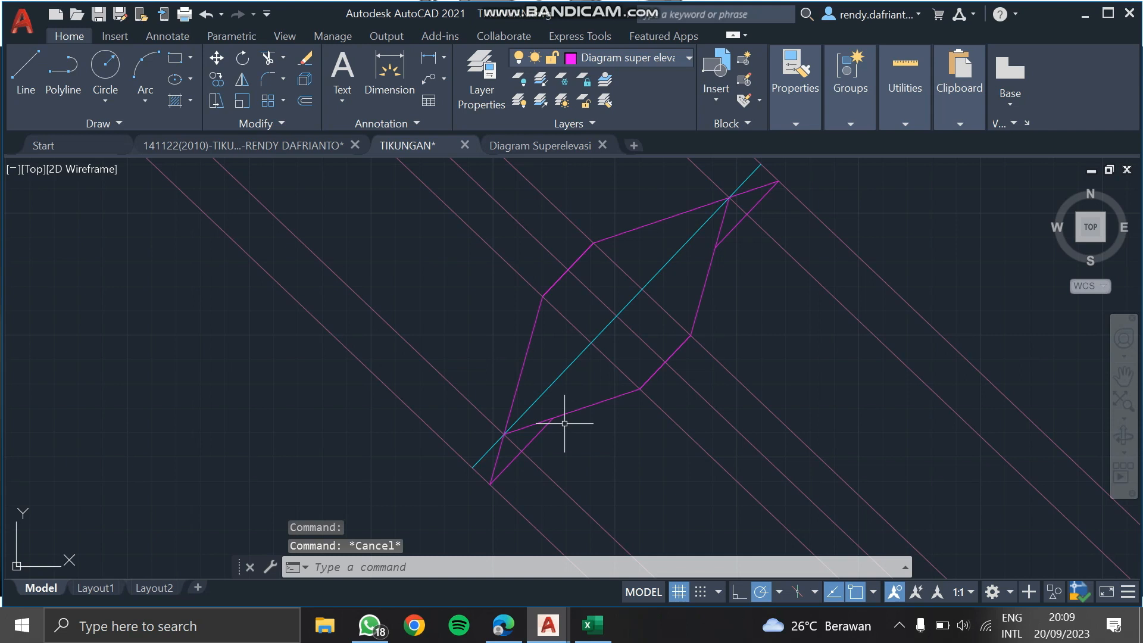
text(l)
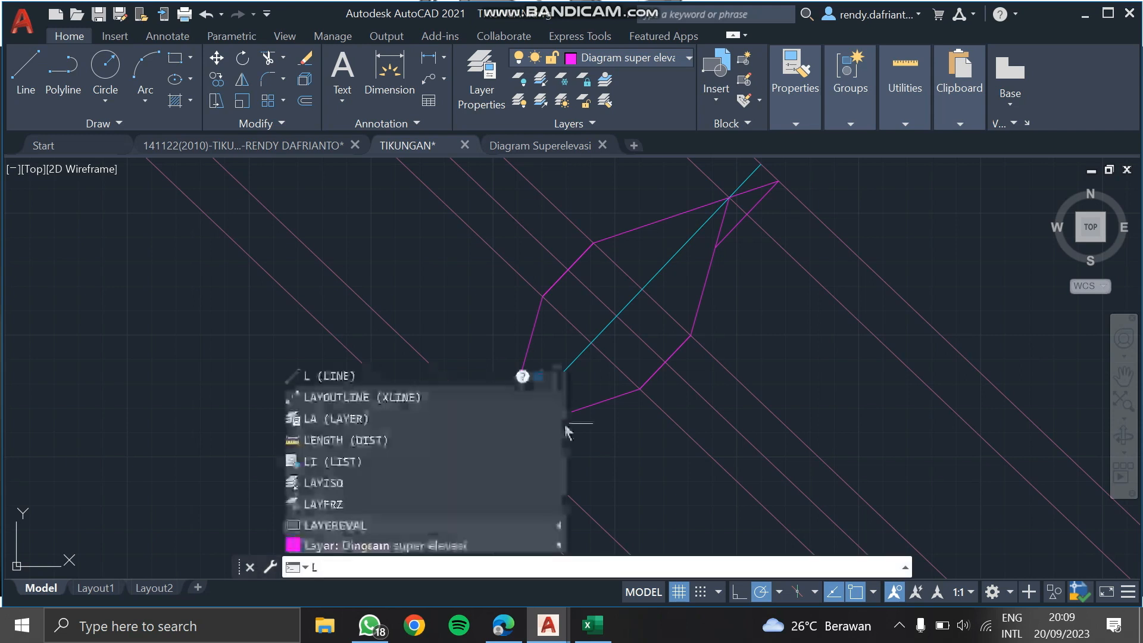
key(Return)
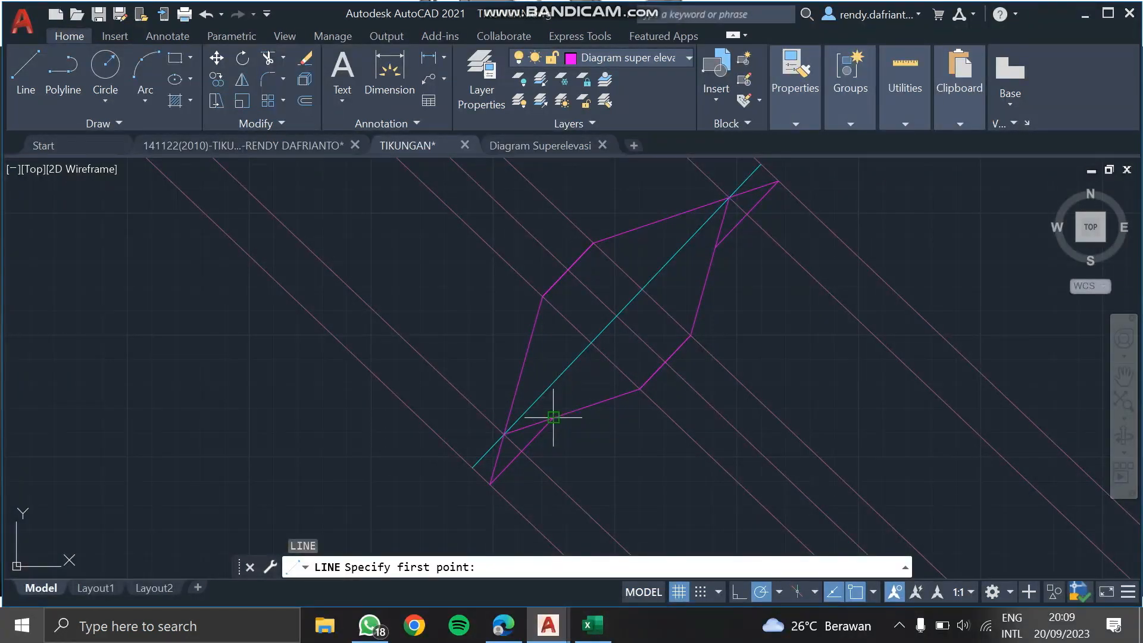
click(553, 417)
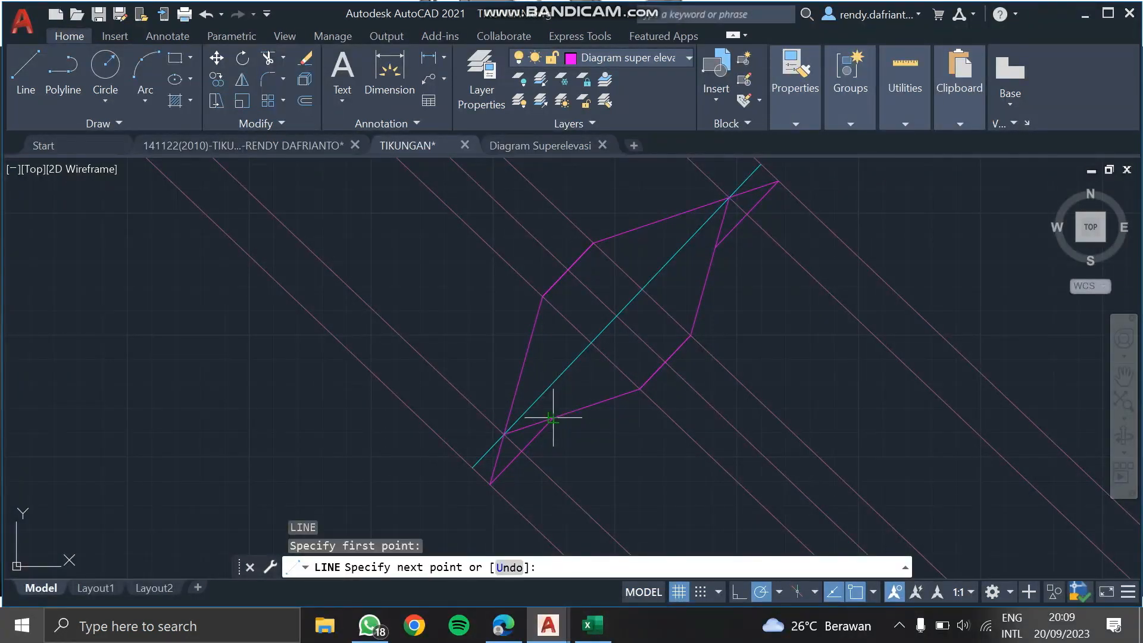
click(714, 247)
key(Return)
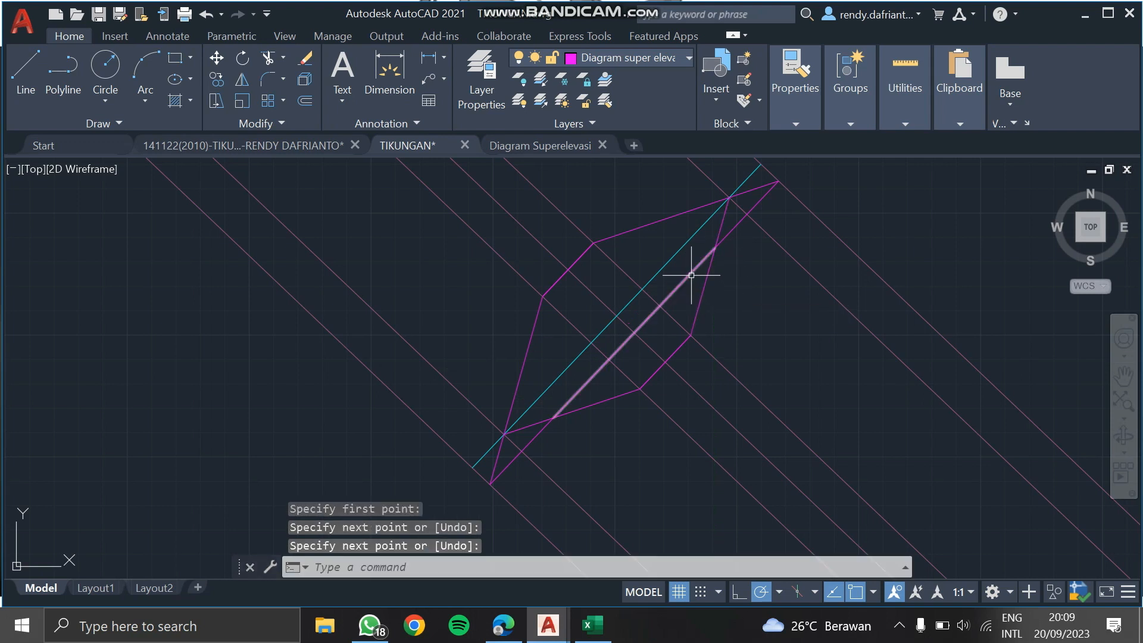
Set the linetype of the new middle en line to ACAD_ISO02W100.
click(691, 273)
click(784, 124)
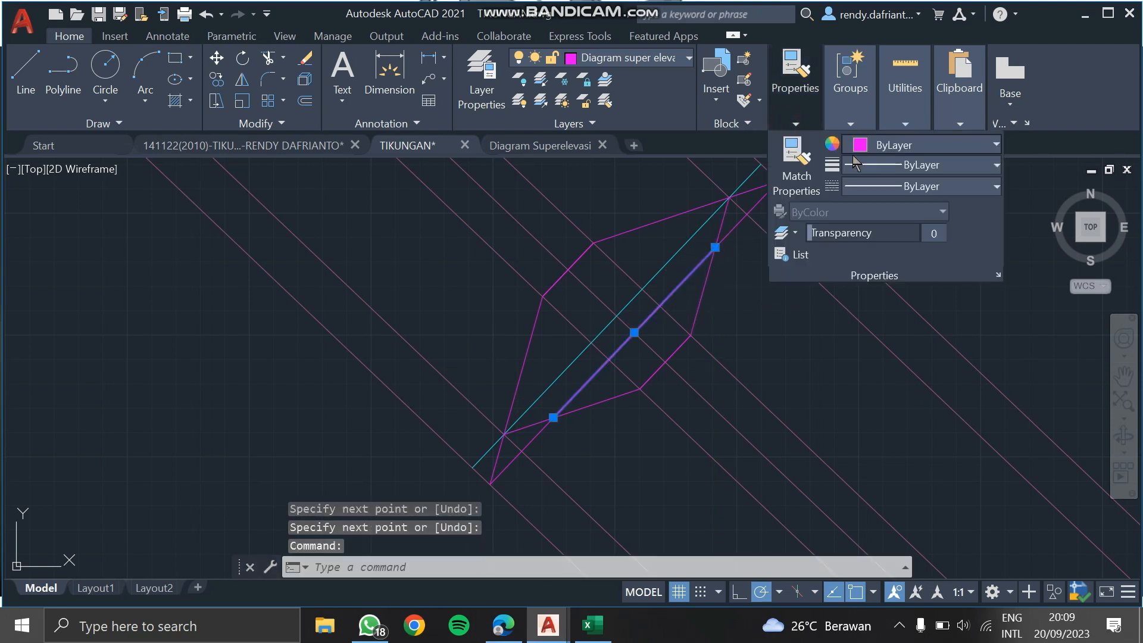
click(878, 188)
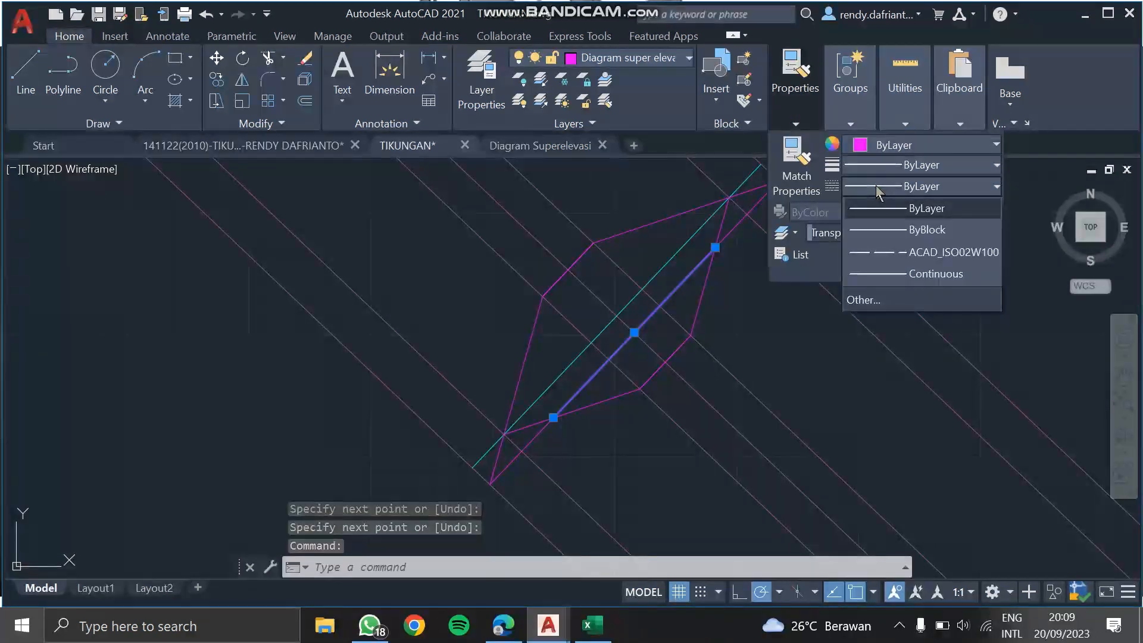
click(898, 255)
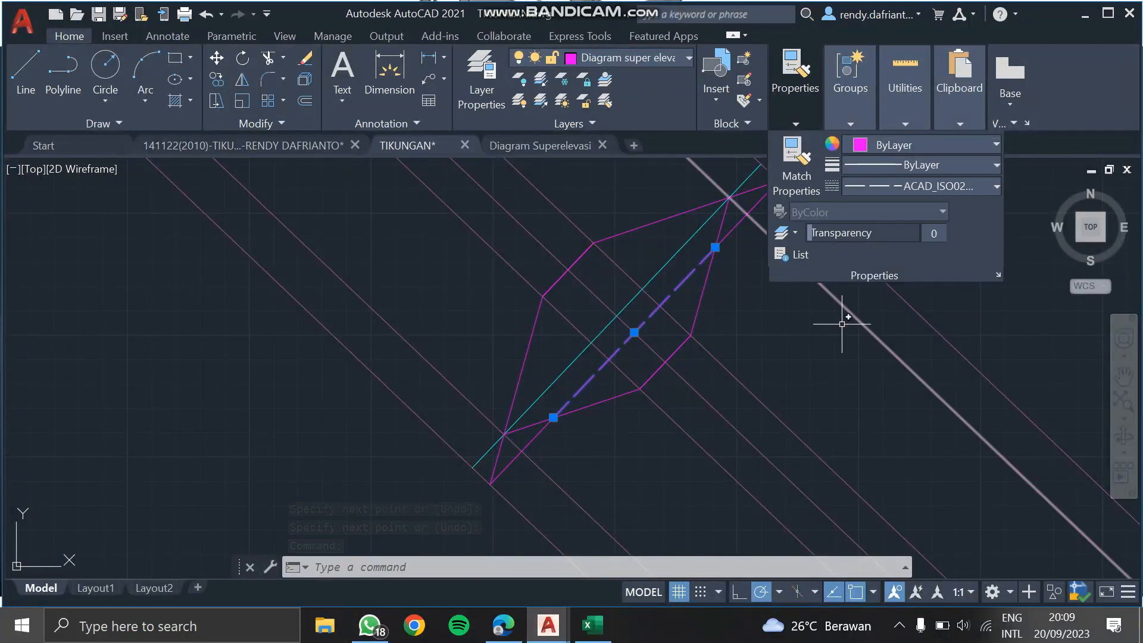
Compare the drawn diagram, especially its TS corner, with the S-C-S figure in the browser PDF.
text(l)
key(Return)
scroll(740, 322, down, 2)
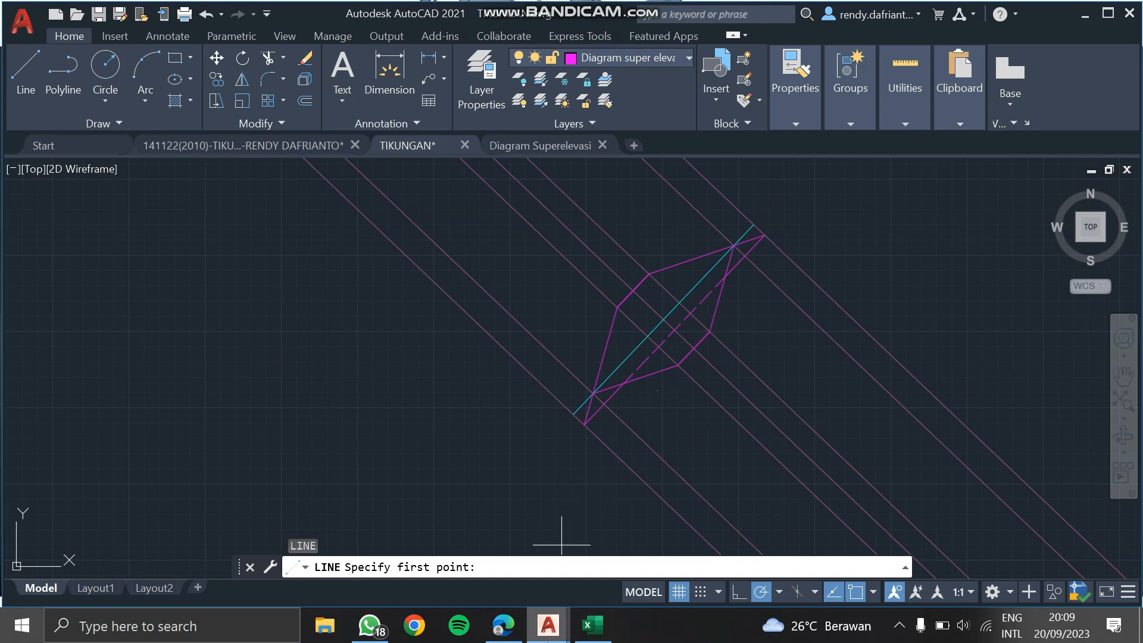
click(516, 628)
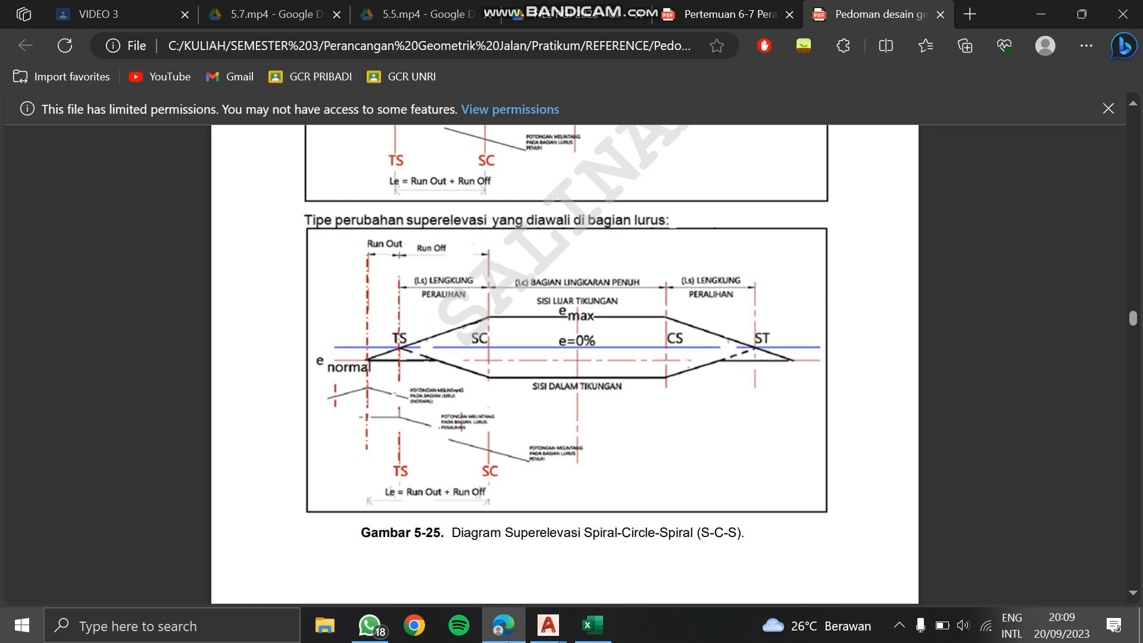
click(503, 626)
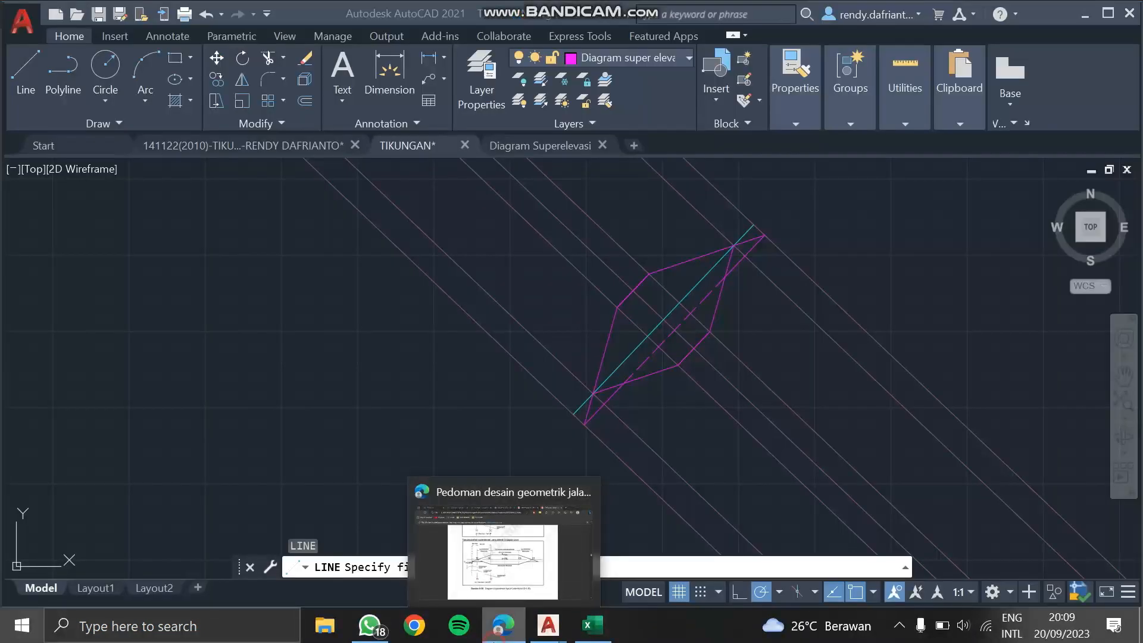
scroll(604, 411, up, 3)
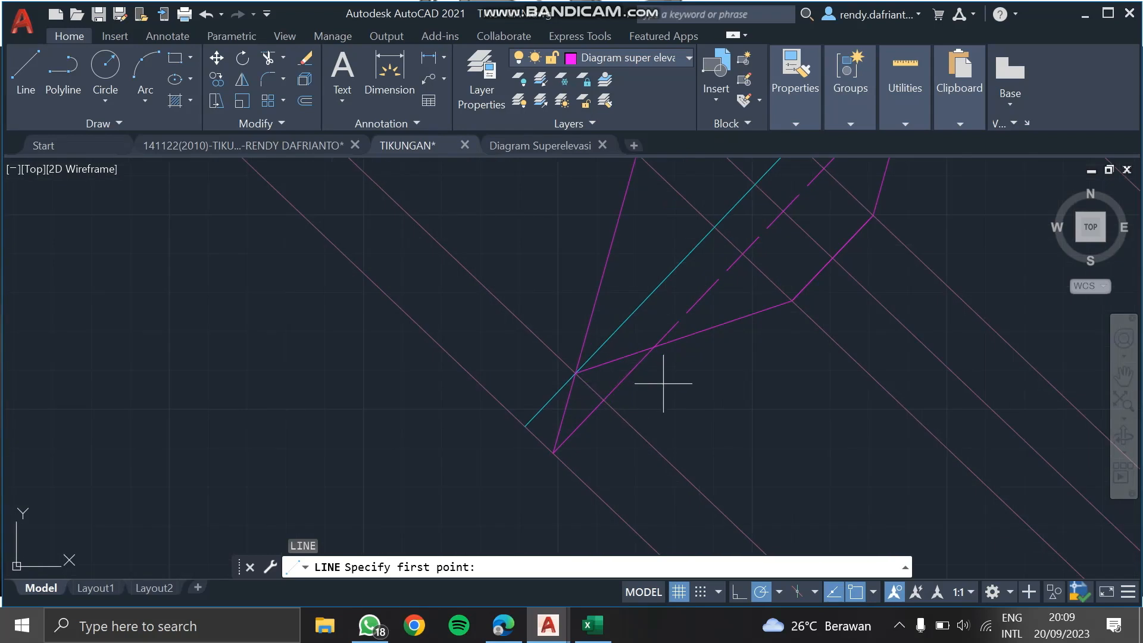
key(Escape)
Trim the inner-side line between TS and its crossing with the en line.
click(698, 316)
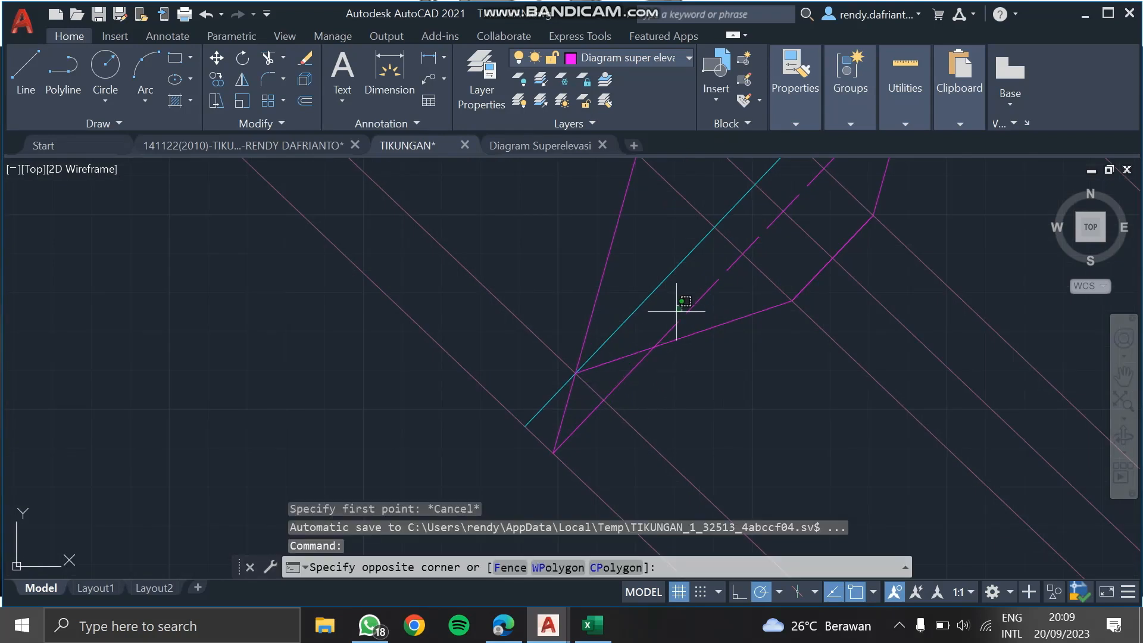
click(560, 440)
text(tr)
key(Return)
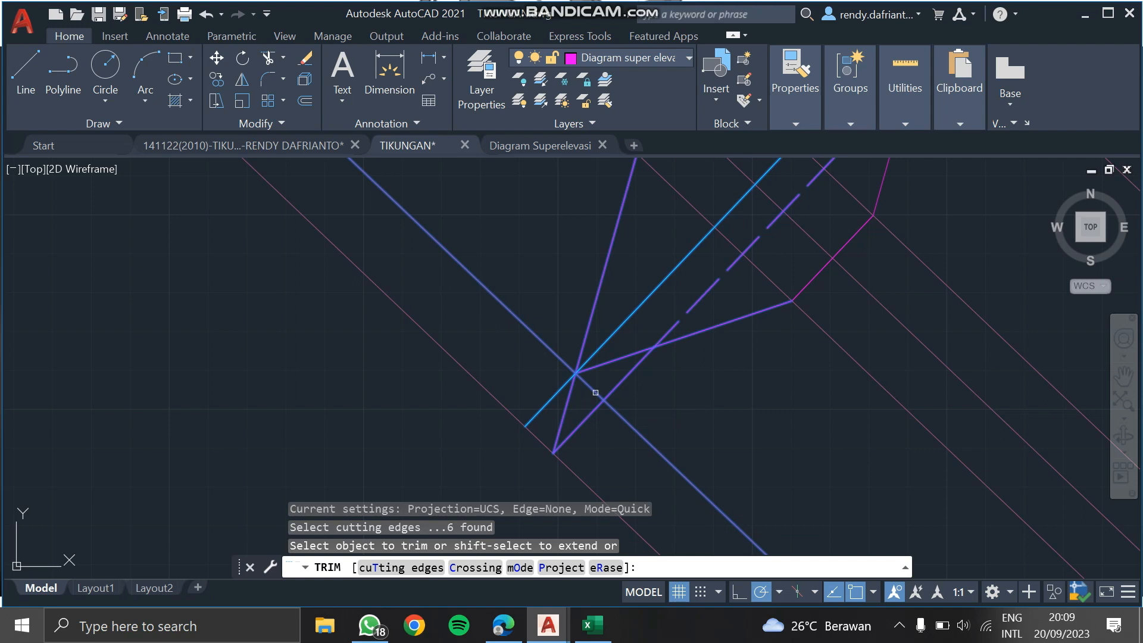
click(623, 355)
scroll(704, 361, down, 2)
middle_drag(704, 360, 694, 375)
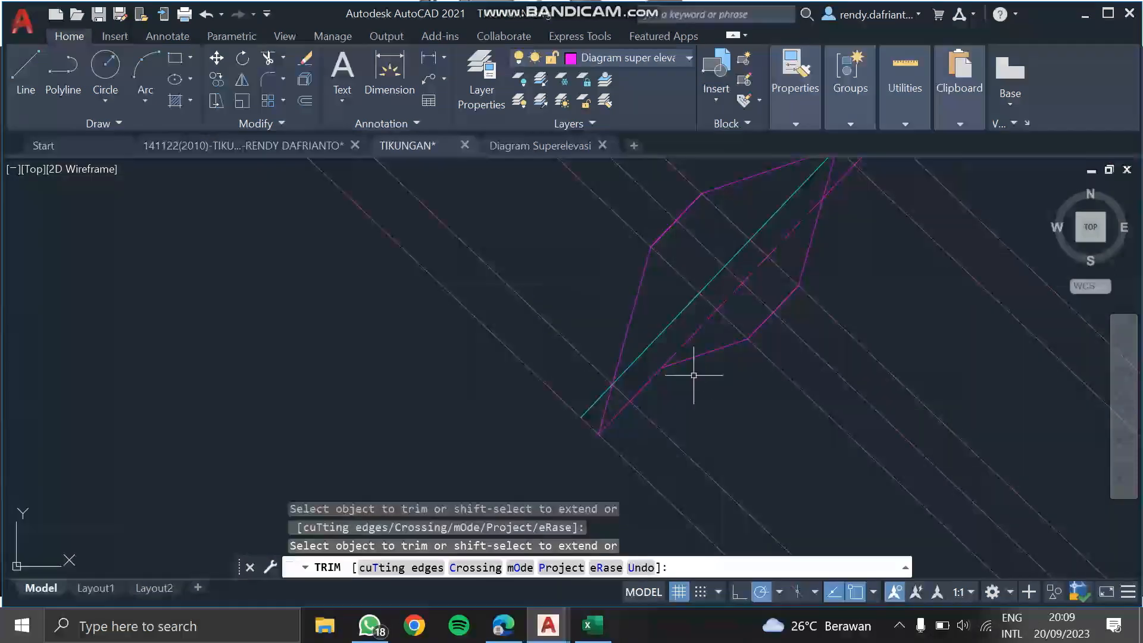
key(Escape)
Draw a separate line from the inner-side line's crossing with the en line to TS on the baseline.
text(l)
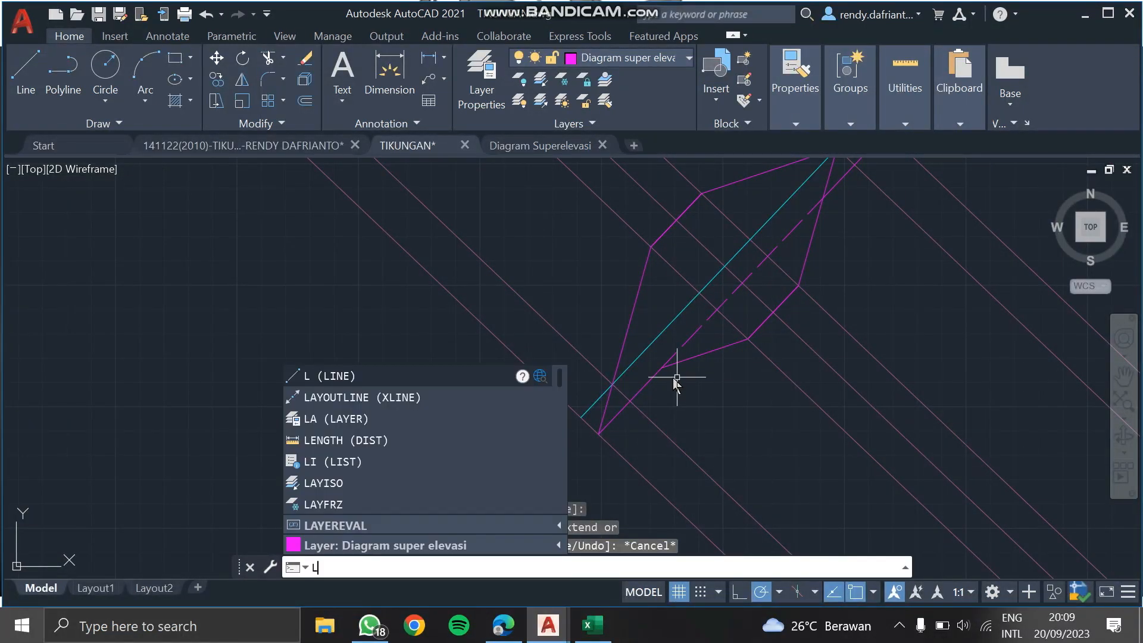
key(Return)
click(660, 367)
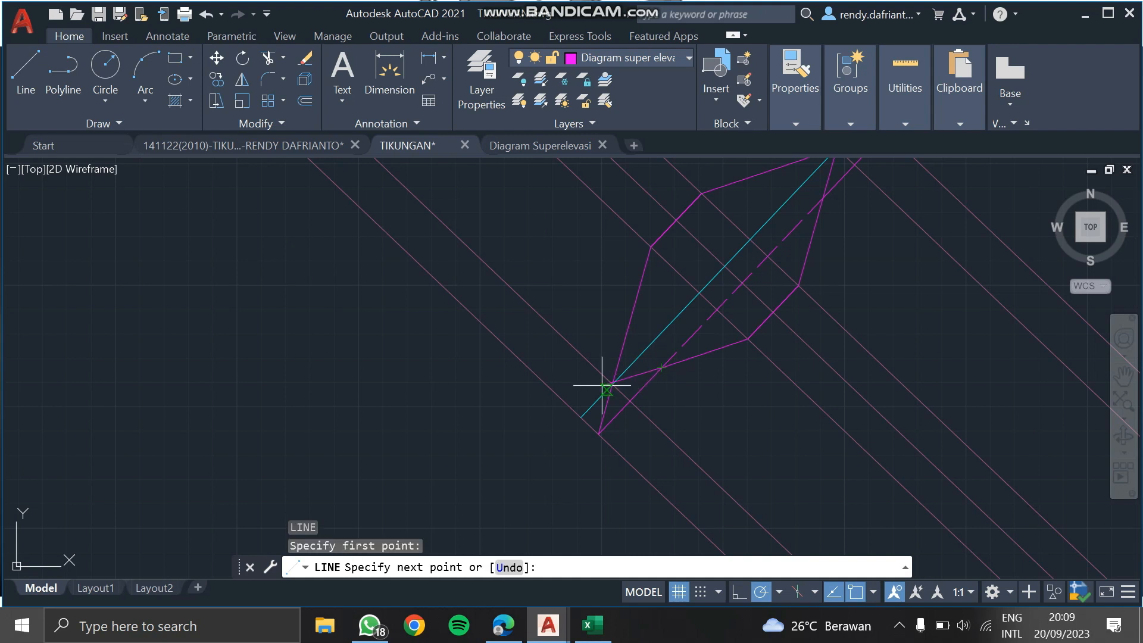
click(612, 384)
key(Return)
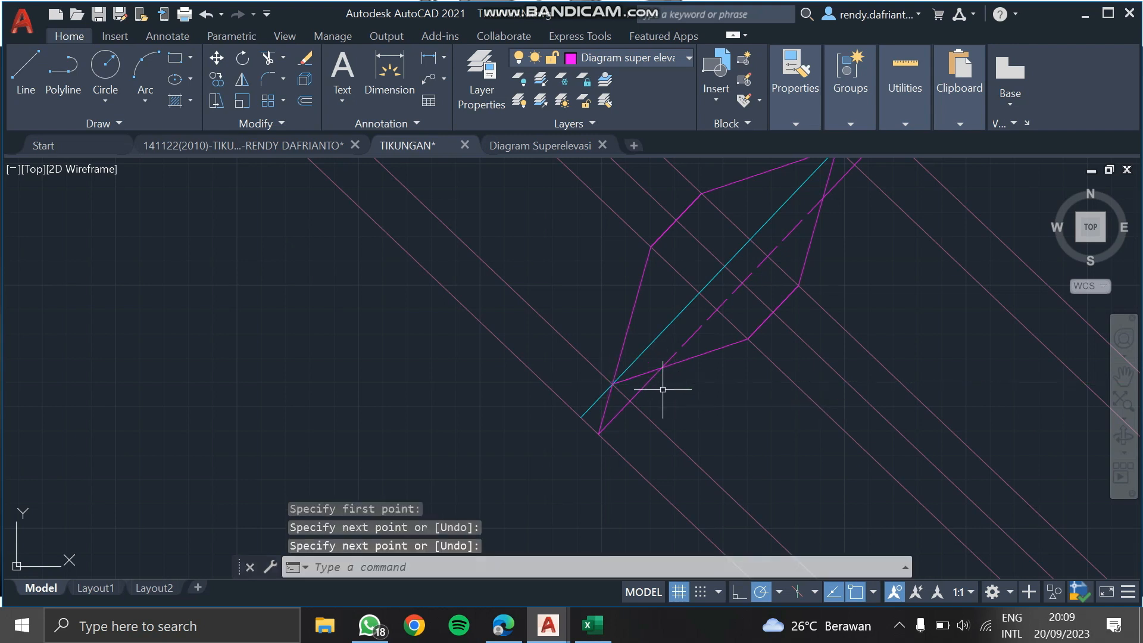
Trim the inner-side line between ST and its crossing with the en line.
middle_drag(840, 286, 755, 377)
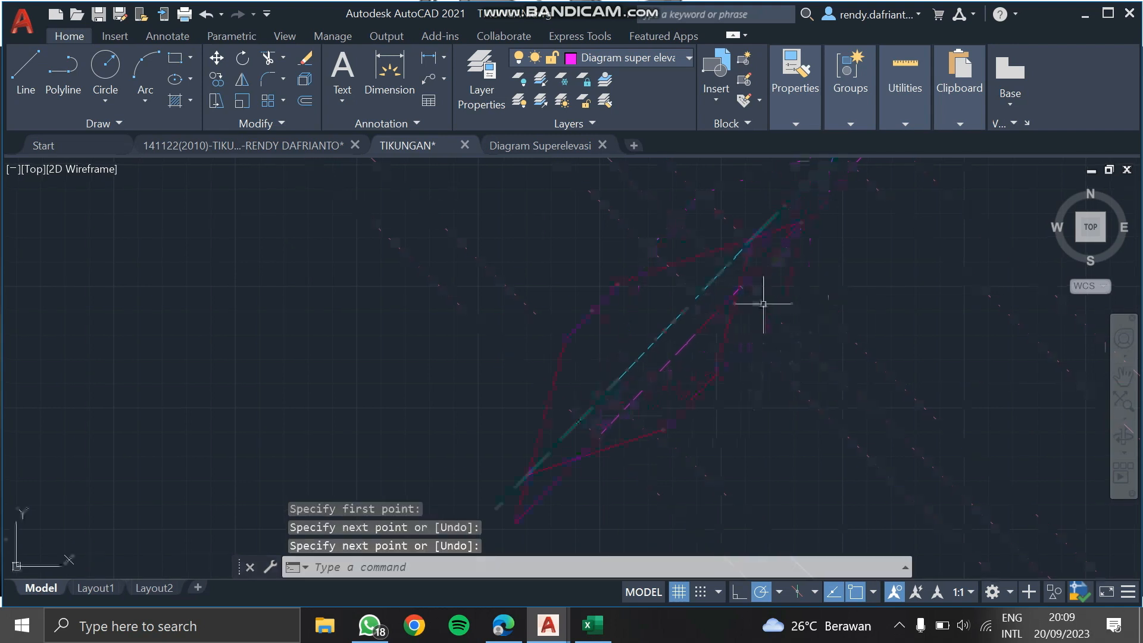
click(827, 205)
click(726, 325)
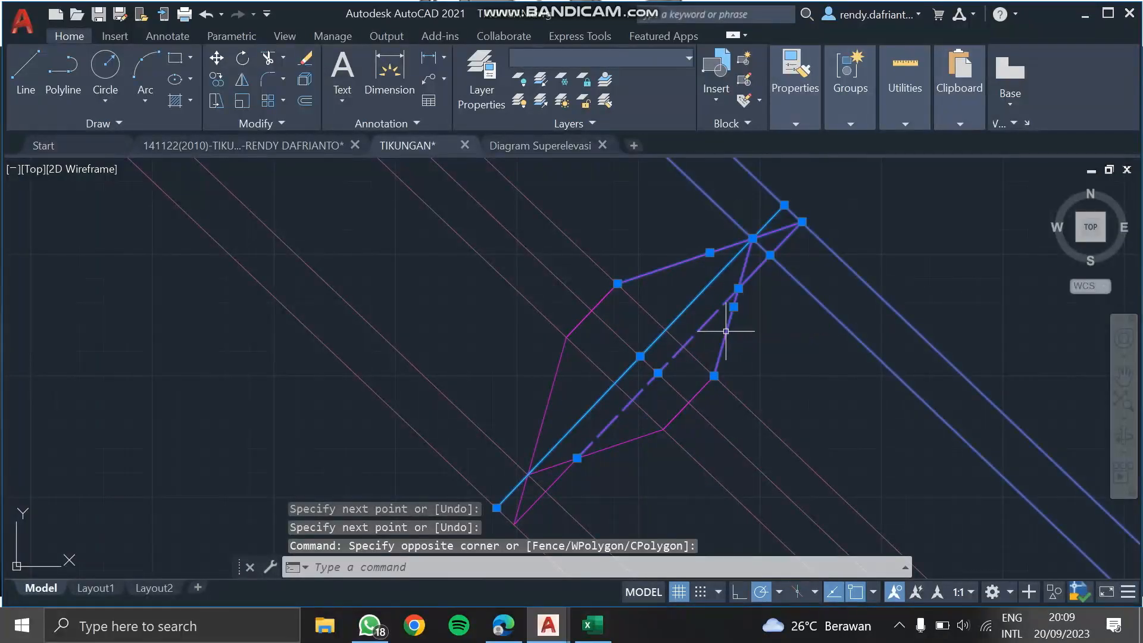
text(t)
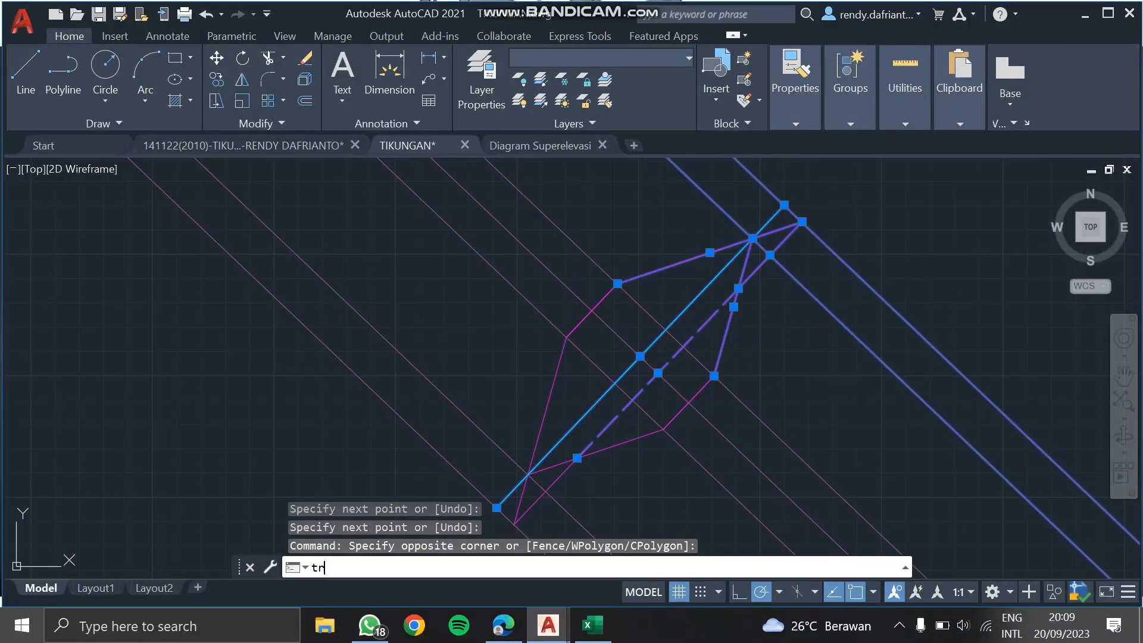
text(r)
key(Return)
click(747, 263)
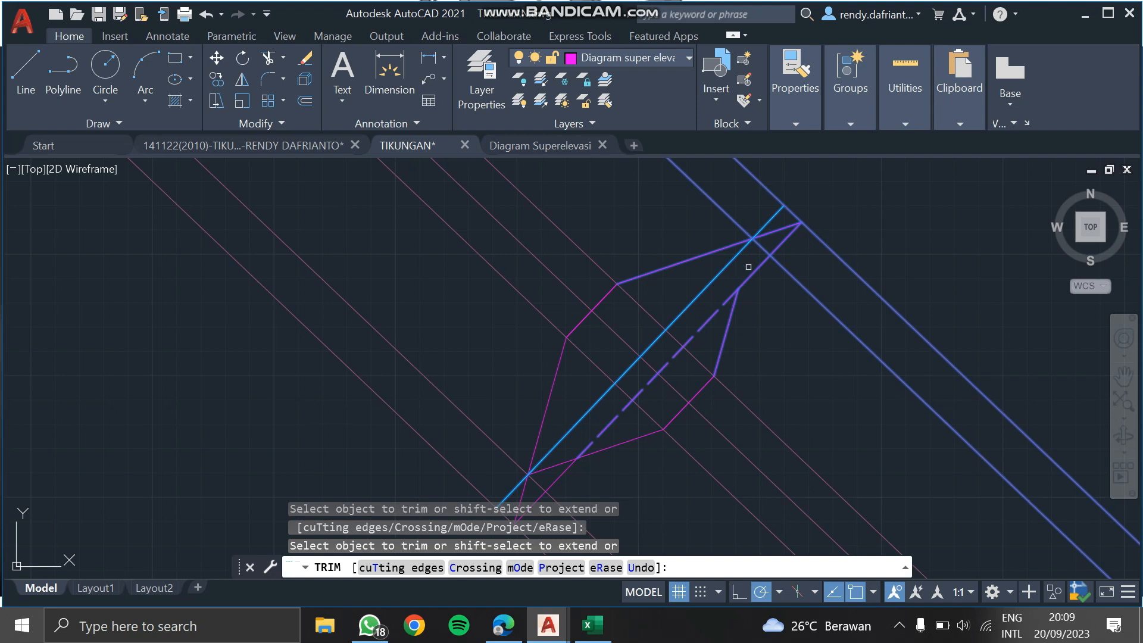
Draw a separate line from the inner-side line's crossing with the en line to ST on the baseline.
key(Escape)
text(l)
key(Return)
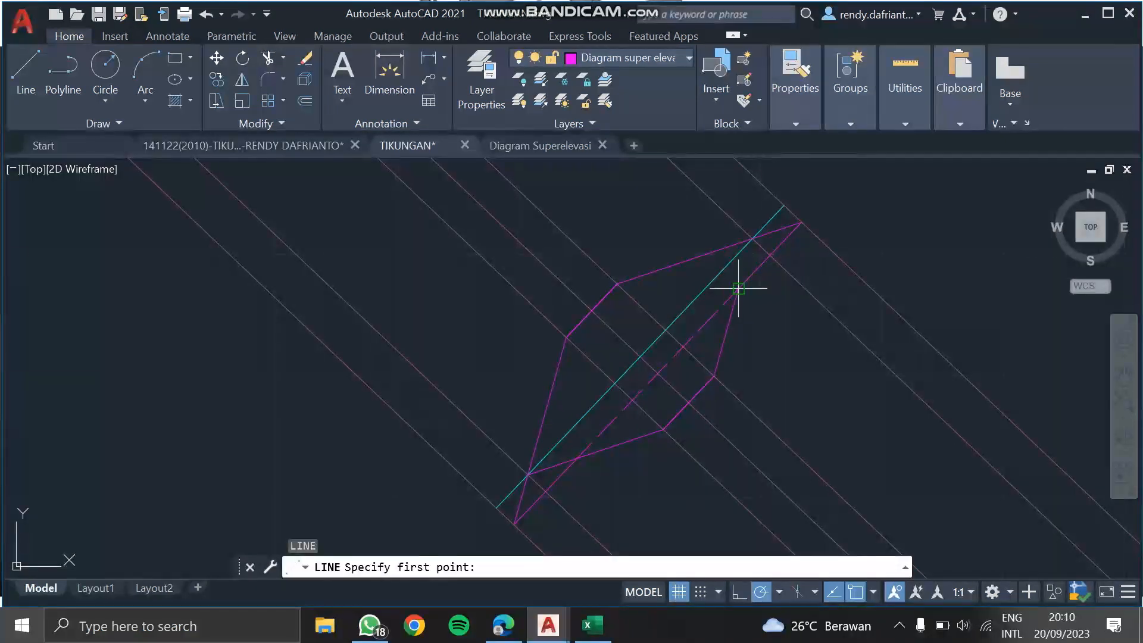
click(738, 288)
click(752, 238)
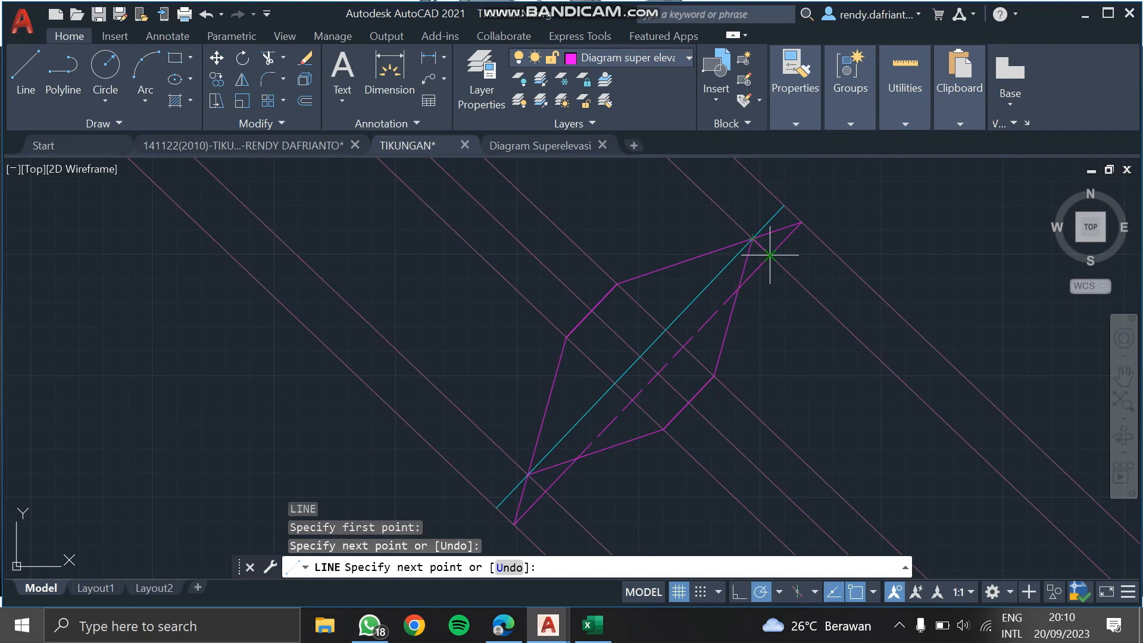
key(Return)
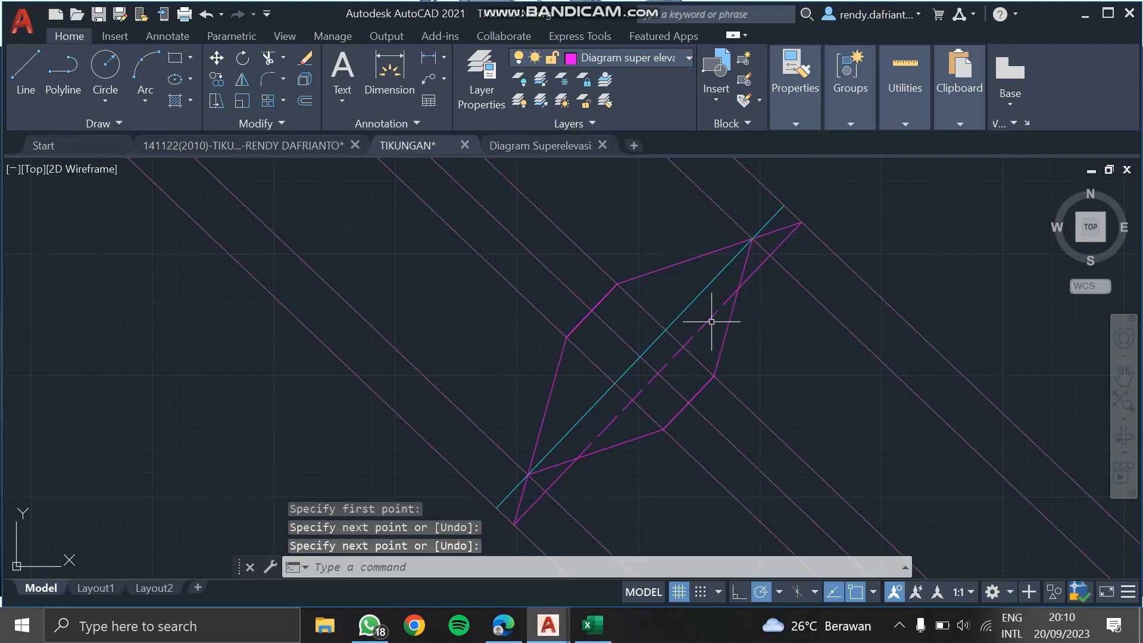
Match the dashed en line's properties onto the two short inner-side segments ending at ST and TS.
click(711, 321)
text(m)
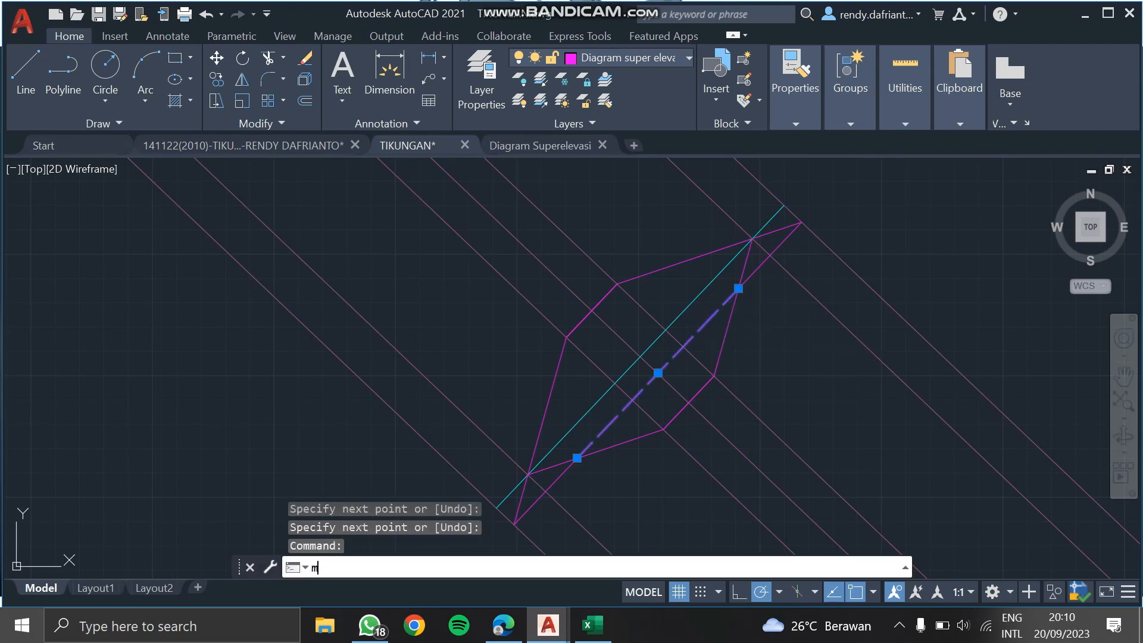
text(a)
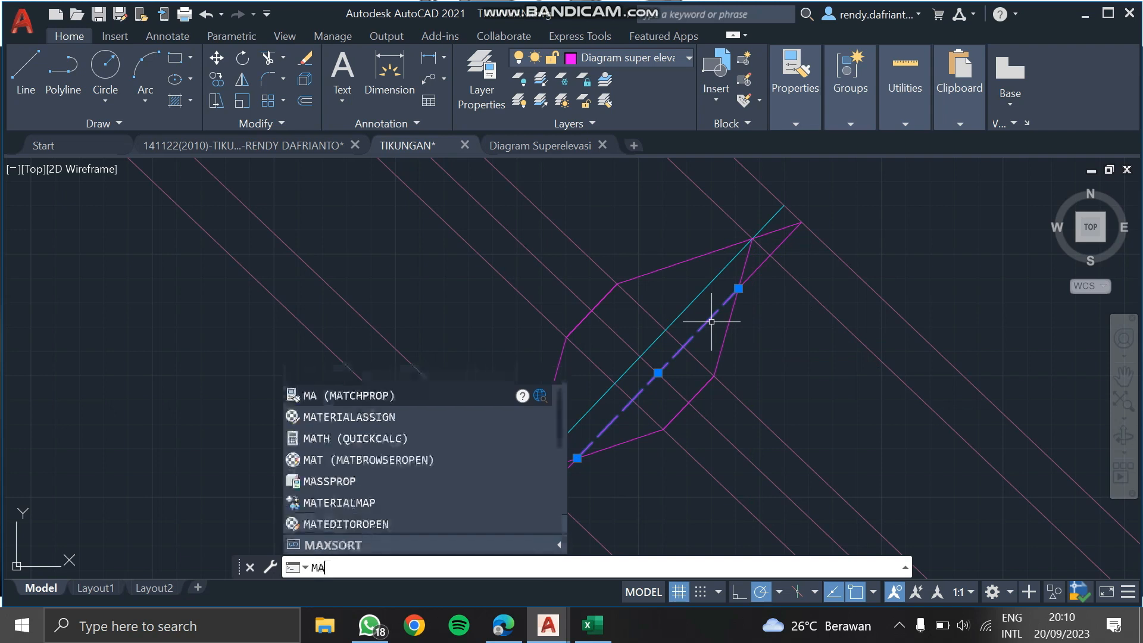
key(Return)
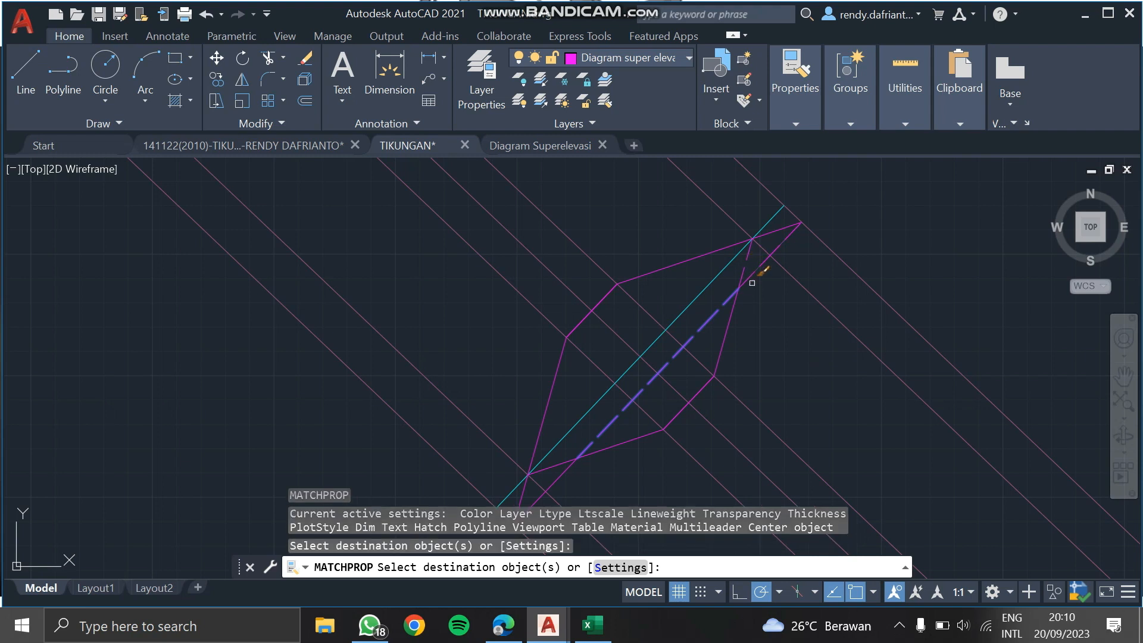
click(544, 467)
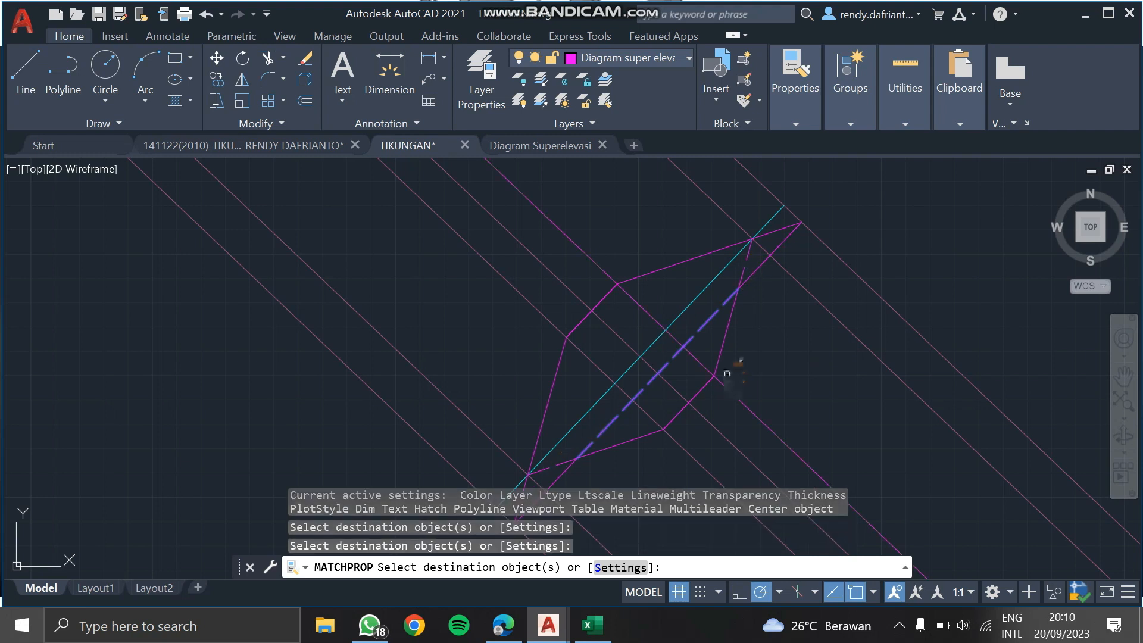
key(Escape)
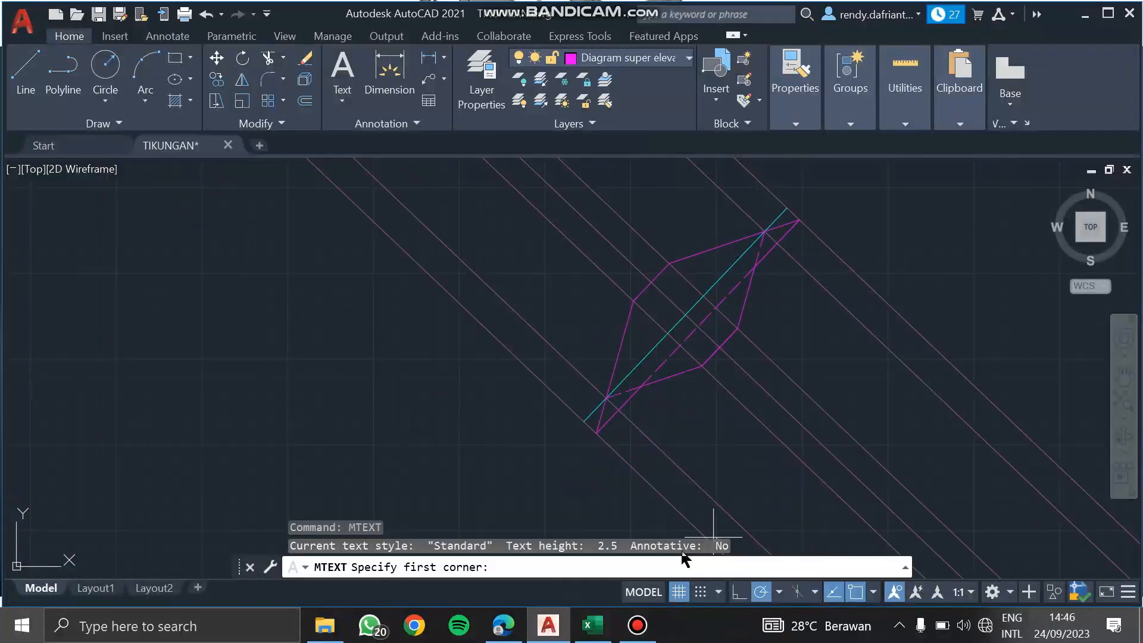
Examine the construction lines that cross the superelevation diagram at its curve points, from the TS end to the ST end.
key(Escape)
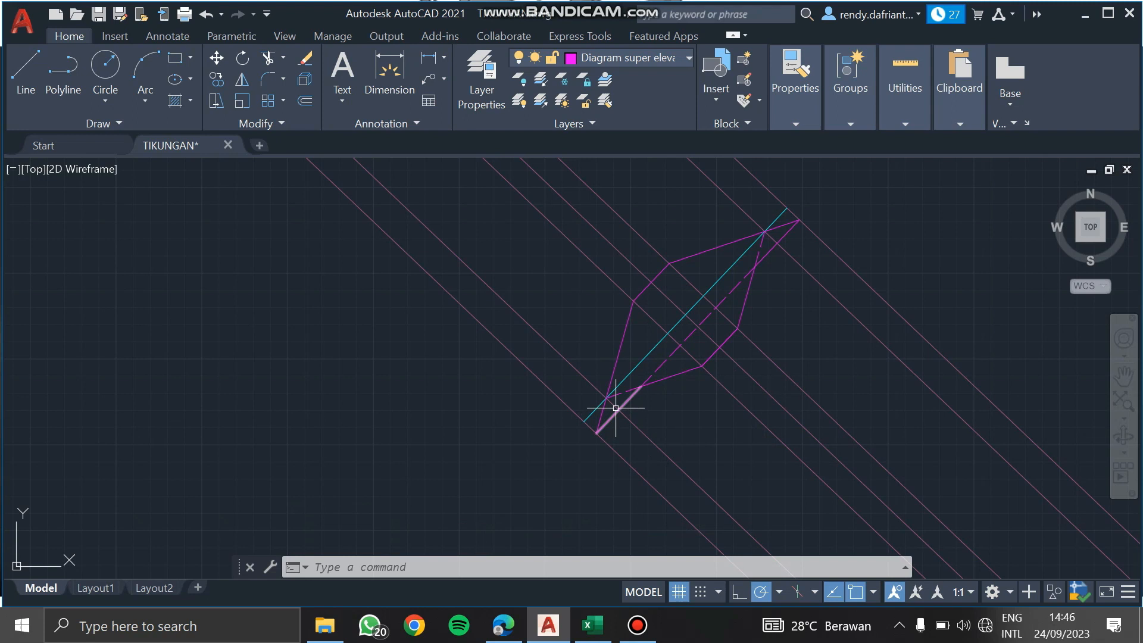
scroll(613, 384, up, 4)
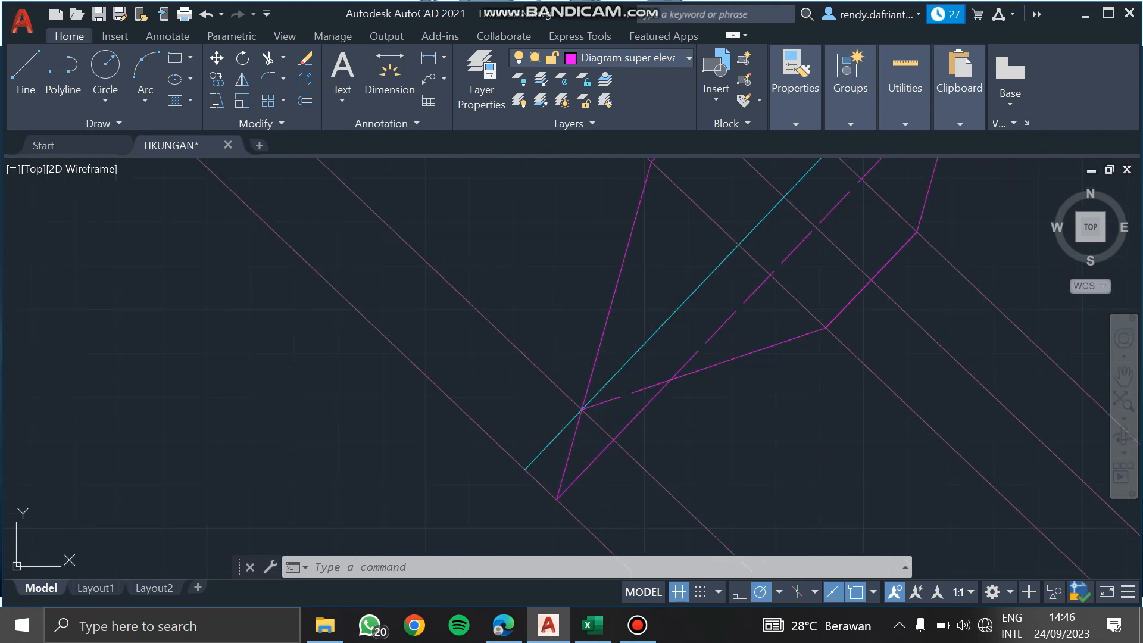
click(559, 388)
middle_drag(684, 398, 675, 473)
key(Escape)
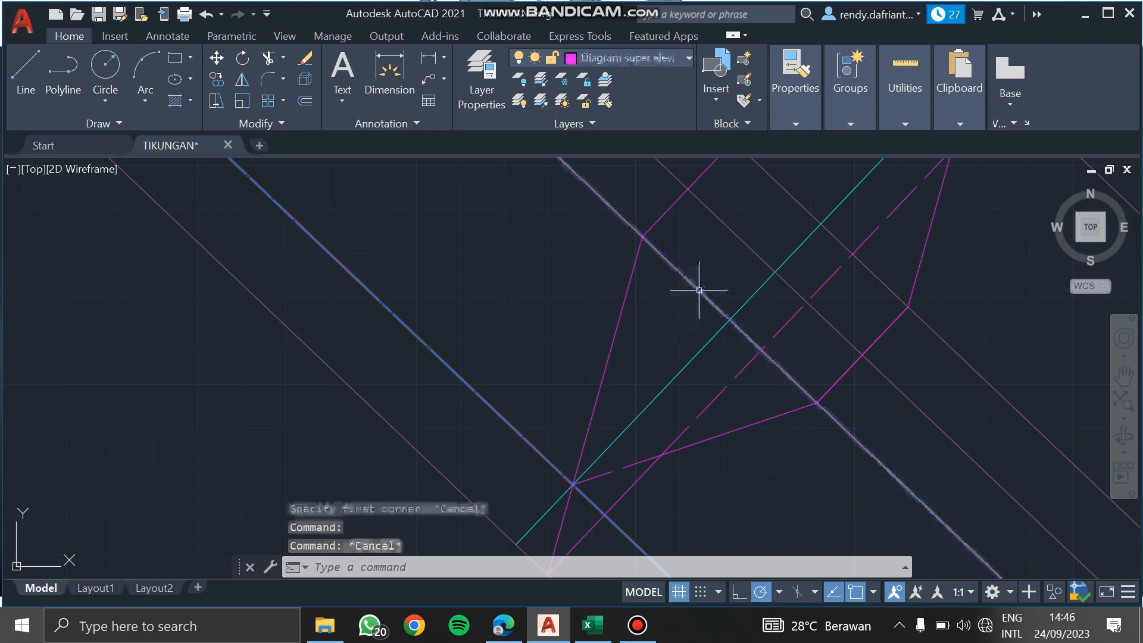
click(698, 290)
scroll(830, 381, down, 4)
middle_drag(834, 367, 807, 454)
key(Escape)
click(784, 359)
key(Escape)
click(845, 319)
mouse_move(760, 506)
middle_down()
mouse_move(683, 446)
mouse_move(681, 396)
middle_up()
Add a multiline text reading "TS" in the empty area beside the TS end of the diagram.
text(mtex)
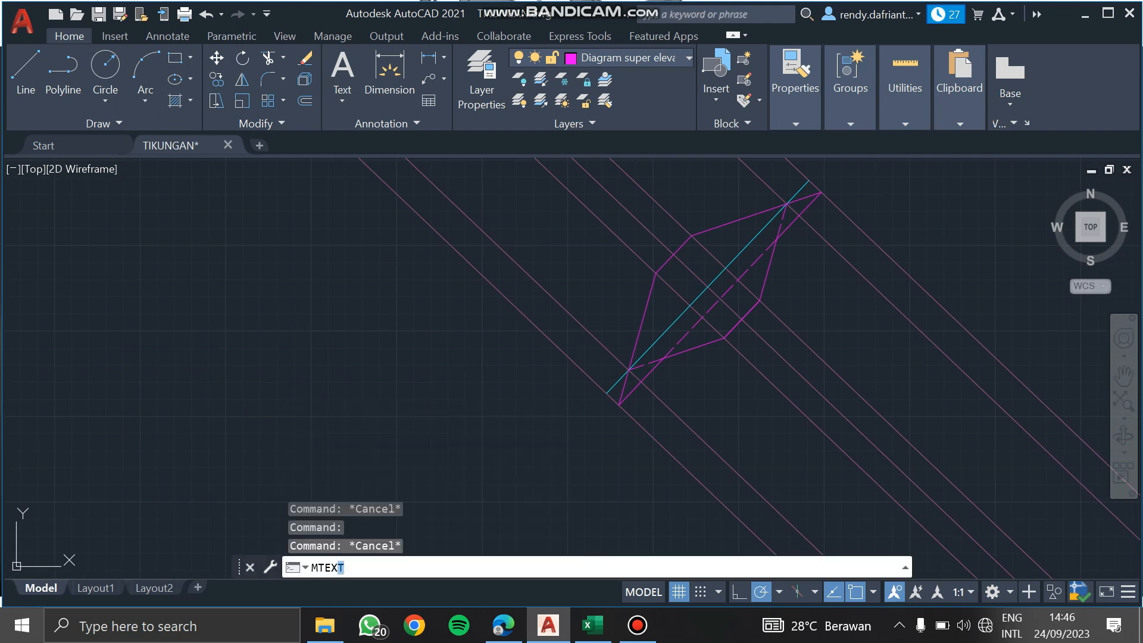
key(Return)
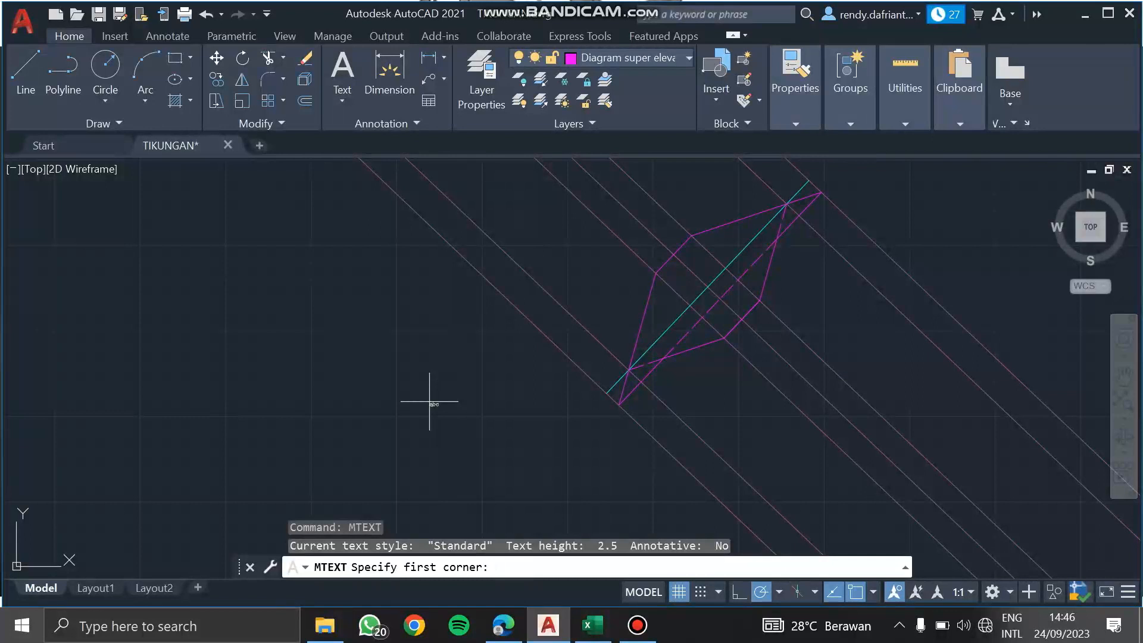
click(367, 360)
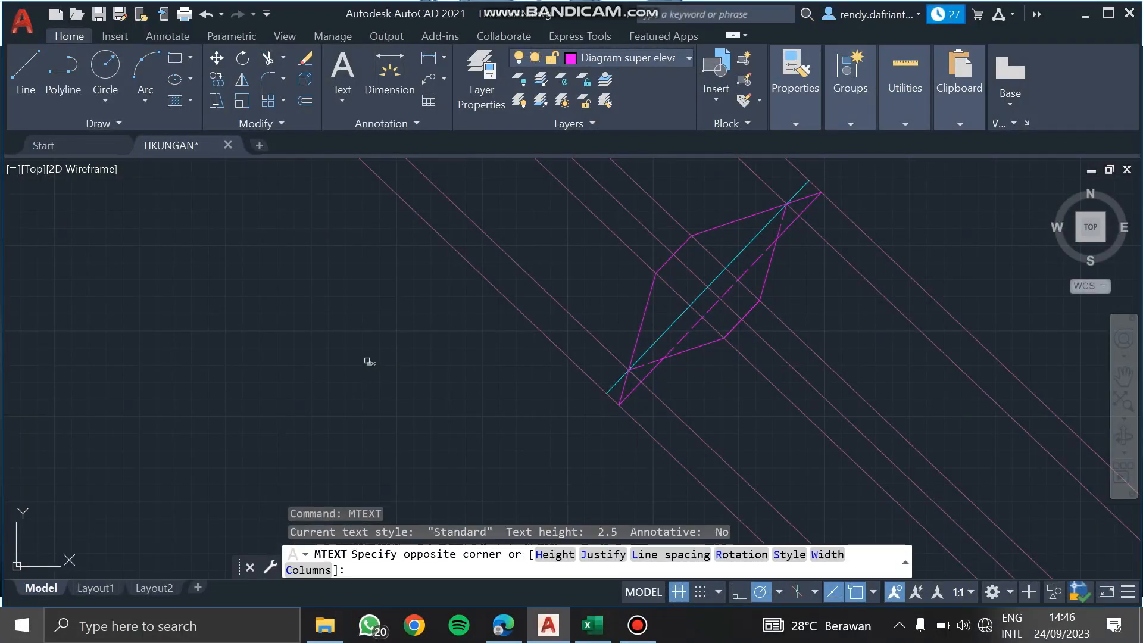
click(519, 394)
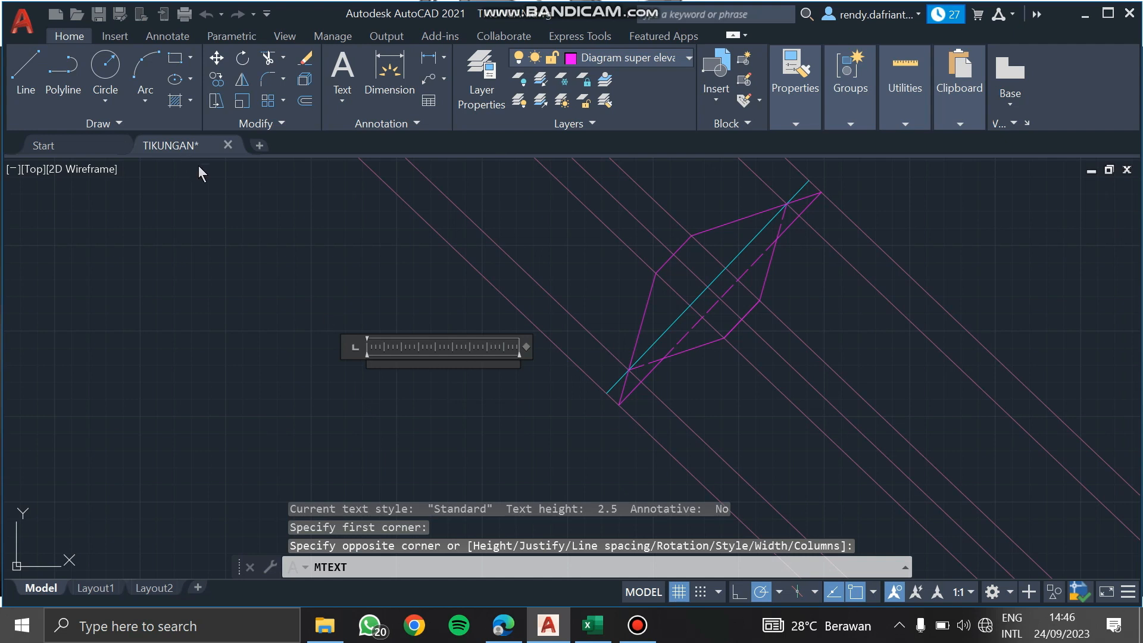
key(Caps_Lock)
text(ts)
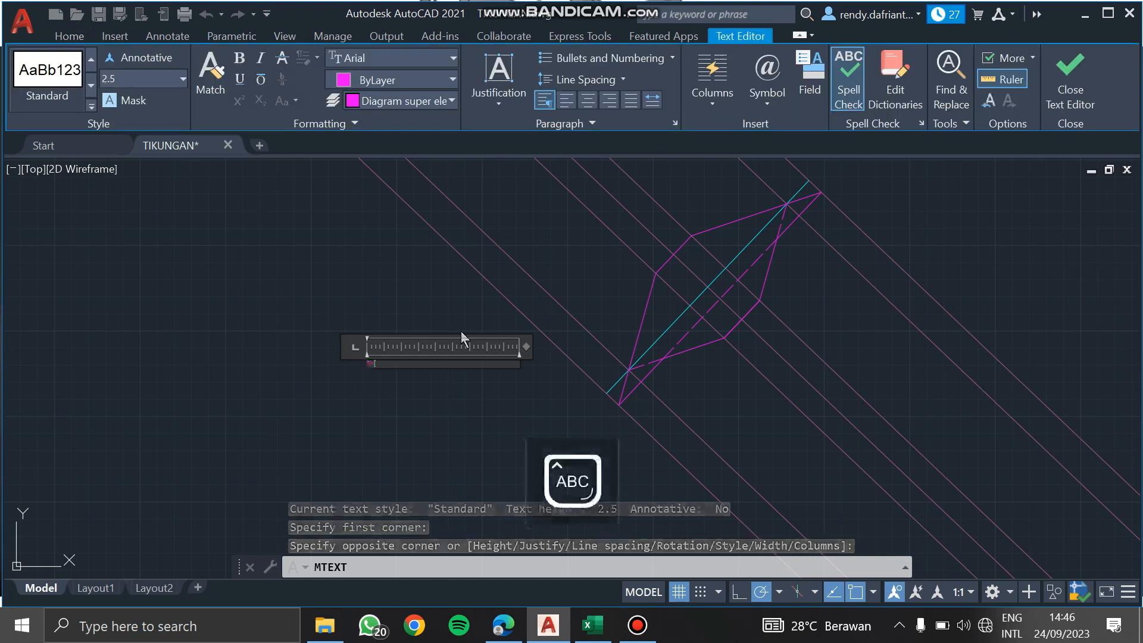
key(BackSpace)
key(BackSpace)
text(TS)
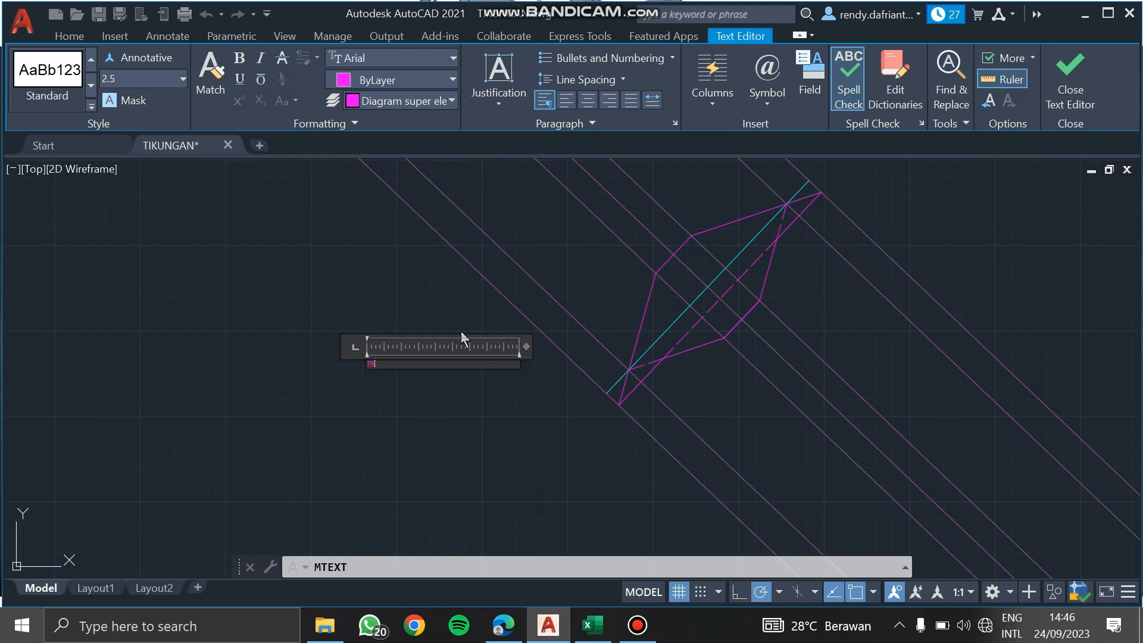
scroll(357, 351, up, 5)
scroll(411, 382, up, 2)
click(428, 400)
click(385, 366)
scroll(474, 357, down, 2)
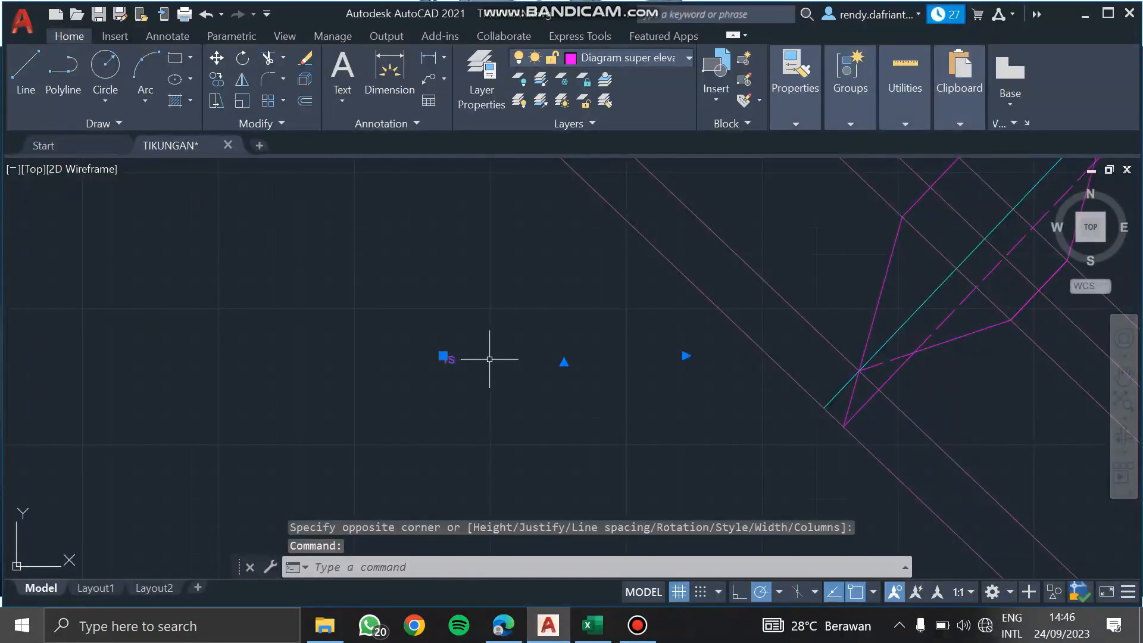
text(m)
key(Return)
key(Return)
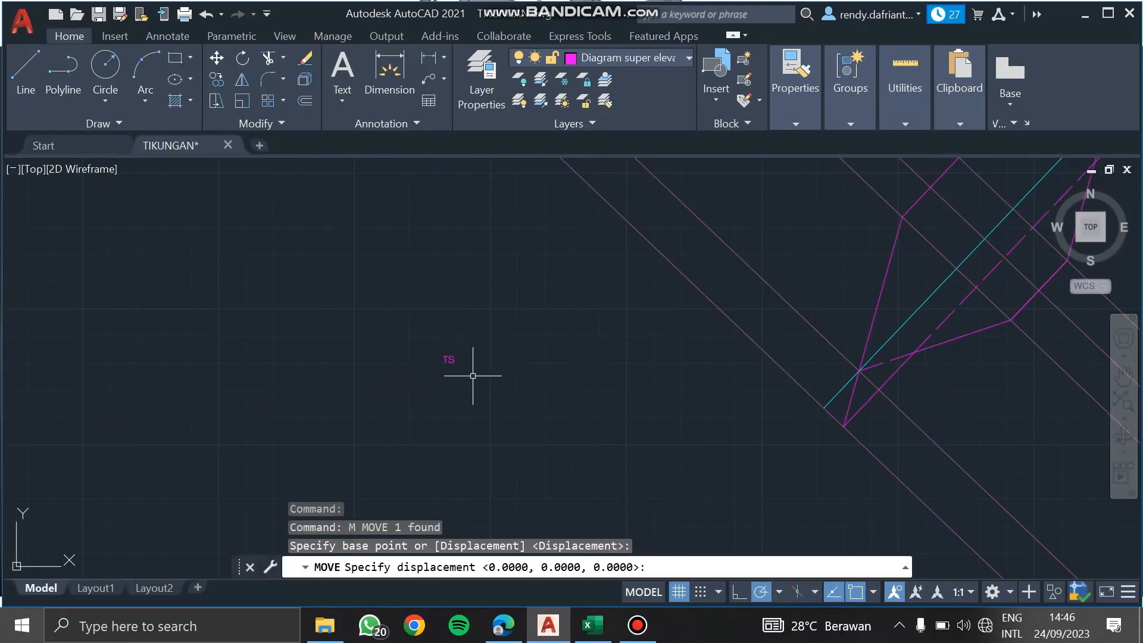
key(Escape)
Move the TS label beside the TS point on the baseline.
click(459, 350)
click(408, 398)
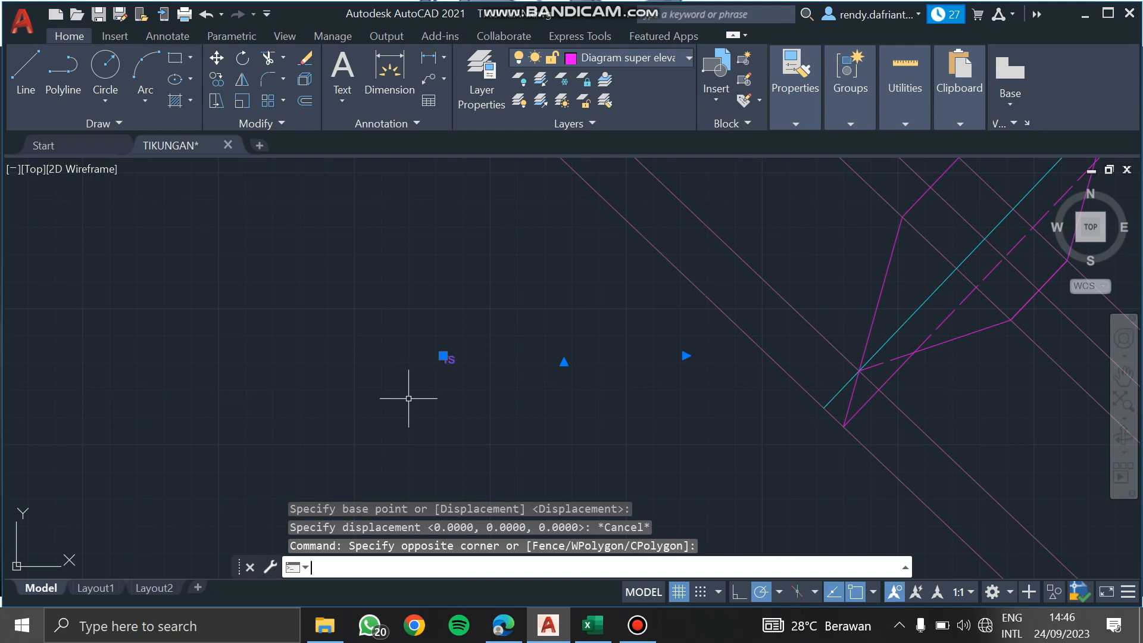
text(m)
key(Return)
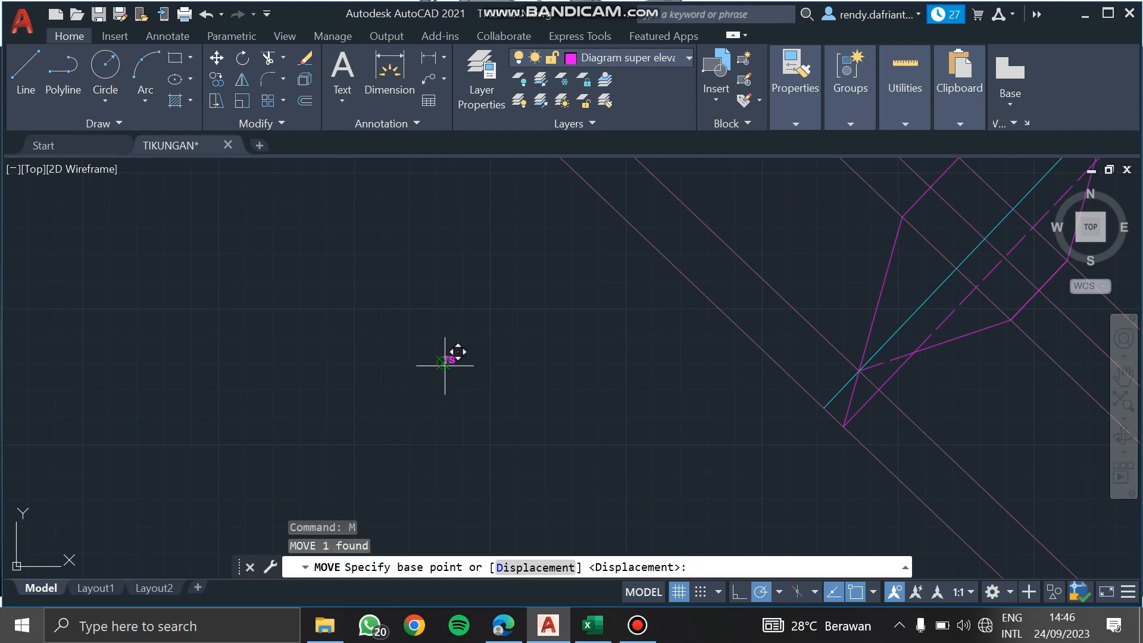
click(442, 362)
scroll(582, 304, up, 5)
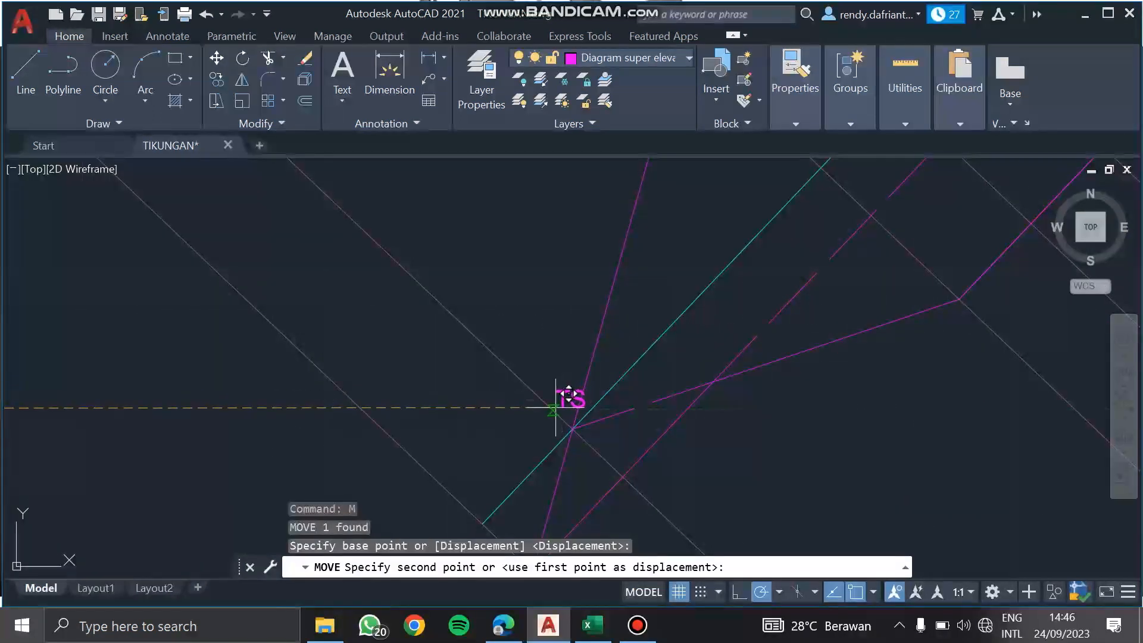
click(541, 411)
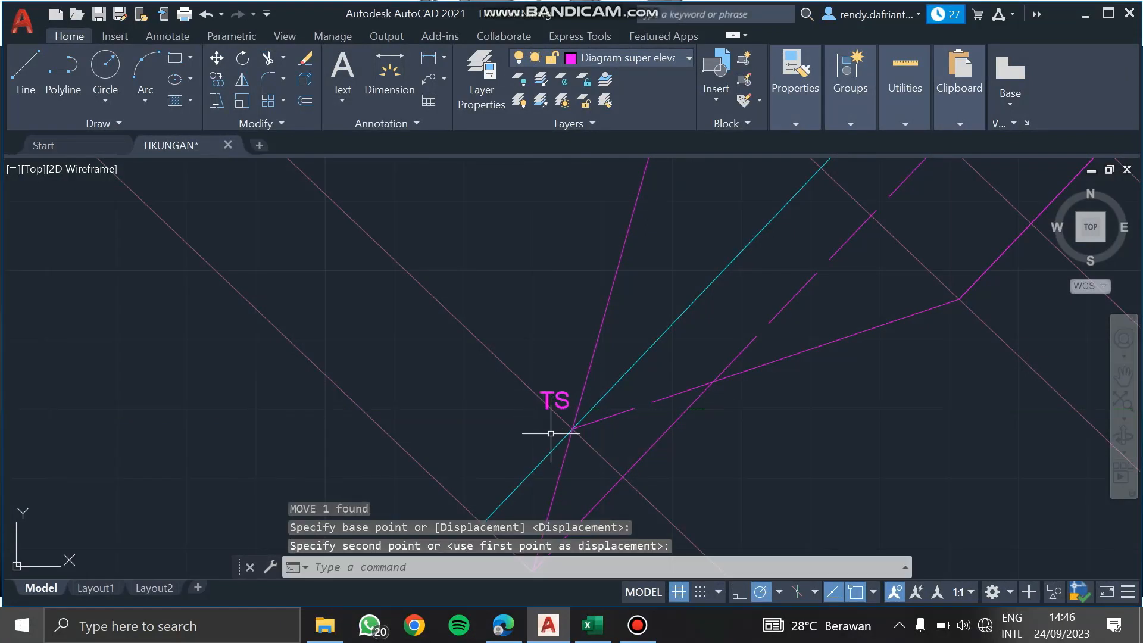
Set the TS label's text height to 5.
scroll(656, 446, down, 3)
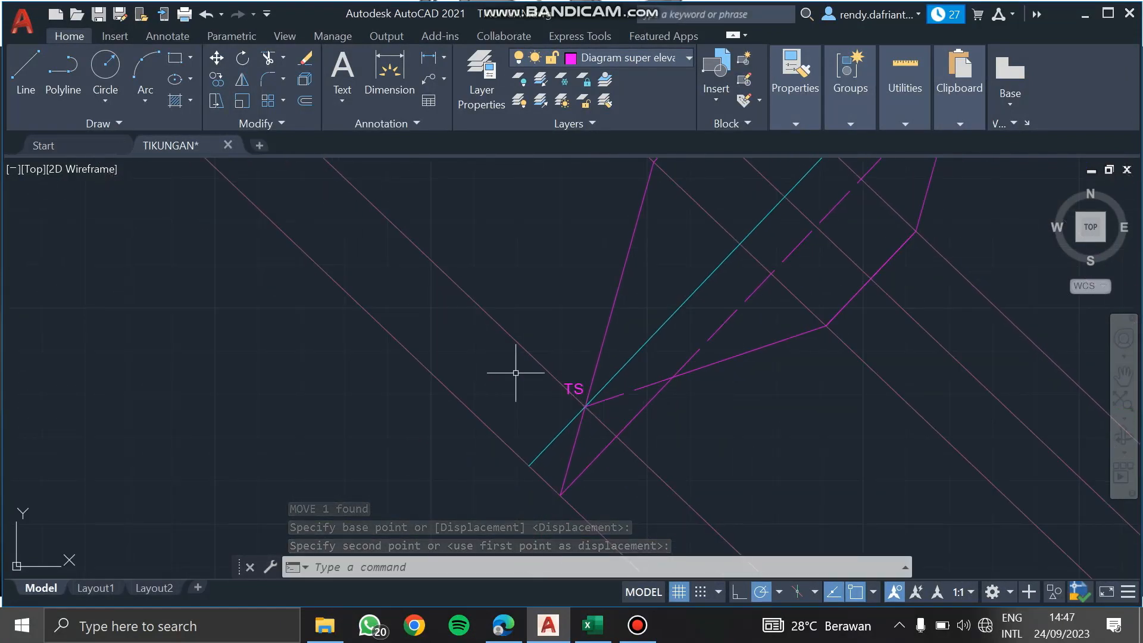
click(582, 387)
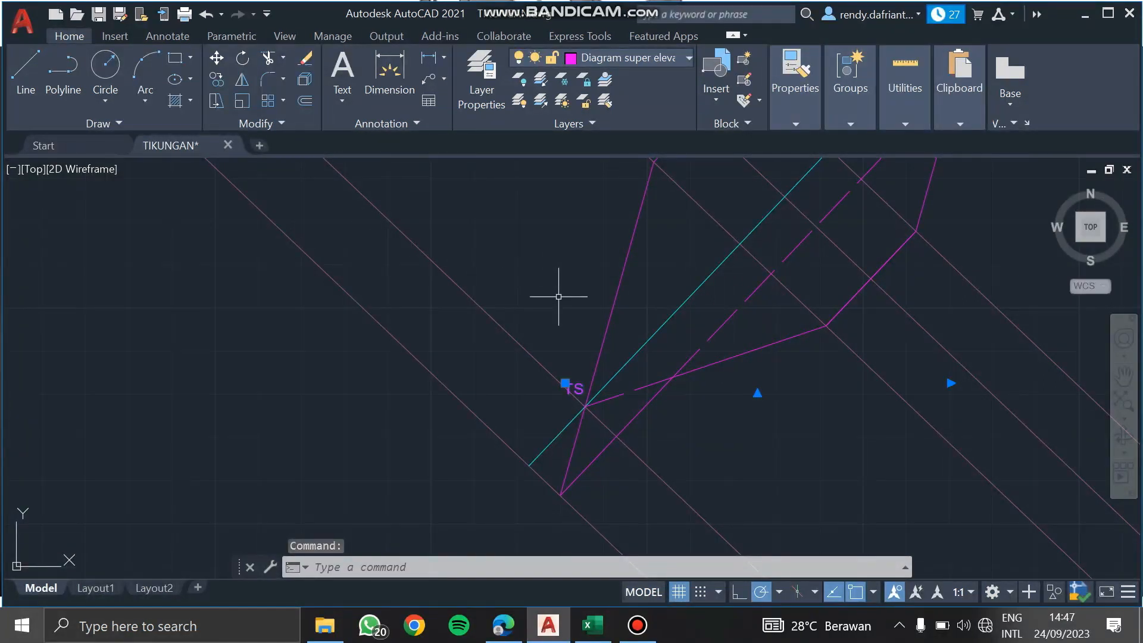
double_click(574, 389)
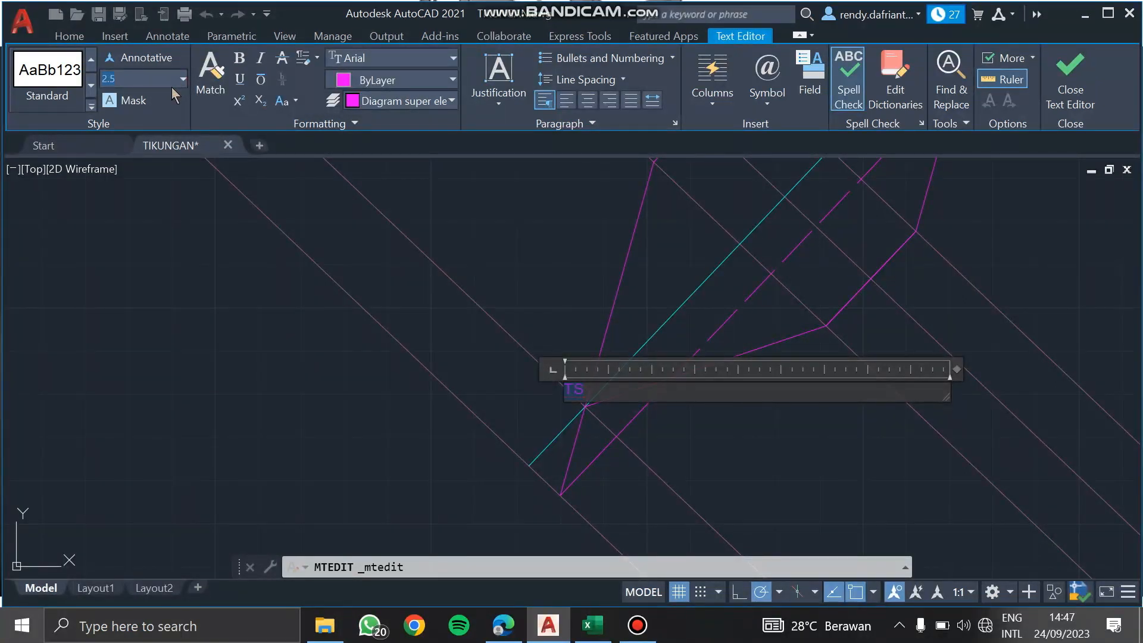
text(5)
key(Return)
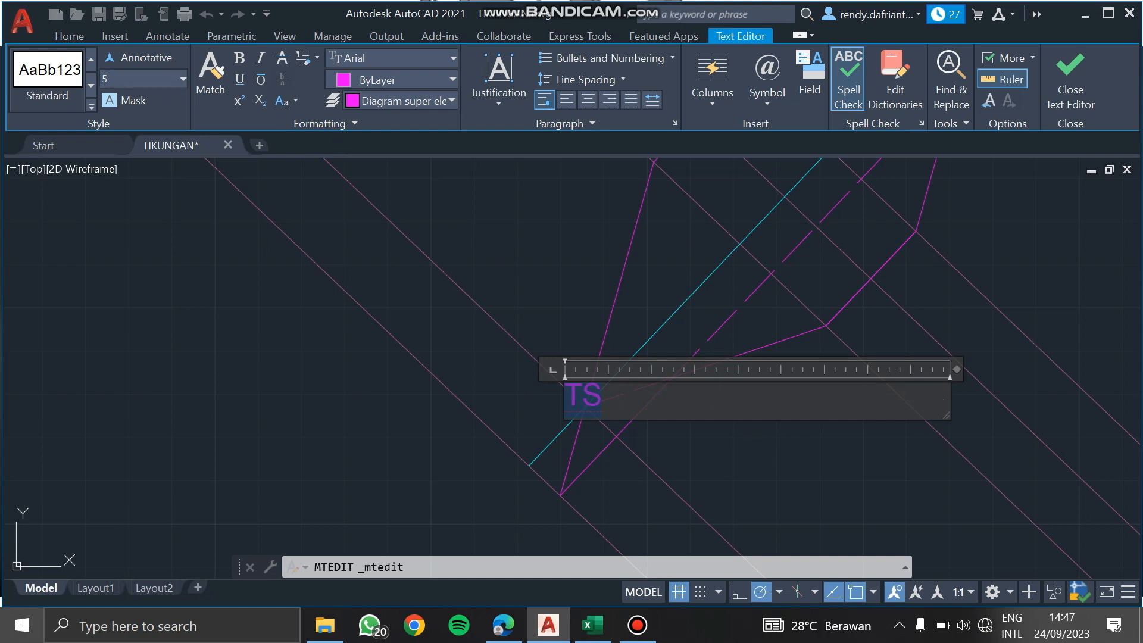
click(764, 452)
click(589, 392)
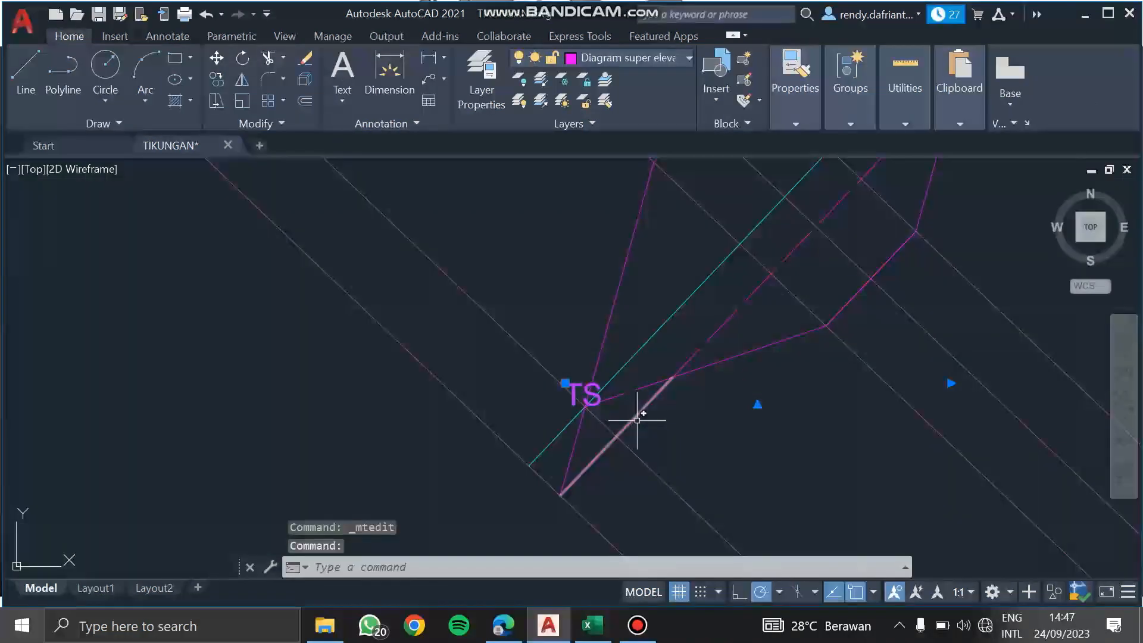
key(Escape)
scroll(685, 452, down, 2)
scroll(595, 429, up, 2)
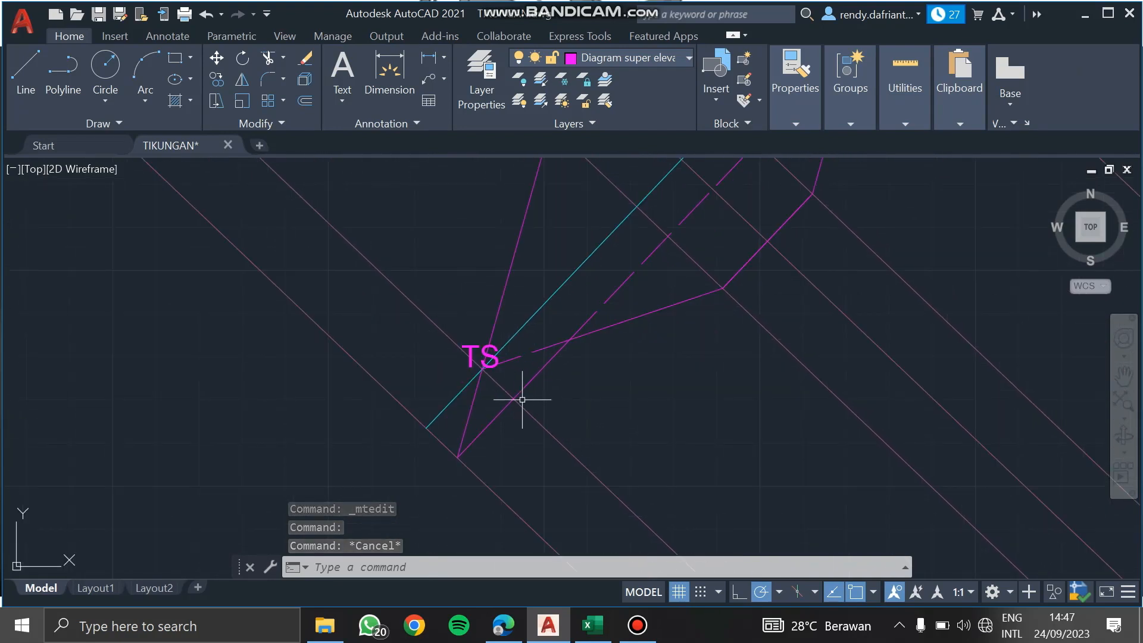
Draw a horizontal reference line about 35 units long, with Ortho on, from where the construction line through TS crosses the en line.
scroll(592, 388, up, 2)
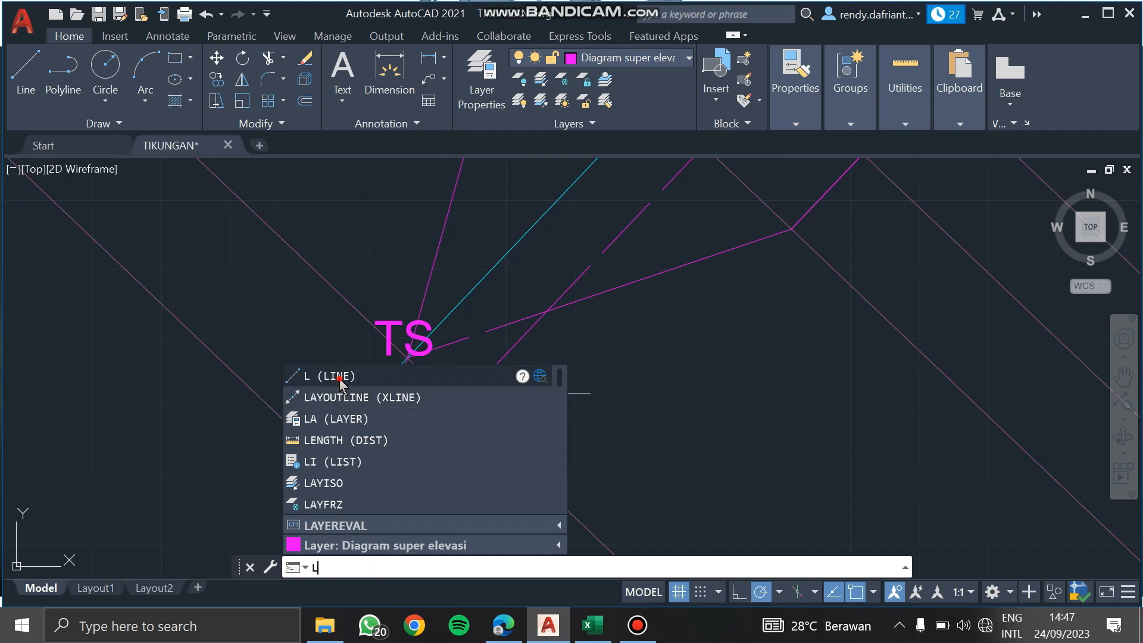
click(316, 376)
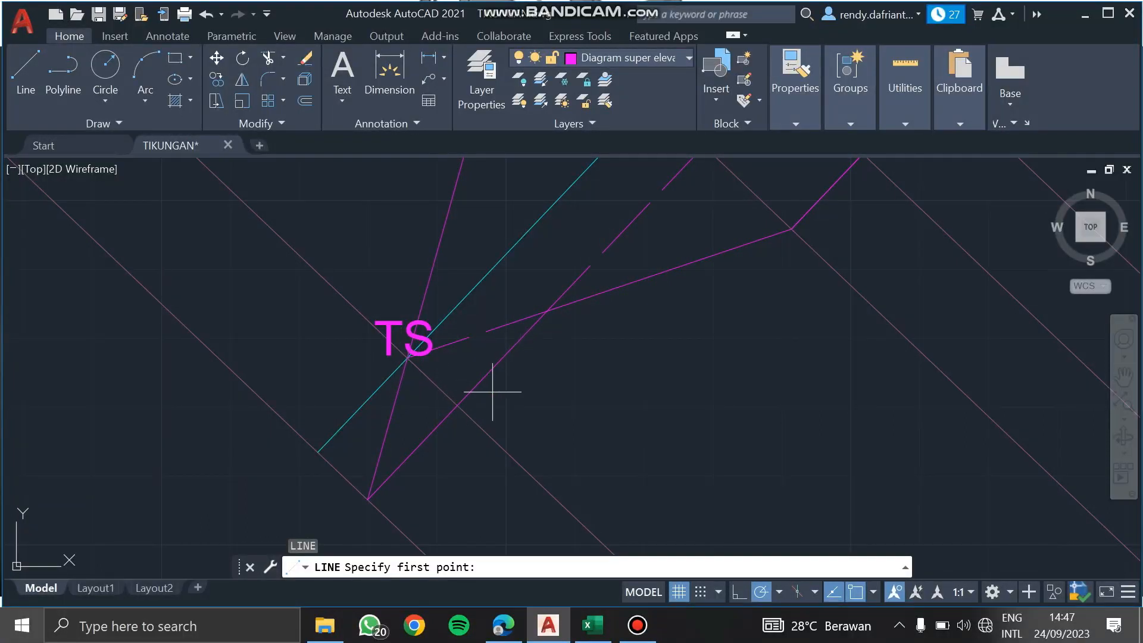
click(457, 405)
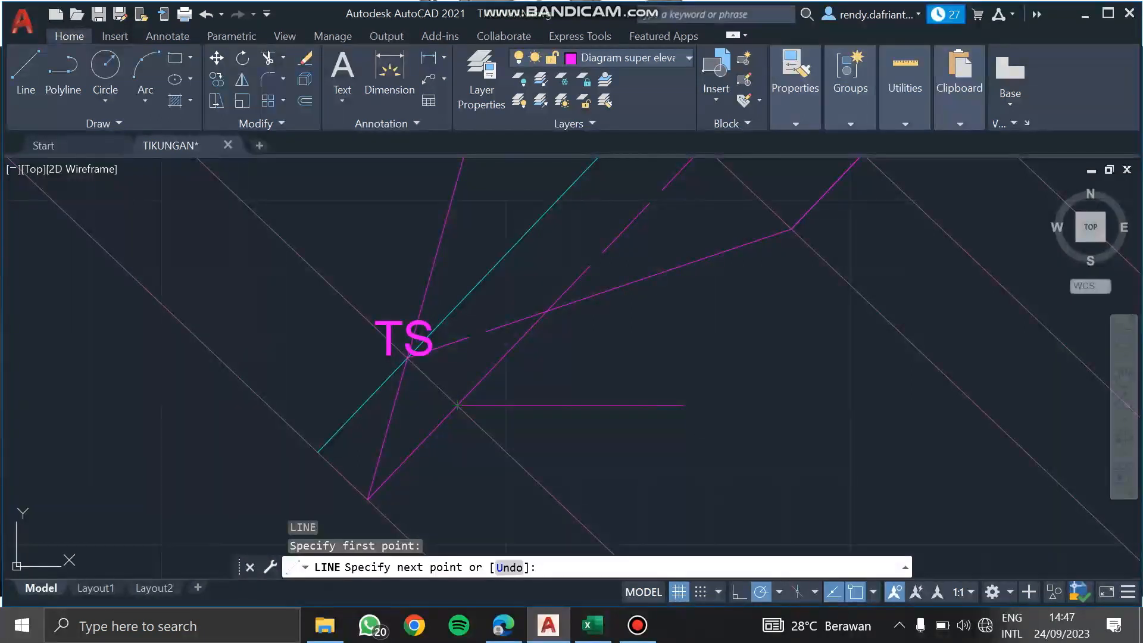
key(F8)
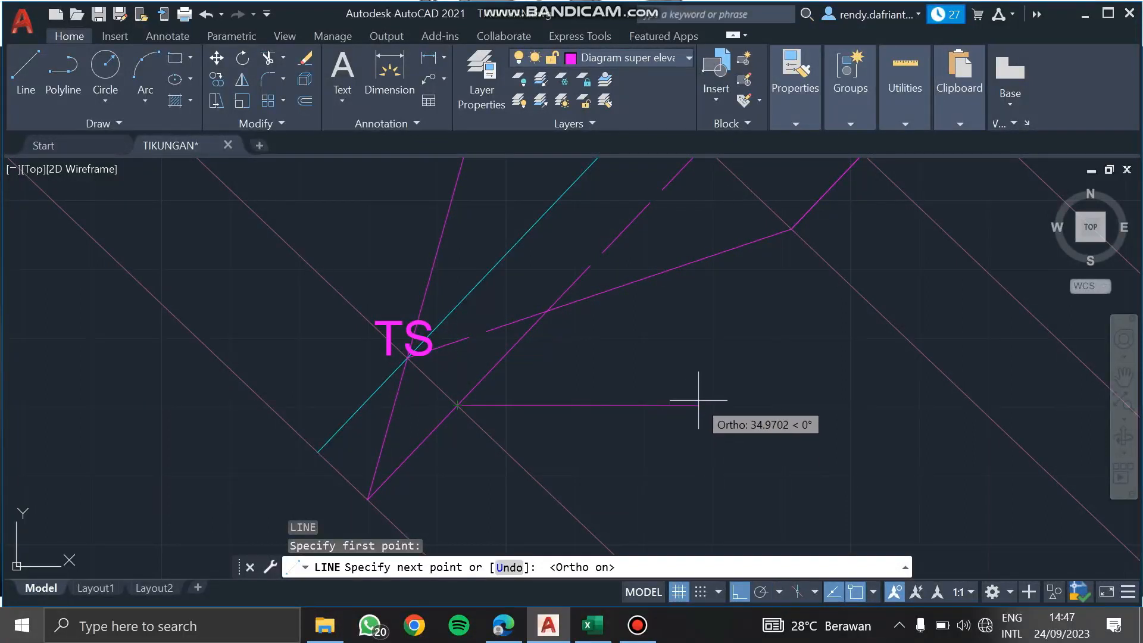
click(699, 465)
key(Escape)
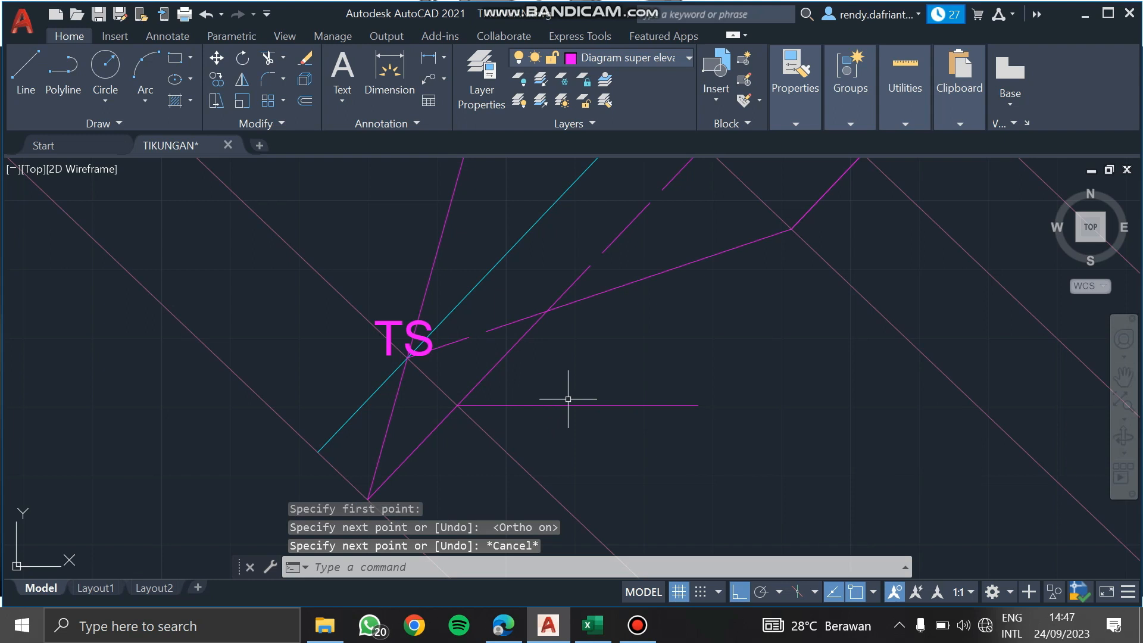
Measure the angle between the horizontal reference line and the sloping en line with an angular dimension, without placing it.
text(DIM)
text(AN)
key(Return)
click(587, 405)
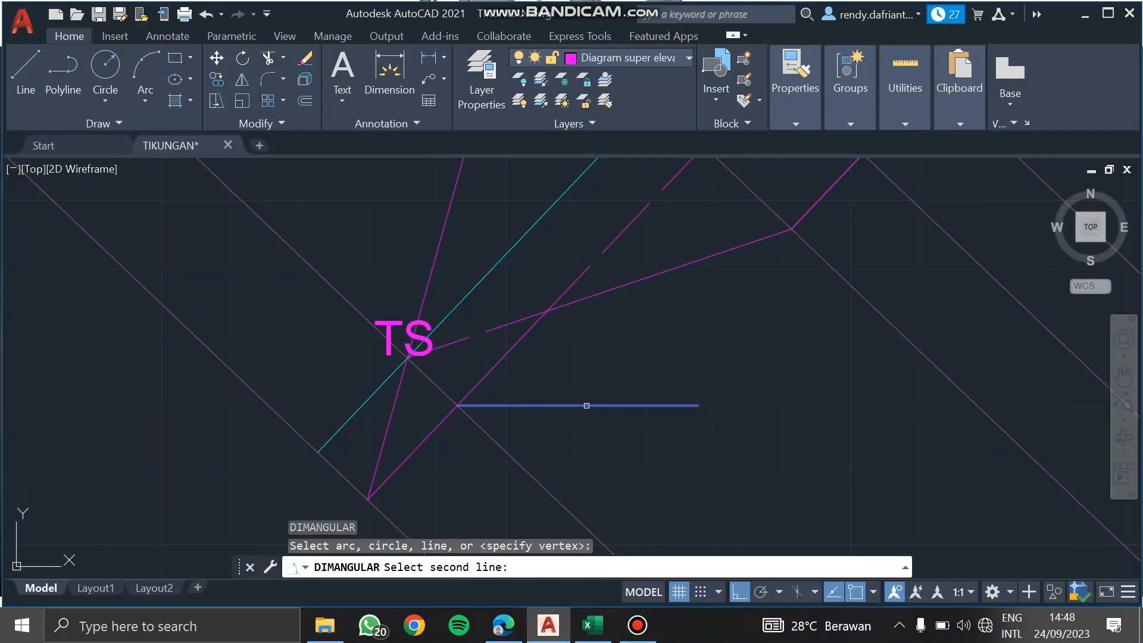
click(519, 340)
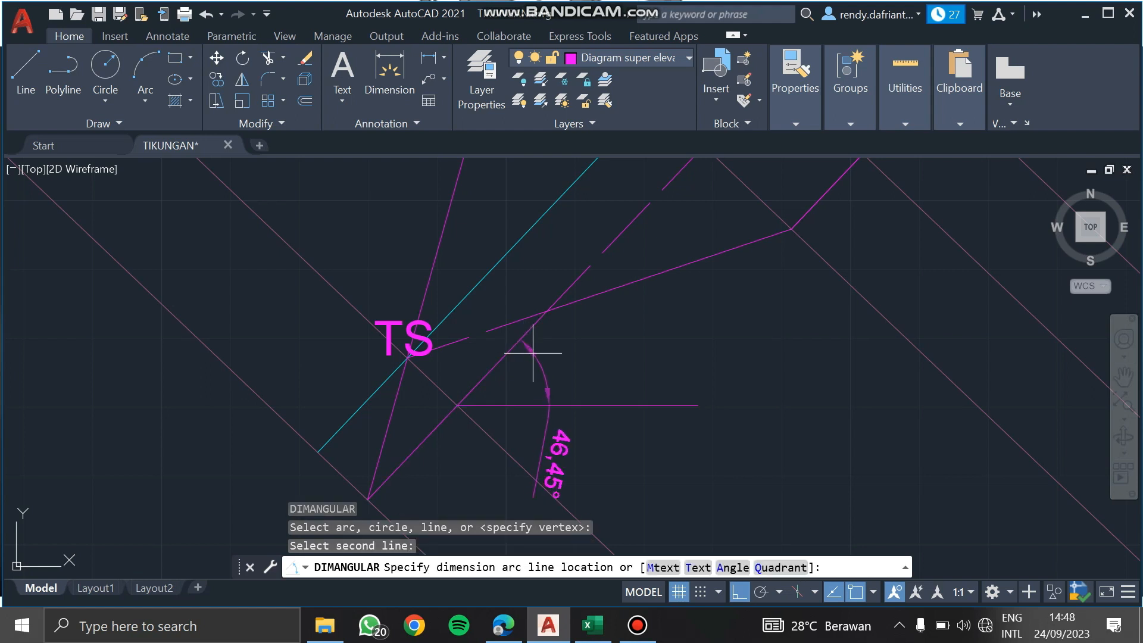
click(567, 381)
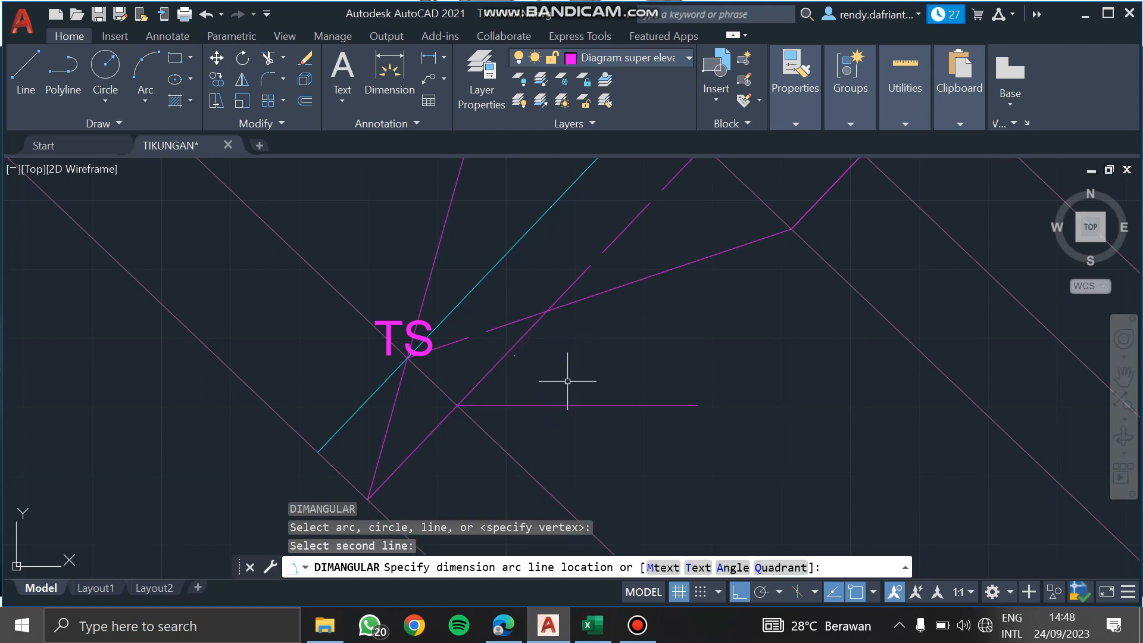
key(Escape)
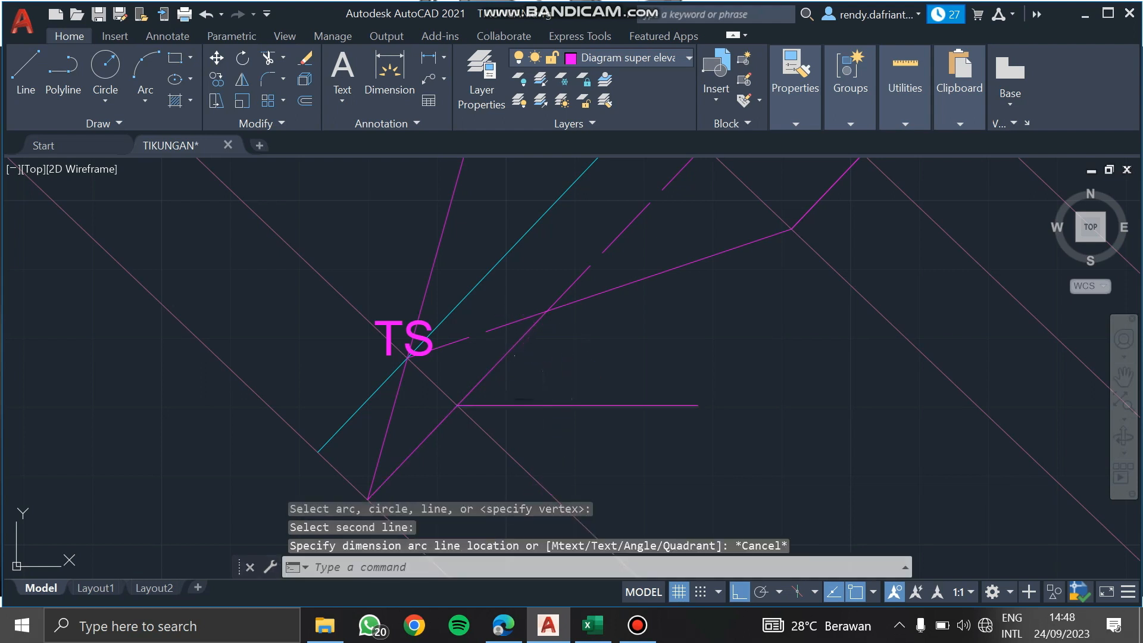
Erase the horizontal reference line that starts on the en line.
click(542, 405)
text(e)
key(Return)
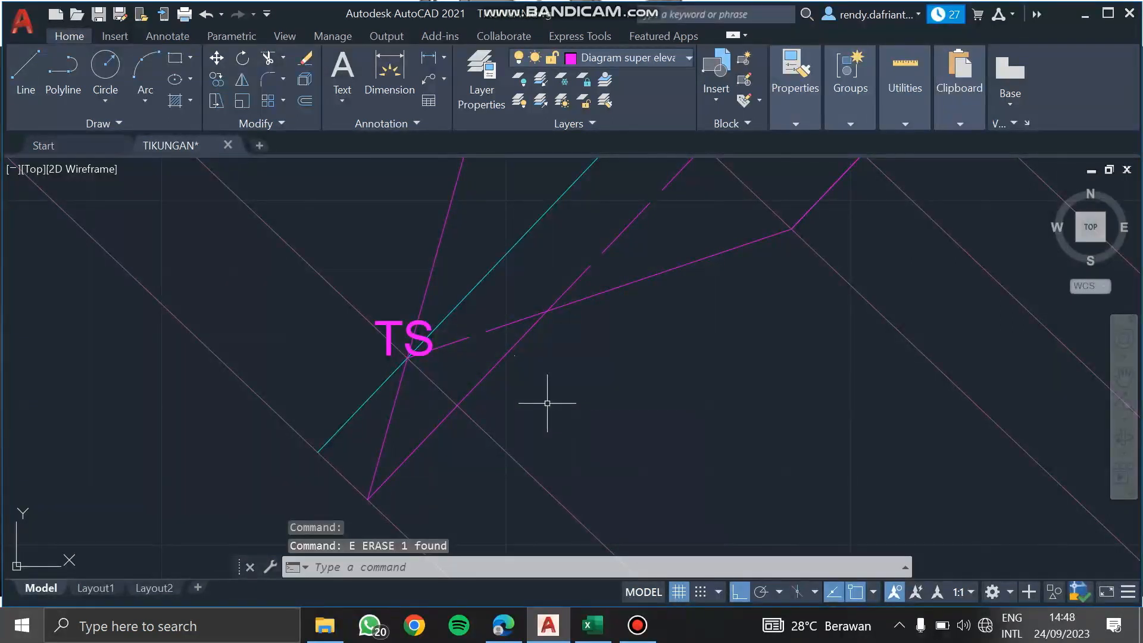
Rotate the TS label by 46.45 degrees about the lower-left corner of its text.
click(403, 325)
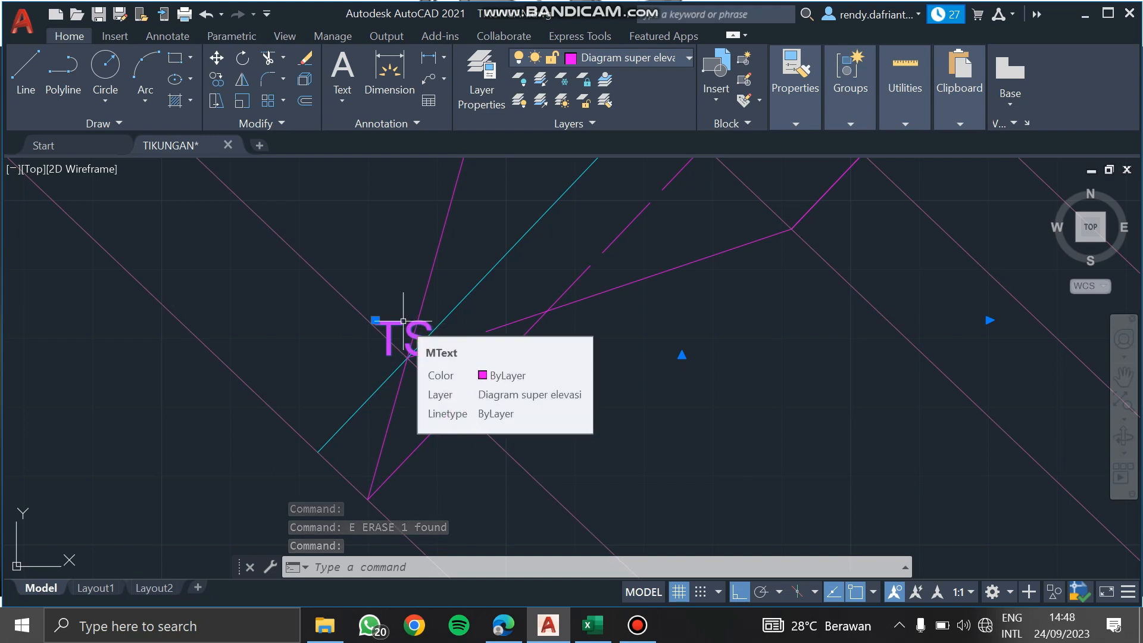
text(c)
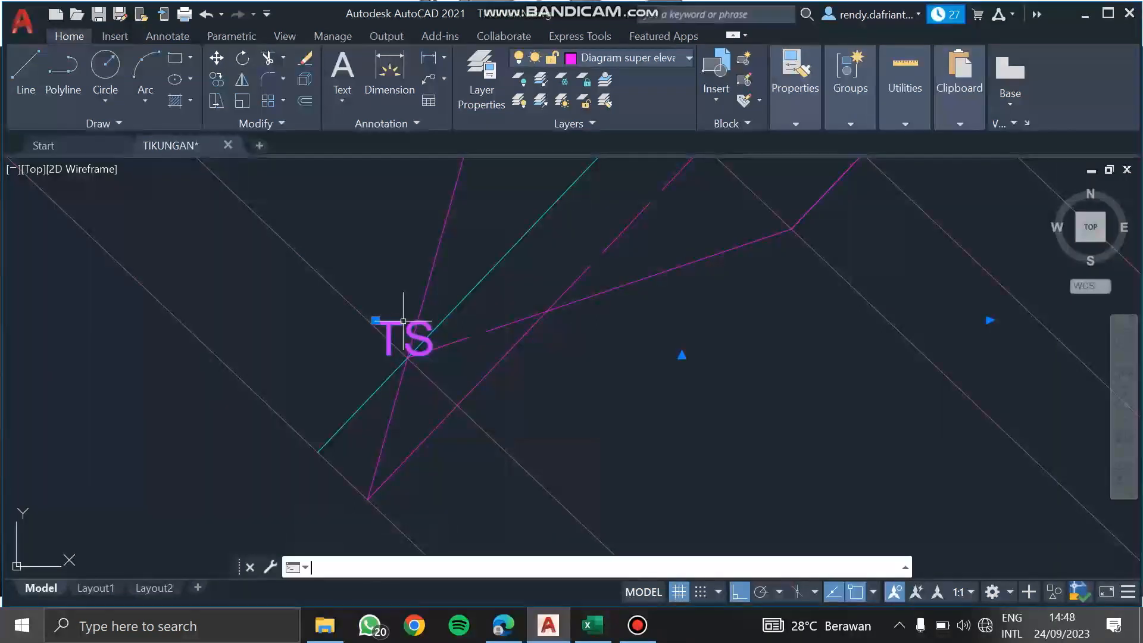
text(O)
key(Return)
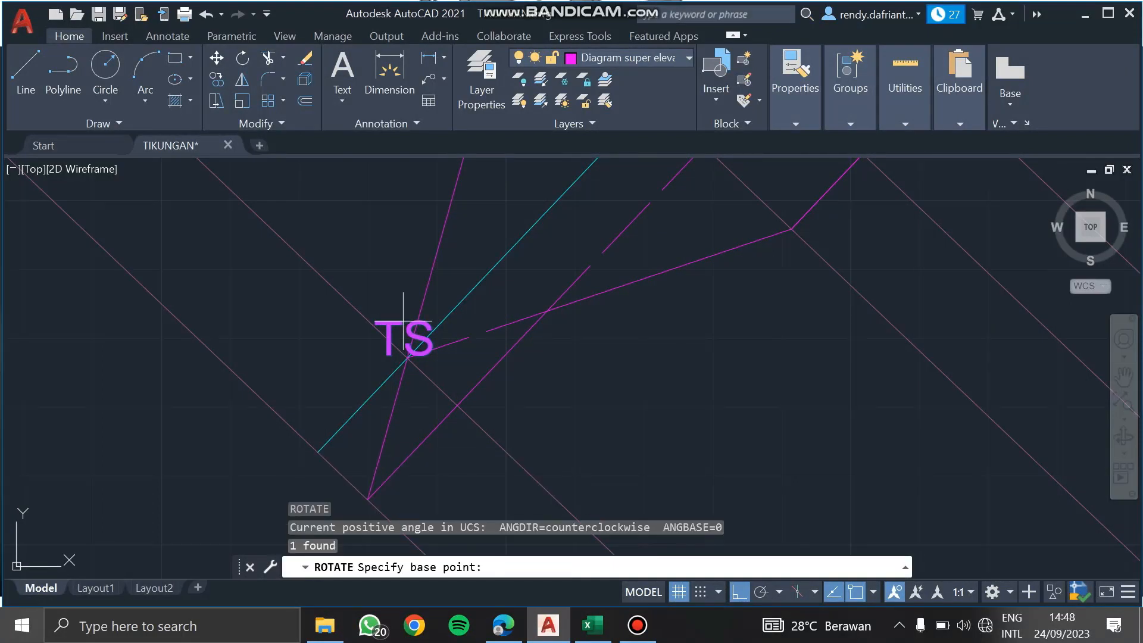
click(375, 355)
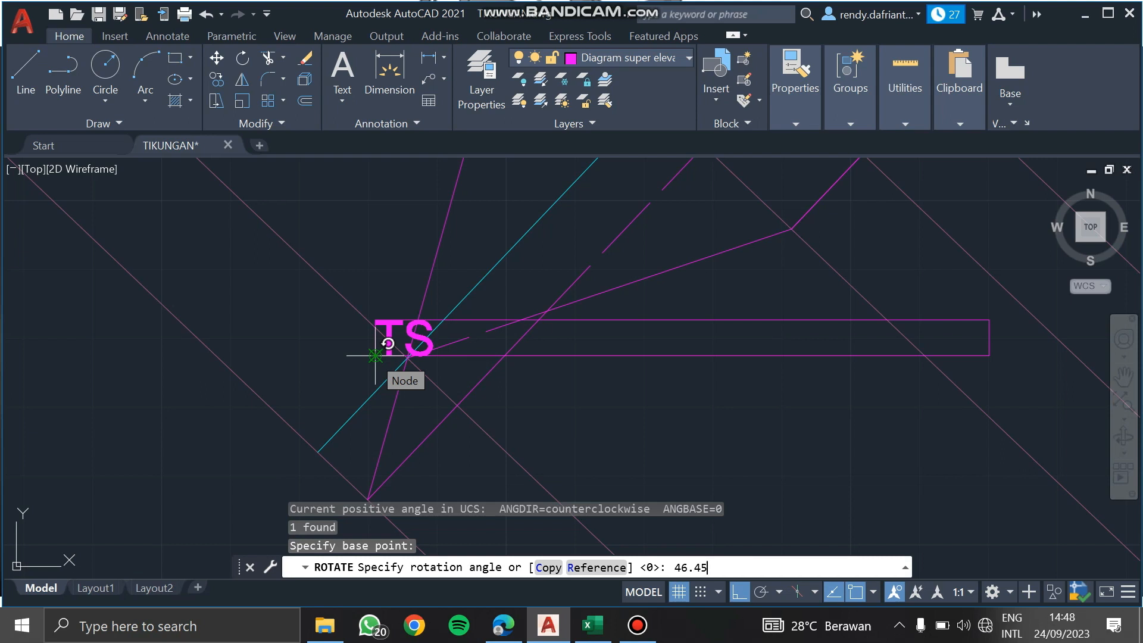
key(Return)
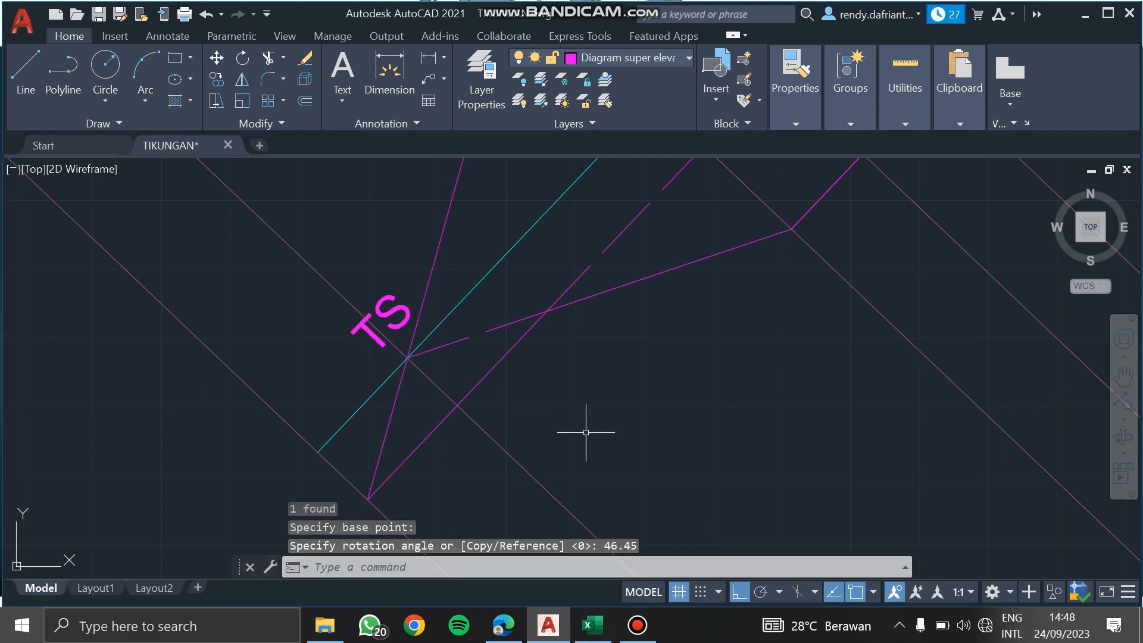
Move the rotated TS label slightly downward, closer to the TS point on the baseline.
scroll(538, 468, down, 3)
scroll(485, 410, up, 4)
click(494, 428)
middle_drag(557, 442, 488, 343)
text(M)
key(Return)
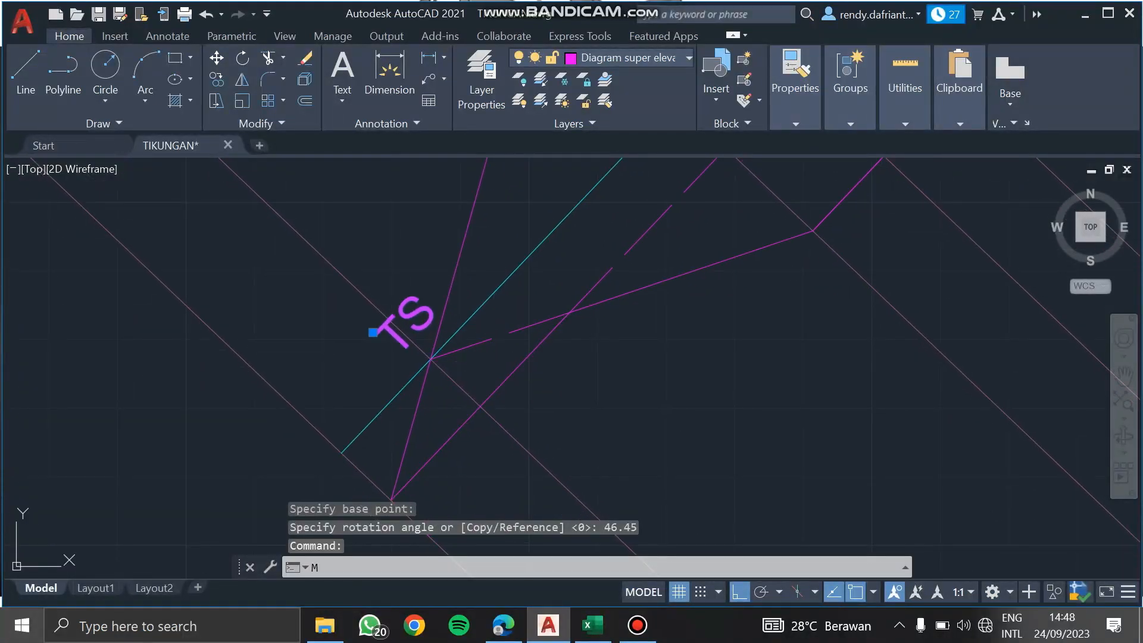
key(Return)
click(635, 374)
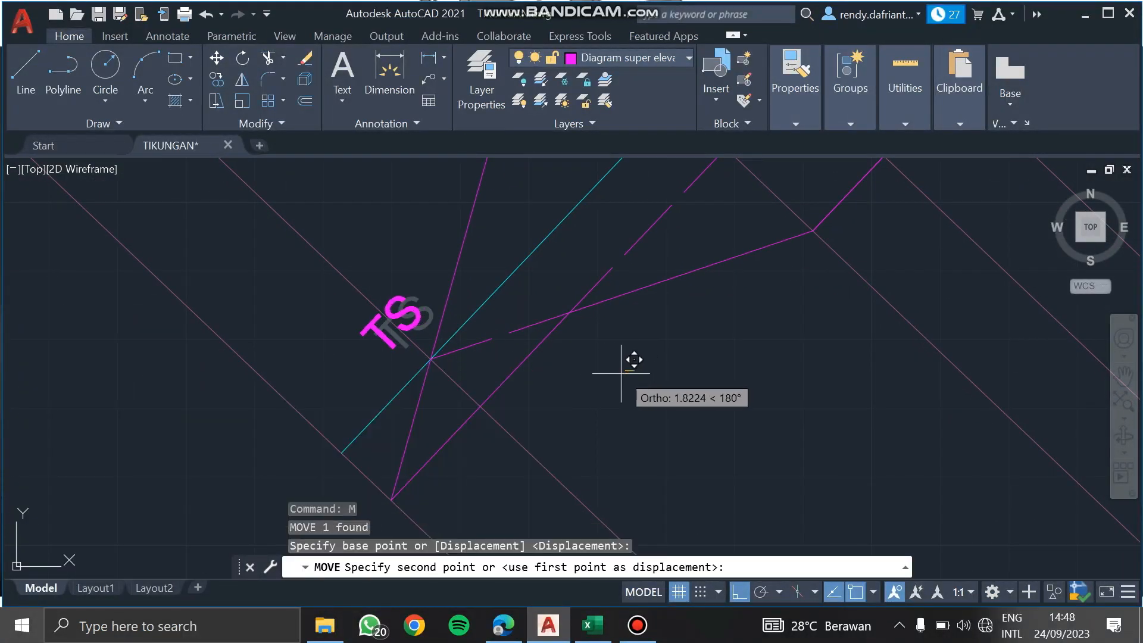
click(626, 382)
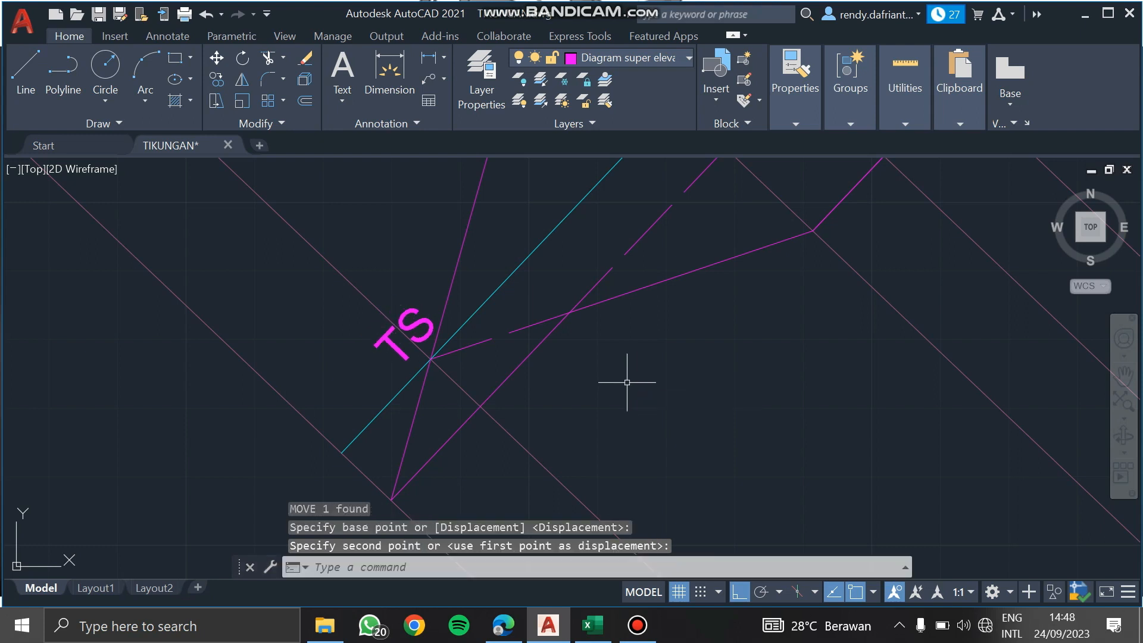
Copy the TS label, based on the TS point, to where the first full-superelevation construction line crosses the baseline.
scroll(563, 429, down, 3)
click(479, 428)
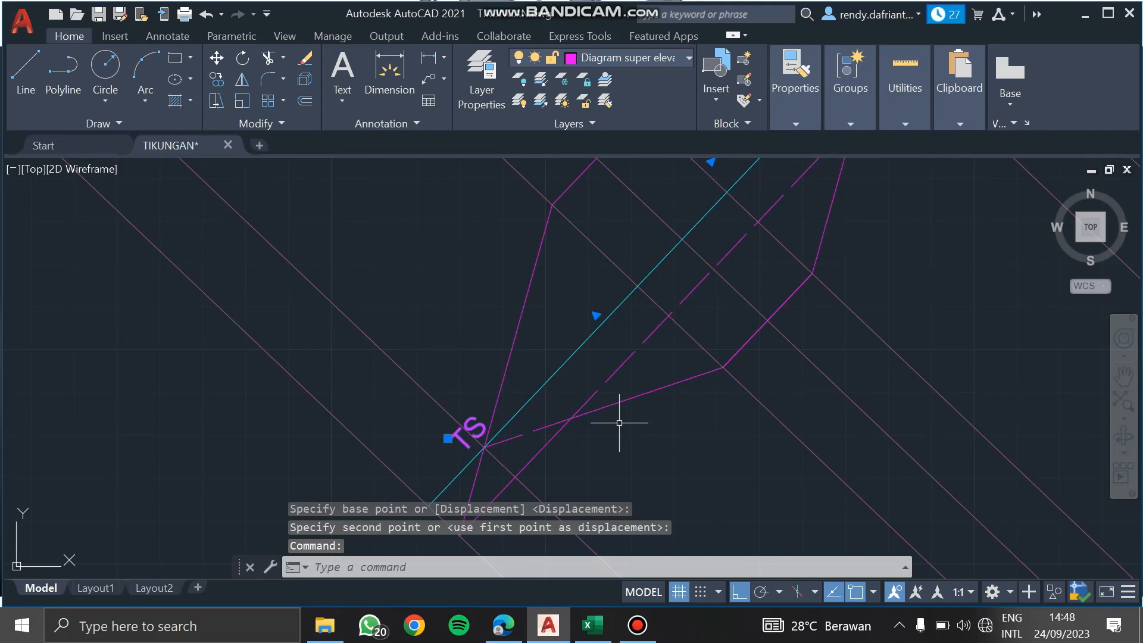
text(co)
key(Return)
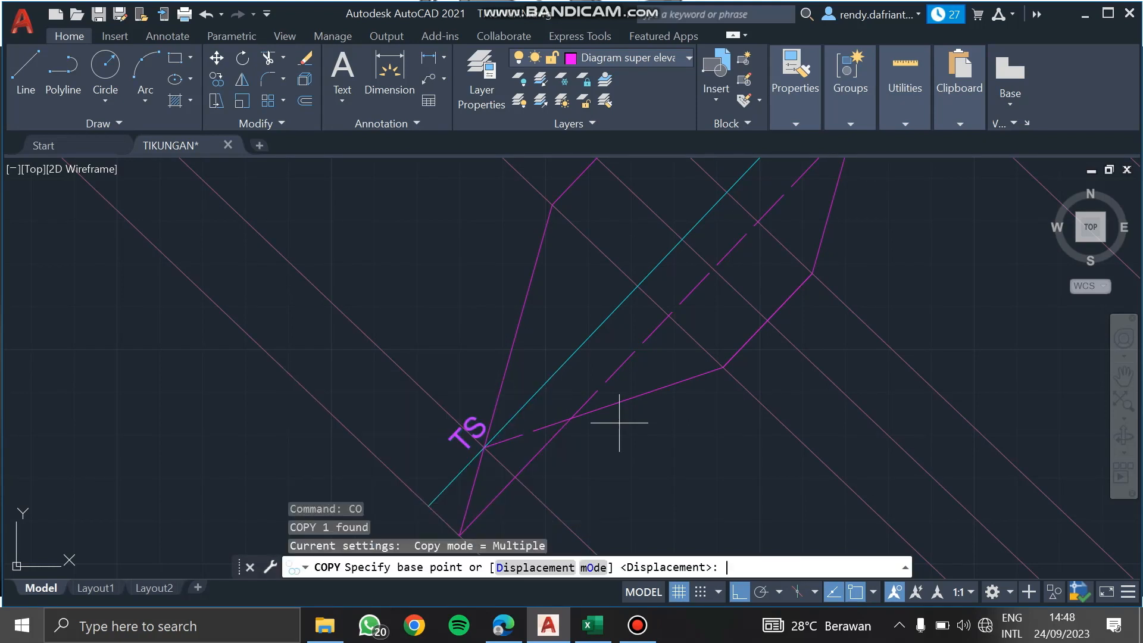
scroll(485, 445, up, 3)
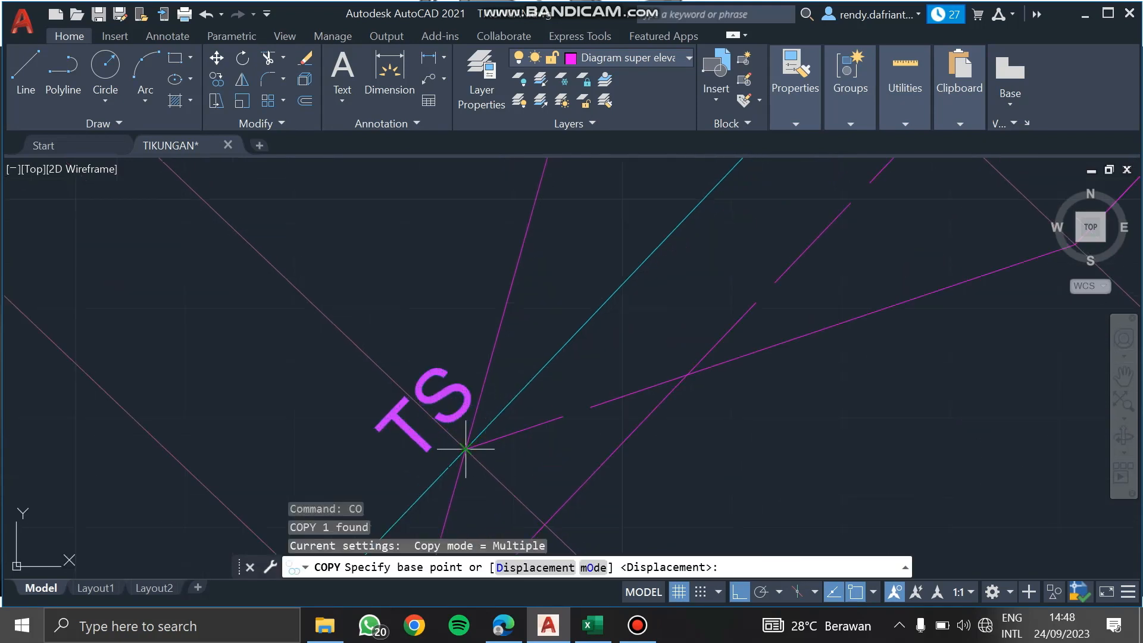
click(466, 449)
scroll(536, 392, down, 3)
scroll(543, 441, down, 3)
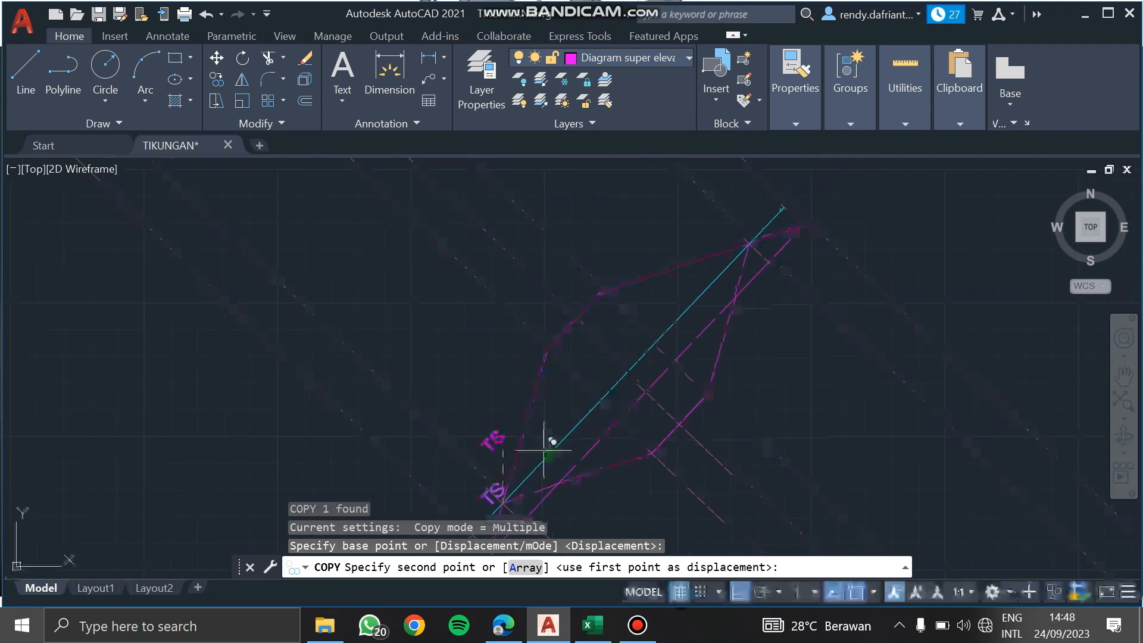
scroll(556, 441, up, 4)
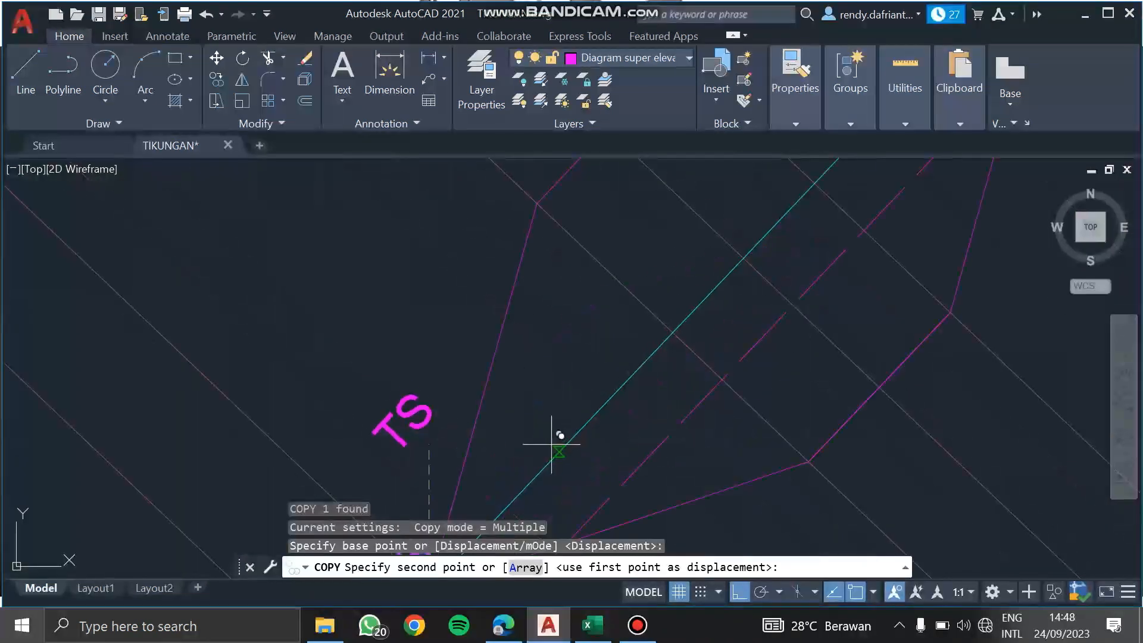
click(673, 333)
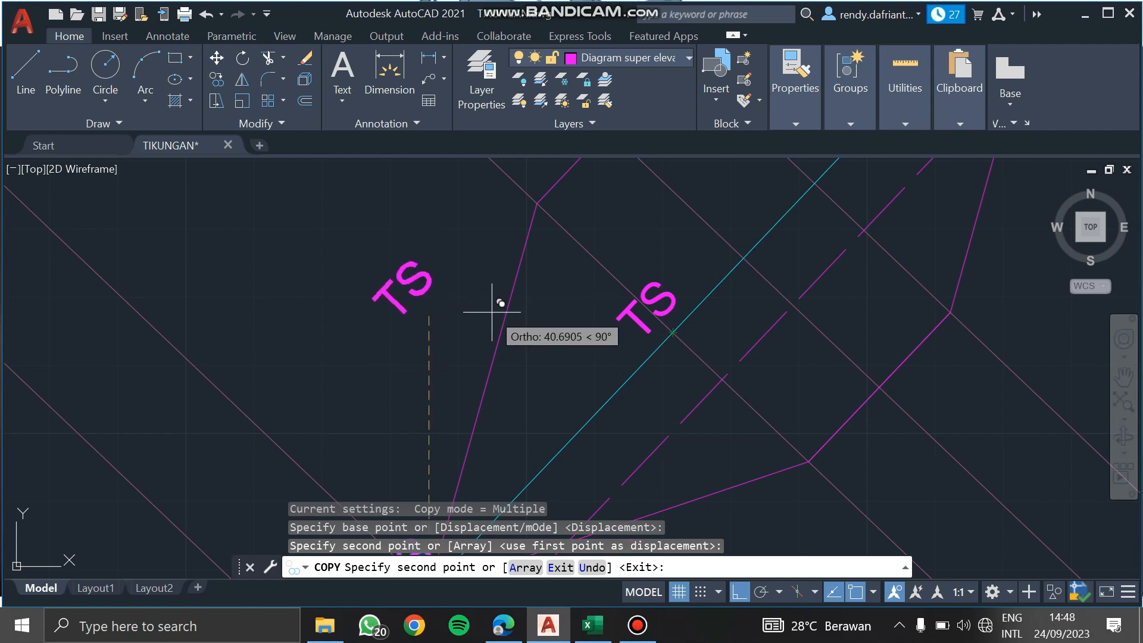
With Ortho off, place two more label copies at the second full-superelevation crossing and at the far end point of the baseline.
key(F8)
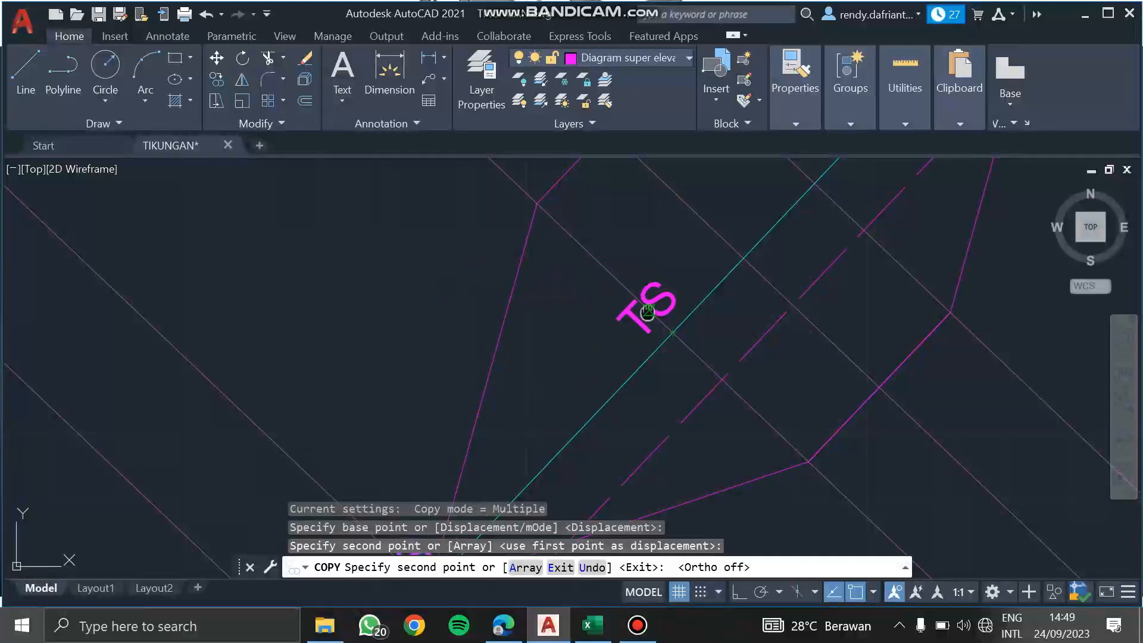
middle_drag(645, 311, 405, 451)
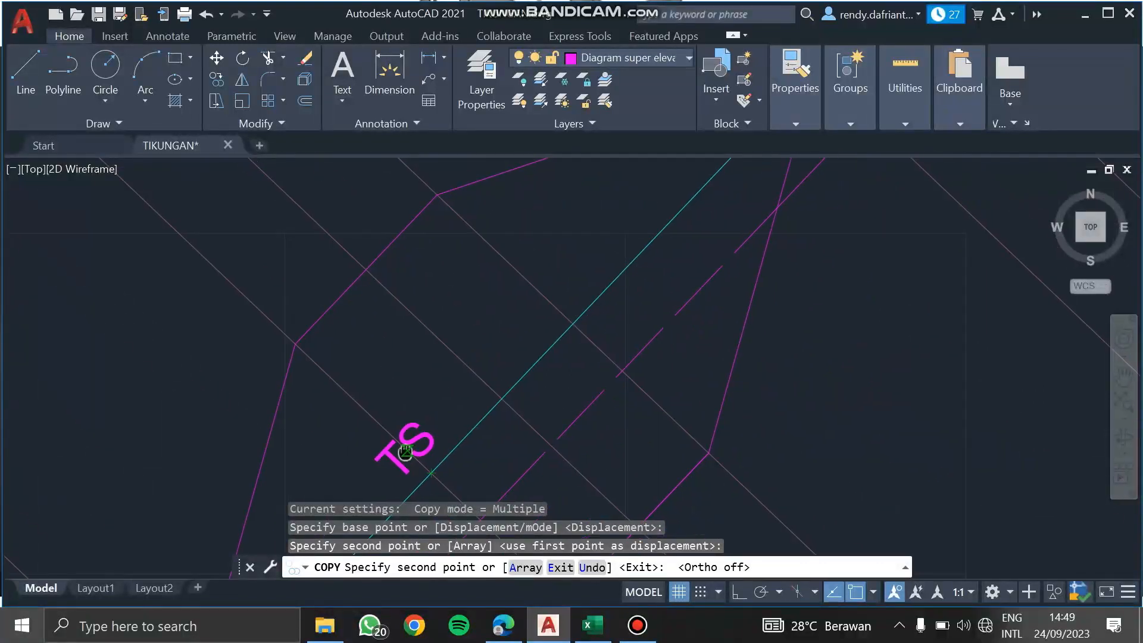
click(572, 323)
scroll(625, 333, down, 3)
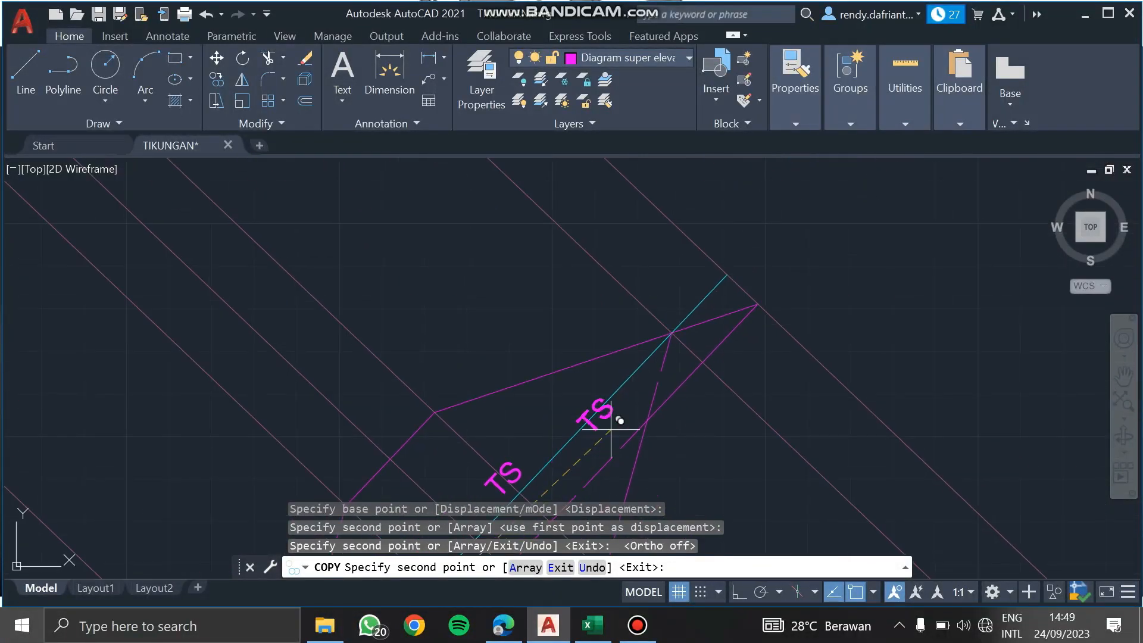
scroll(671, 339, up, 4)
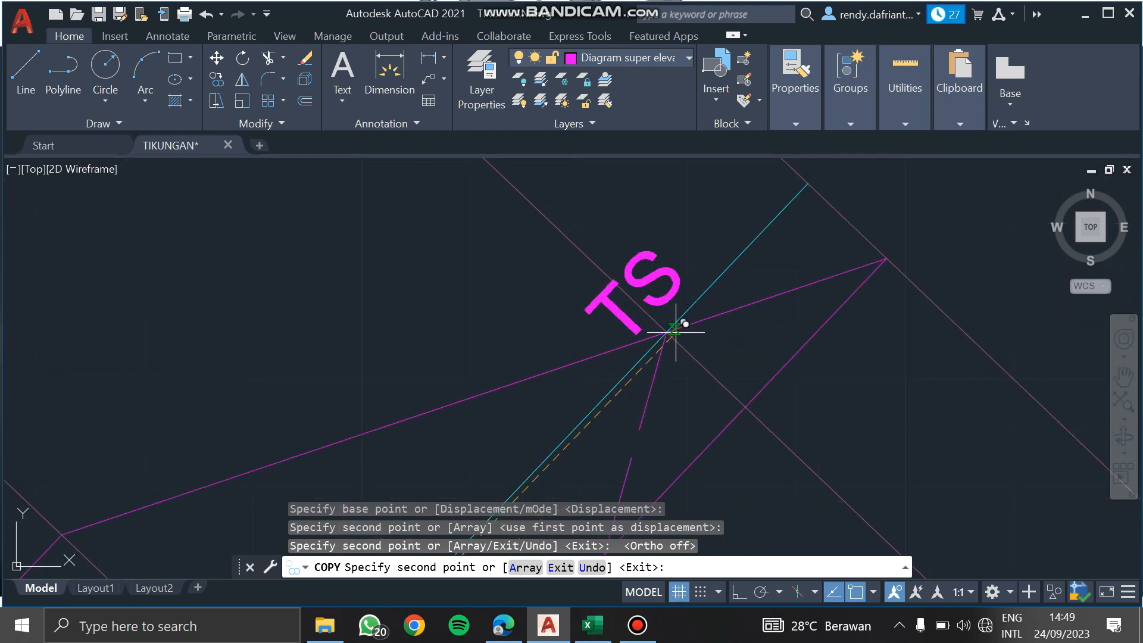
click(669, 333)
scroll(762, 396, down, 3)
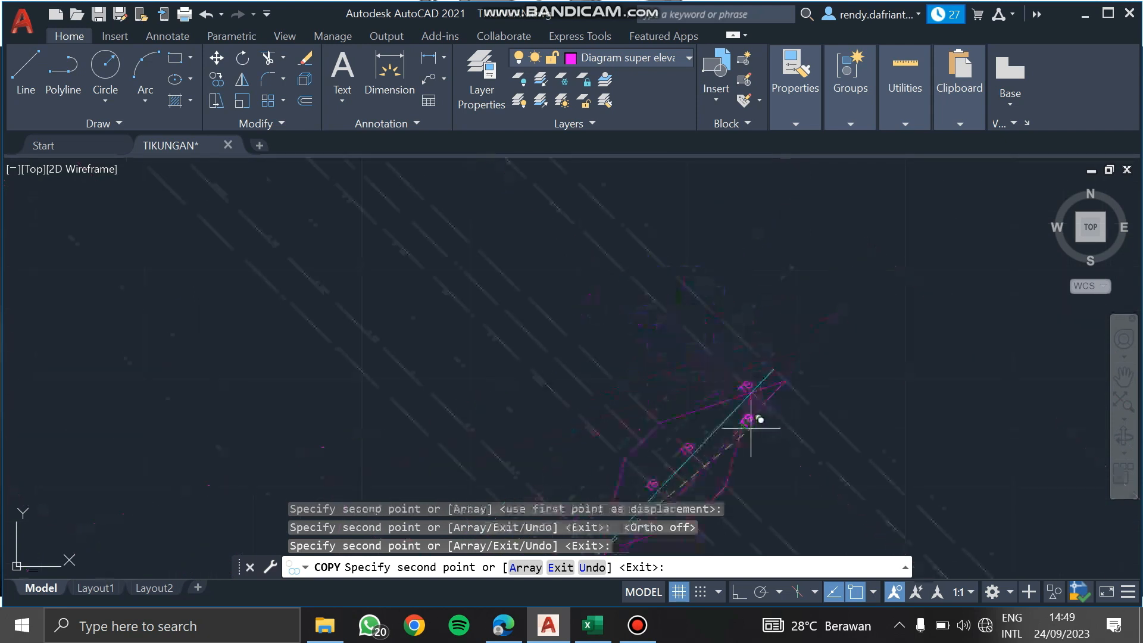
key(Escape)
Change the text of the label next after TS along the baseline to "SC".
scroll(722, 462, up, 3)
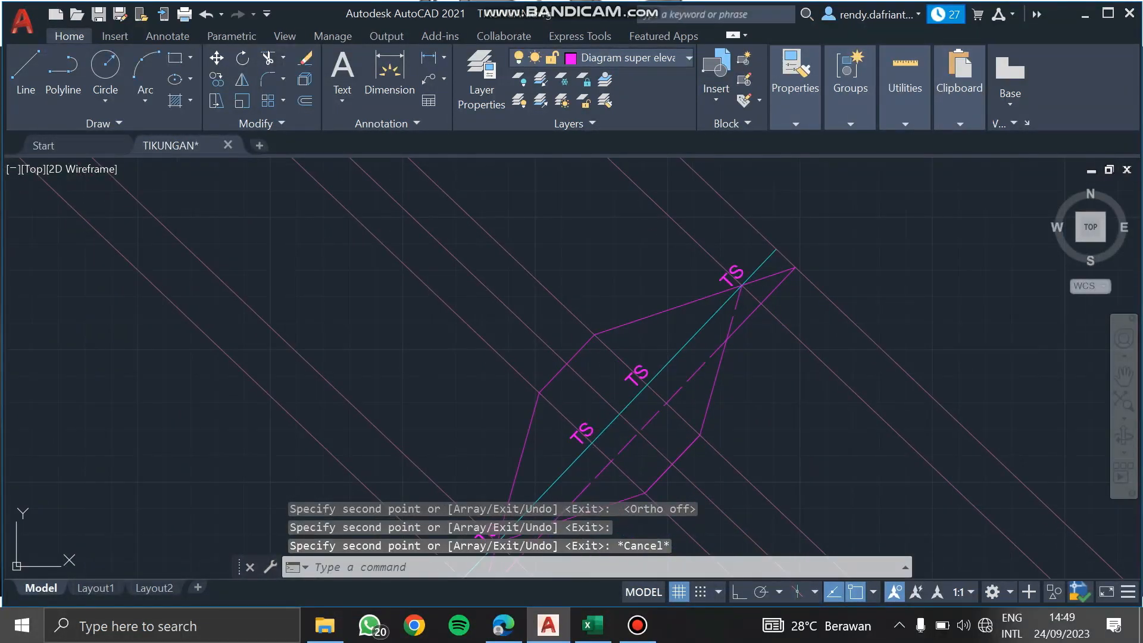
double_click(581, 432)
key(BackSpace)
key(BackSpace)
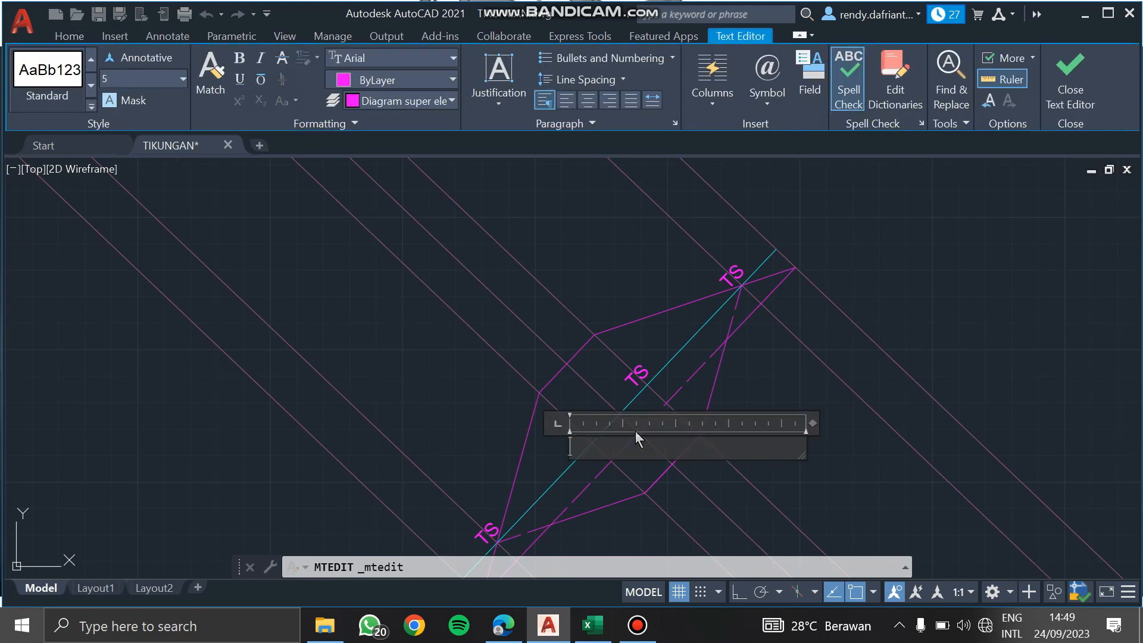
text(SC)
click(674, 359)
Change the third label's text to "CS" and the far-end label's text to "ST".
click(640, 370)
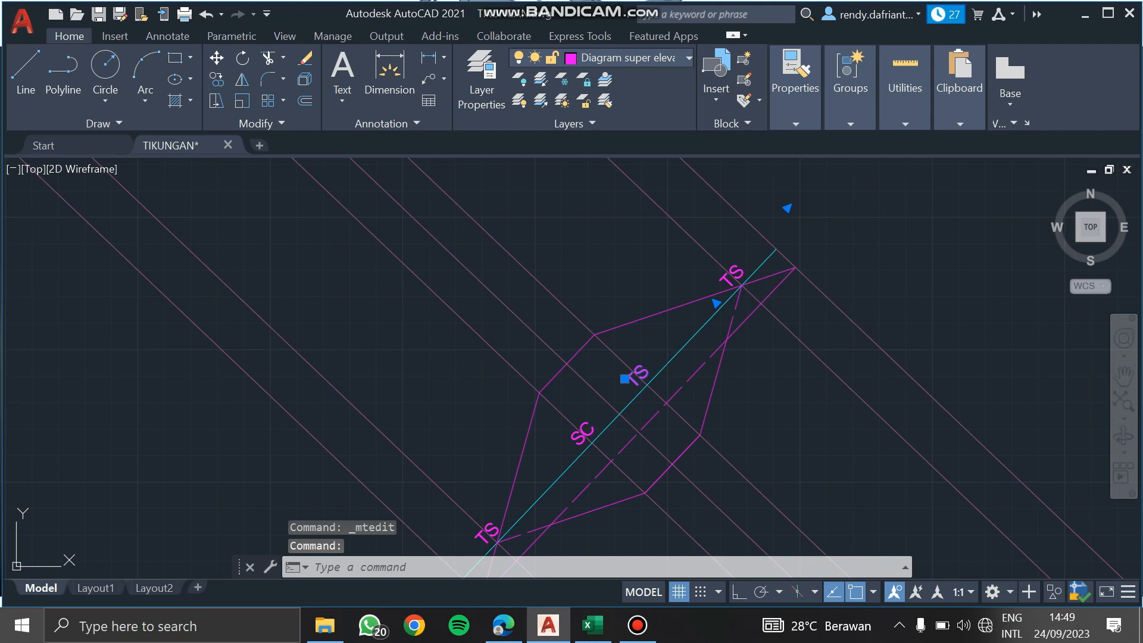
double_click(641, 370)
key(BackSpace)
text(CS)
click(643, 230)
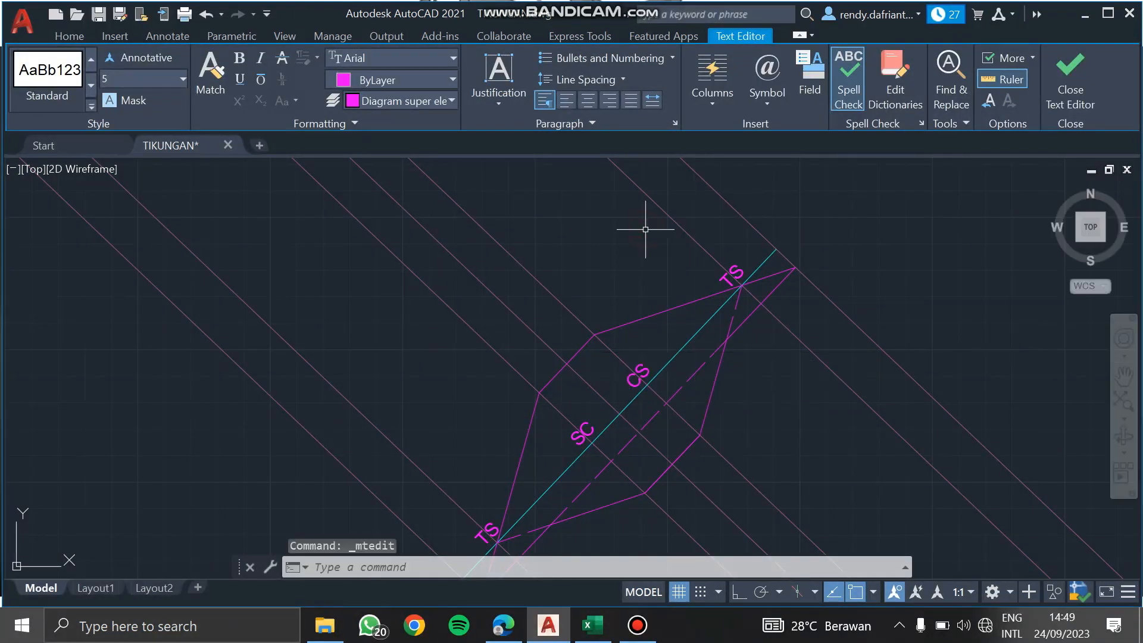
double_click(739, 267)
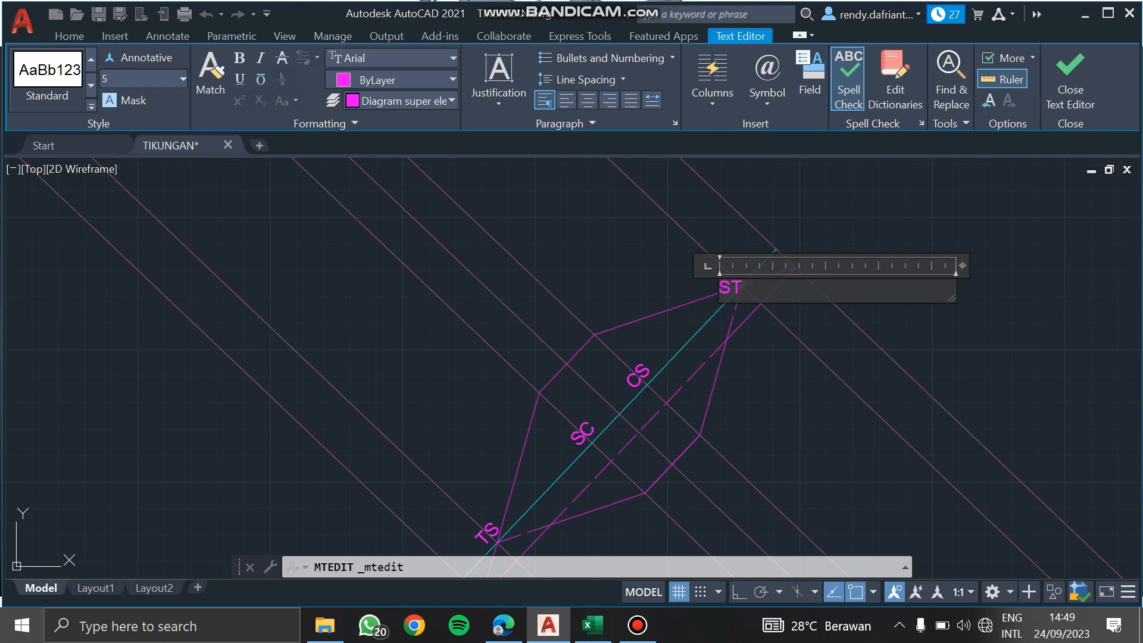
click(595, 257)
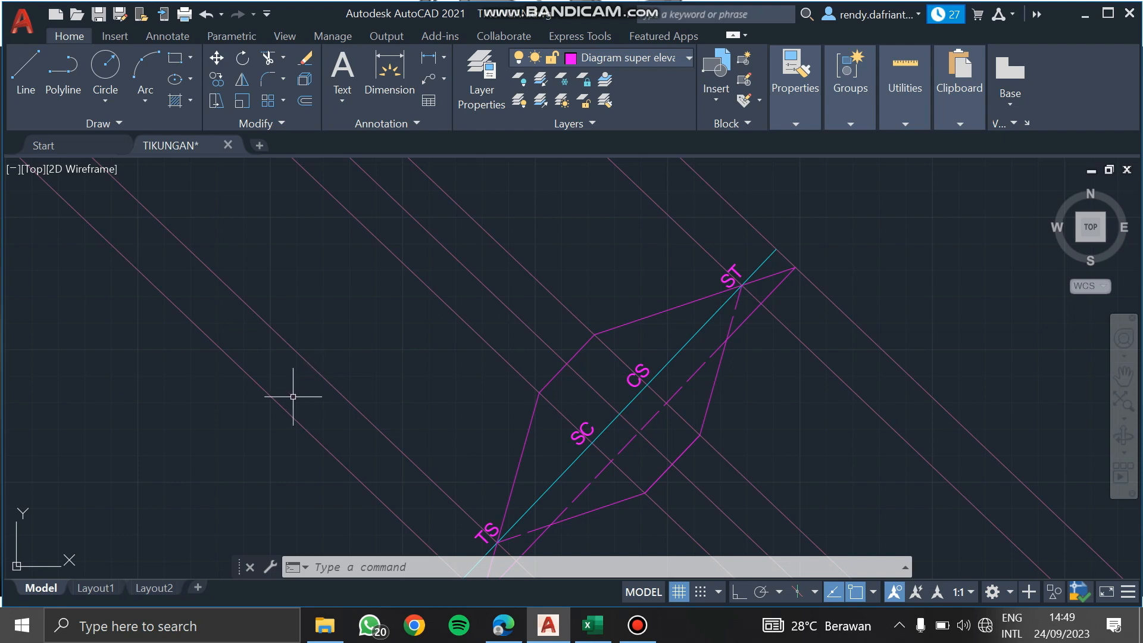
click(256, 384)
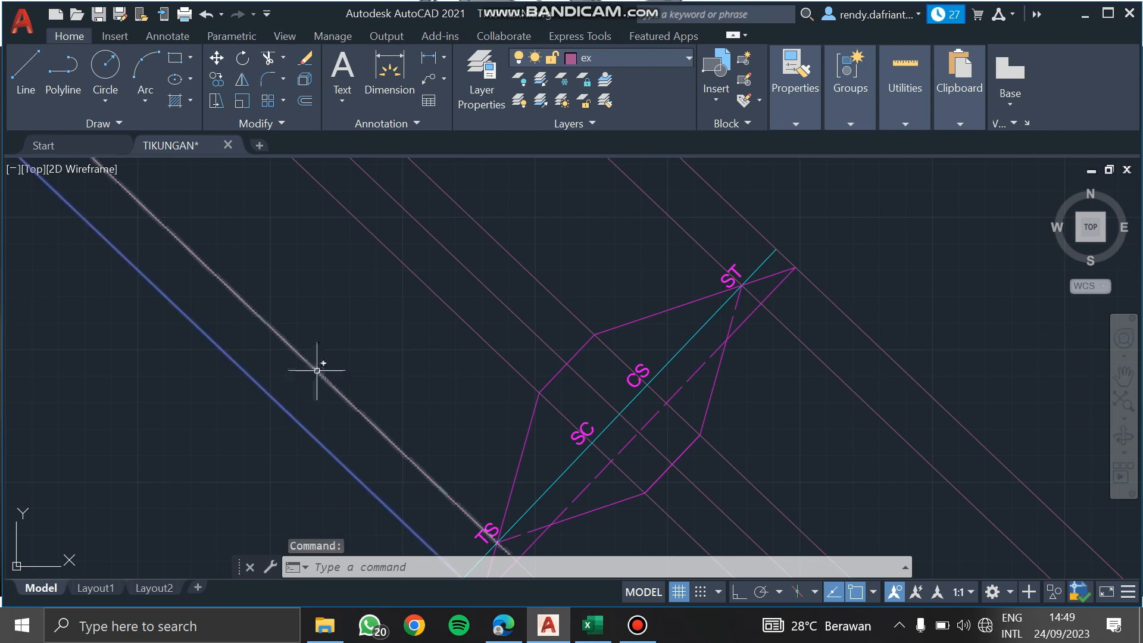
click(317, 370)
key(Escape)
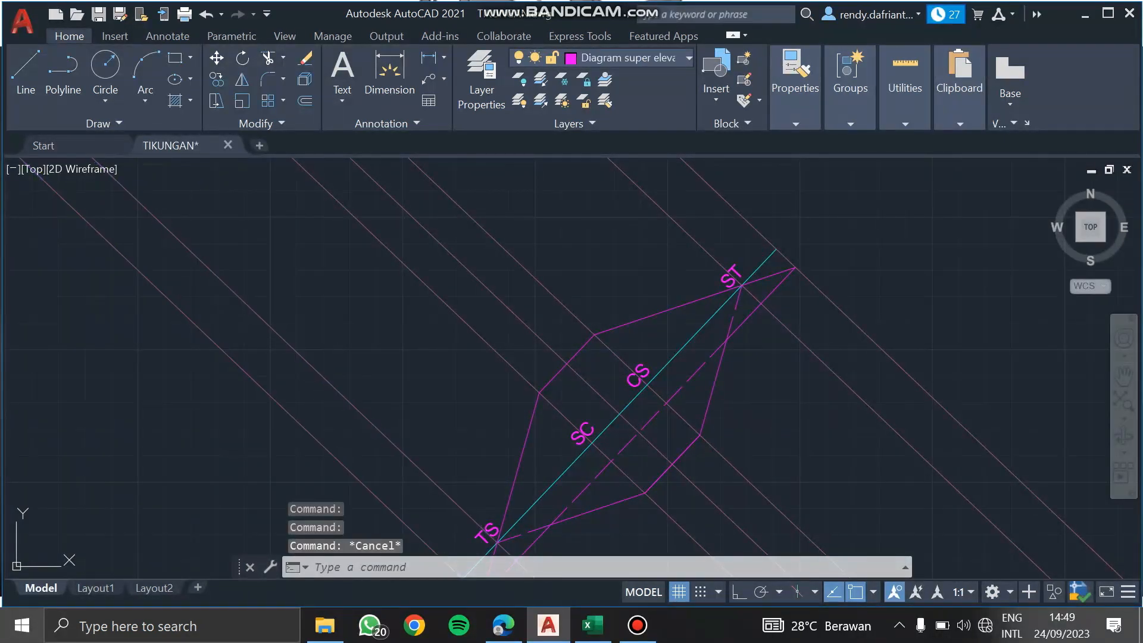
click(335, 373)
key(Escape)
Add an aligned dimension between the outermost construction line before TS and the construction line through TS, beyond the diagram.
text(DIMAL)
key(Return)
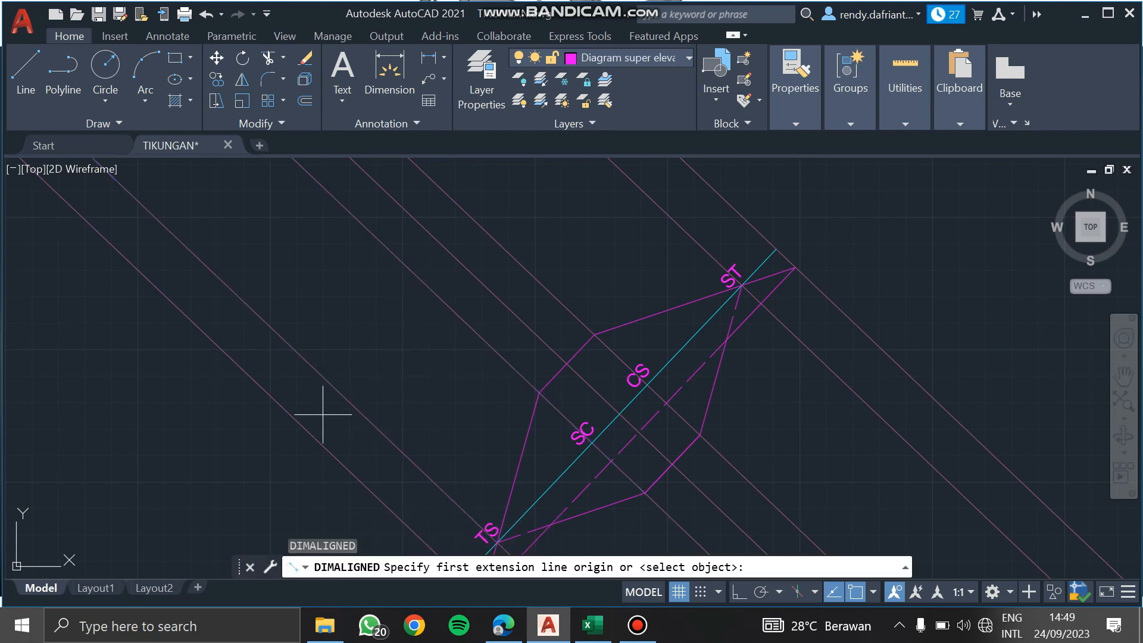
click(289, 413)
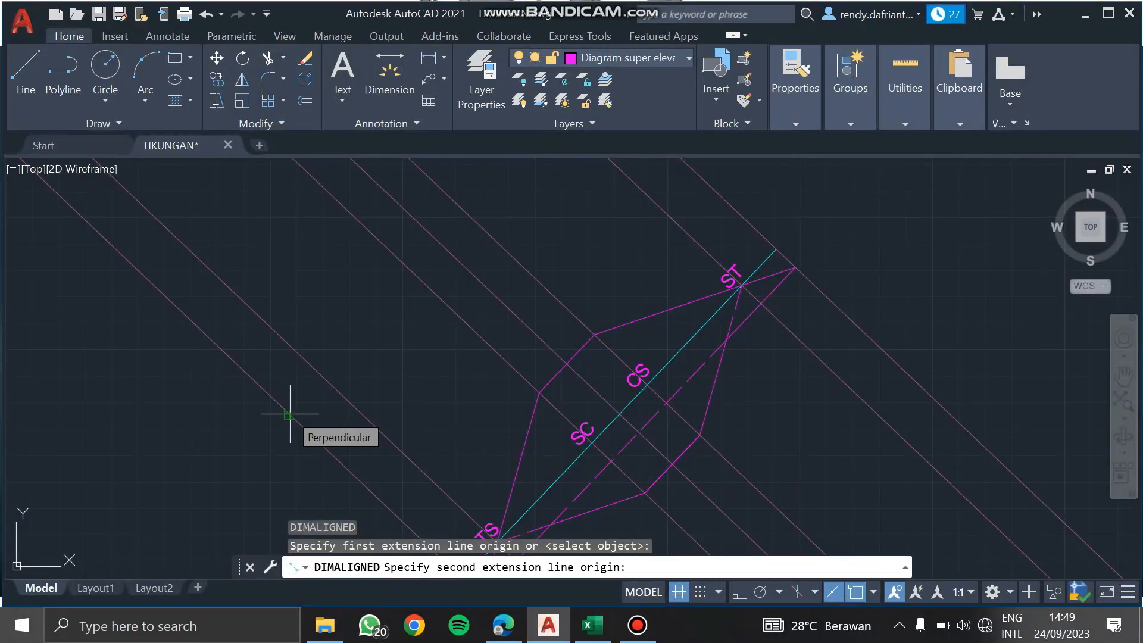
click(323, 378)
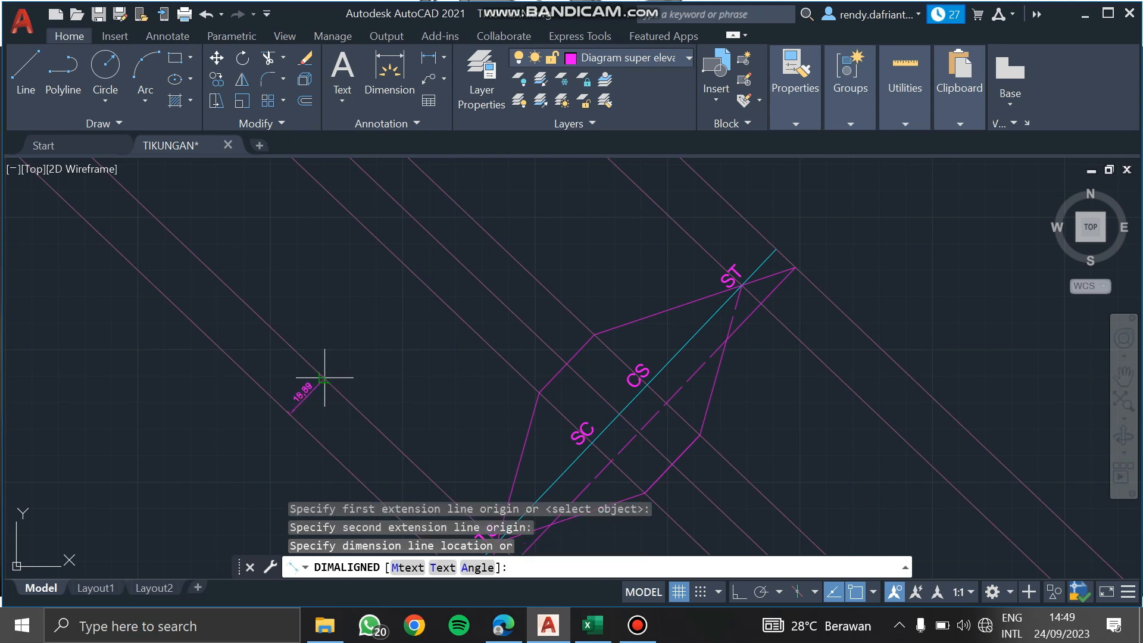
click(292, 376)
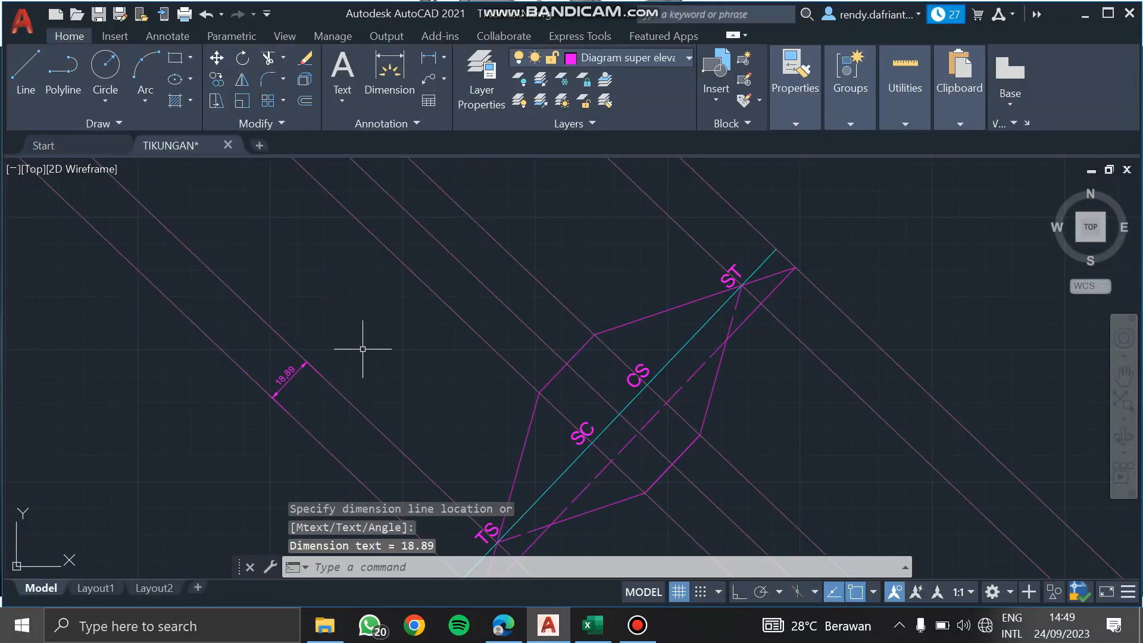
Add an aligned dimension from the TS construction line to the SC construction line, in line with the first dimension.
key(Return)
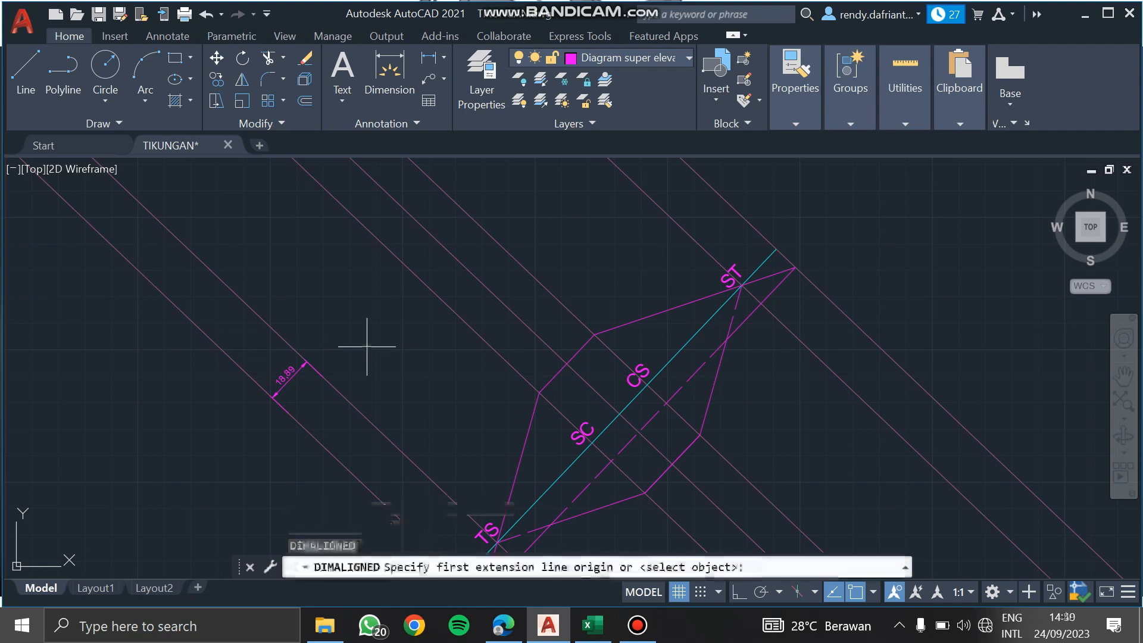
scroll(310, 326, up, 2)
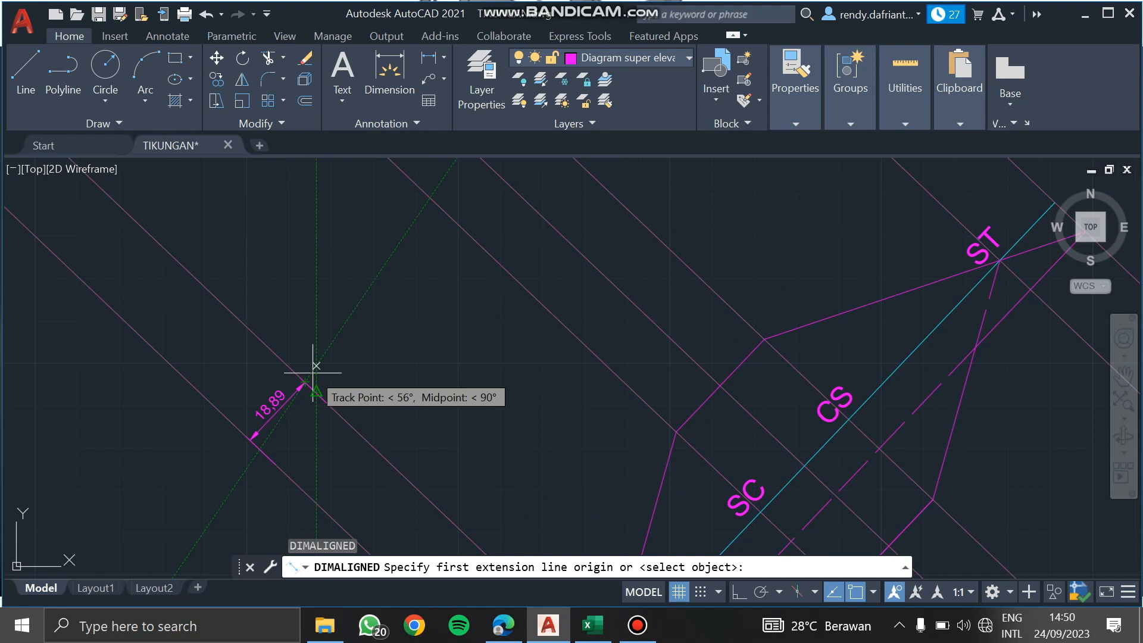
click(304, 381)
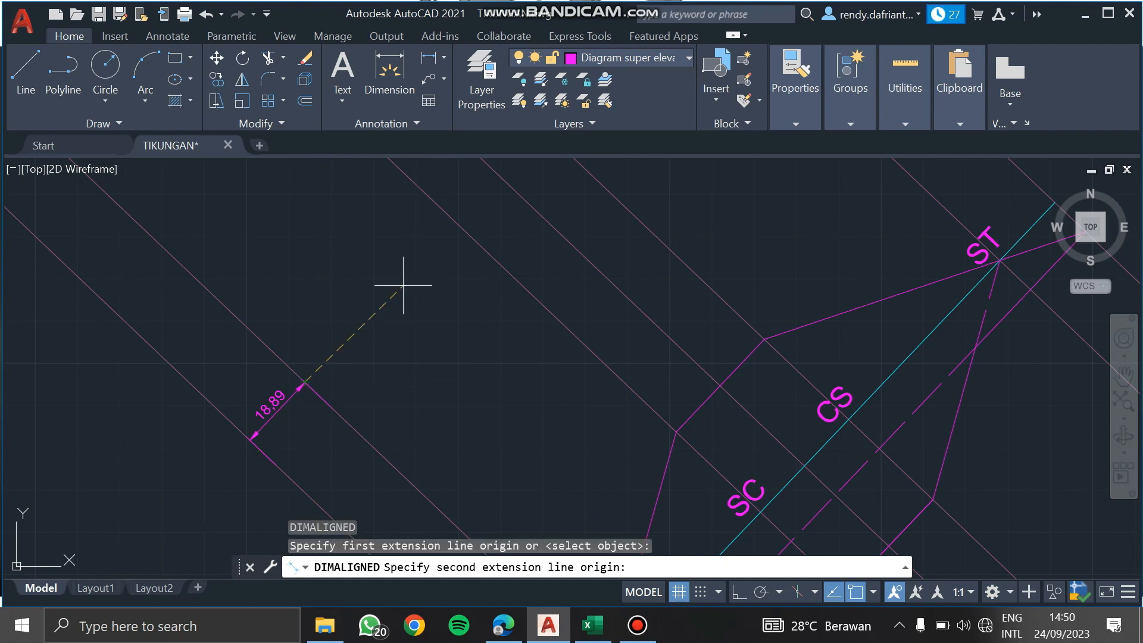
click(452, 224)
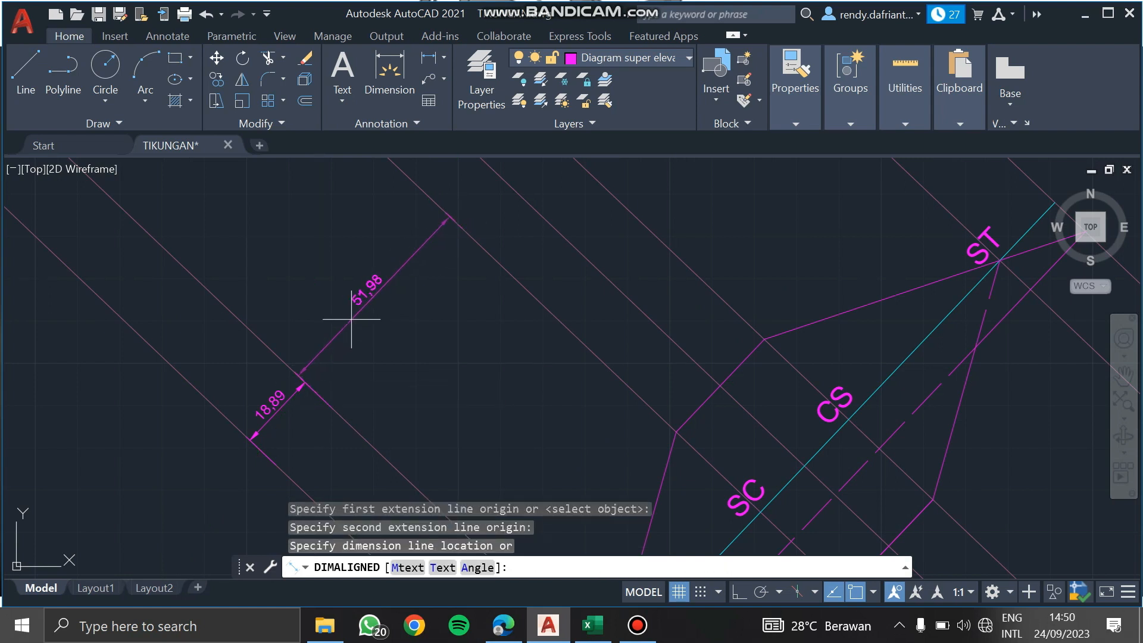
click(305, 379)
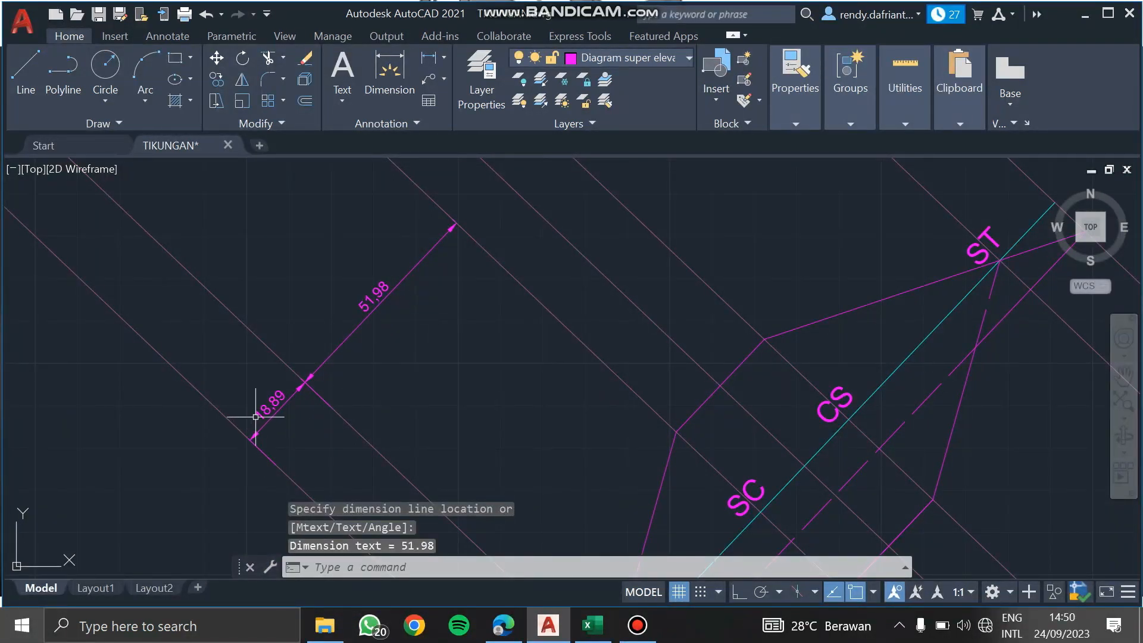
click(268, 402)
click(271, 405)
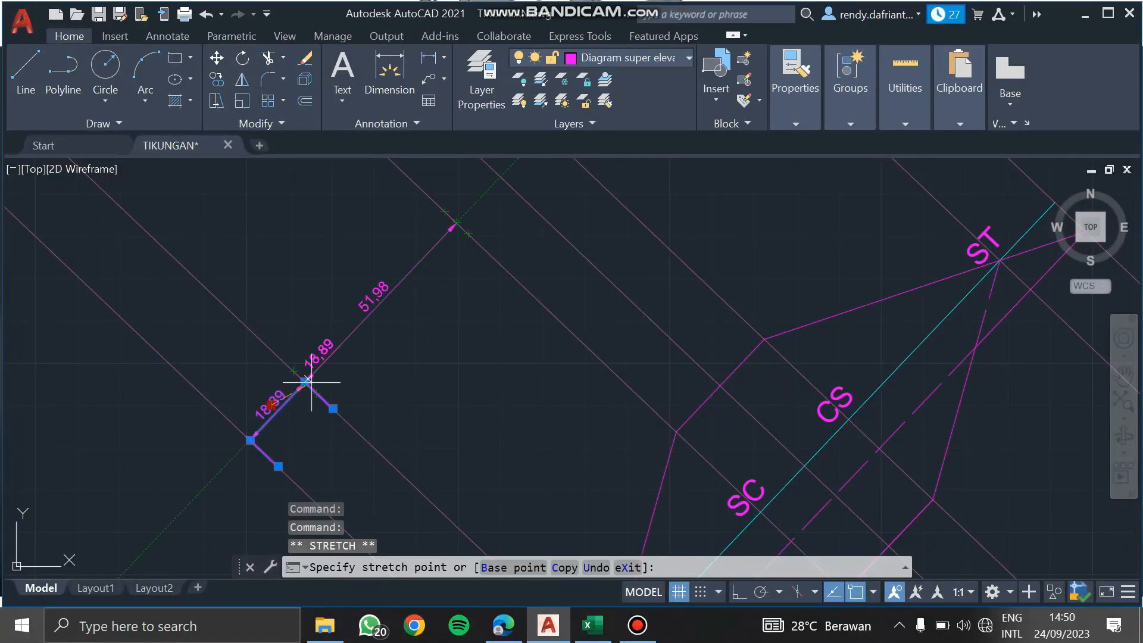
key(Escape)
Replace the text of the shorter dimension before the TS construction line with "Run out".
double_click(275, 397)
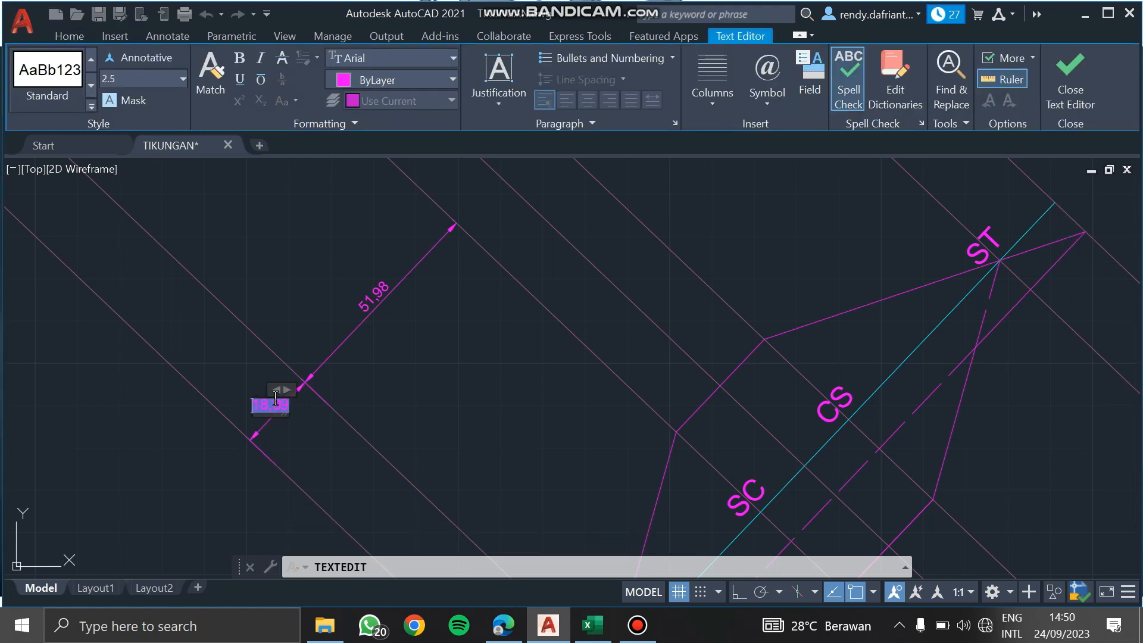
key(BackSpace)
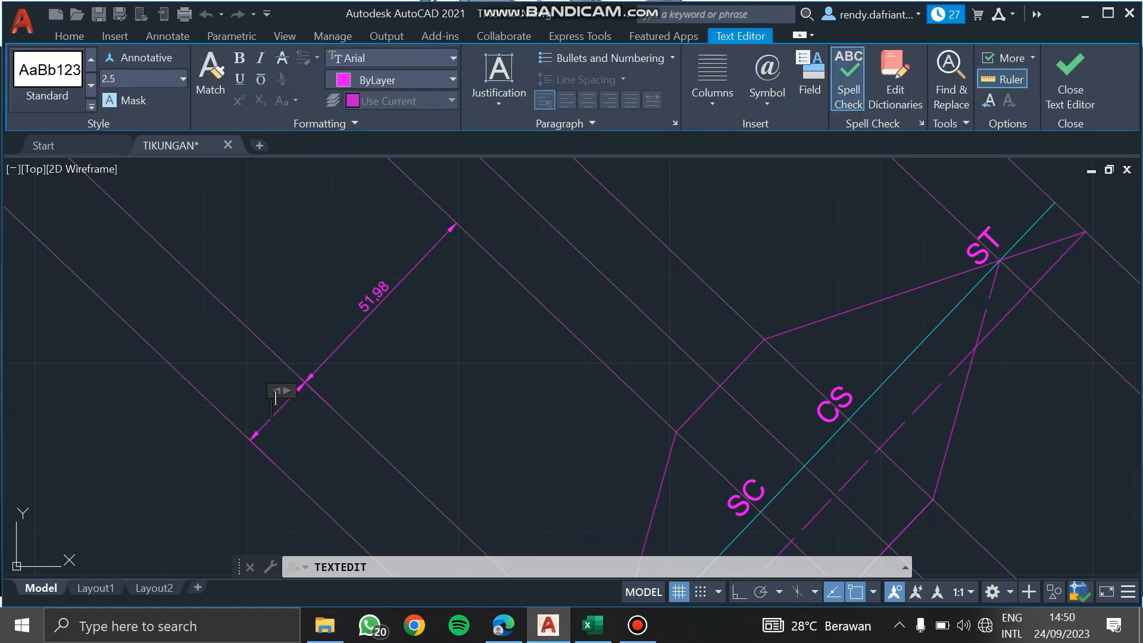
text(E)
text(R)
key(Caps_Lock)
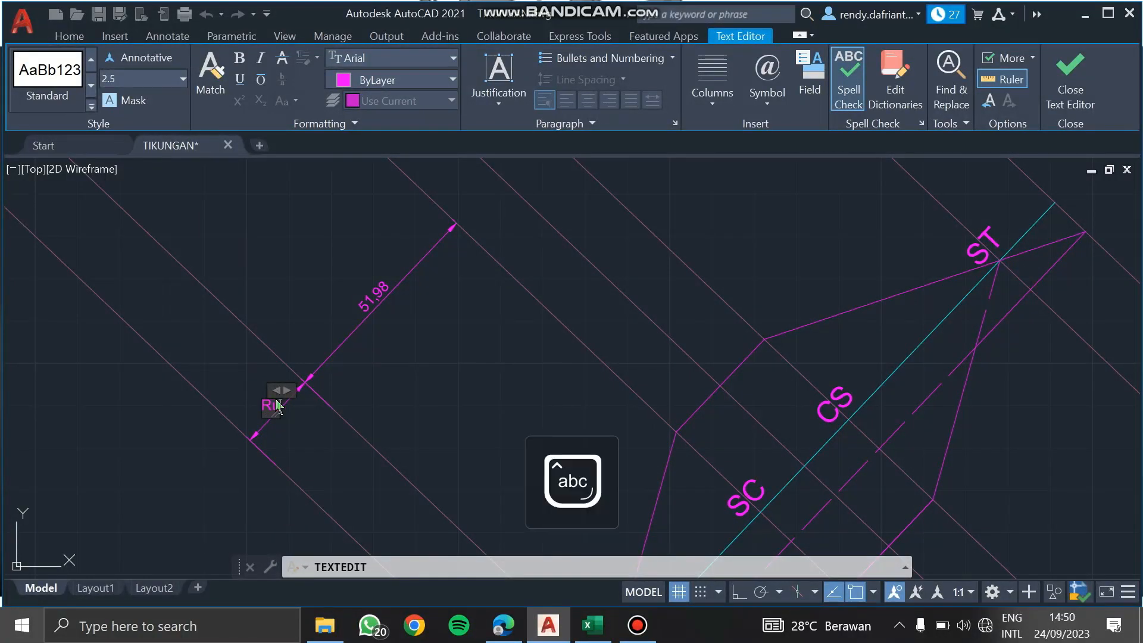
text(un O)
key(BackSpace)
key(BackSpace)
text(out)
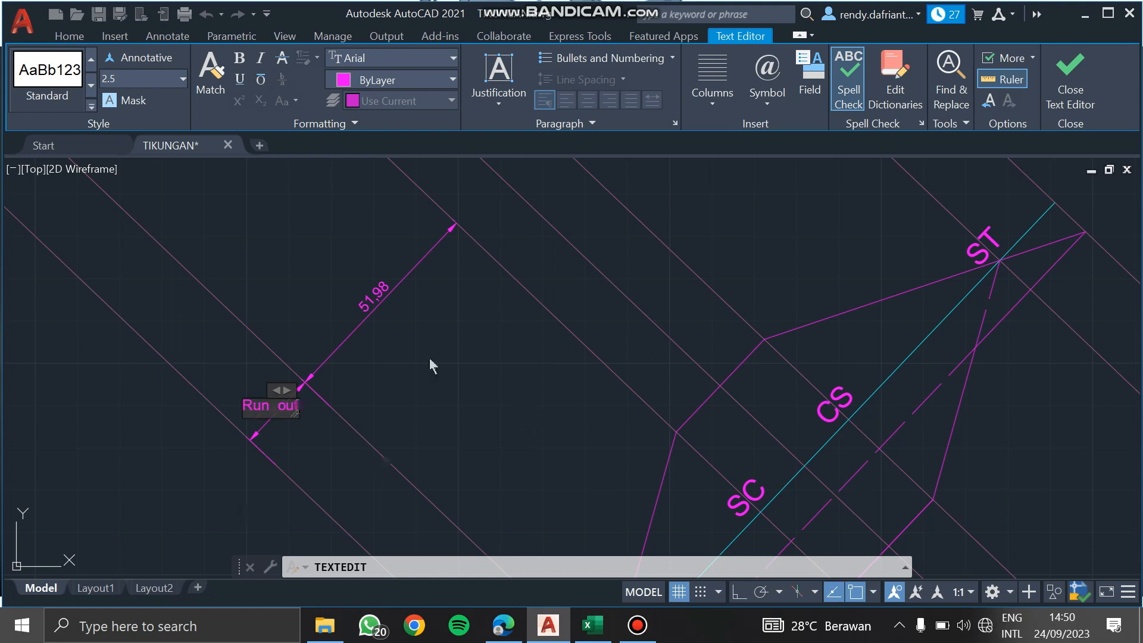
click(430, 358)
Replace the text of the dimension between the TS and SC construction lines with "Run off" and end text editing.
click(373, 295)
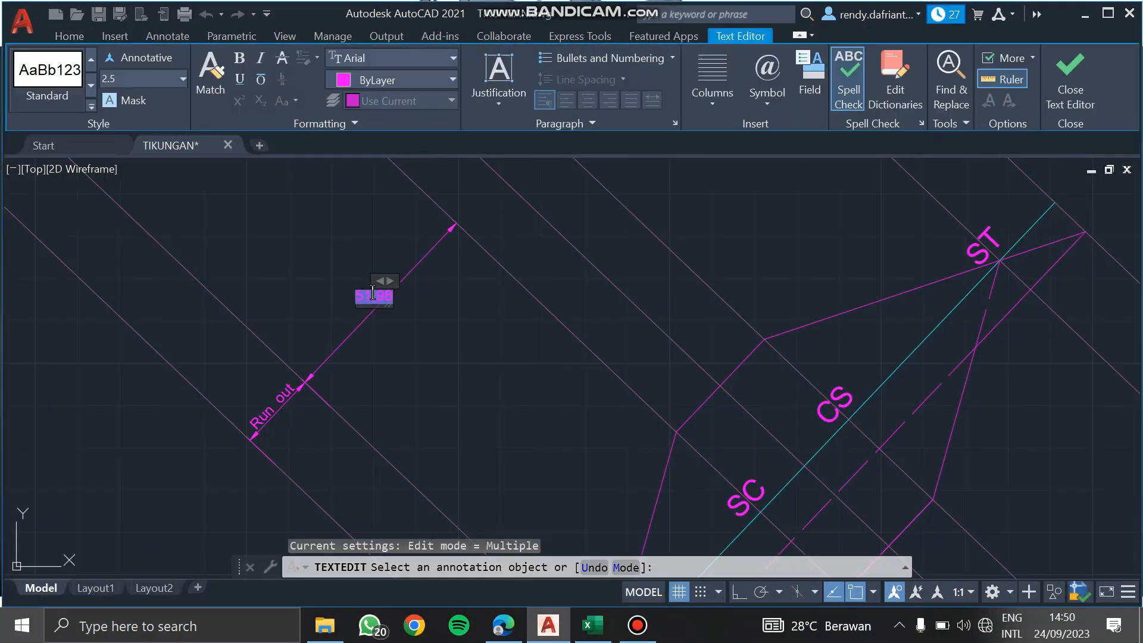
key(BackSpace)
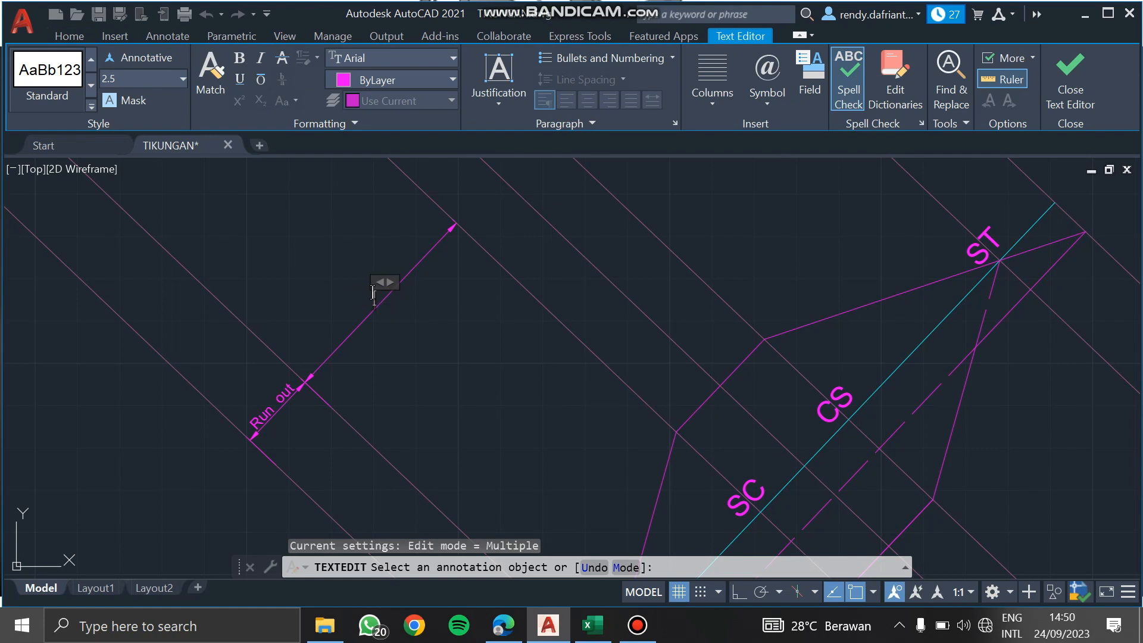
text(Run)
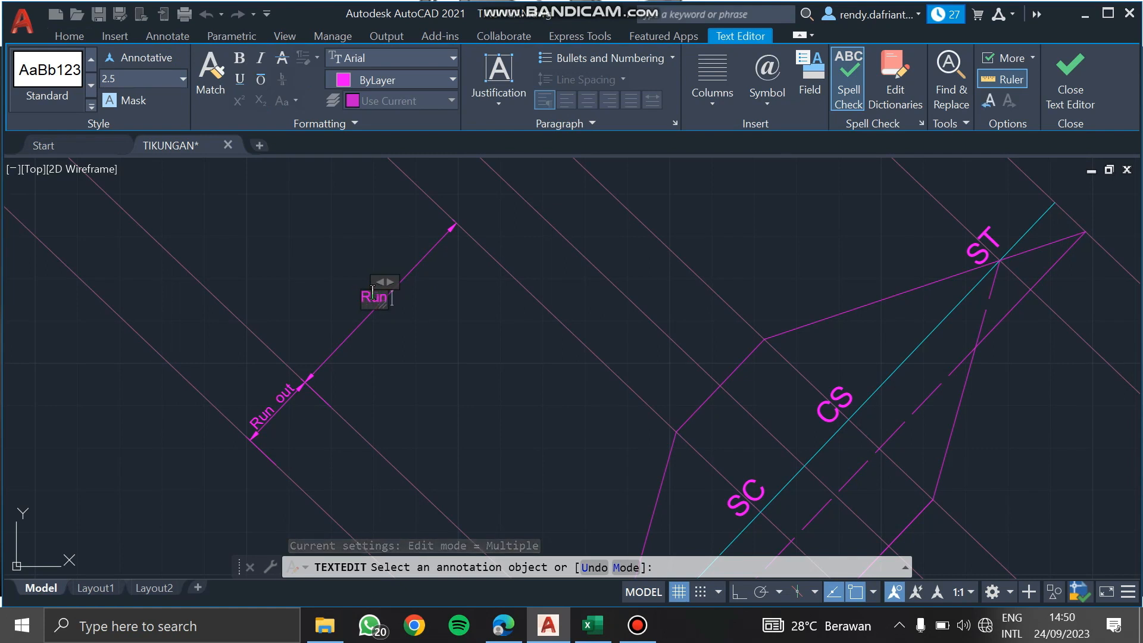
text( off)
click(480, 365)
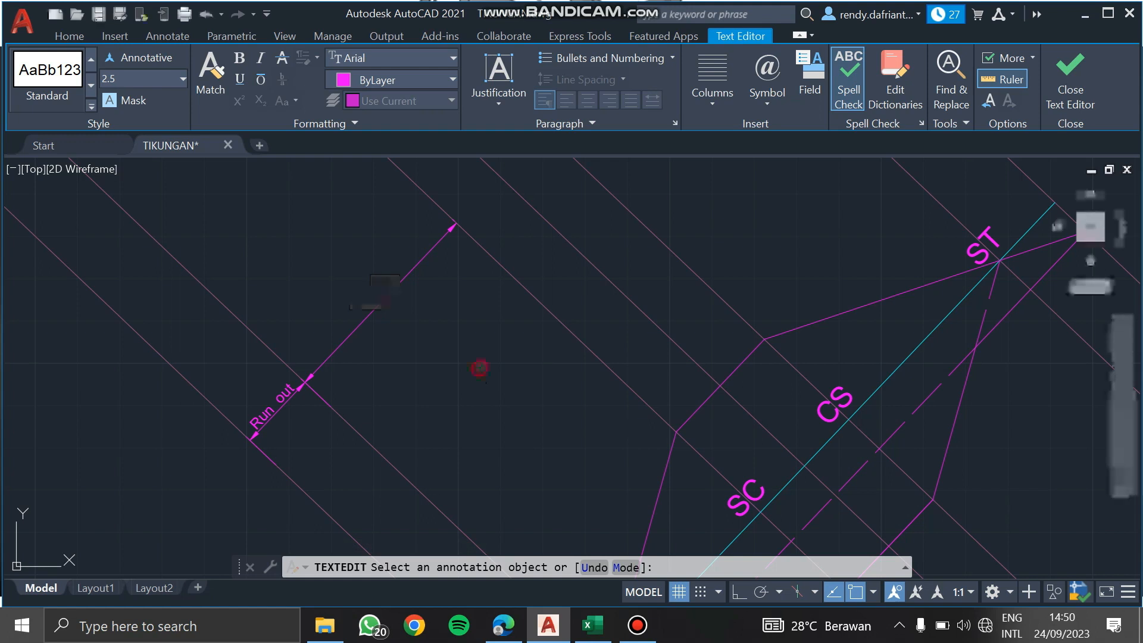
key(Escape)
Mirror the Run out and Run off dimensions.
click(379, 310)
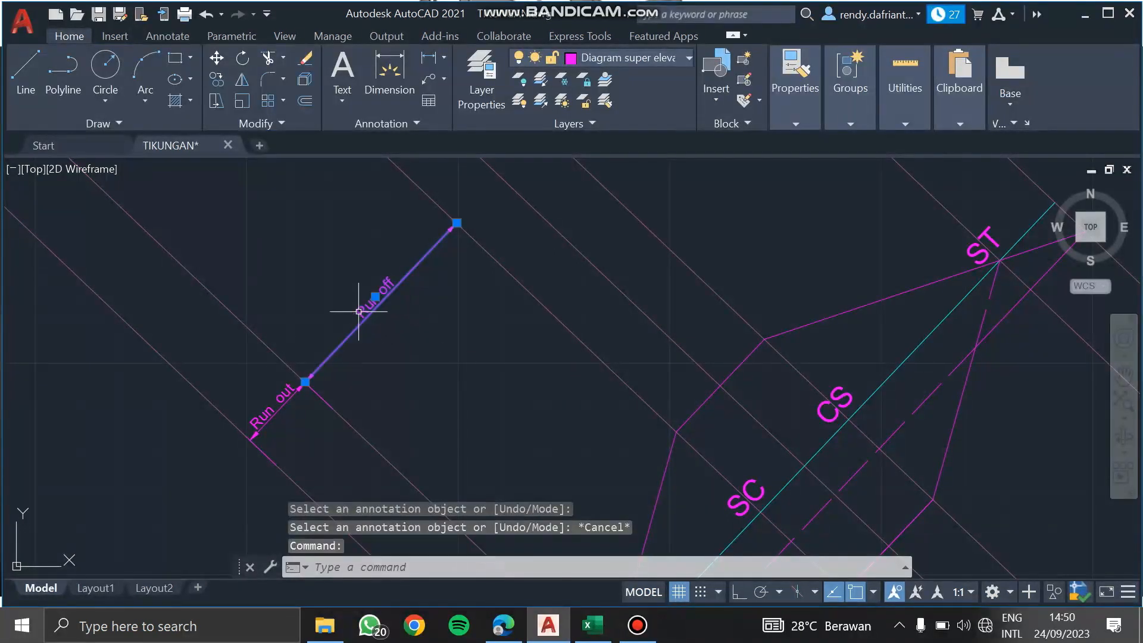
click(271, 408)
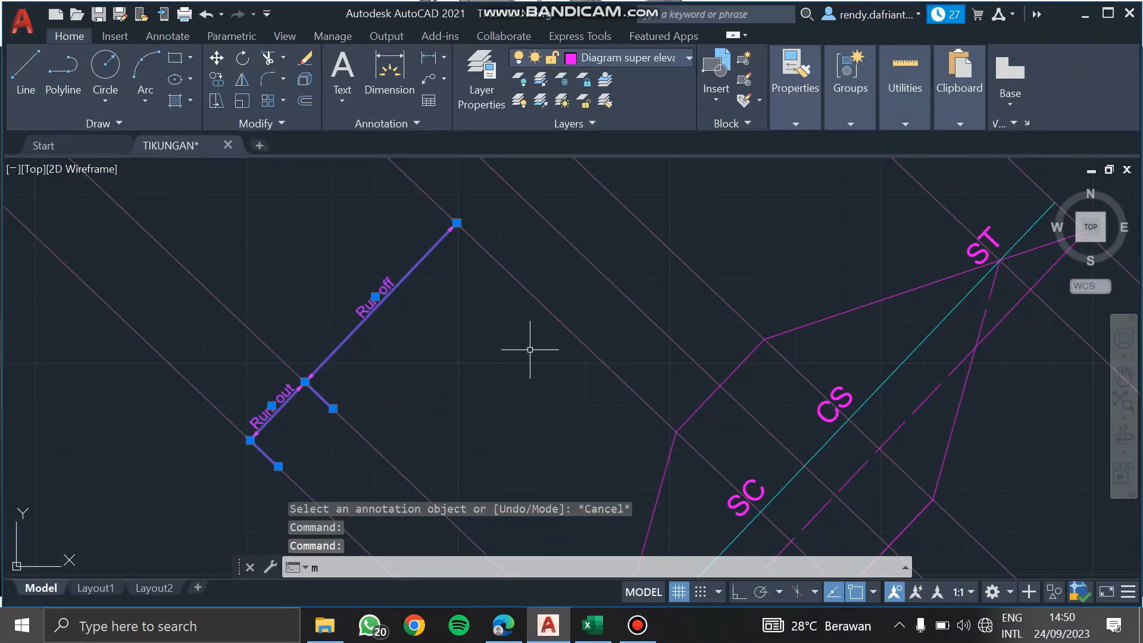
text(MI)
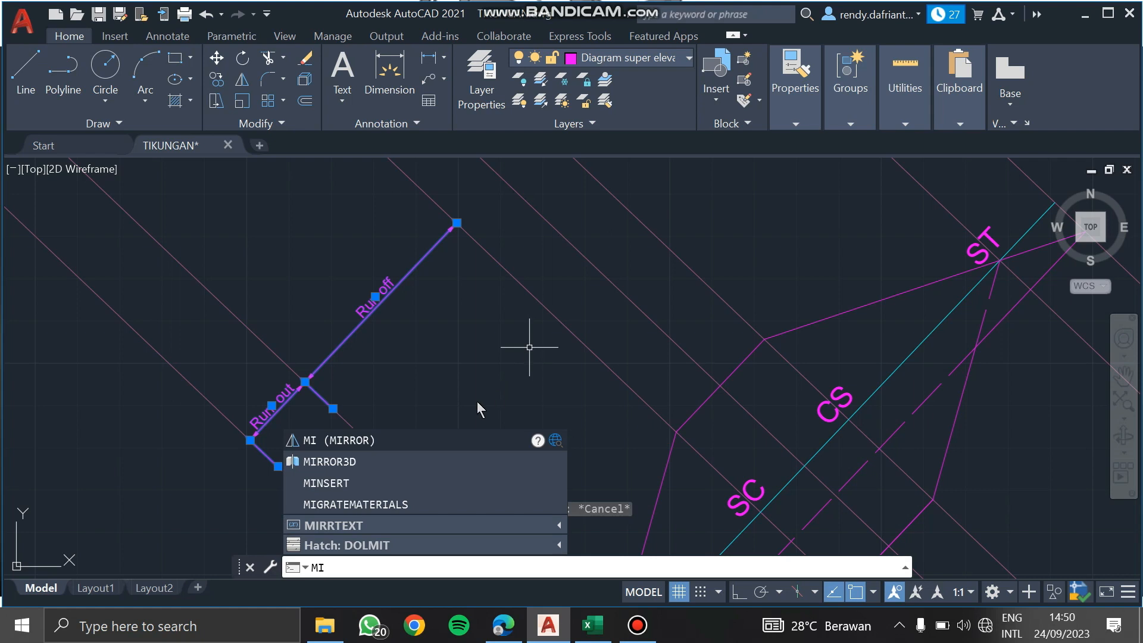
Mirror the Run off and Run out dimensions about the middle guide line between SC and CS, keeping the source objects.
key(Return)
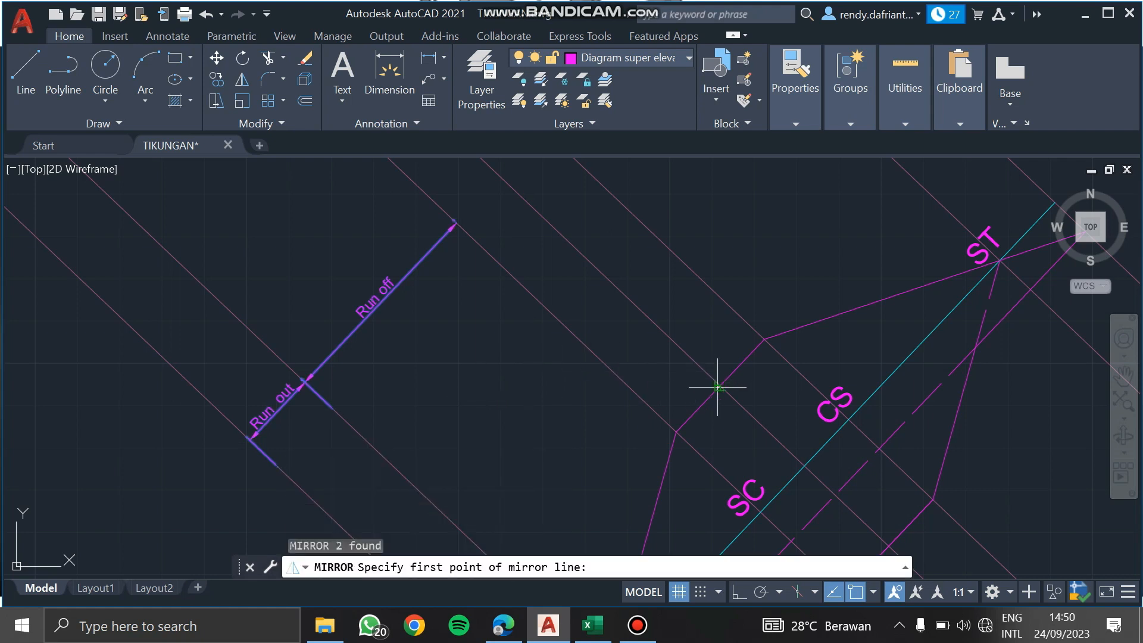
click(718, 387)
click(806, 466)
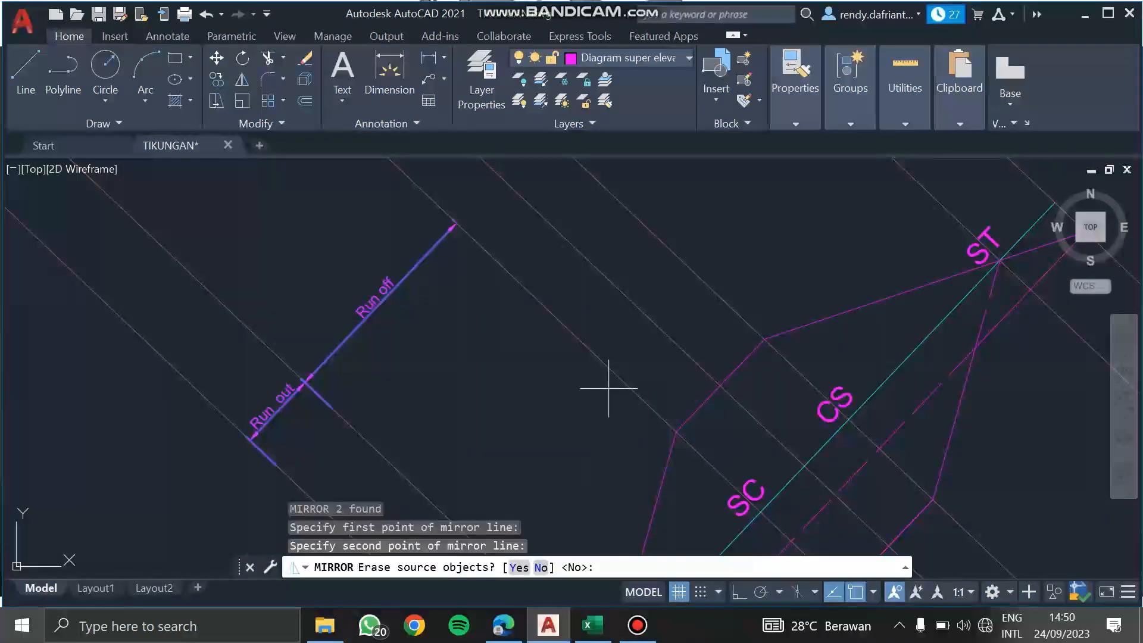
scroll(594, 333, down, 2)
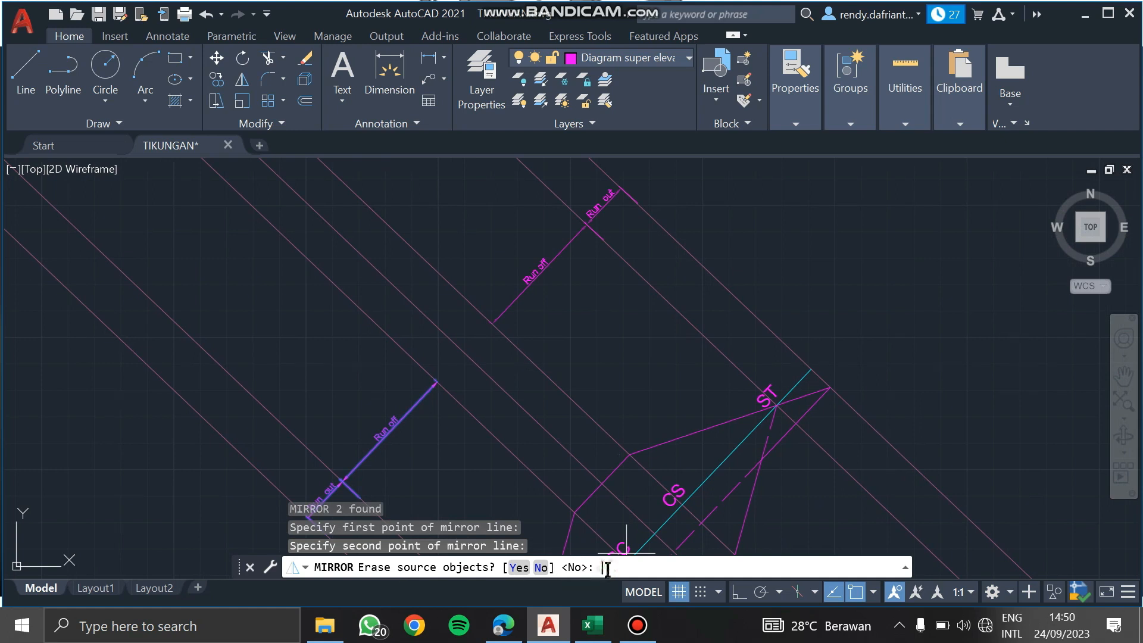
text(No)
key(Return)
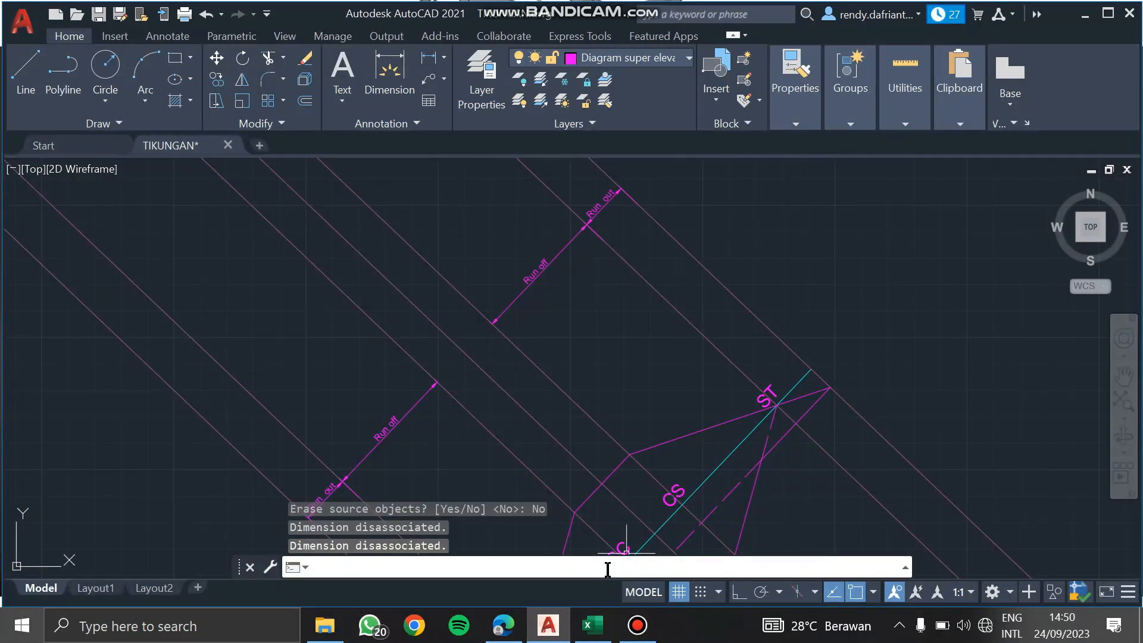
Assign the TS, SC, CS and ST text labels to the layer TS SC CS ST.
scroll(619, 316, down, 3)
scroll(608, 371, up, 3)
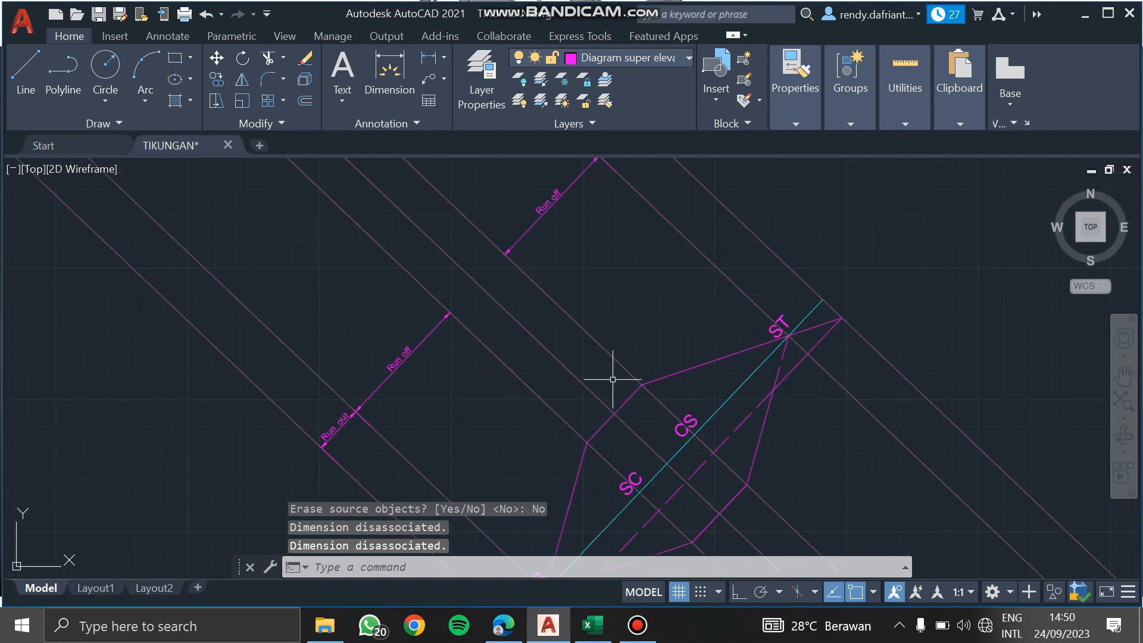
middle_drag(612, 379, 553, 329)
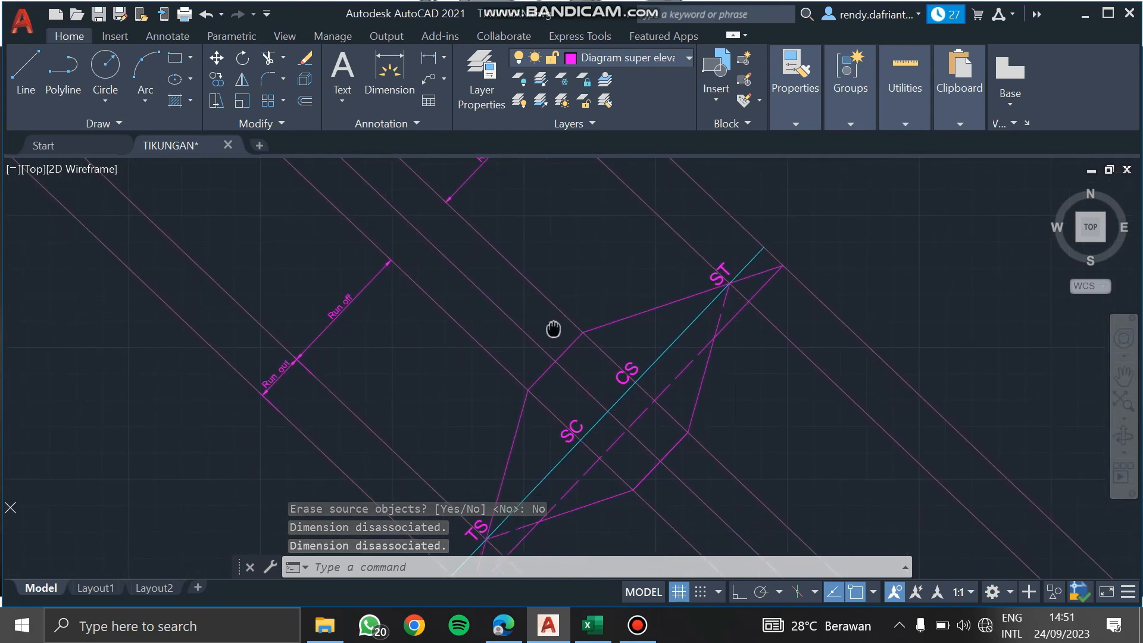
middle_drag(612, 428, 606, 345)
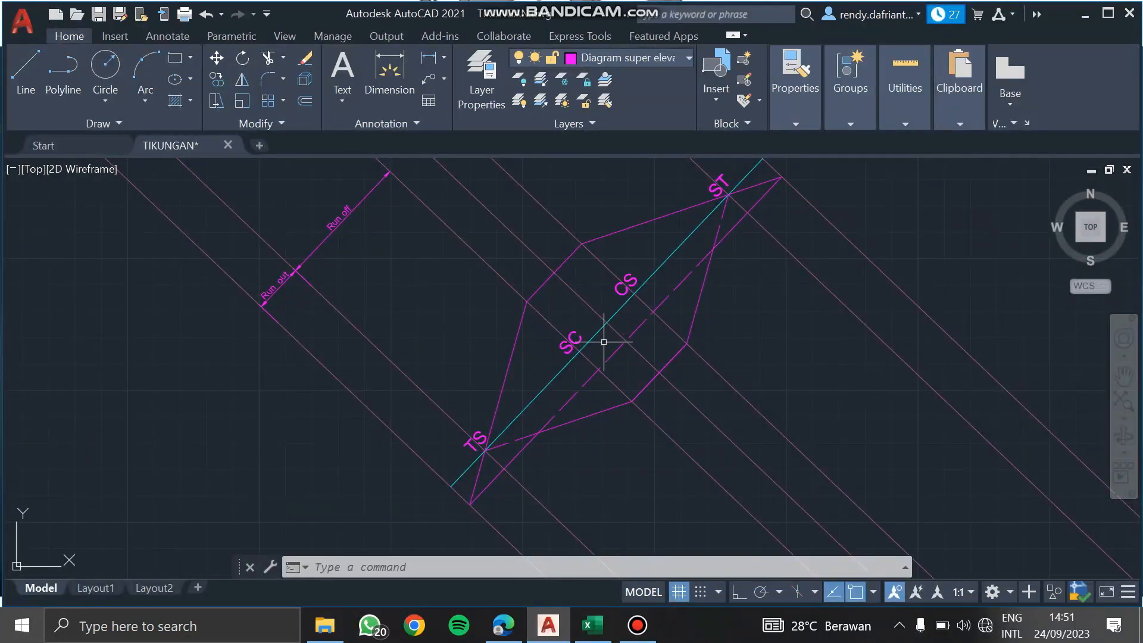
middle_drag(604, 387, 519, 252)
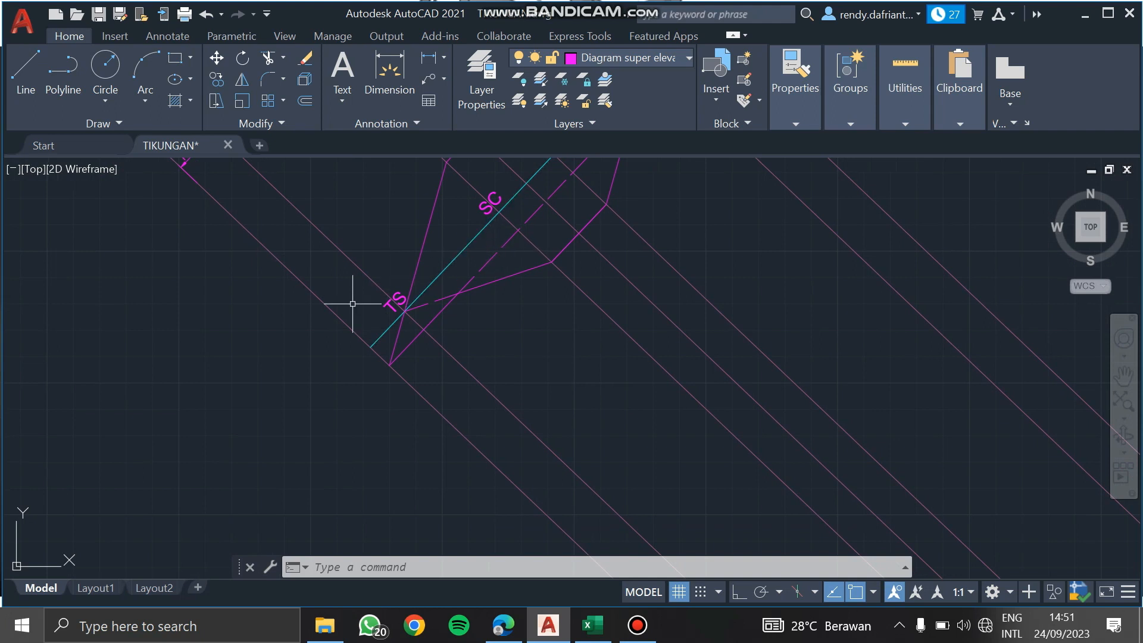
click(617, 66)
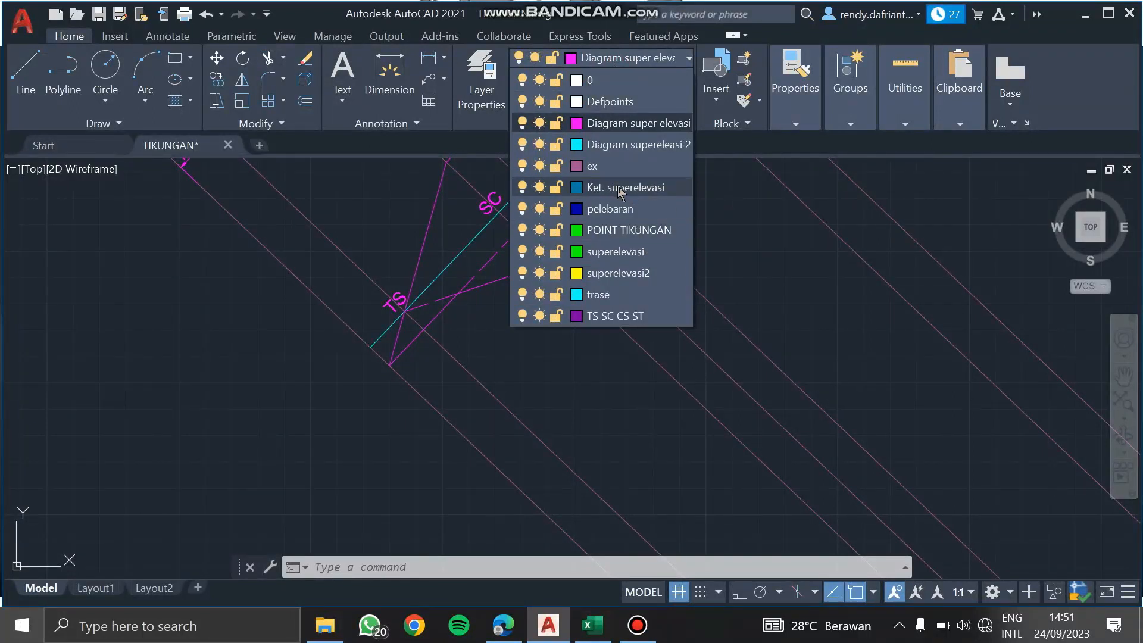
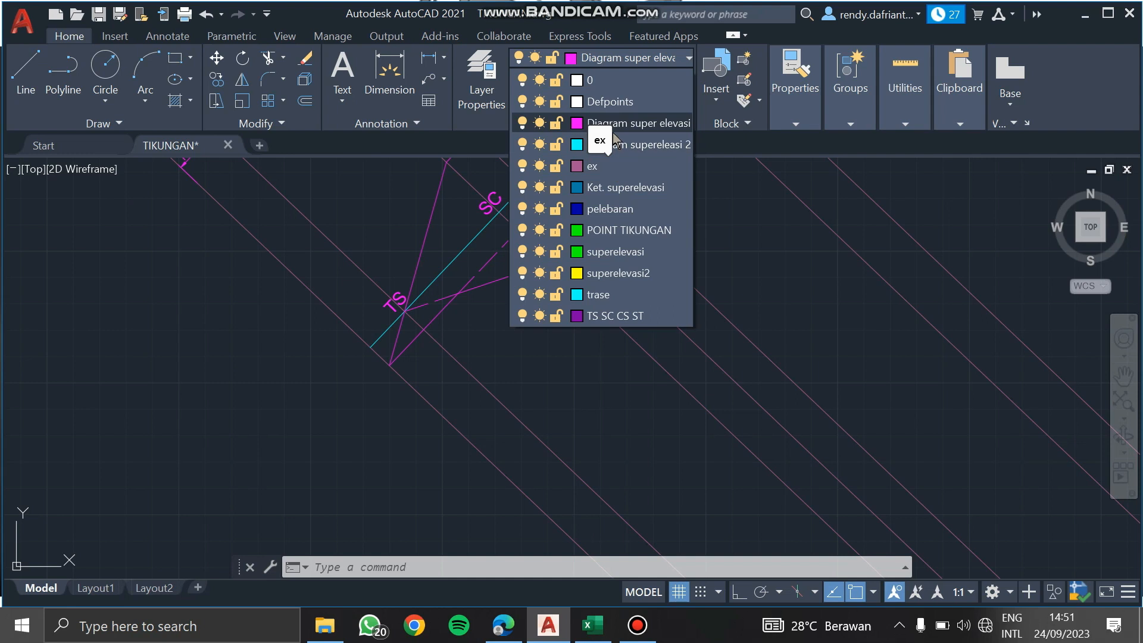
click(398, 303)
click(396, 299)
click(489, 204)
middle_drag(608, 219, 567, 354)
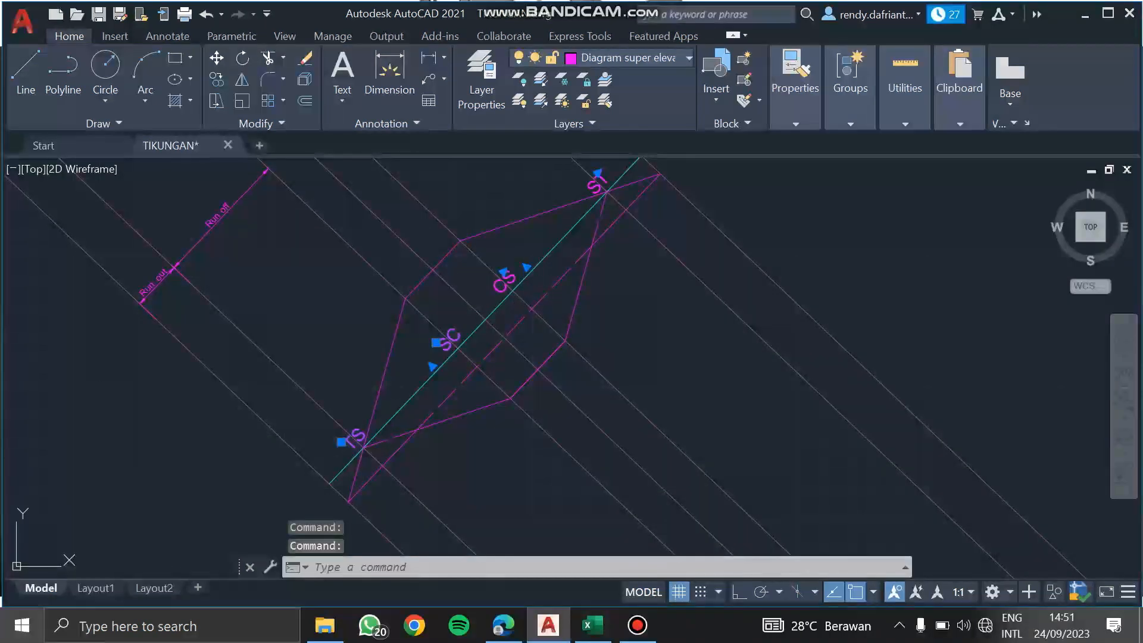
click(515, 275)
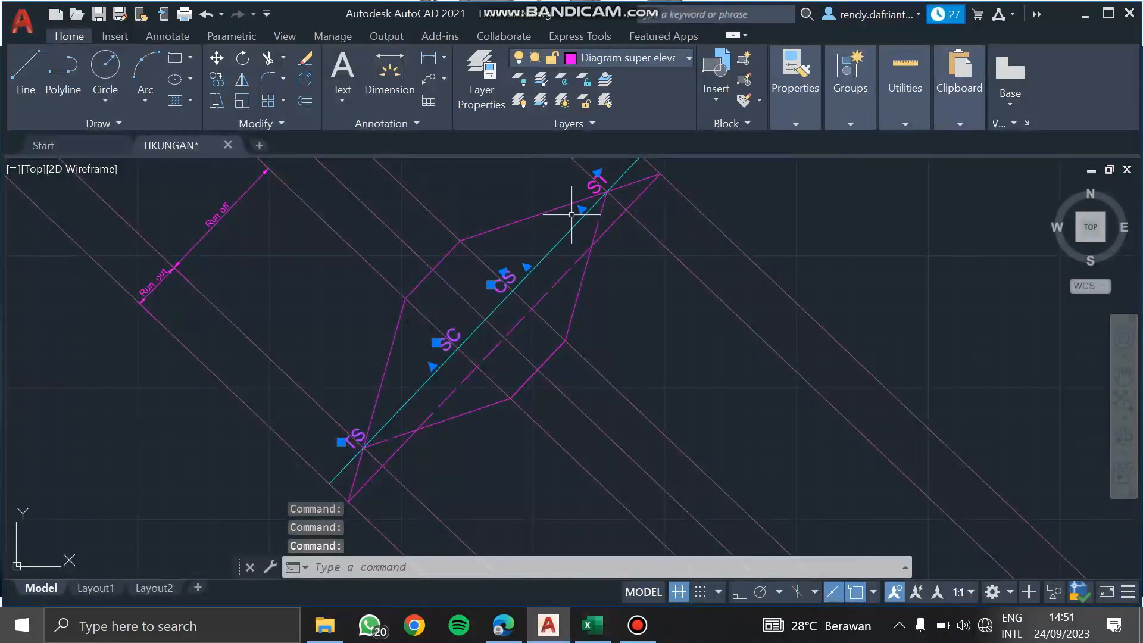
click(623, 59)
key(Escape)
Draw a short cross line perpendicular between the two lowest parallel guide lines, below the TS end of the diagram.
middle_drag(635, 351, 628, 284)
middle_drag(479, 409, 482, 332)
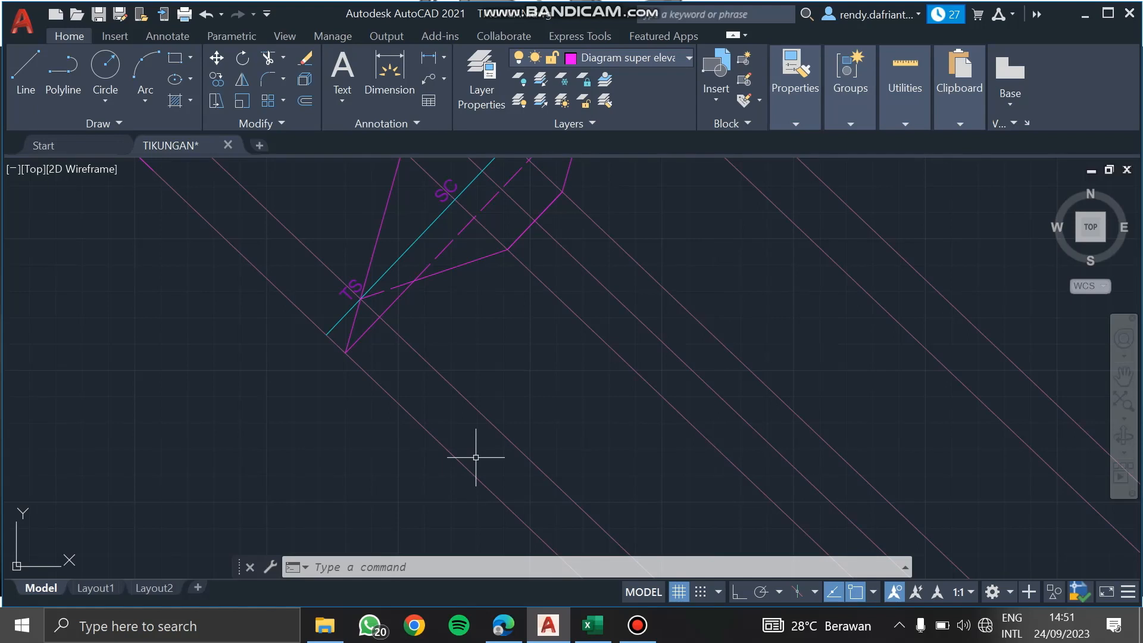
text(l)
key(Return)
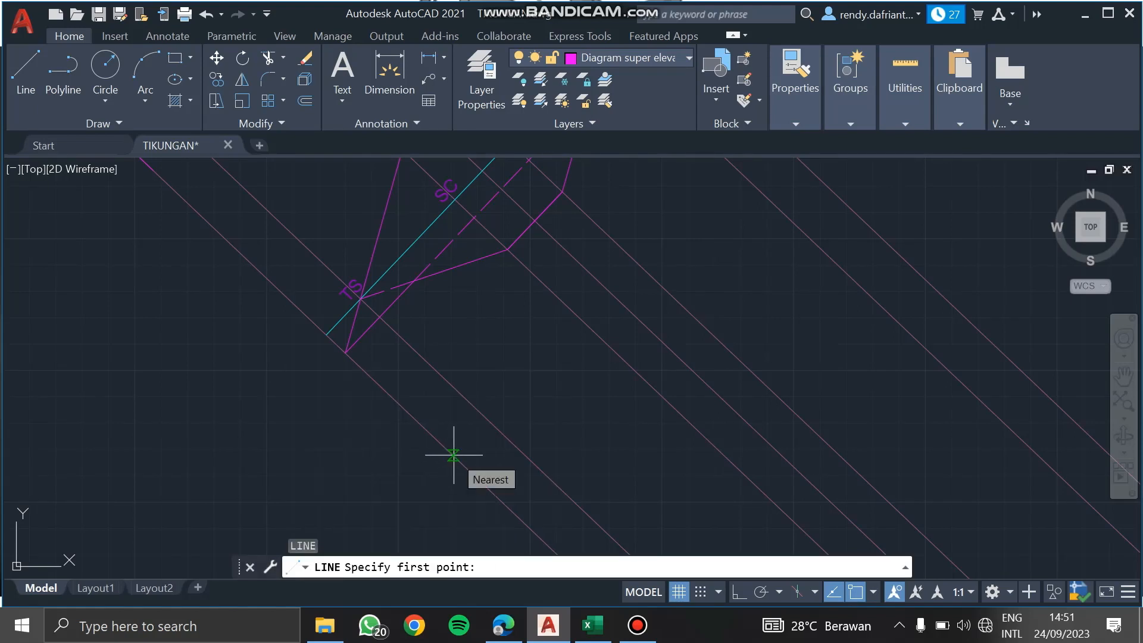
click(452, 454)
middle_drag(439, 515, 377, 395)
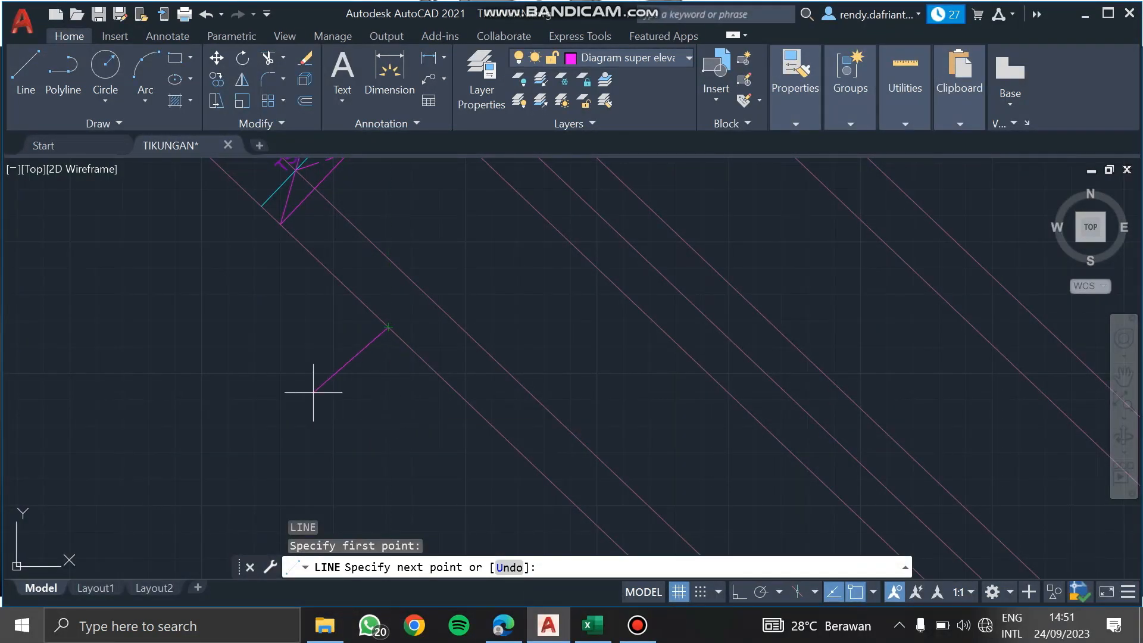
middle_drag(312, 394, 273, 564)
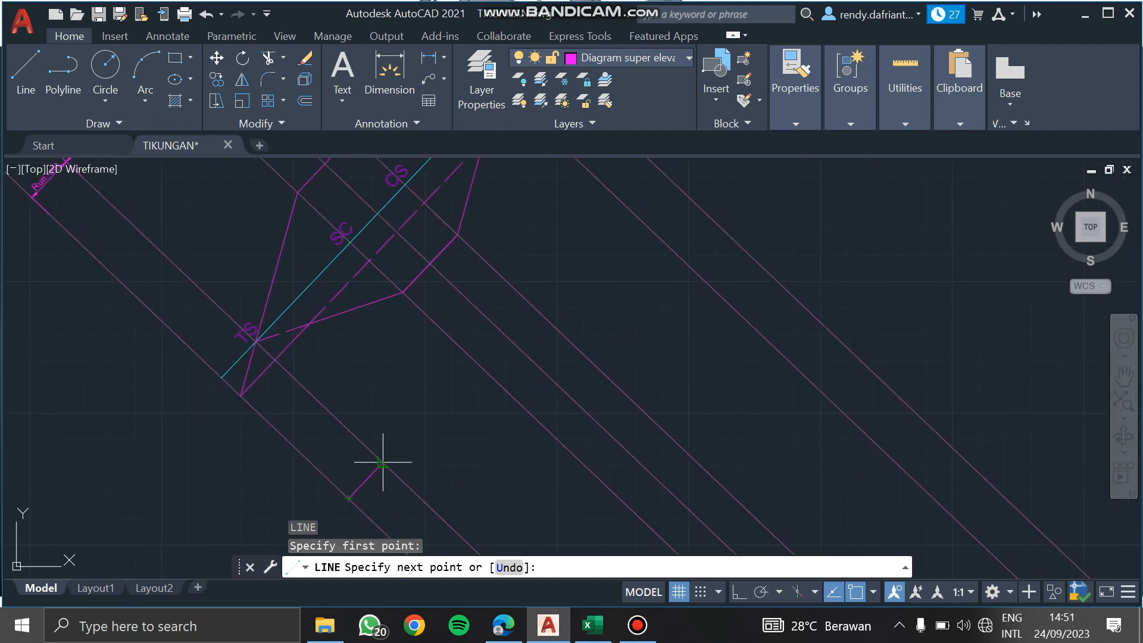
middle_drag(383, 462, 425, 279)
scroll(424, 279, up, 4)
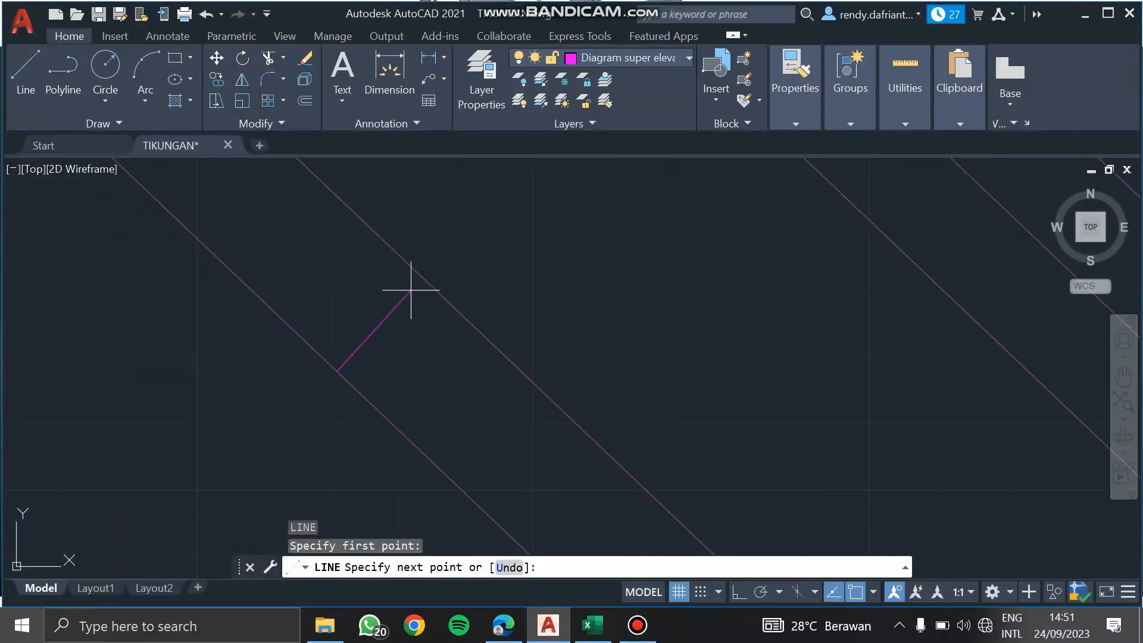
click(424, 281)
key(Escape)
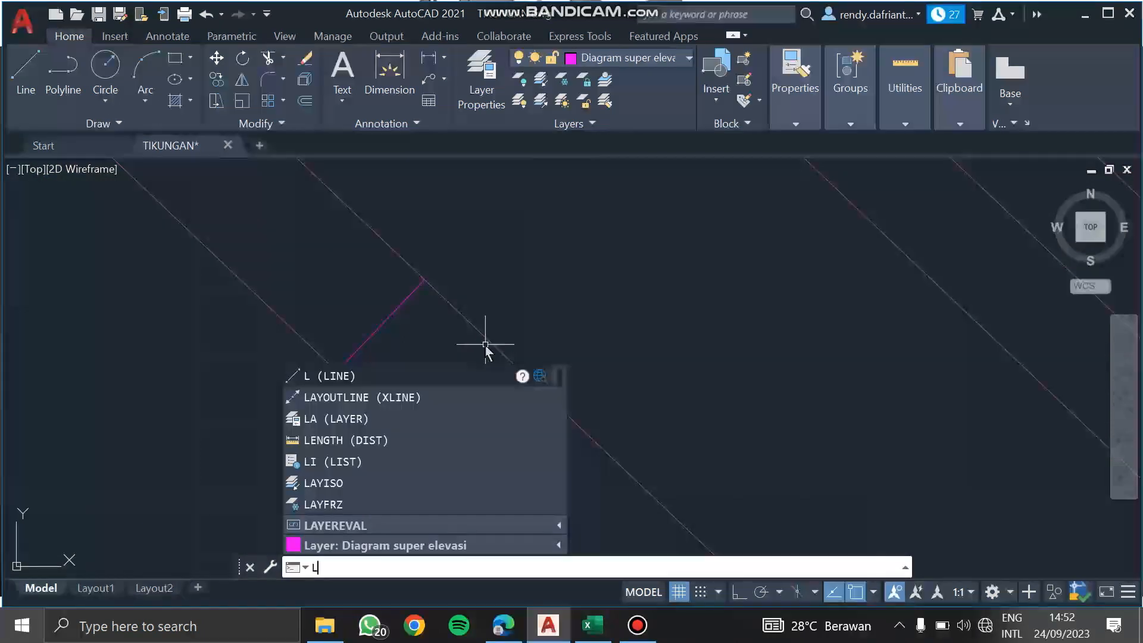
key(Return)
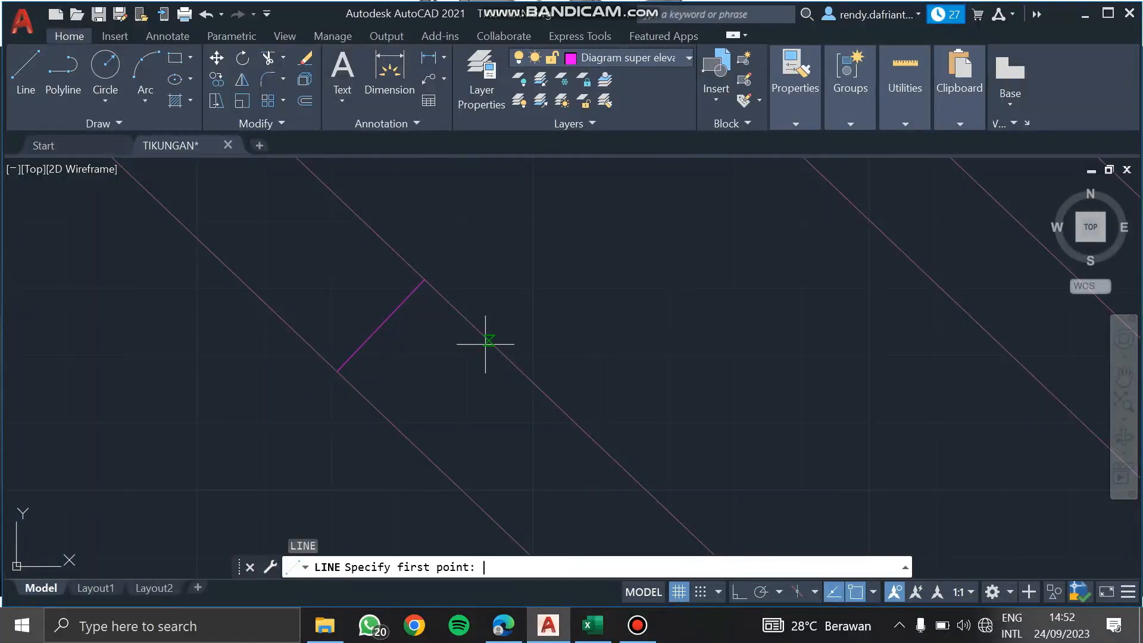
click(336, 371)
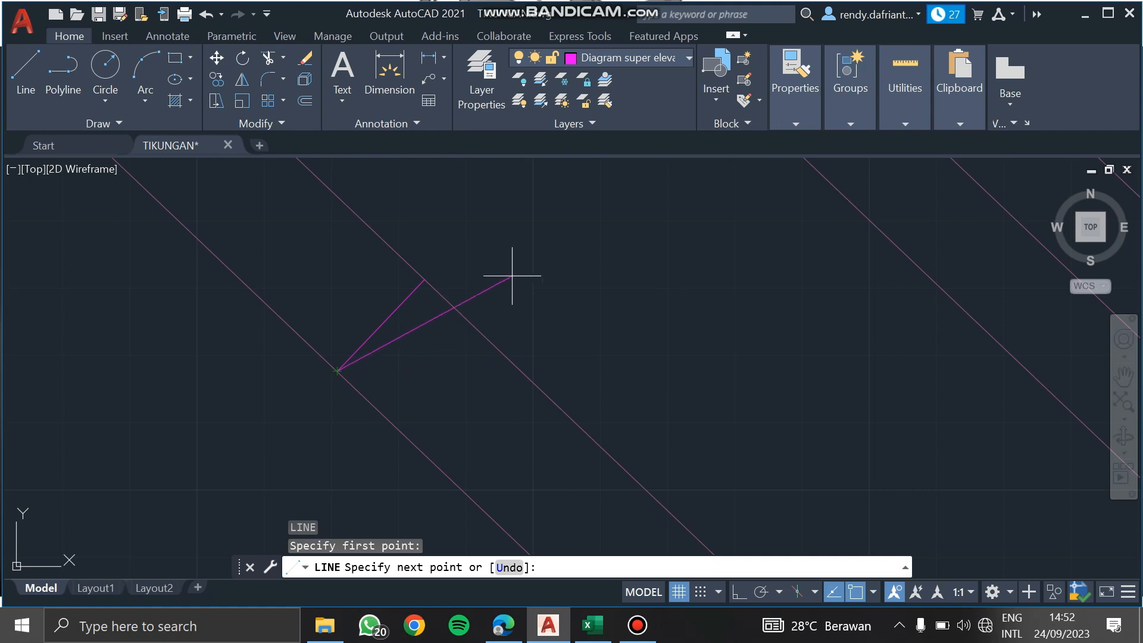
middle_drag(516, 280, 522, 354)
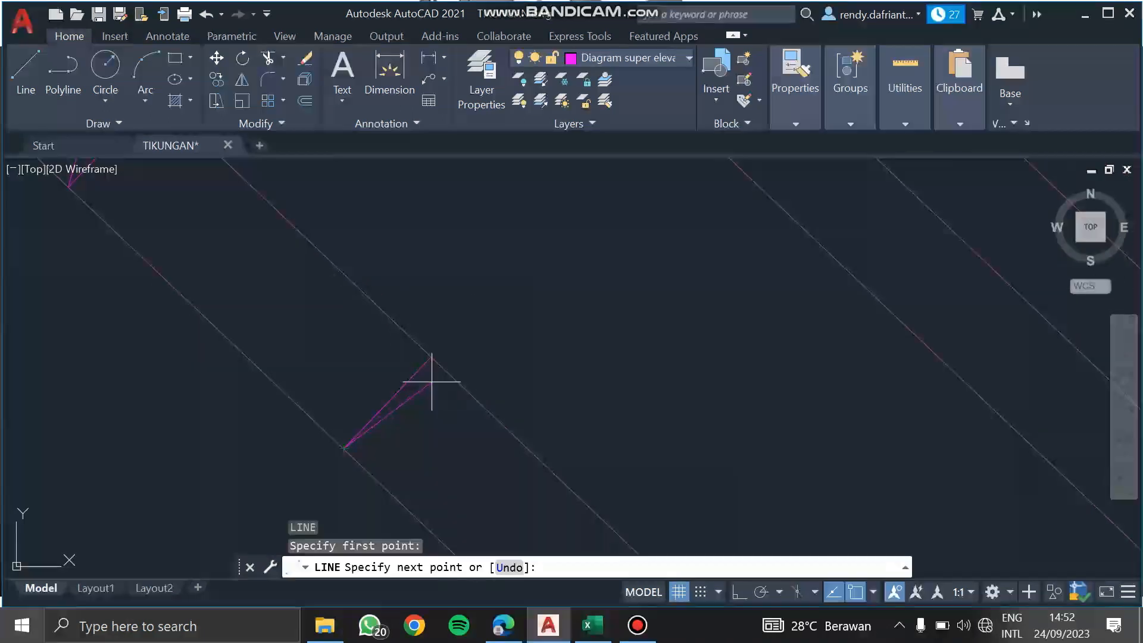
key(Escape)
Draw a line along the guide line from the cross line's upper end to the diagonal crossing beside TS.
text(l)
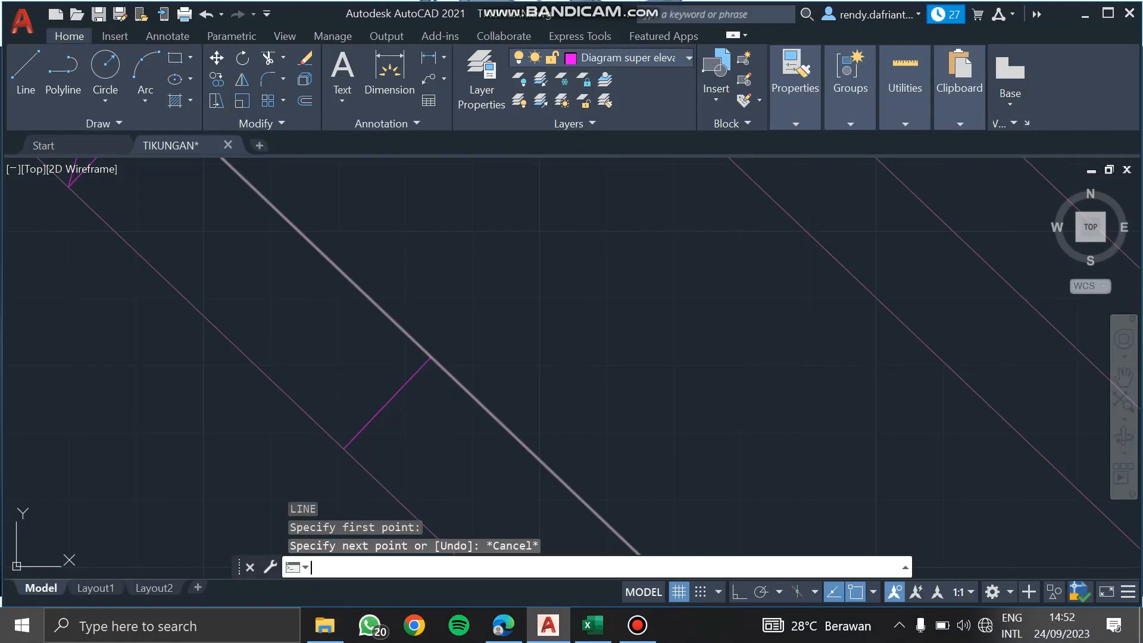
key(Return)
click(431, 356)
scroll(533, 454, down, 2)
middle_drag(536, 457, 355, 299)
scroll(466, 362, down, 4)
middle_drag(466, 363, 307, 241)
scroll(428, 346, down, 3)
middle_drag(429, 345, 454, 360)
scroll(404, 328, up, 3)
middle_drag(343, 257, 600, 459)
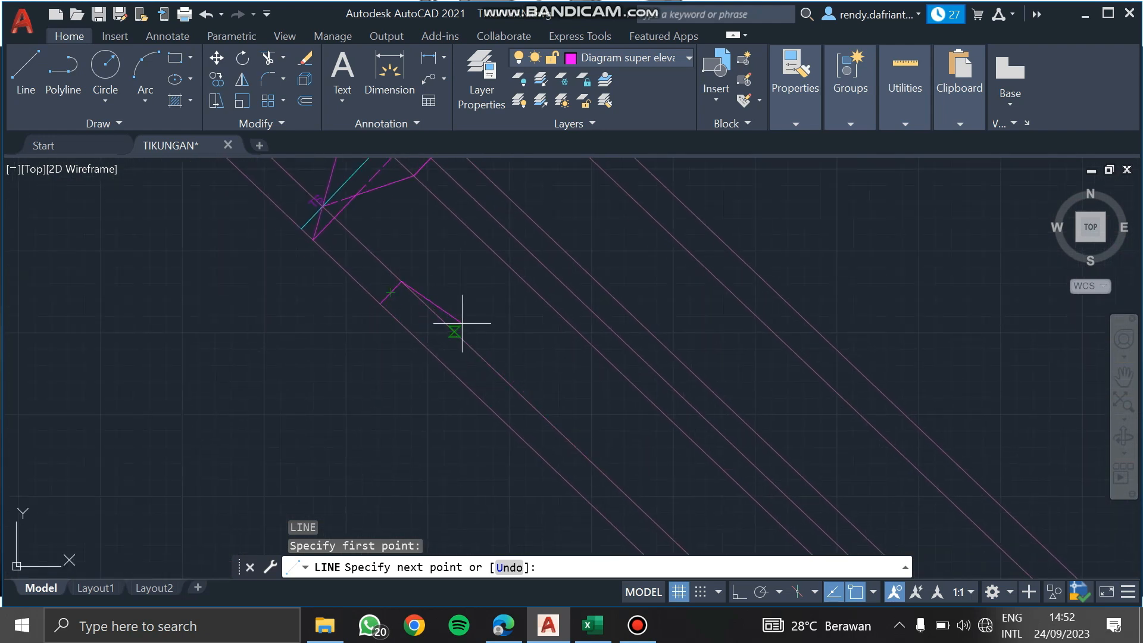
middle_drag(625, 470, 304, 113)
middle_drag(482, 317, 520, 273)
scroll(512, 303, down, 5)
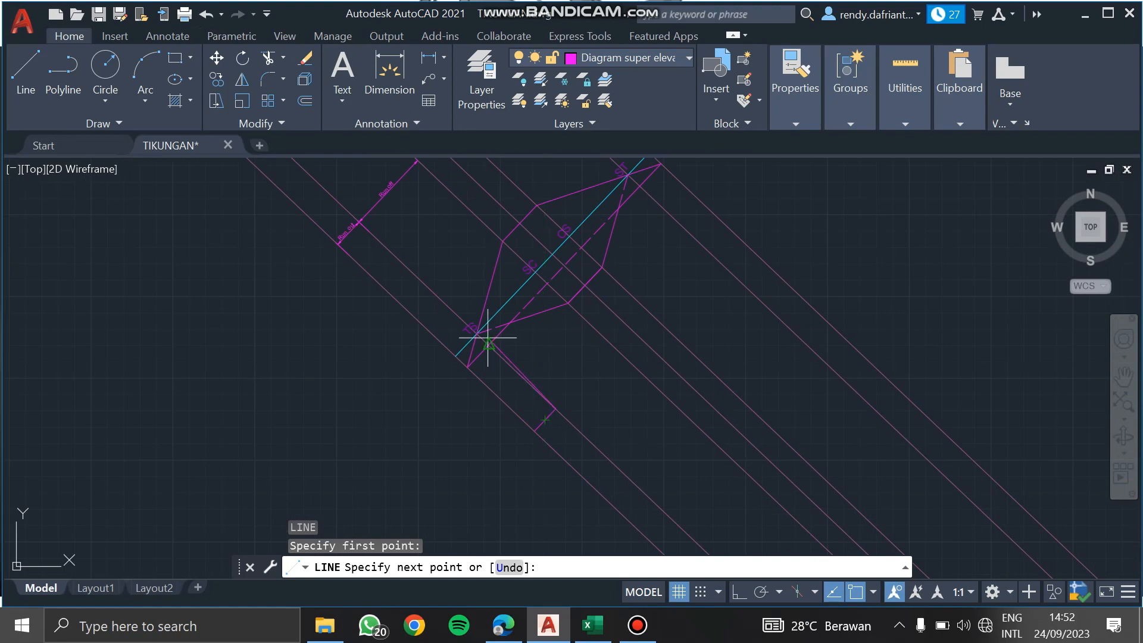
scroll(488, 338, up, 5)
click(430, 322)
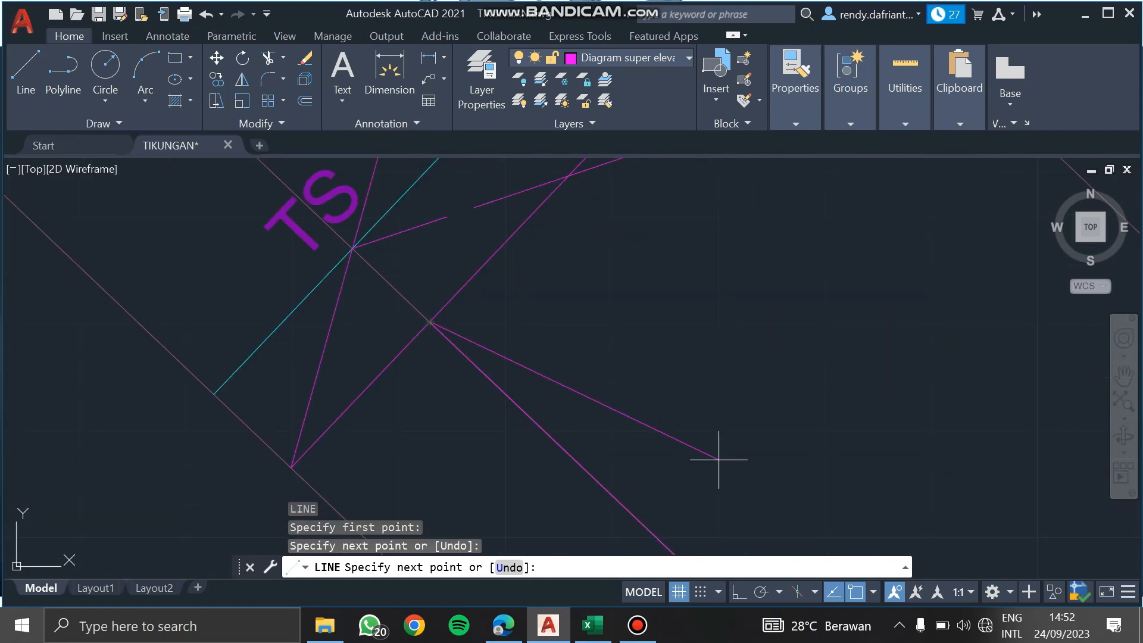
middle_drag(722, 459, 479, 140)
key(Escape)
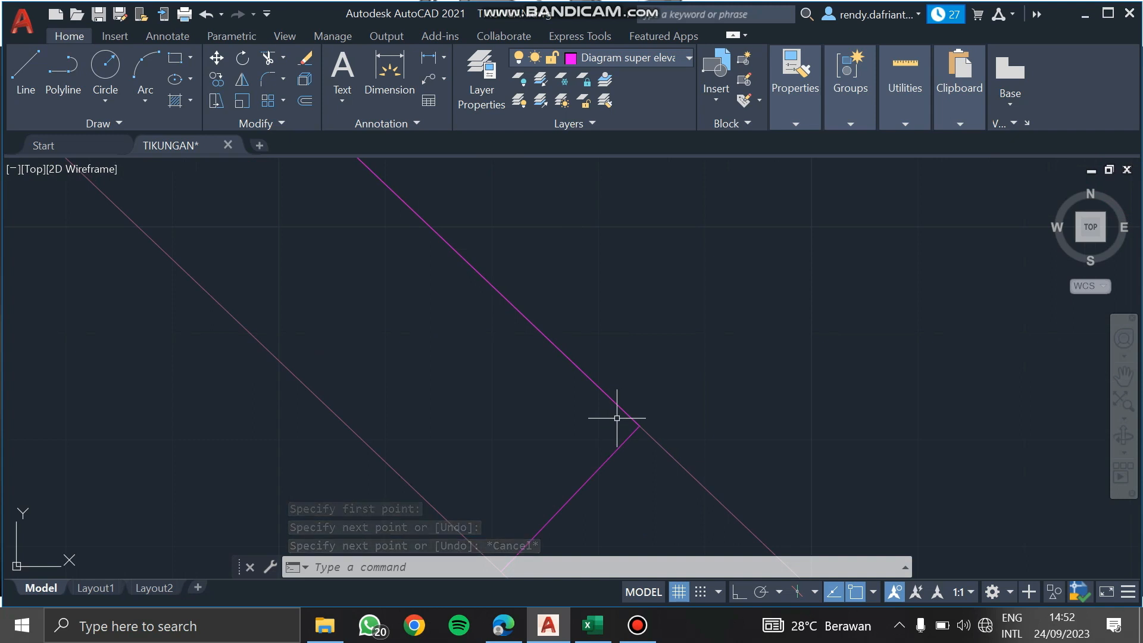
Draw a line 10 units long from the cross line's upper end along the guide line toward TS.
text(1)
key(Return)
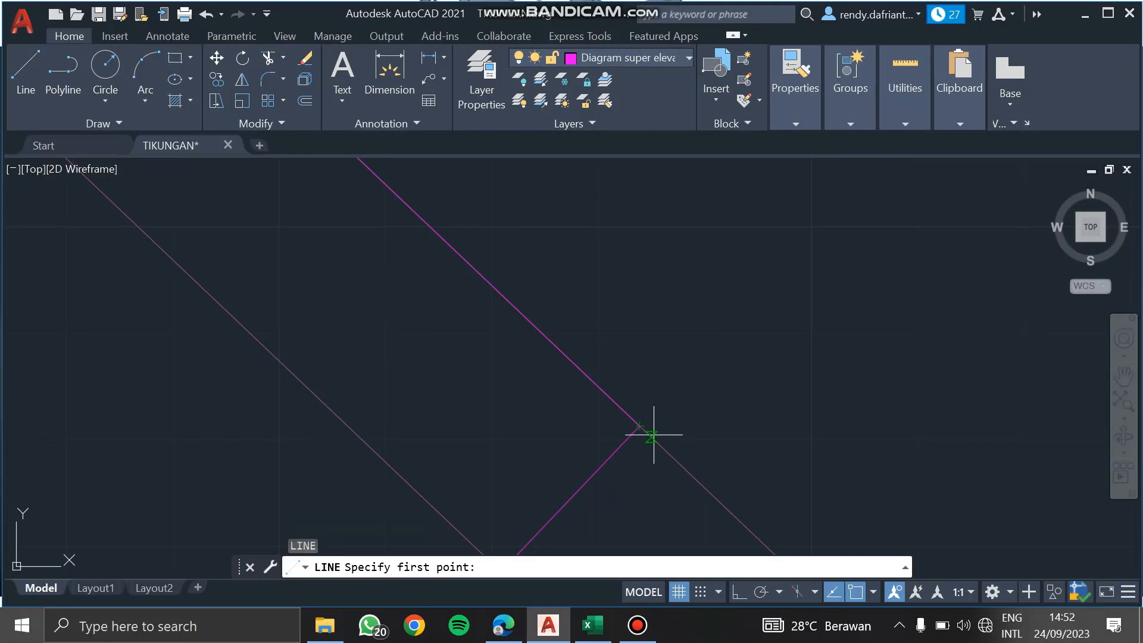
click(640, 425)
scroll(620, 357, down, 3)
scroll(587, 403, up, 4)
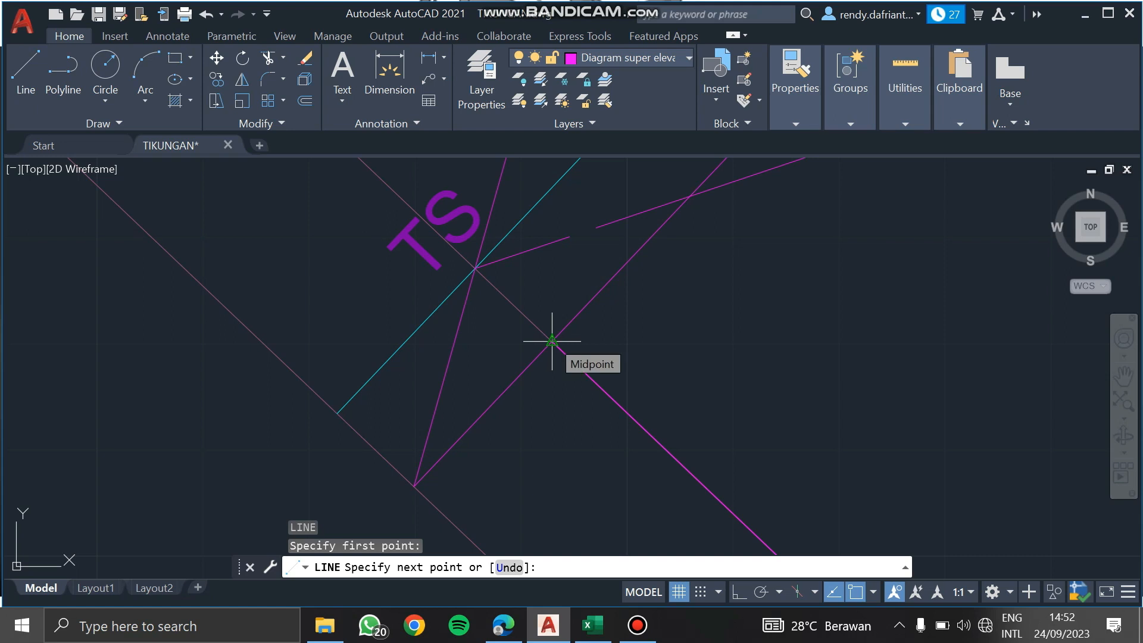
key(Return)
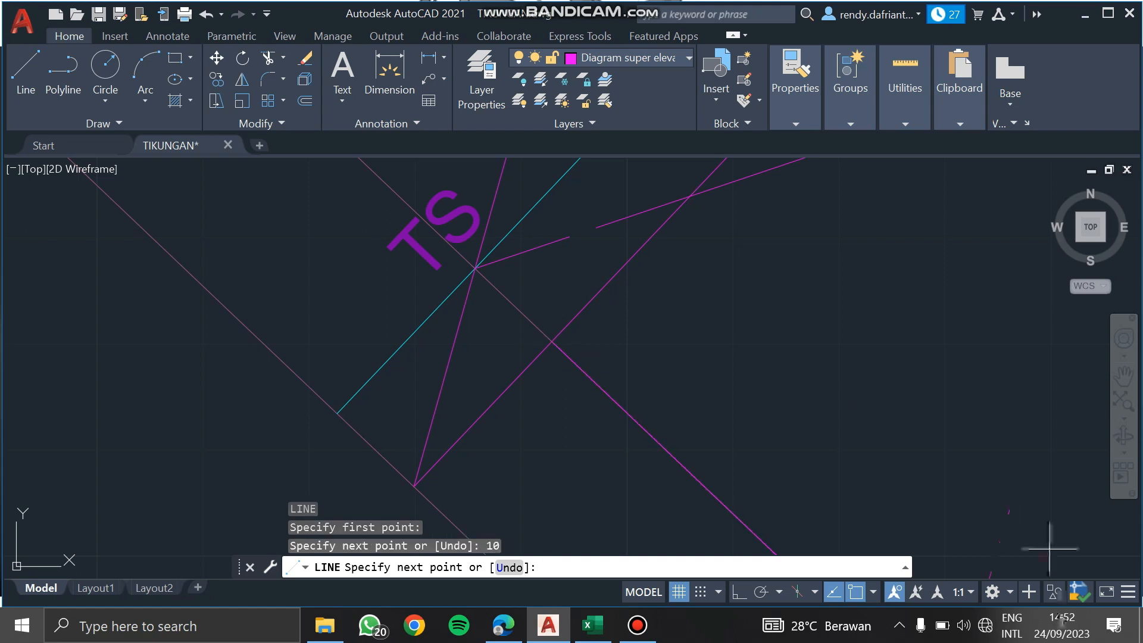
scroll(776, 426, up, 3)
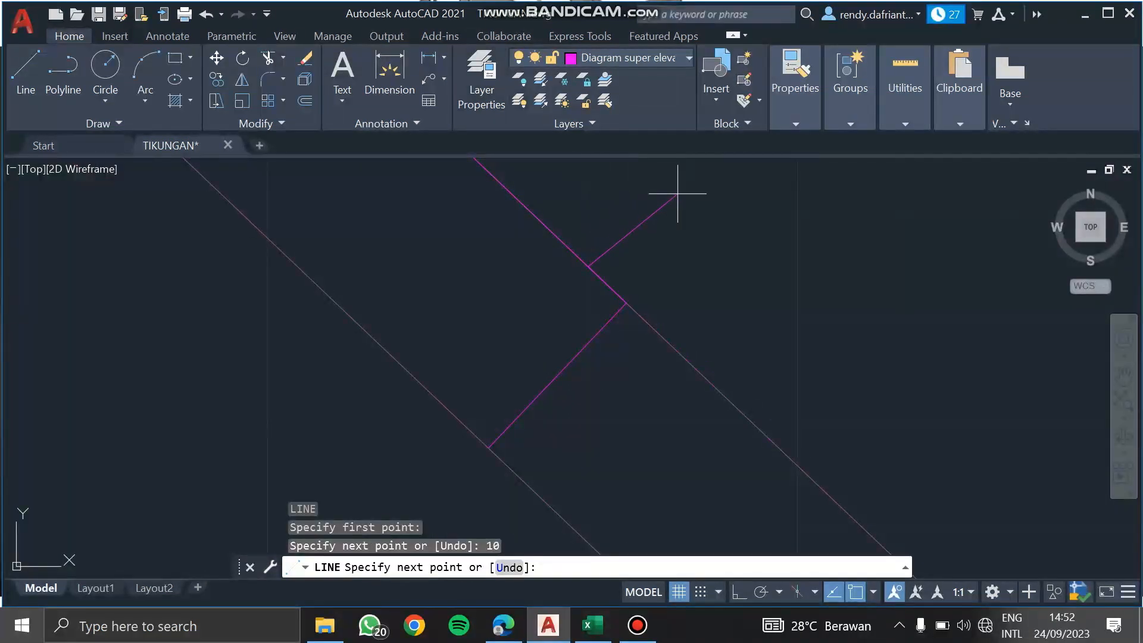
key(Escape)
Erase the long line lying on the guide line between the cross line and the diagonal crossing beside TS.
click(542, 225)
scroll(548, 230, down, 3)
scroll(526, 250, up, 2)
key(Escape)
click(503, 261)
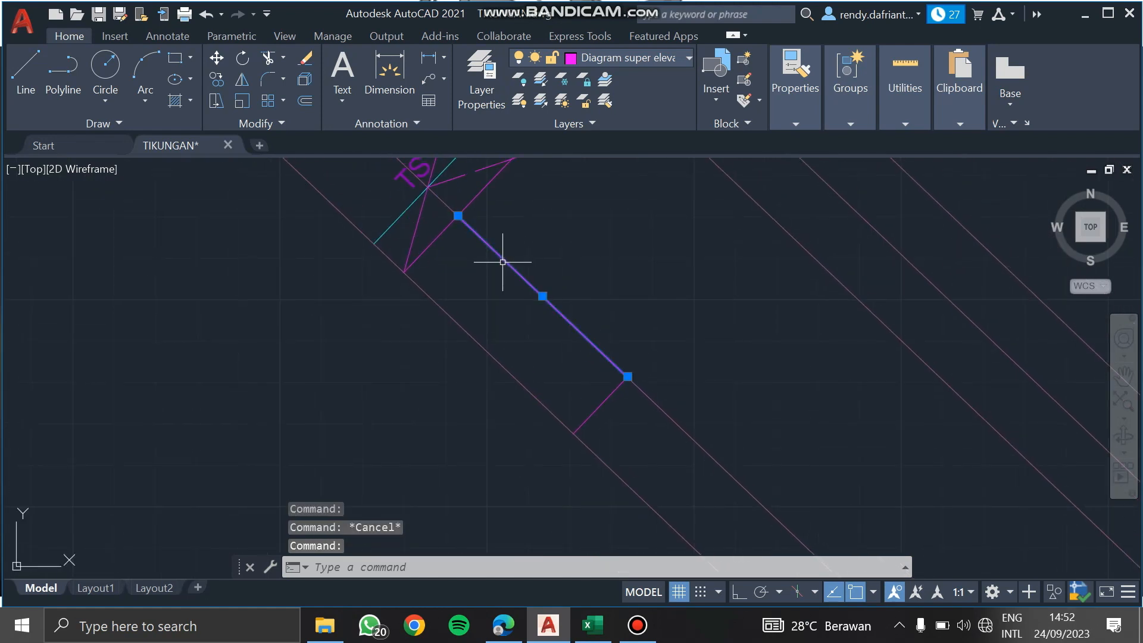
text(e)
key(Return)
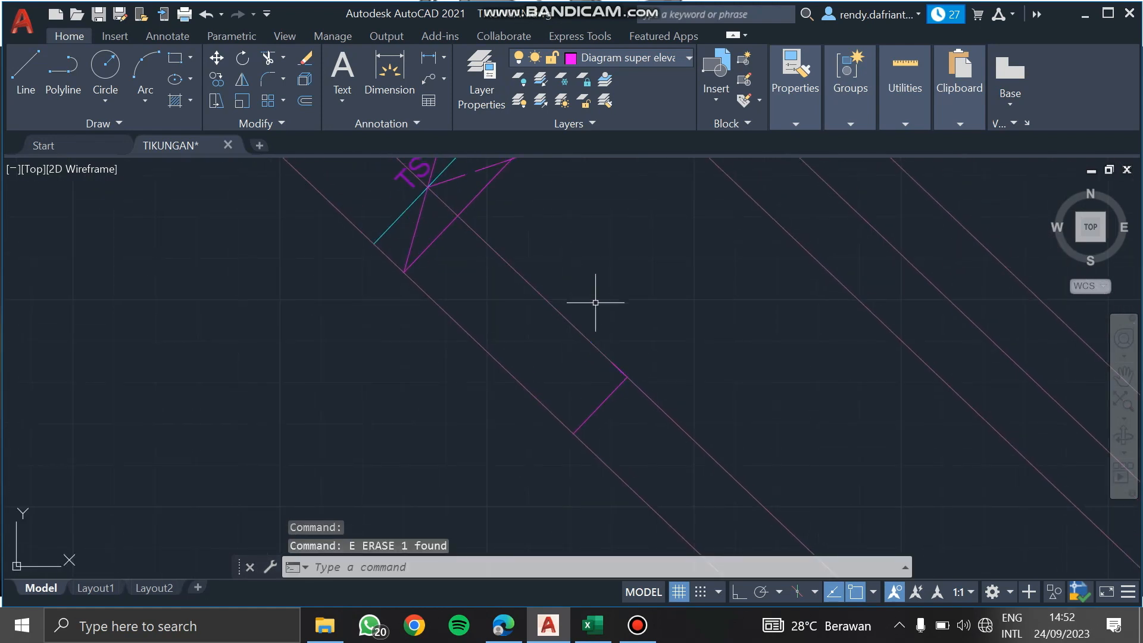
Move the short cross line from one end of the 10-unit line to its other end, toward TS.
key(Escape)
scroll(615, 376, up, 3)
click(616, 402)
text(m)
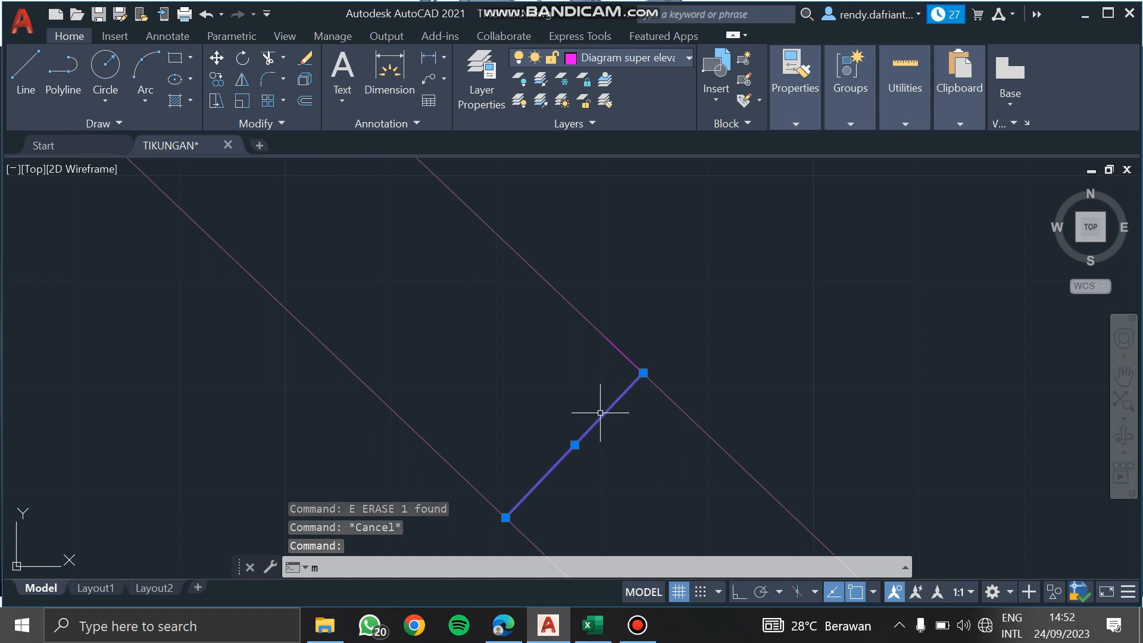
key(Return)
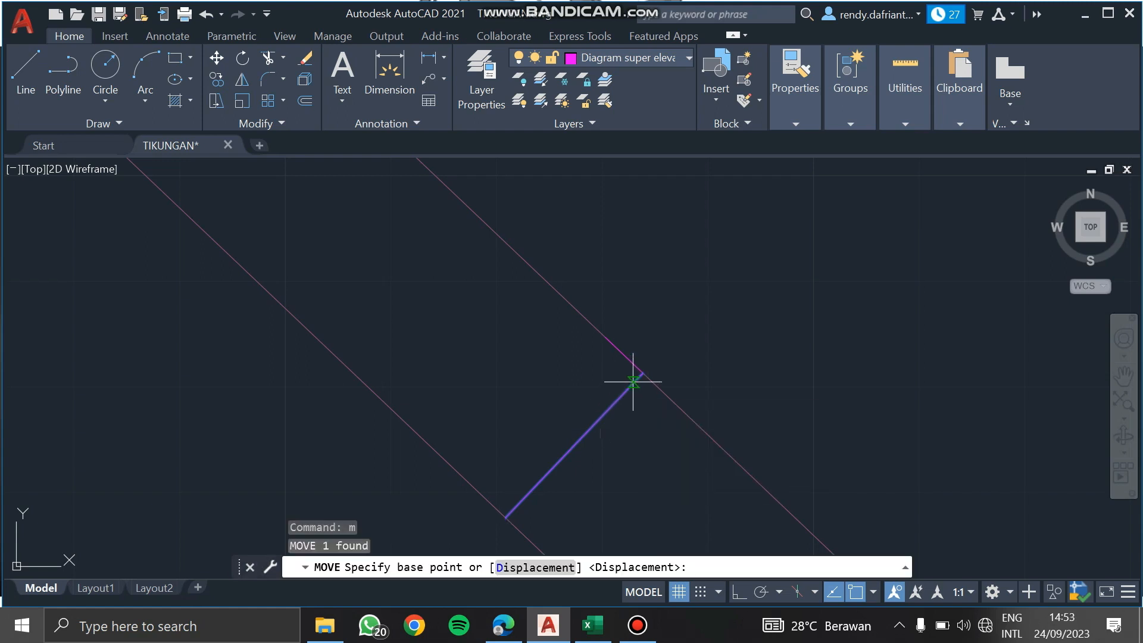
click(642, 373)
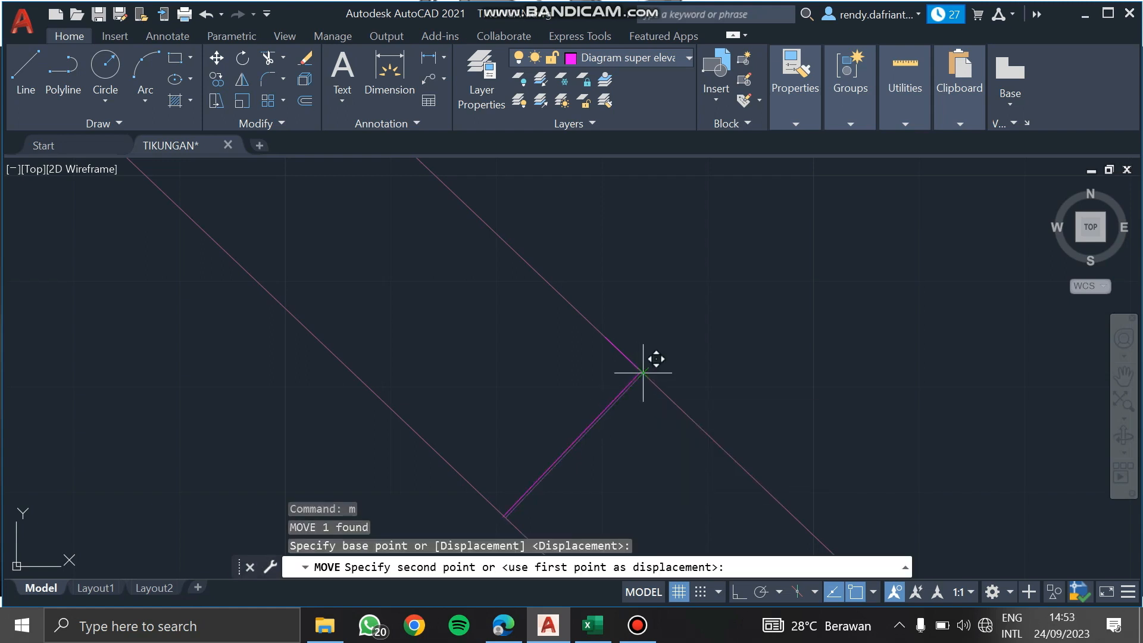
click(608, 333)
scroll(658, 408, down, 5)
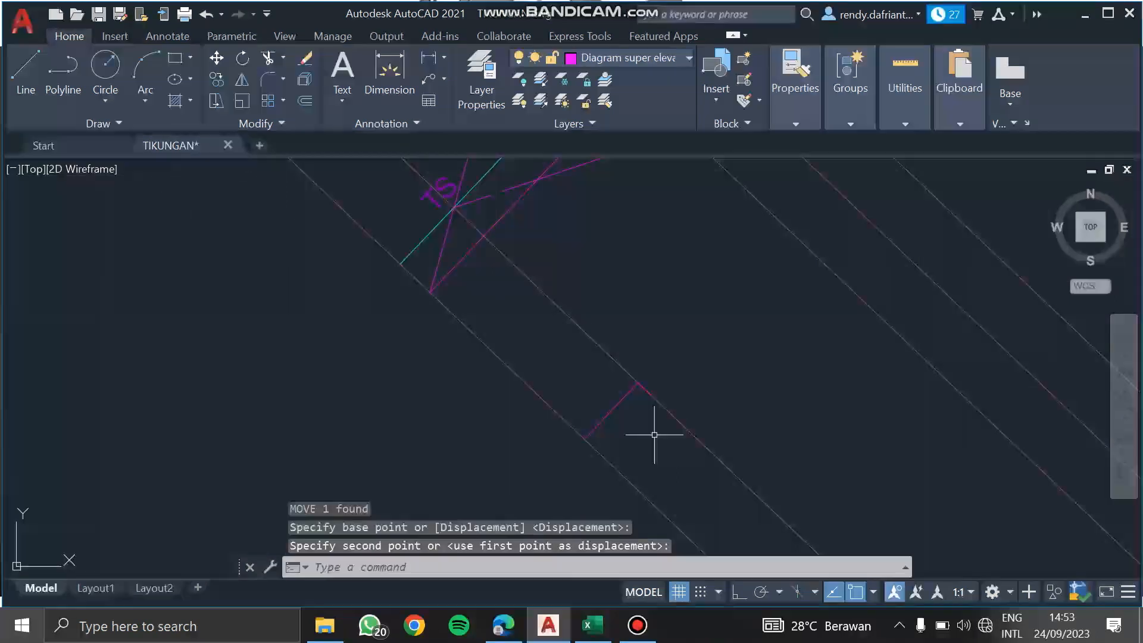
Draw a slanted line from the cross line's lower end to the far end of the 10-unit line.
text(l)
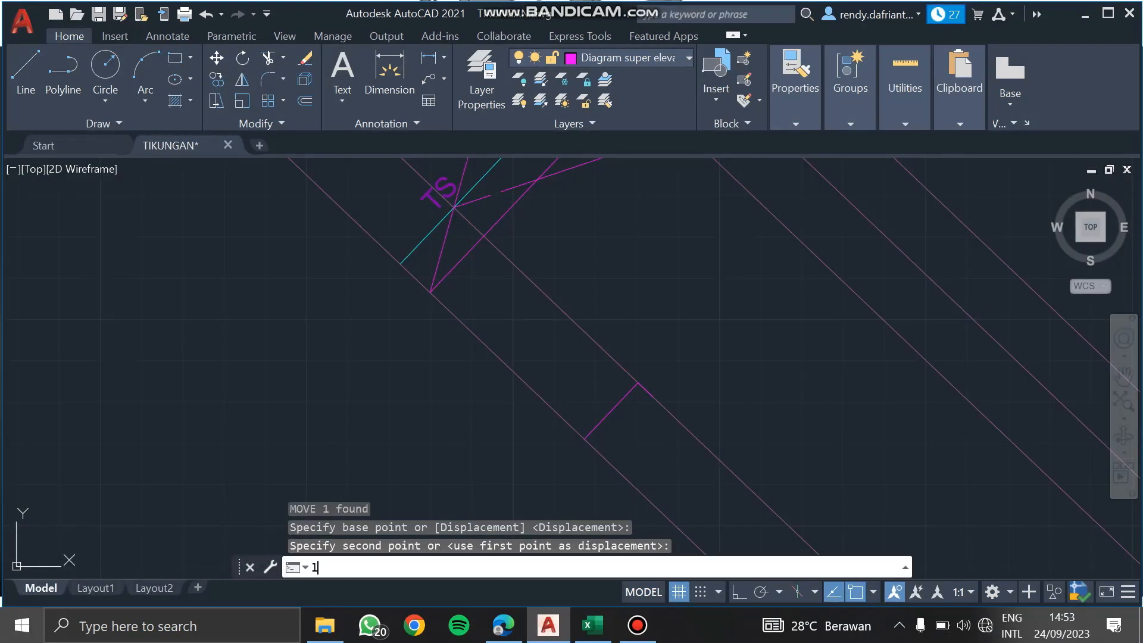
key(Return)
scroll(602, 441, up, 2)
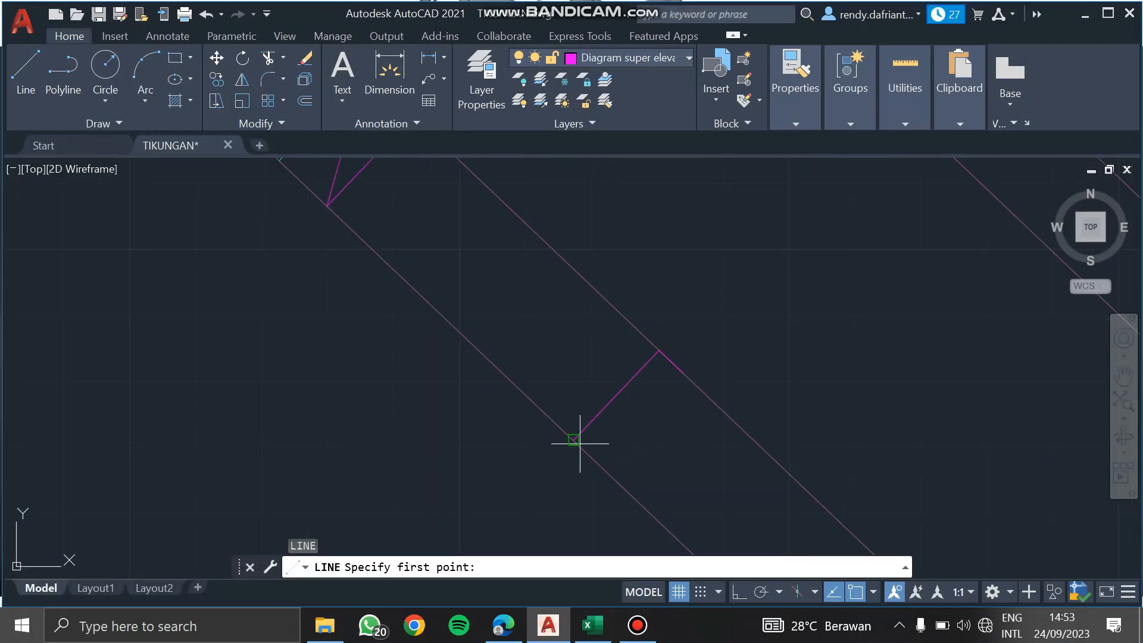
click(573, 439)
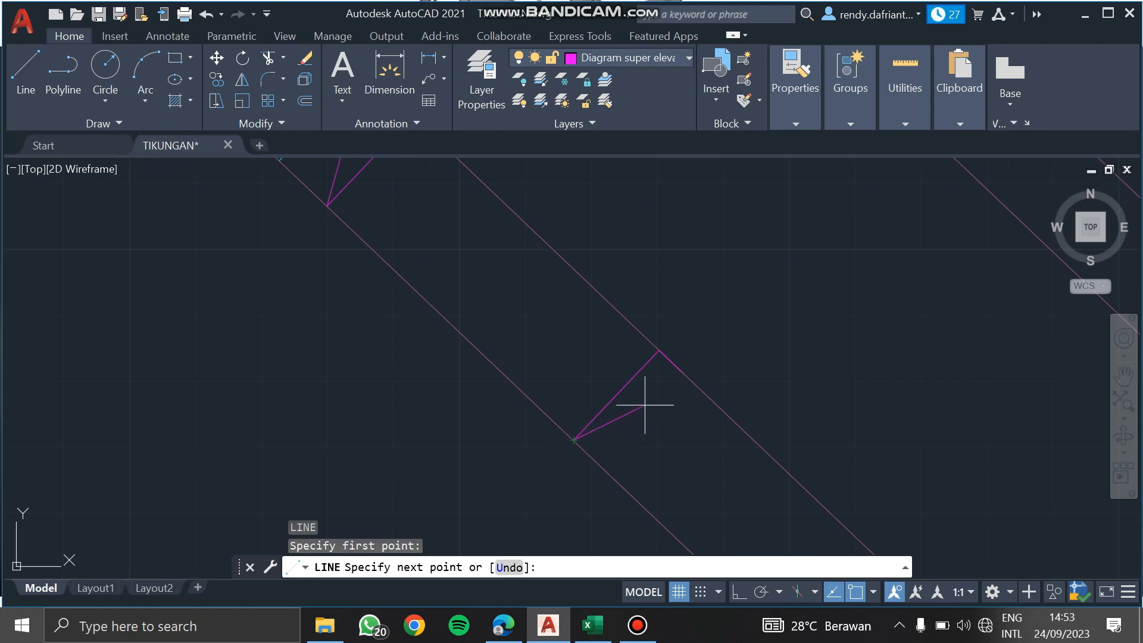
click(682, 372)
key(Escape)
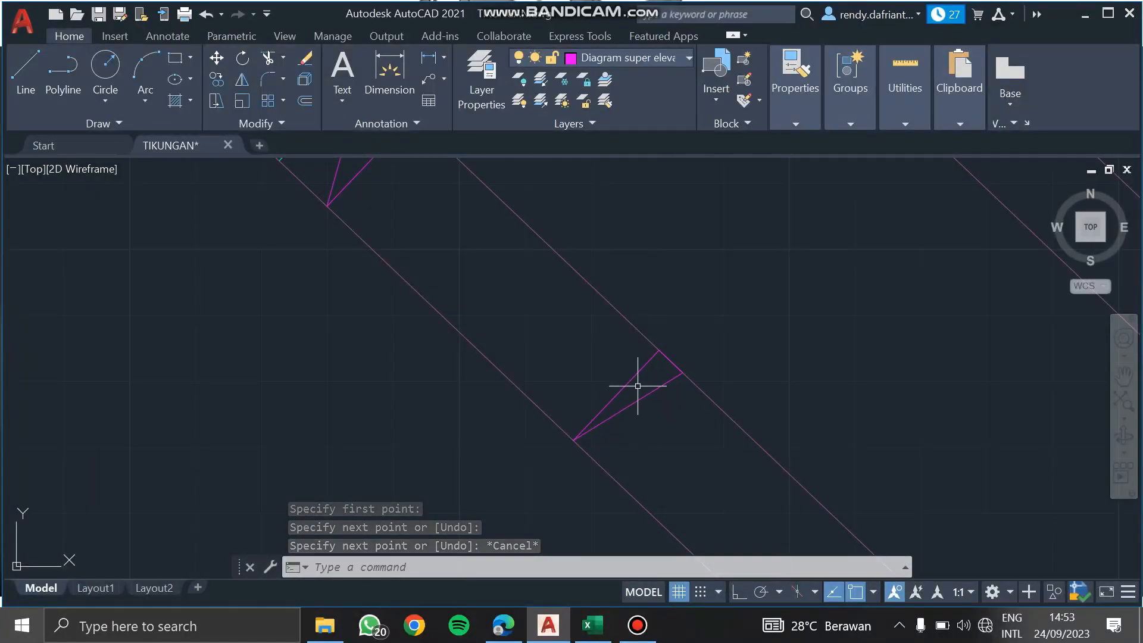
Mirror the slanted line about the lowest guide line, keeping the source line.
click(634, 405)
text(m)
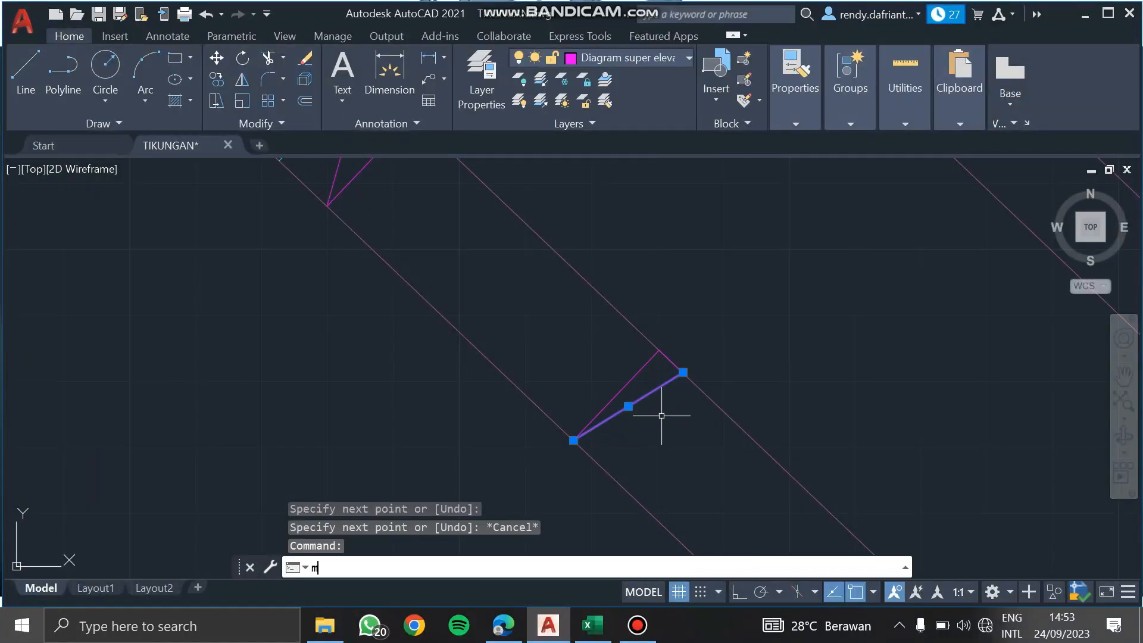
text(i)
key(Return)
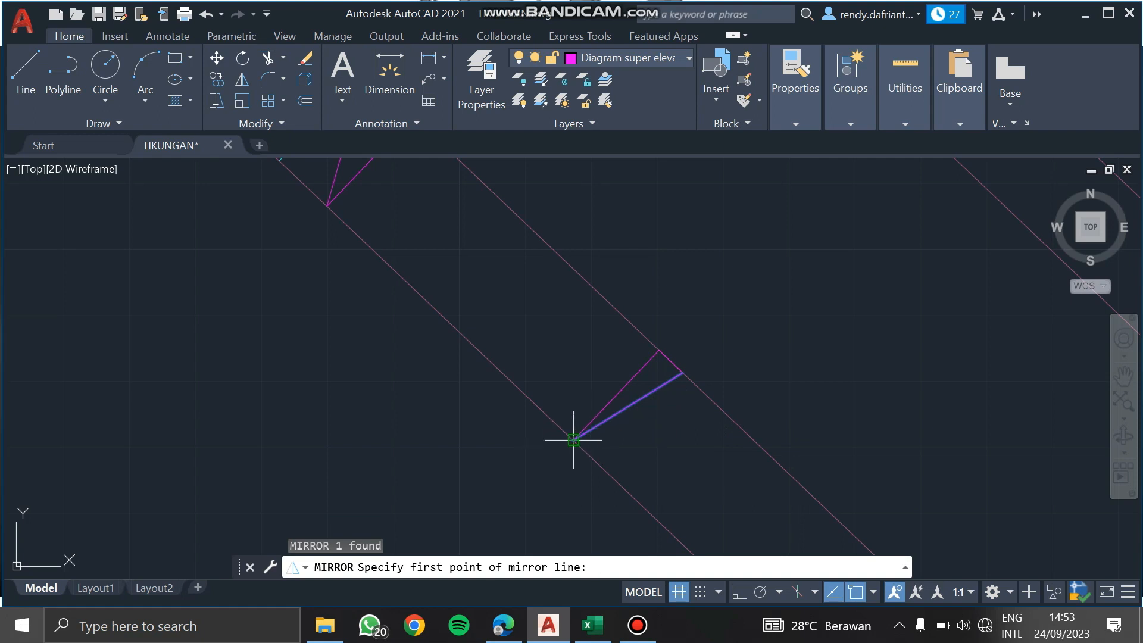
click(573, 440)
middle_drag(325, 214, 382, 327)
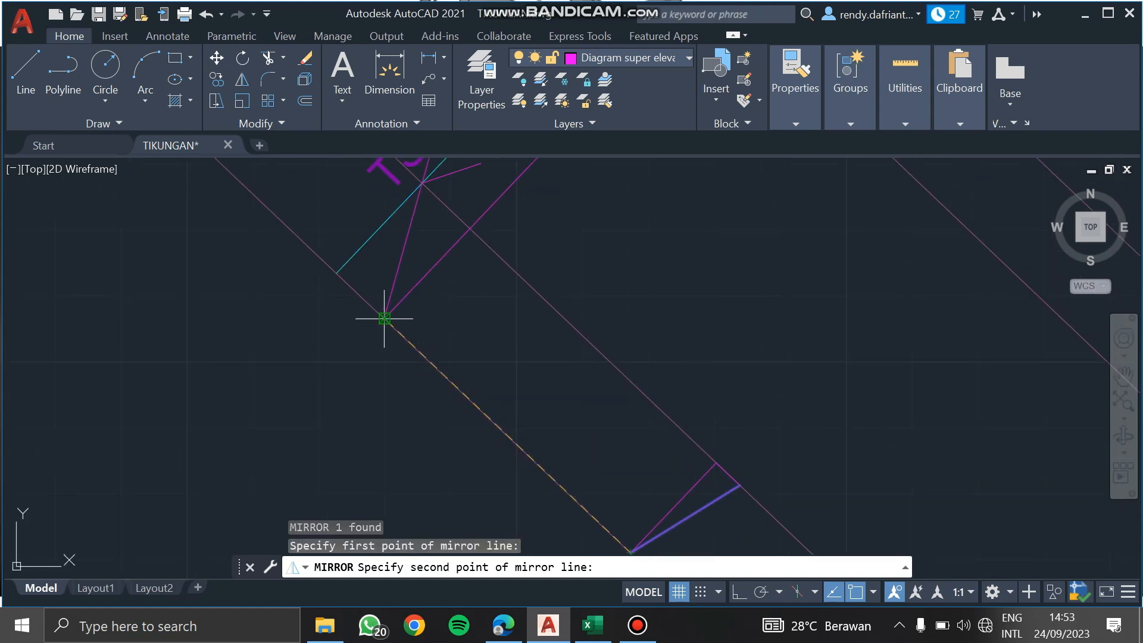
click(384, 319)
scroll(479, 411, down, 3)
scroll(523, 434, up, 2)
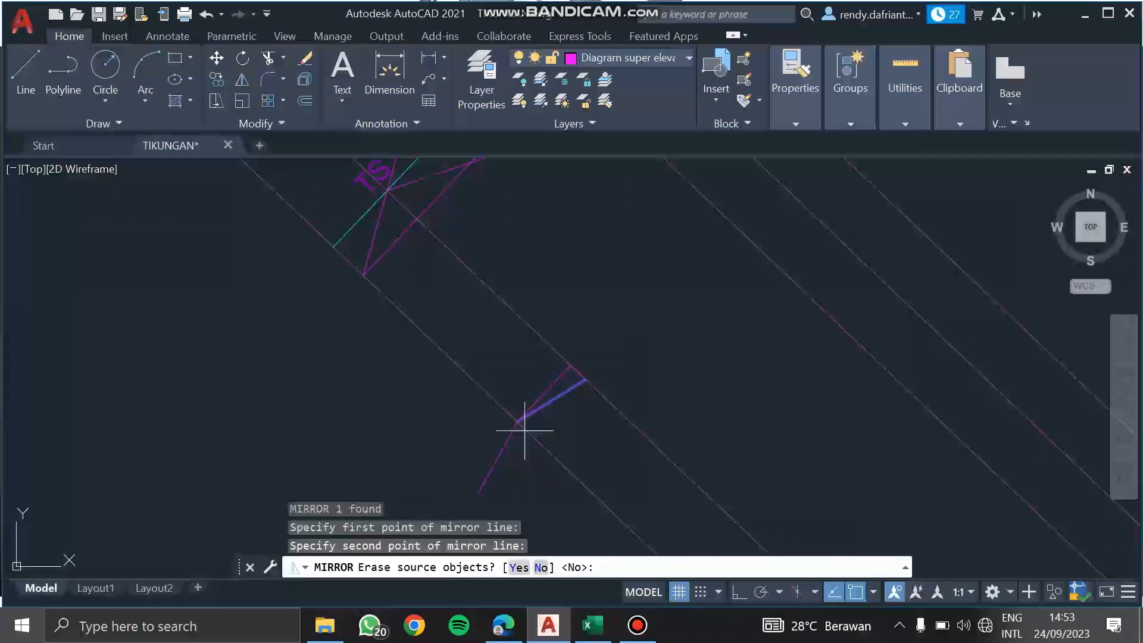
text(no)
key(Return)
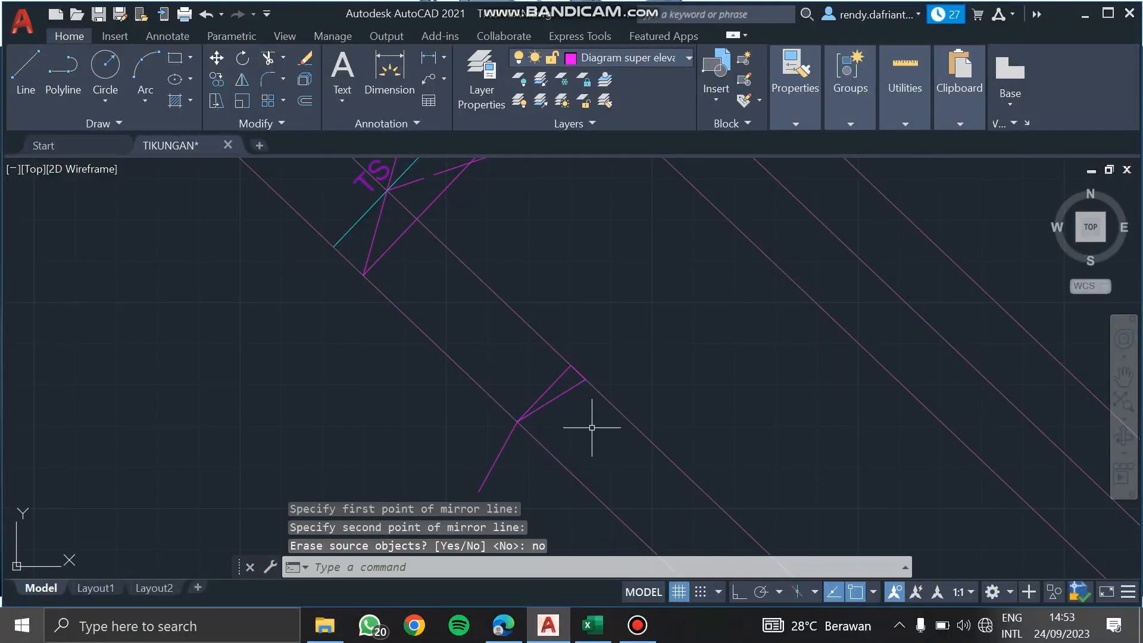
Erase the perpendicular cross line and the 10-unit line on the guide line, leaving the two slanted lines.
click(543, 396)
text(e)
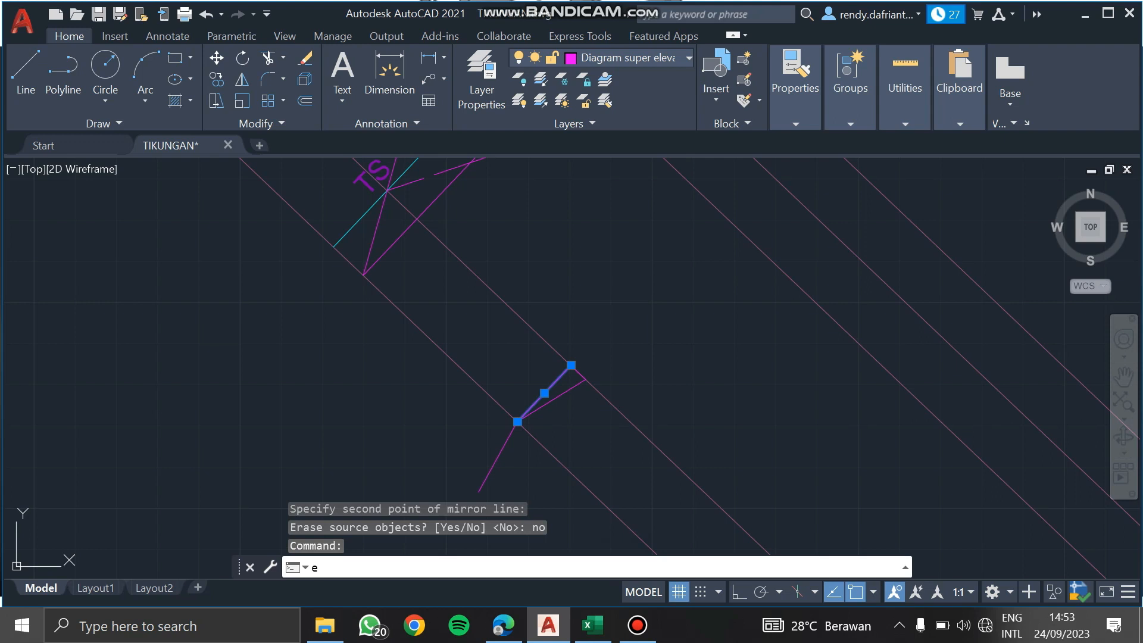
key(Return)
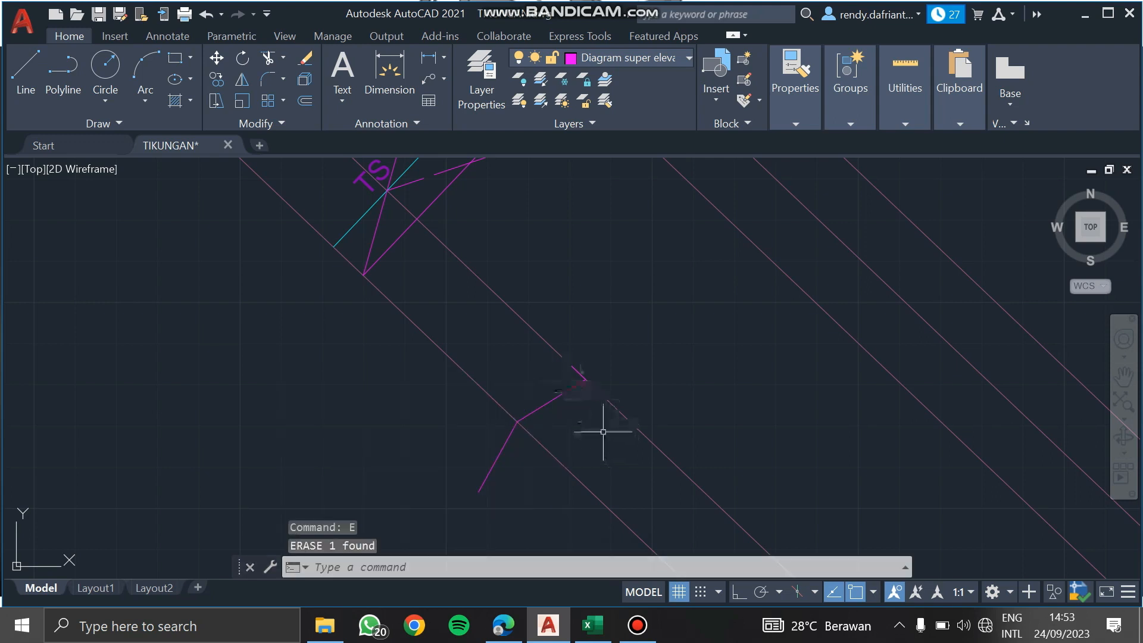
click(572, 365)
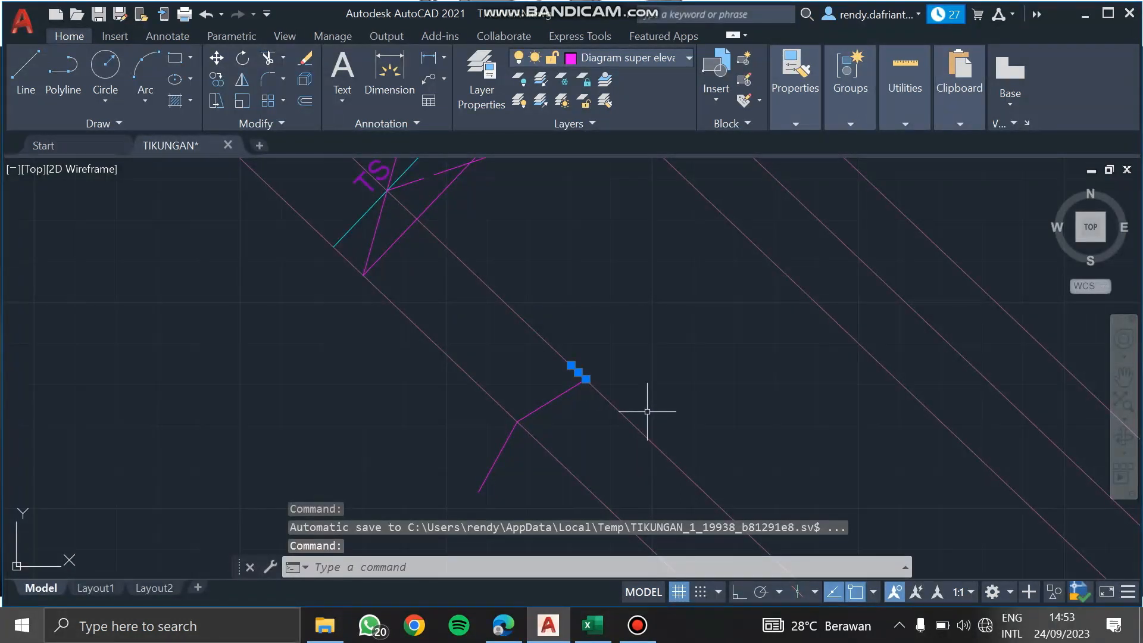
text(e)
key(Return)
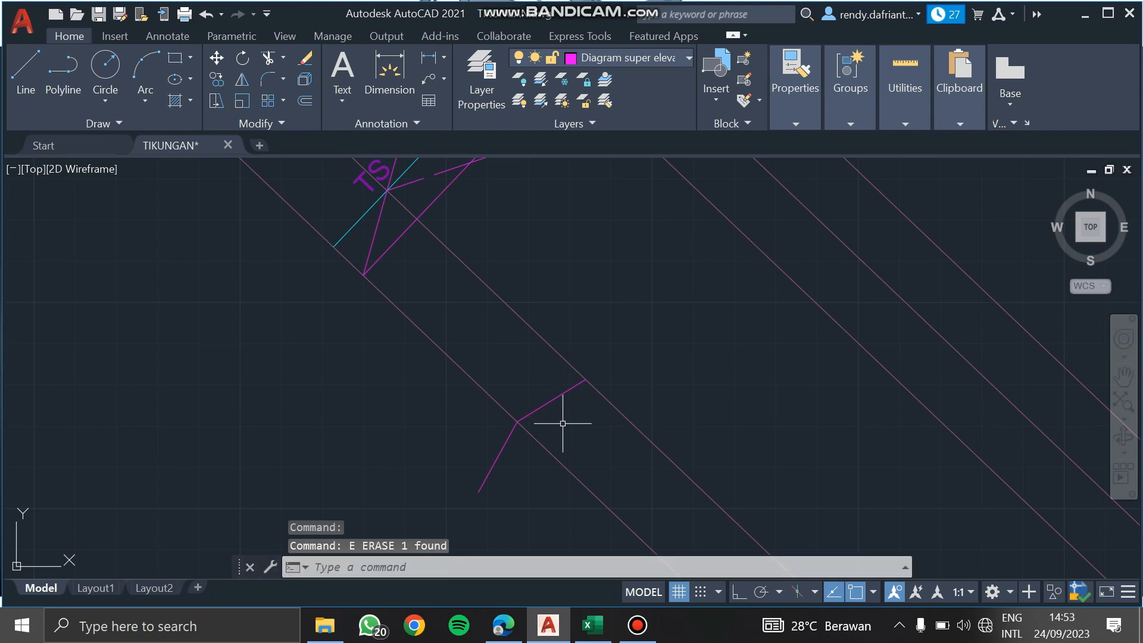
Copy the two slanted lines from their shared vertex onto the adjacent upper guide line, farther from TS.
middle_drag(531, 388, 557, 455)
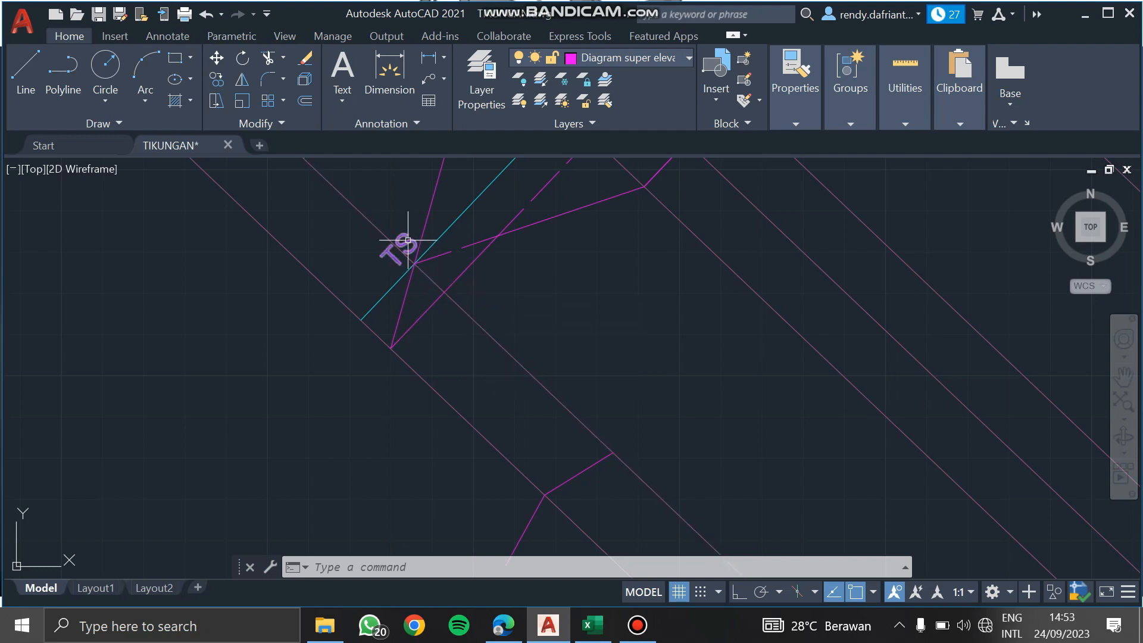
middle_drag(599, 485, 520, 393)
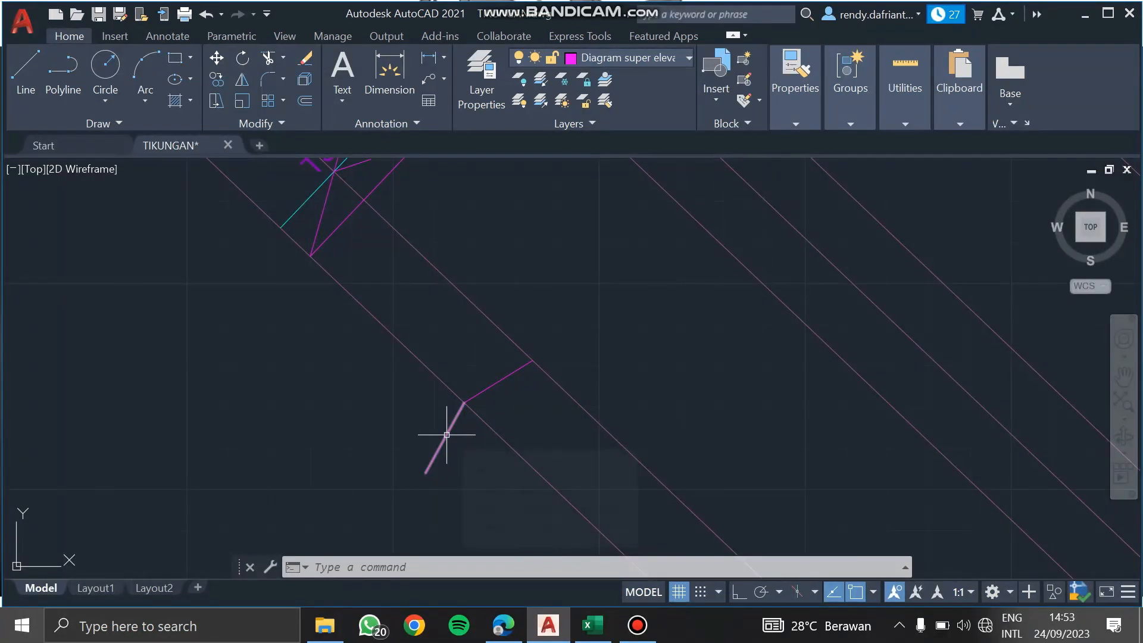
click(475, 396)
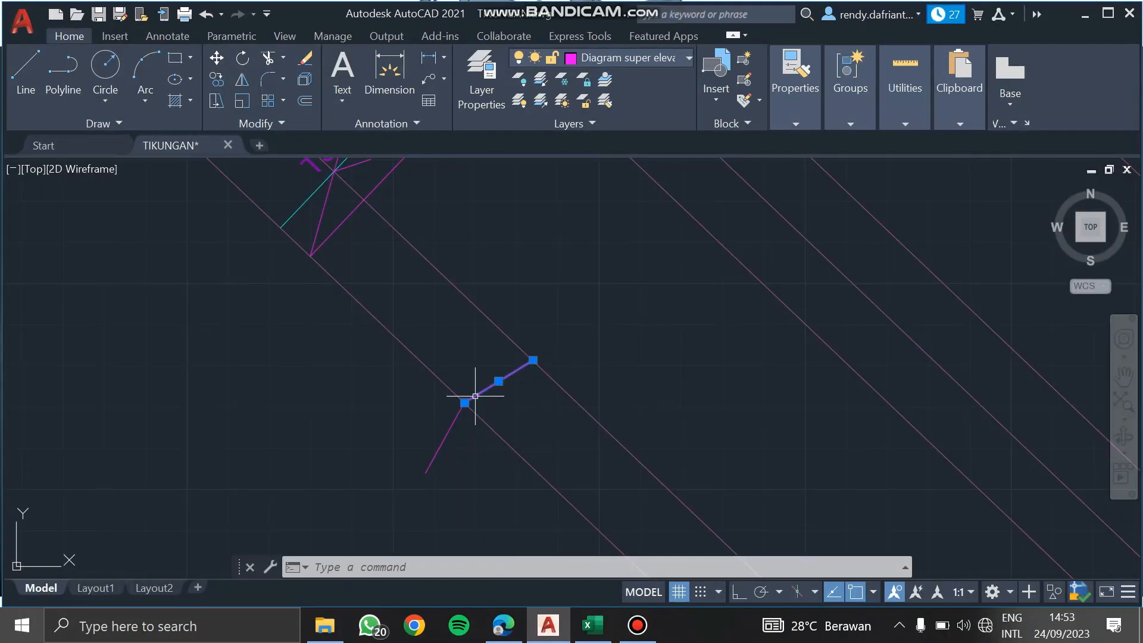
click(449, 433)
text(co)
key(Return)
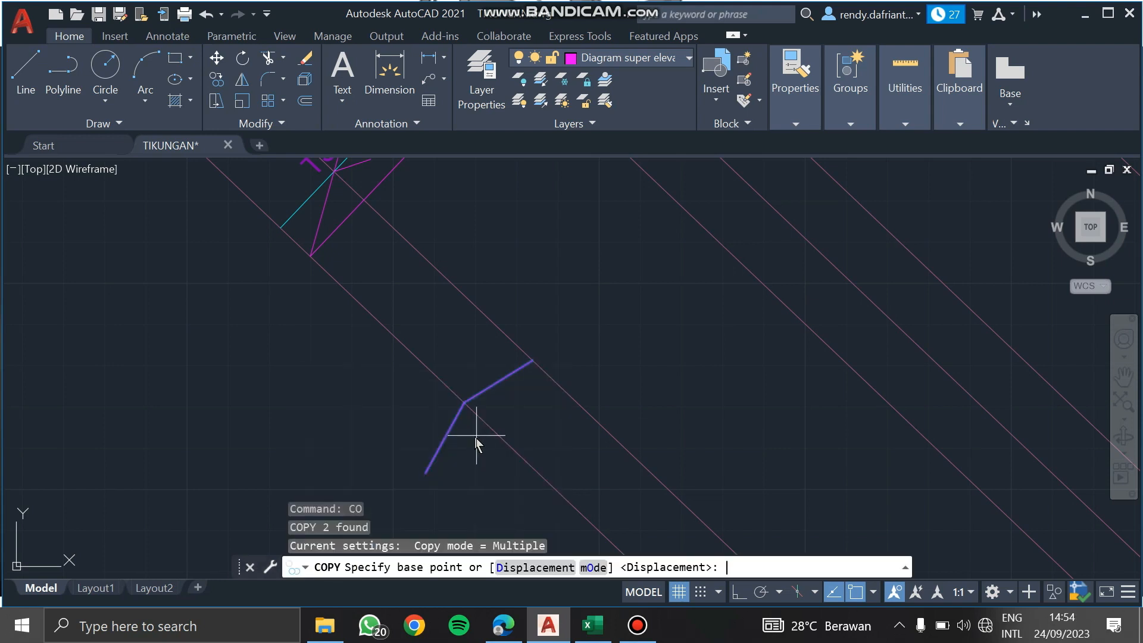
click(464, 402)
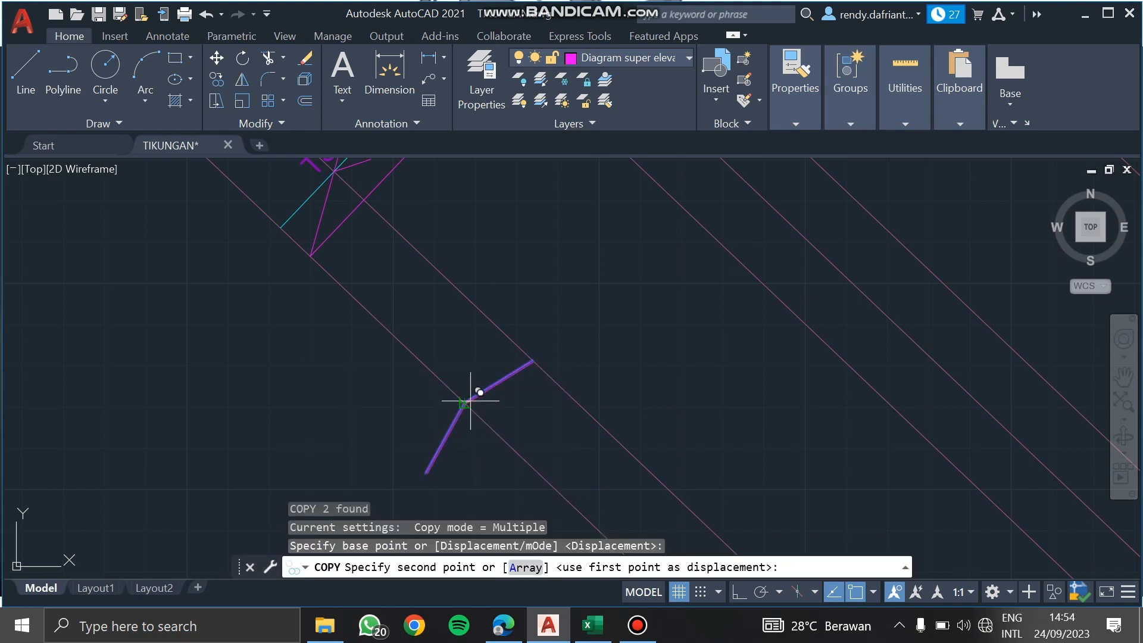
click(603, 427)
key(Escape)
Move the copied pair of slanted lines a short distance along the guide line, away from TS.
scroll(620, 455, up, 2)
scroll(620, 456, down, 3)
scroll(620, 464, up, 3)
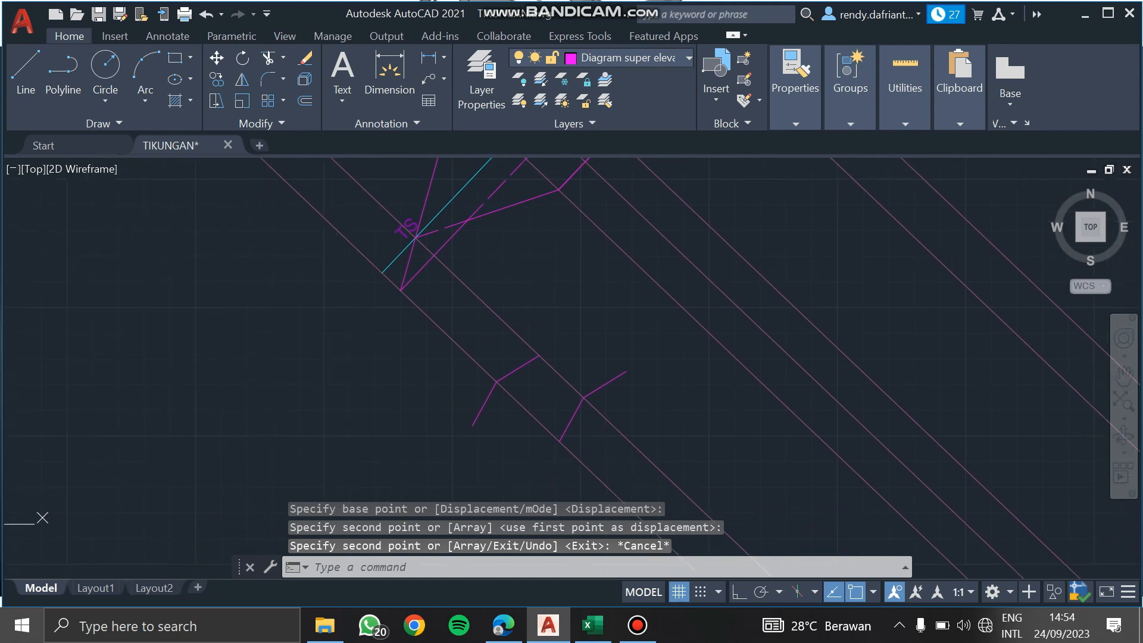
scroll(554, 362, up, 5)
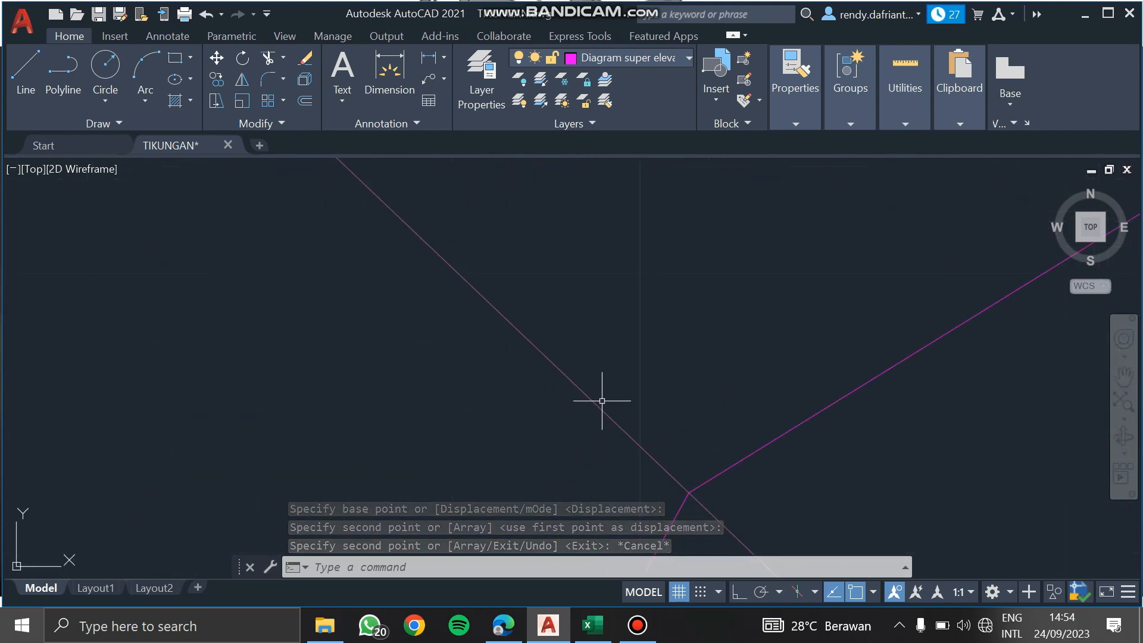
scroll(603, 401, down, 5)
scroll(619, 409, down, 2)
middle_drag(722, 441, 629, 410)
click(546, 428)
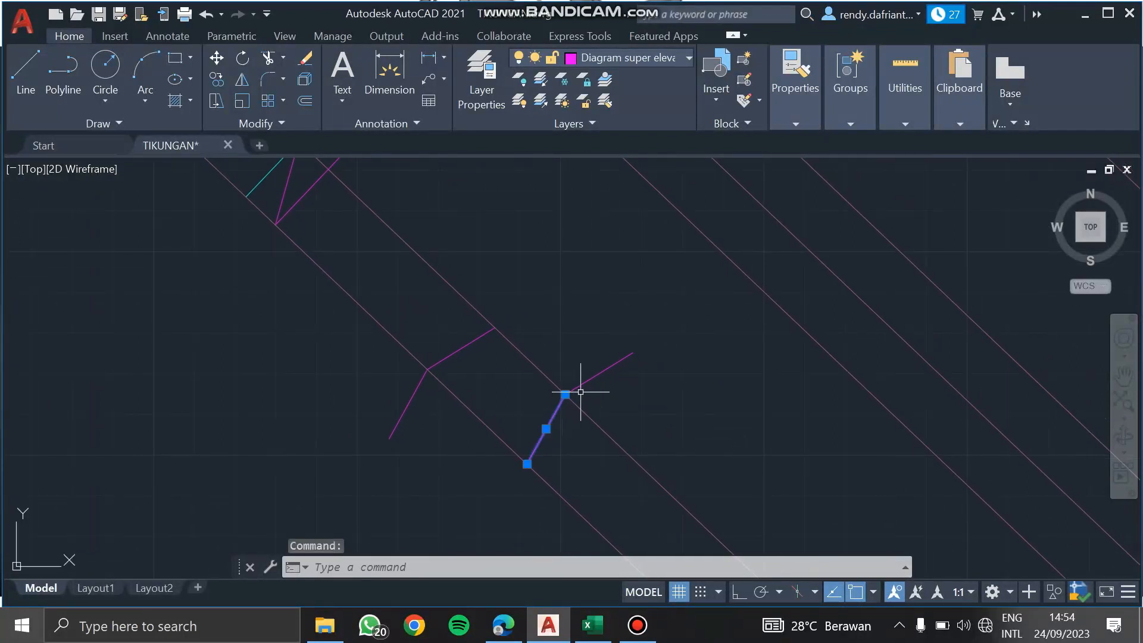
click(584, 387)
click(583, 376)
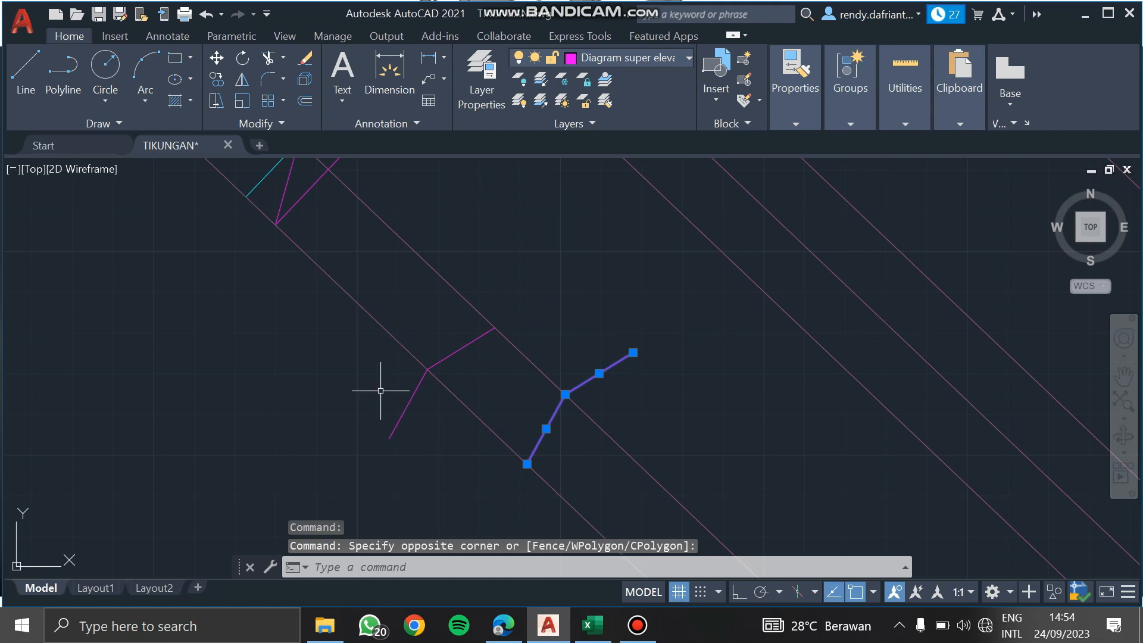
text(M)
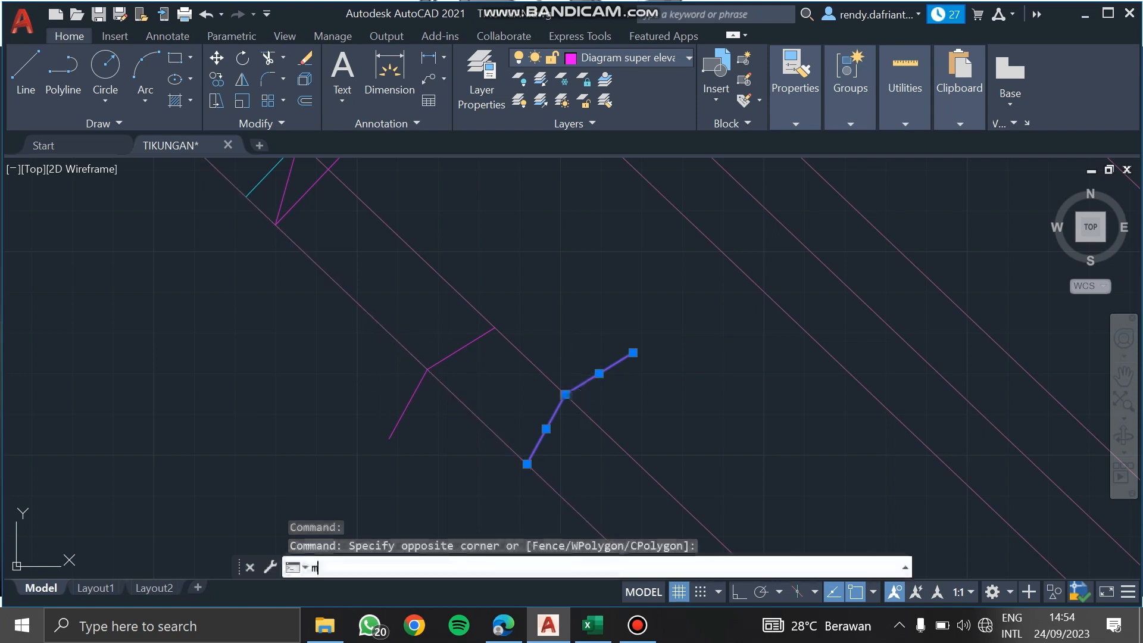
key(Return)
click(566, 394)
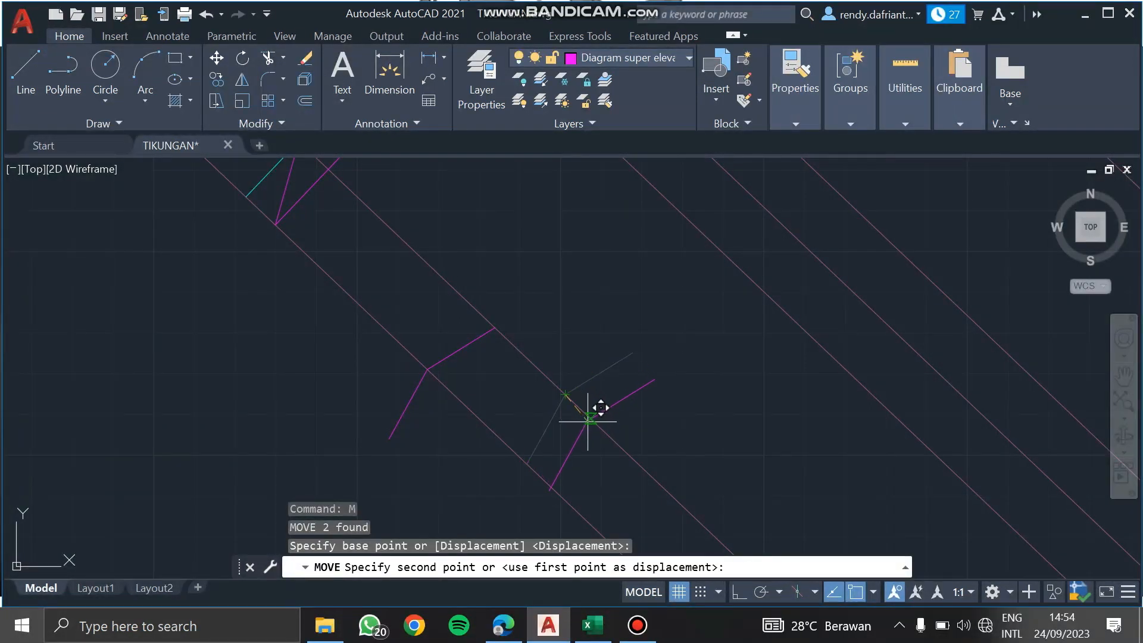
click(592, 421)
Erase the copied pair's lower line and draw a replacement from the vertex perpendicular to the lowest guide line.
middle_drag(633, 452, 606, 415)
click(554, 412)
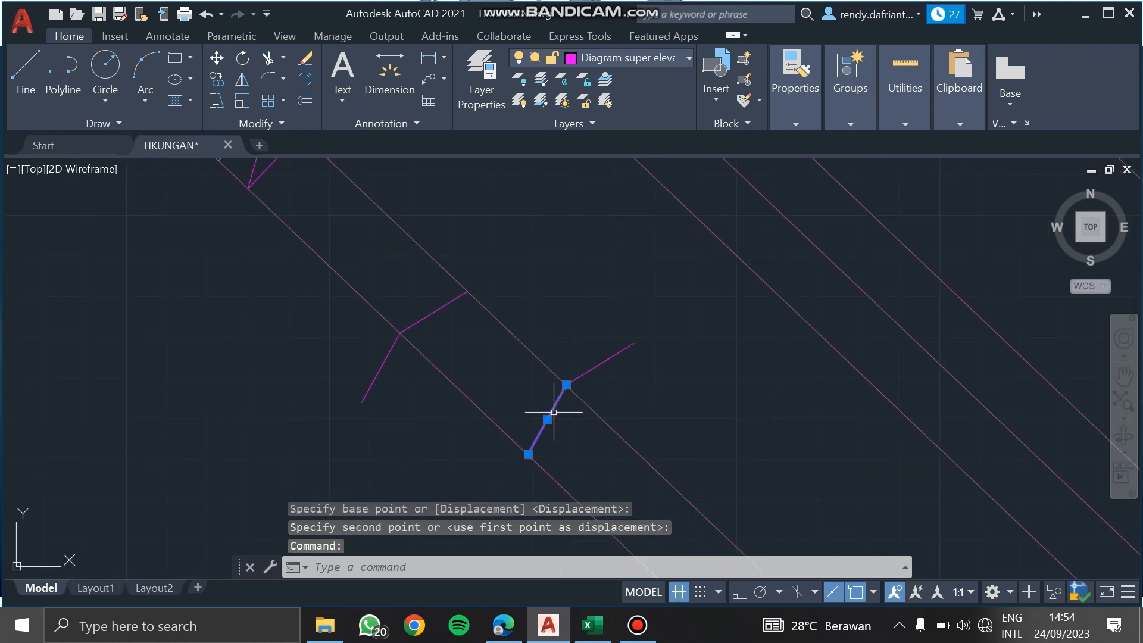
key(Delete)
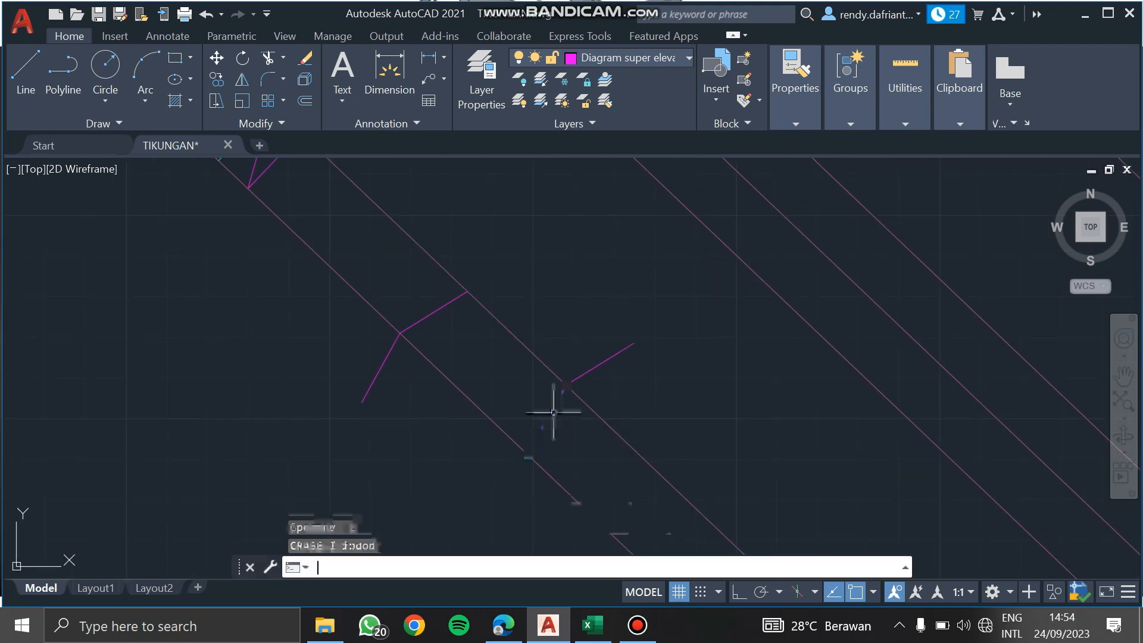
text(l)
key(Return)
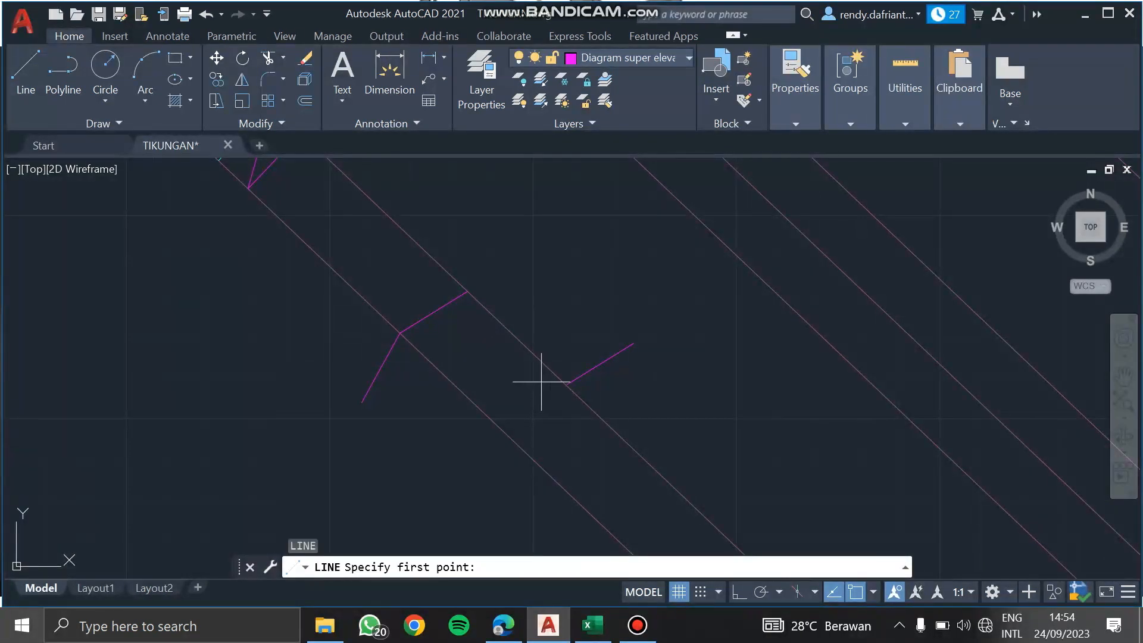
click(566, 385)
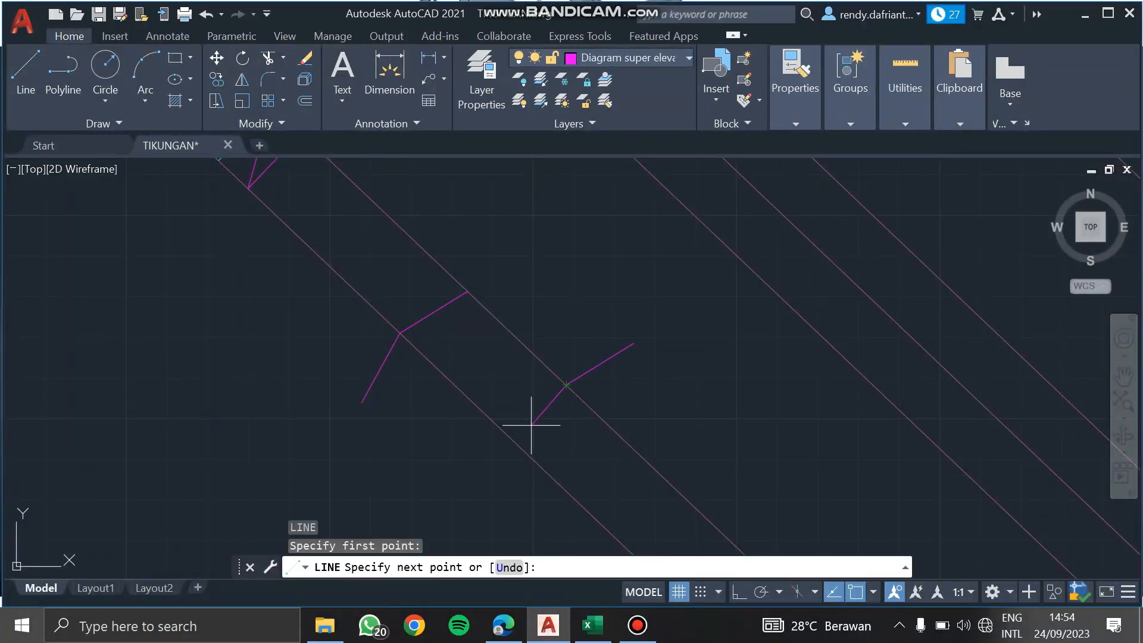
click(513, 441)
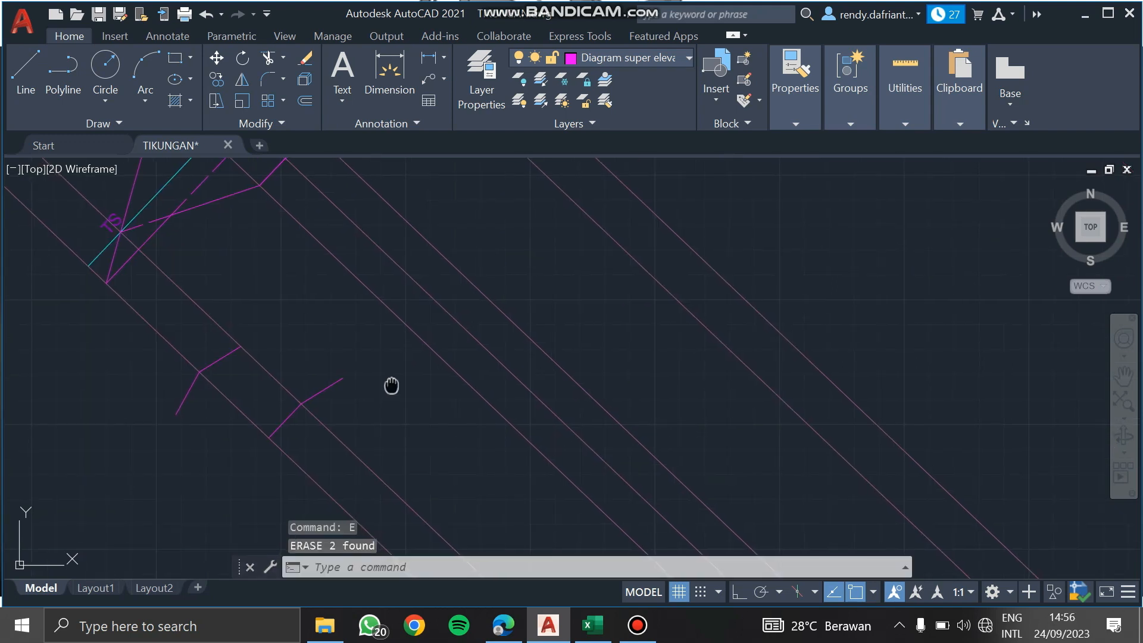
Switch to Excel and show the curve calculation table with the en and ed values on the TIKUNGAN sheet.
mouse_move(390, 387)
middle_down()
mouse_move(462, 307)
mouse_move(479, 378)
middle_up()
scroll(450, 309, down, 2)
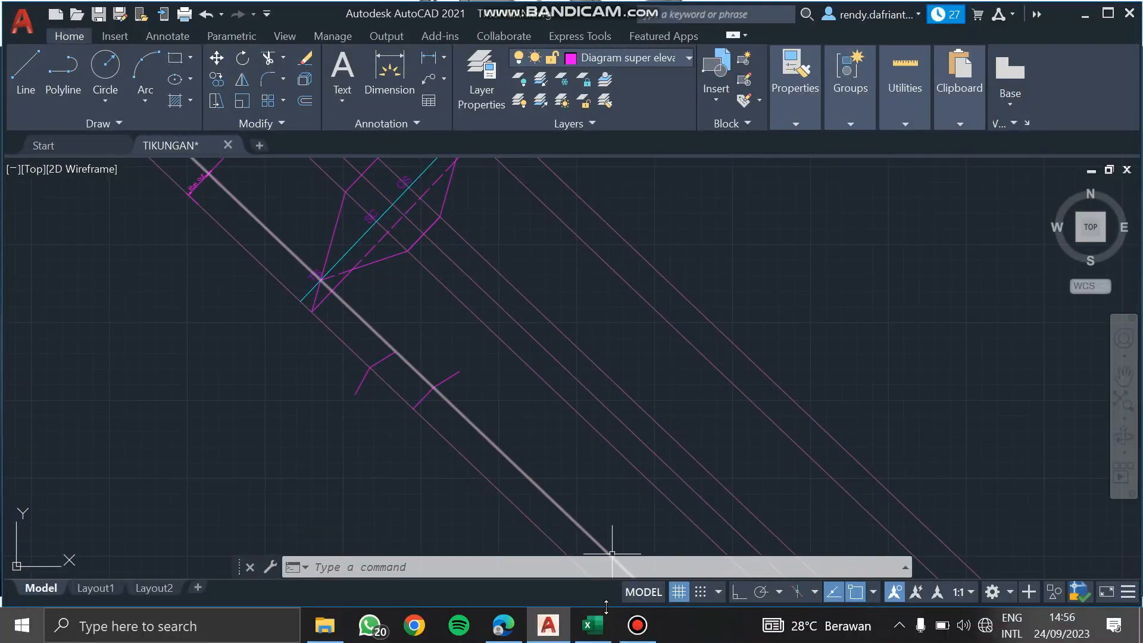
click(592, 625)
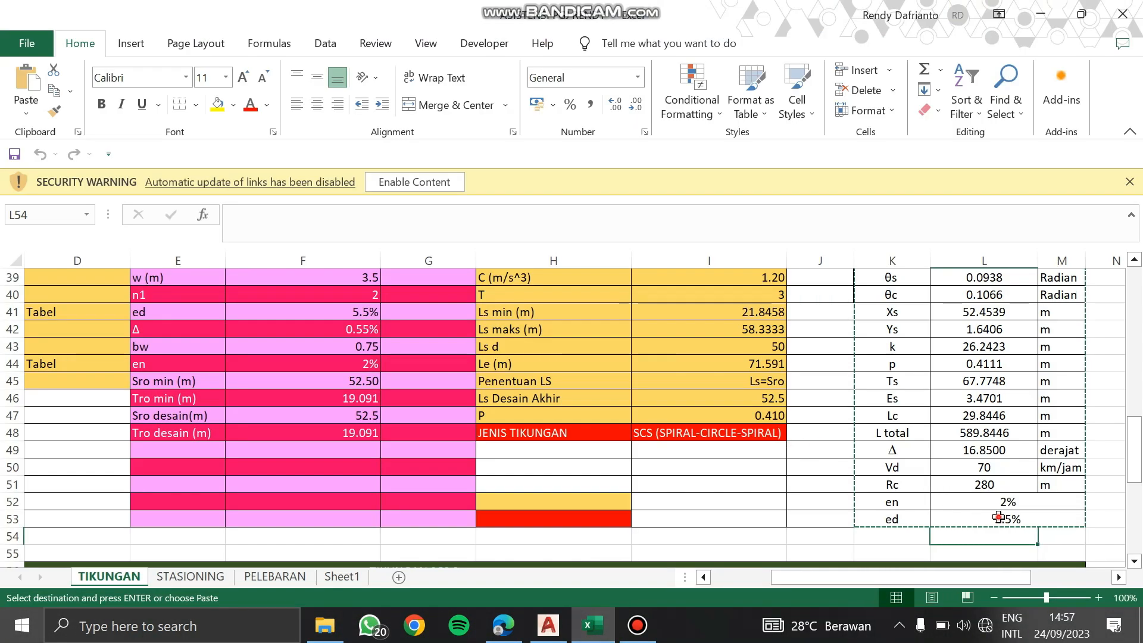
Clear the pending copied range around the curve table in Excel and switch back to the TIKUNGAN drawing in AutoCAD.
click(998, 517)
key(Escape)
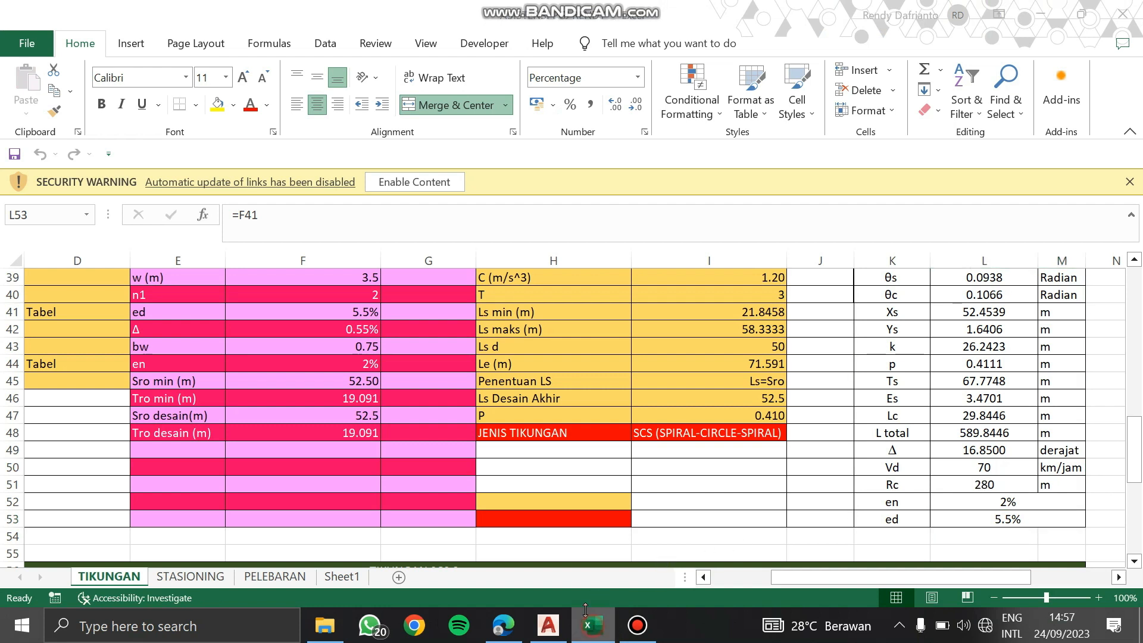
click(548, 625)
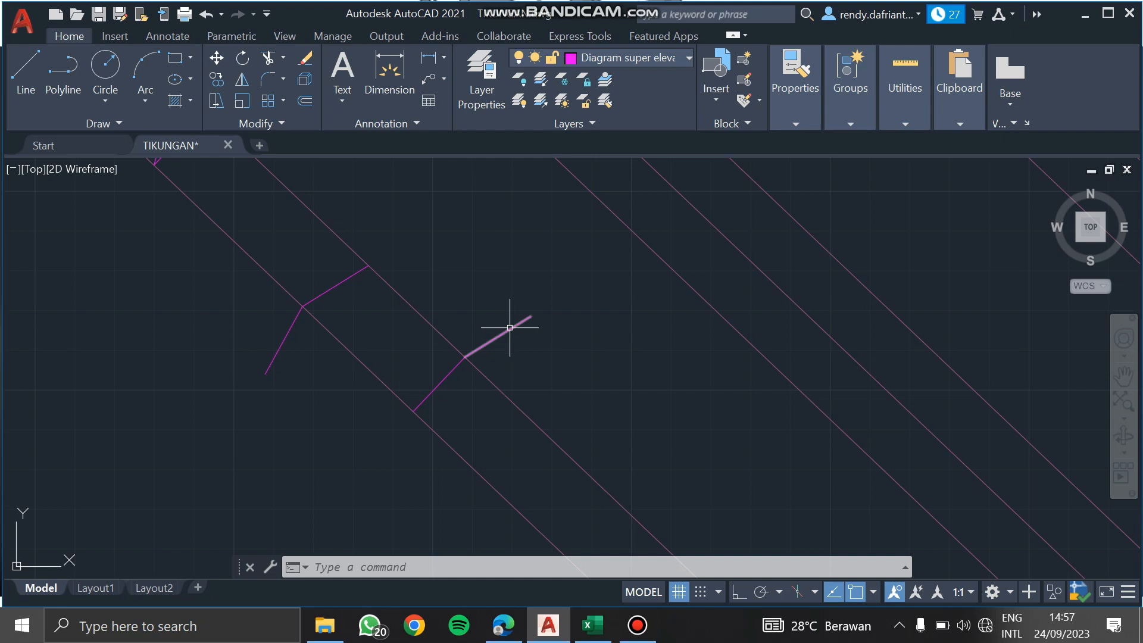
click(442, 377)
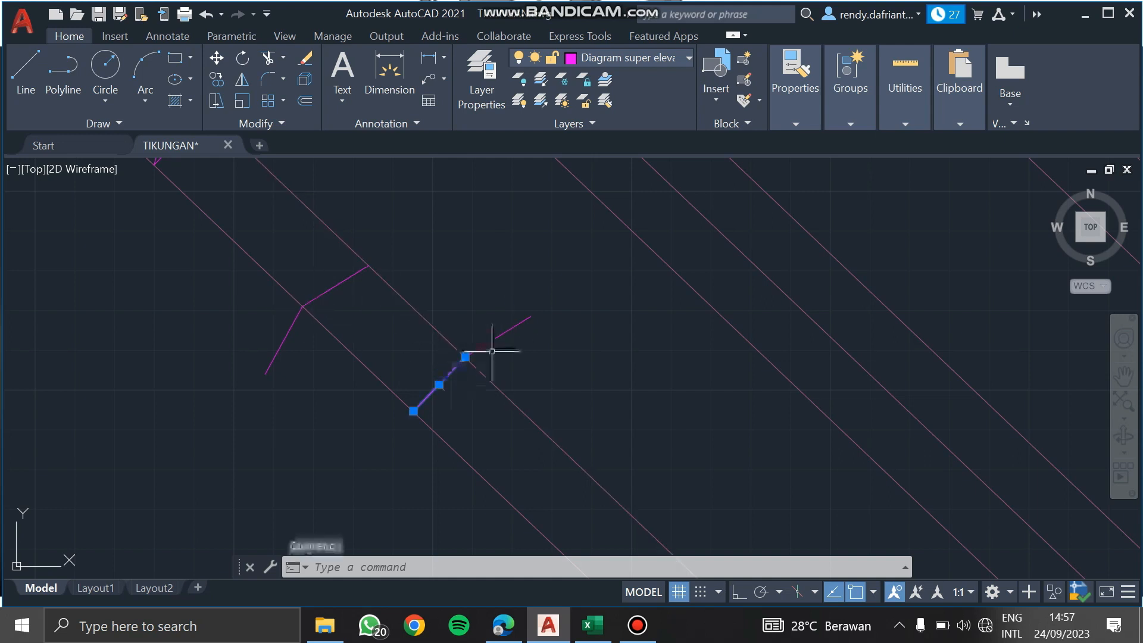
click(491, 337)
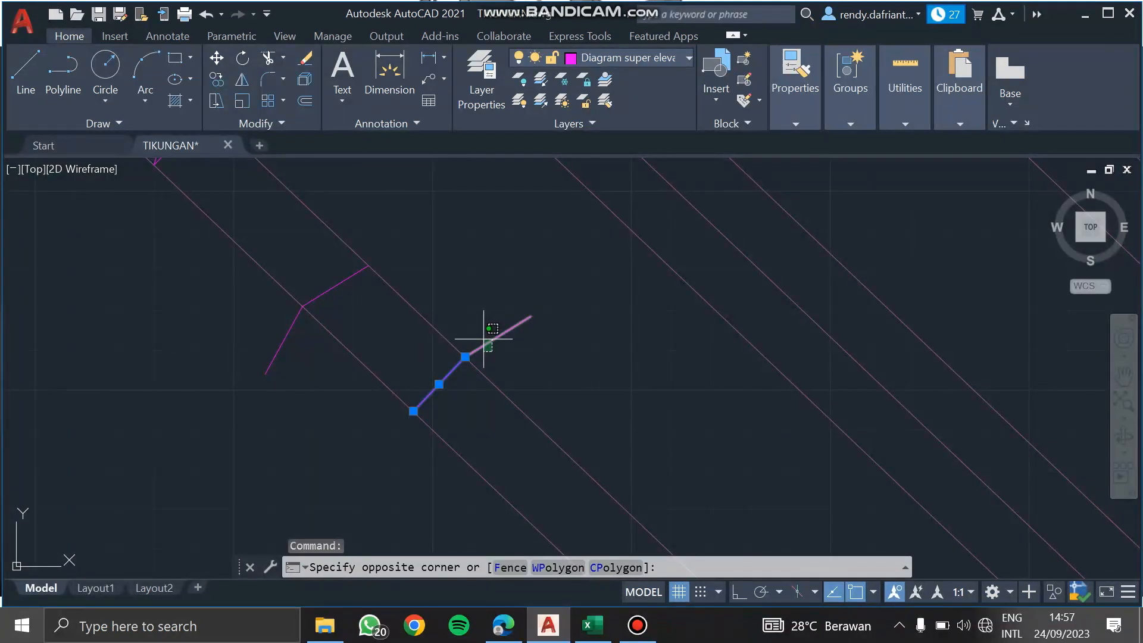
key(Escape)
click(322, 295)
key(Escape)
Copy the pair of slanted lines nearest TS from their shared vertex onto the lowest of the three SC guide lines.
click(288, 332)
click(324, 293)
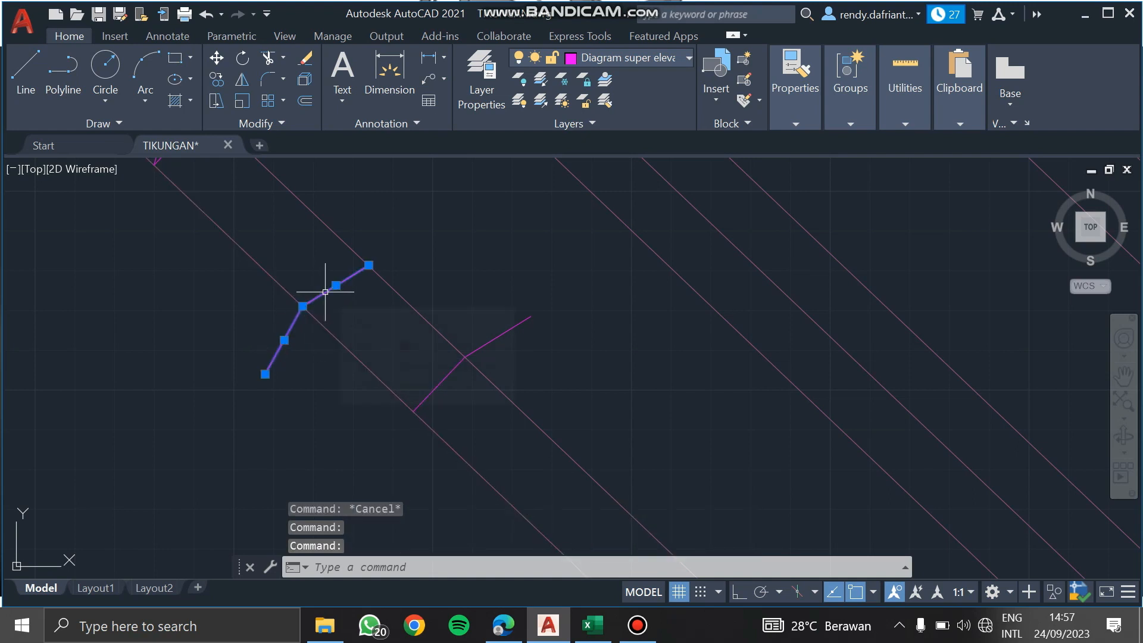
text(co)
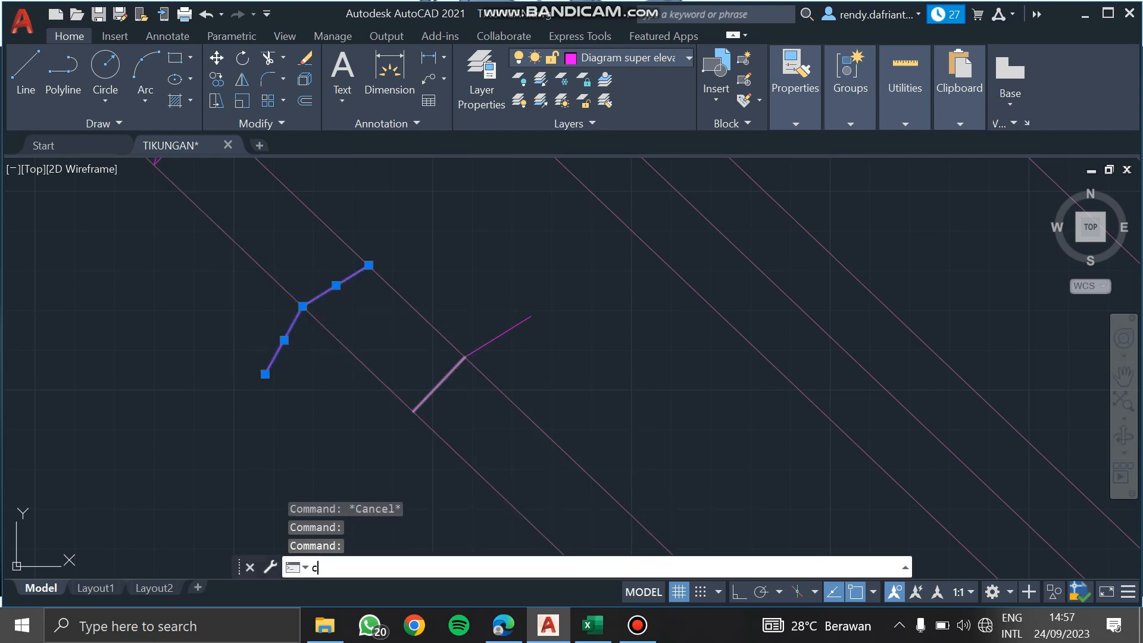
key(Return)
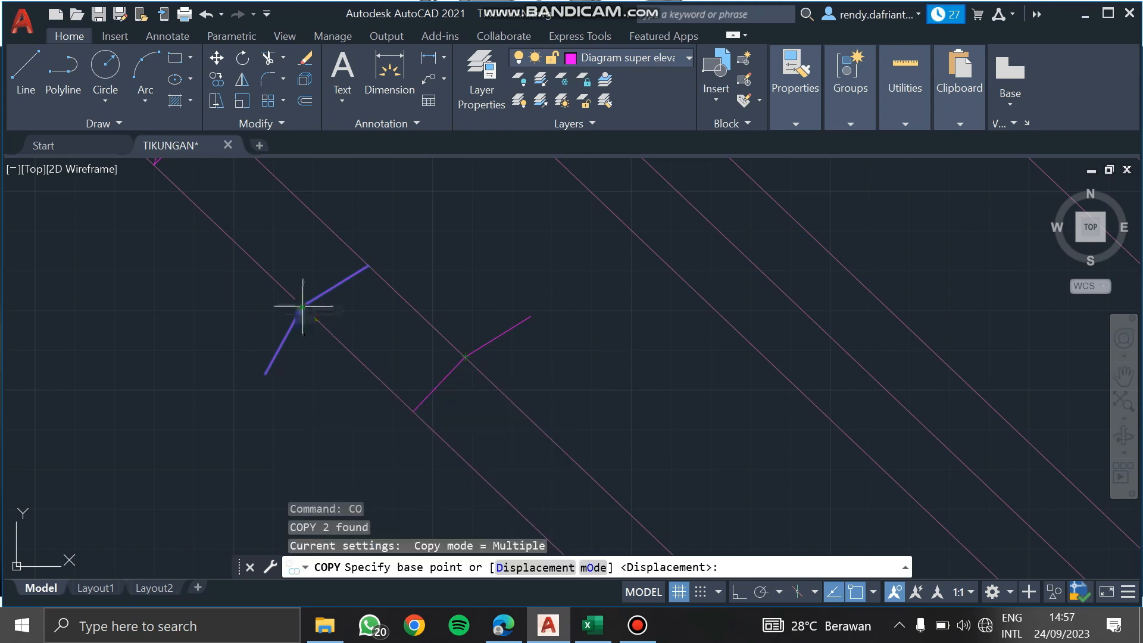
click(302, 305)
scroll(663, 291, down, 2)
mouse_move(663, 291)
middle_down()
mouse_move(495, 420)
mouse_move(457, 426)
mouse_move(464, 476)
middle_up()
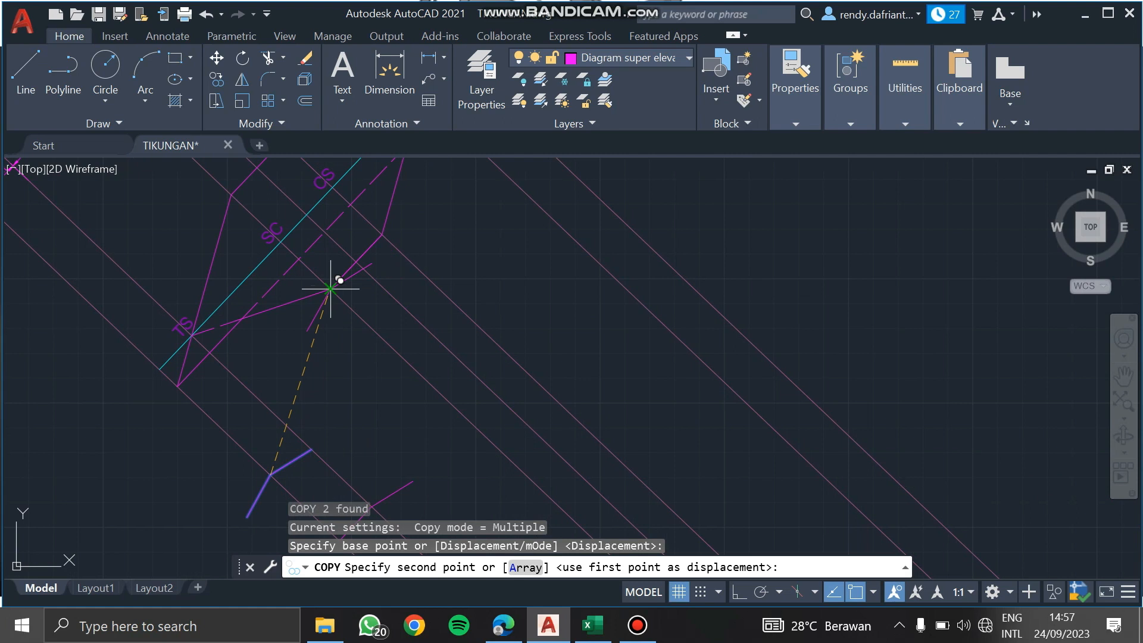
middle_drag(510, 434, 438, 358)
scroll(433, 350, up, 4)
scroll(473, 395, down, 4)
middle_drag(466, 393, 462, 365)
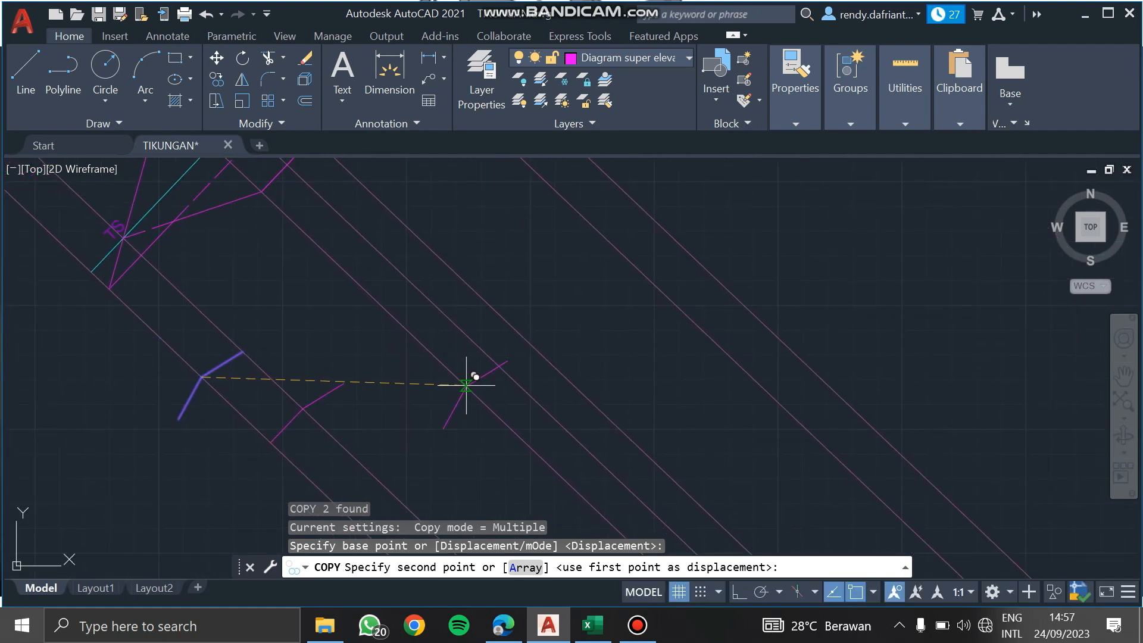
click(462, 381)
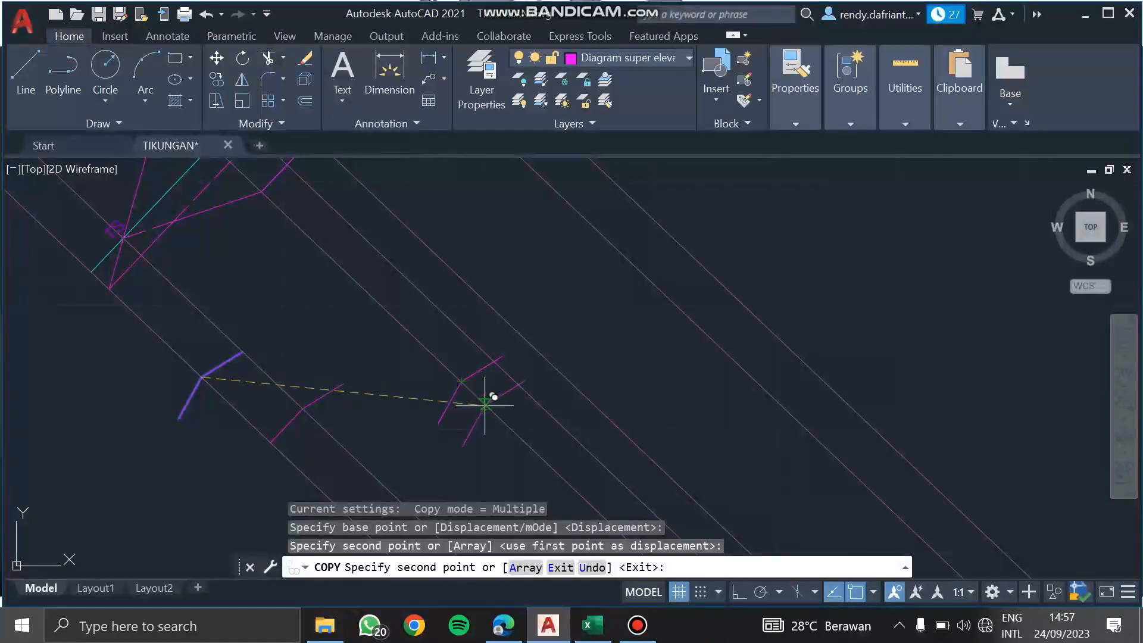
key(Escape)
Erase the lower line of the pair copied onto the SC guide line and select its remaining upper line.
click(449, 403)
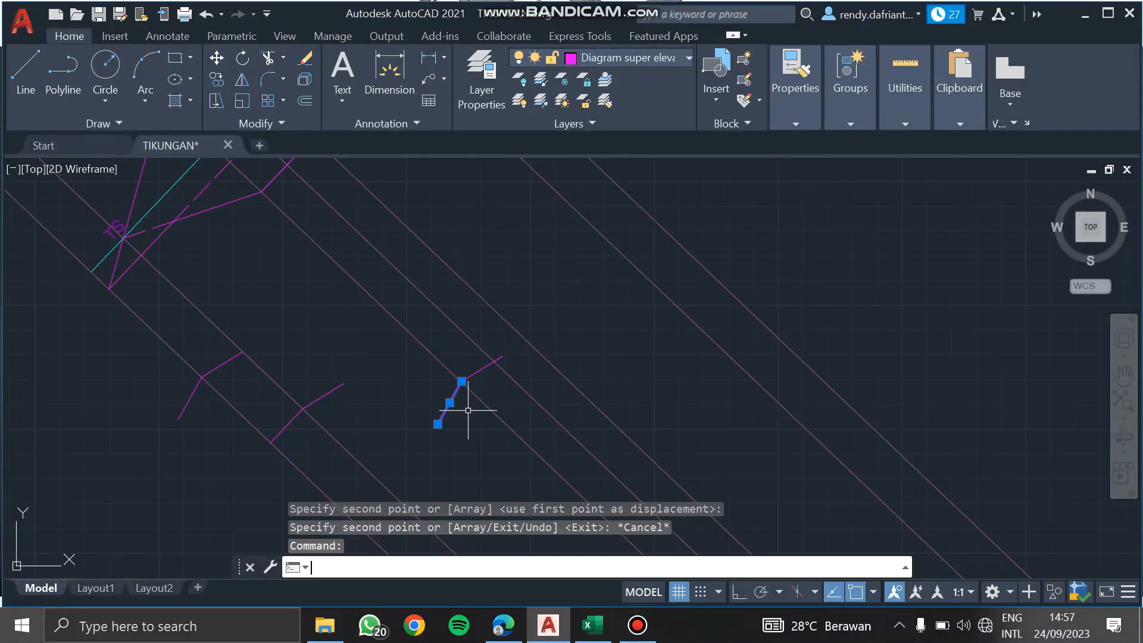
key(Return)
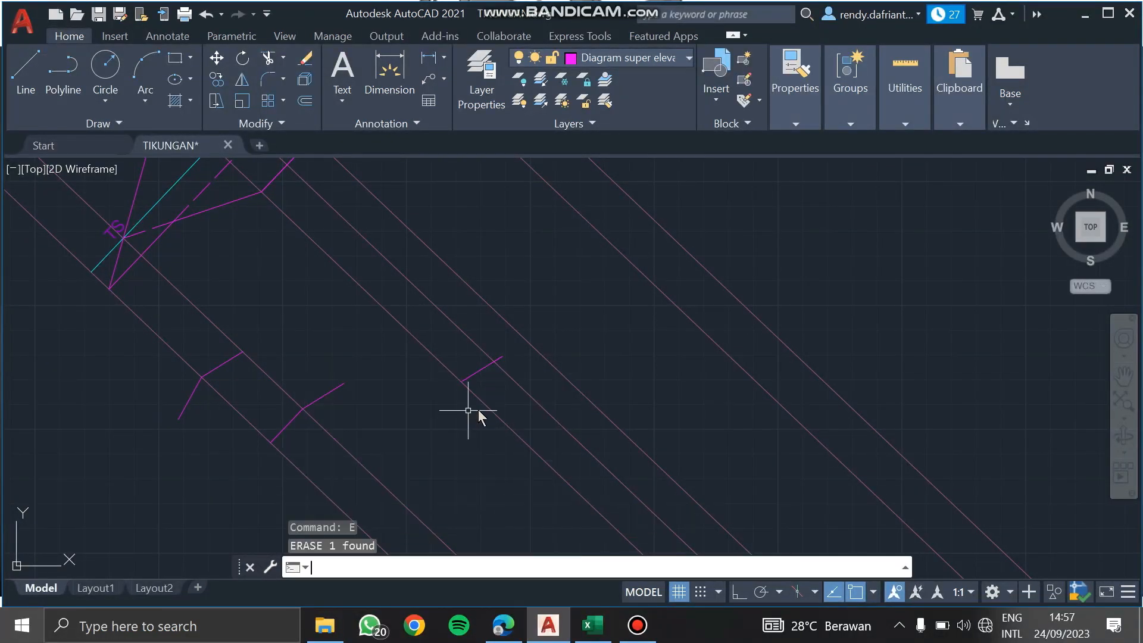
click(482, 366)
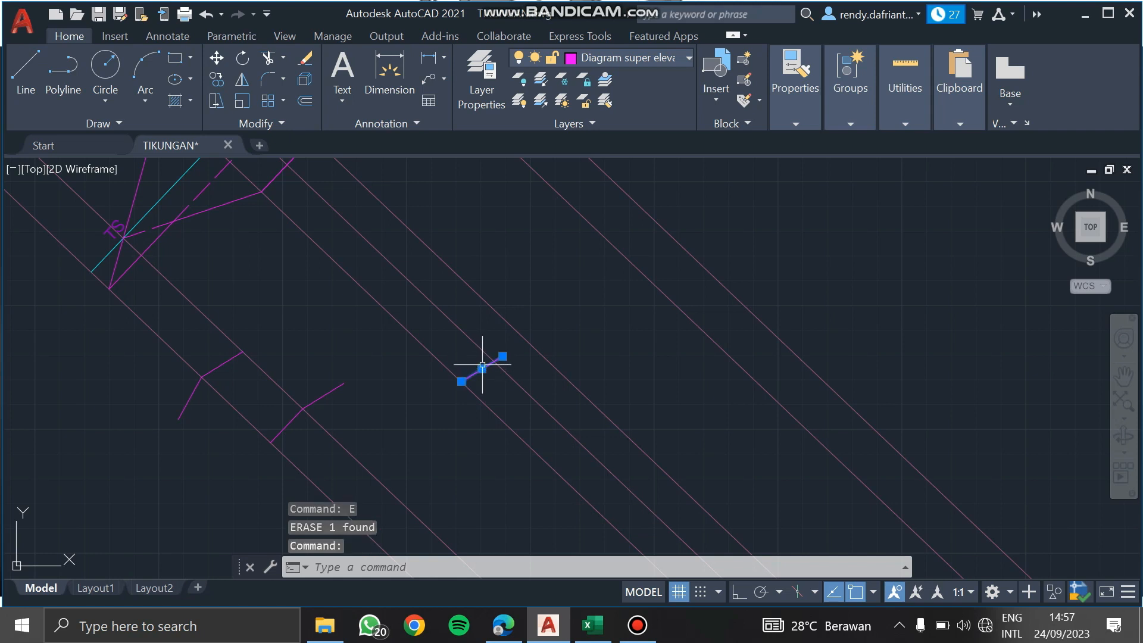
scroll(478, 340, up, 2)
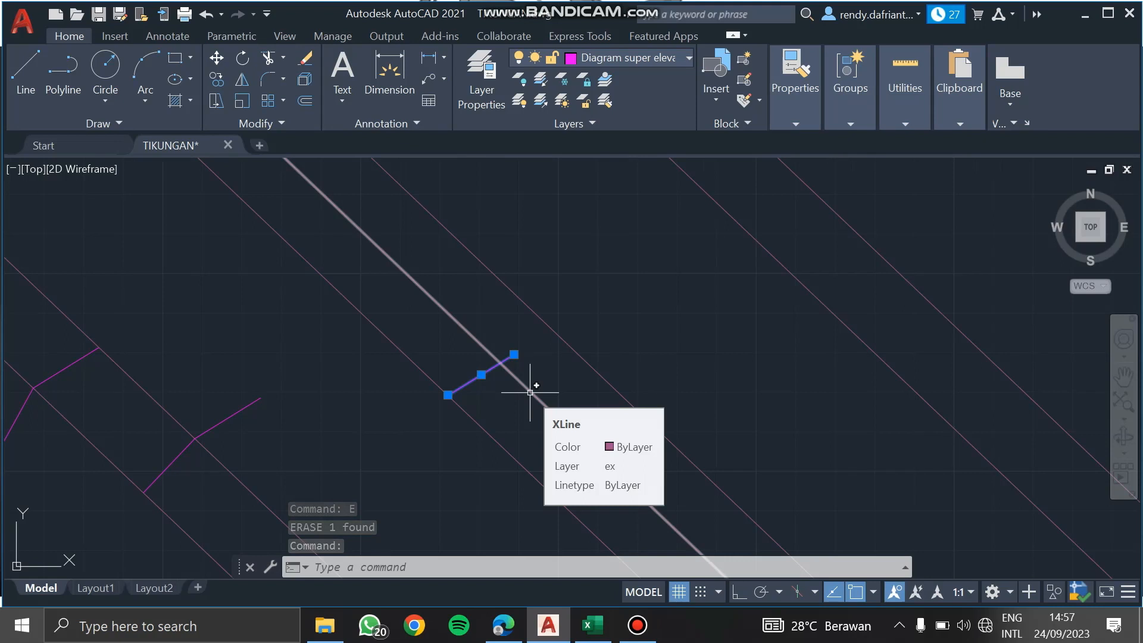
text(co)
key(Return)
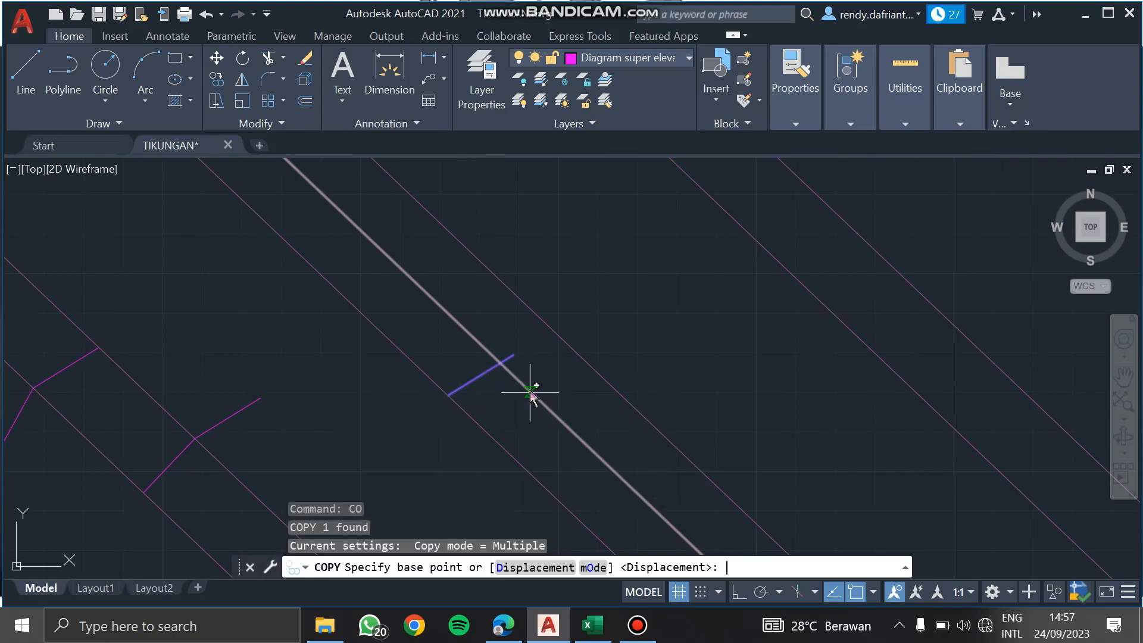
click(514, 355)
scroll(334, 428, up, 2)
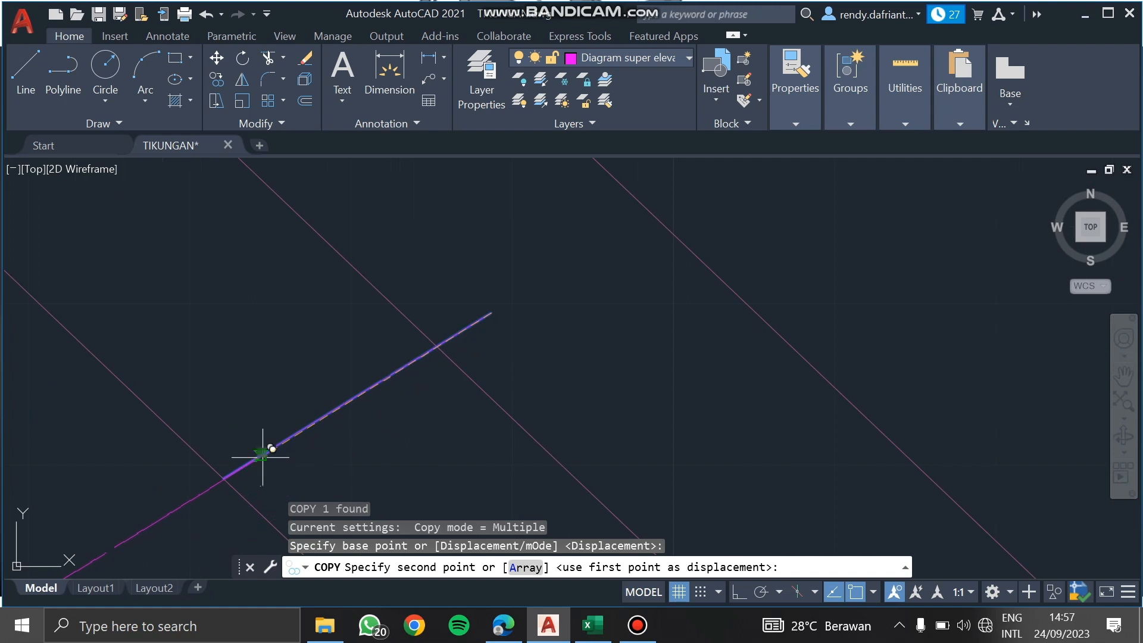
key(Escape)
Copy the selected slanted line from its upper end to its lower end, extending it into one straight profile across the guide line.
text(co)
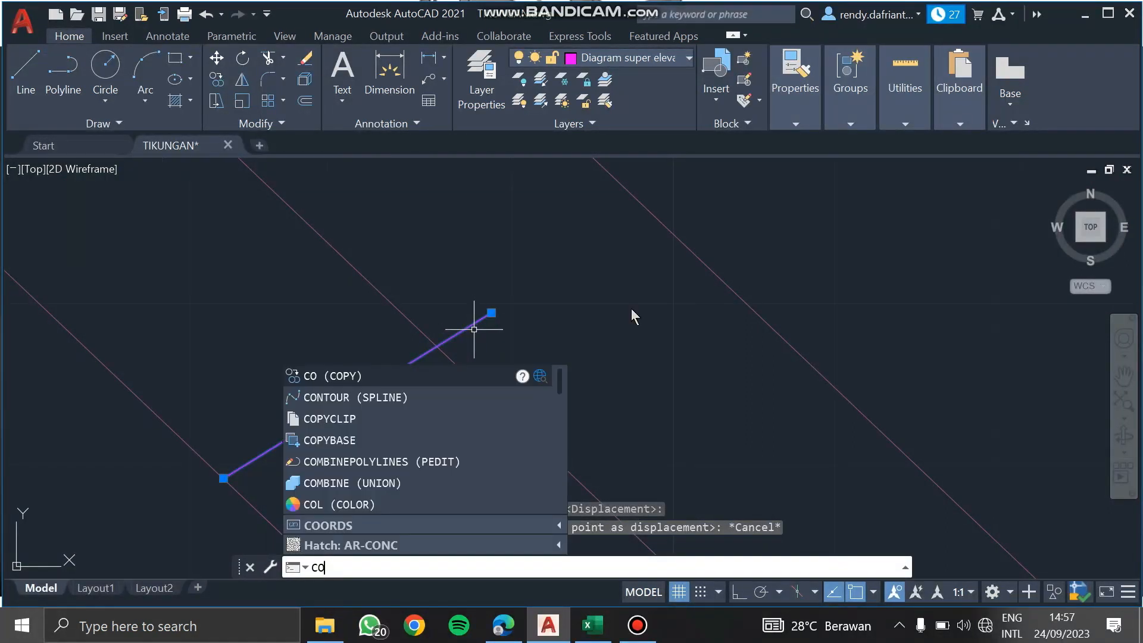
key(Return)
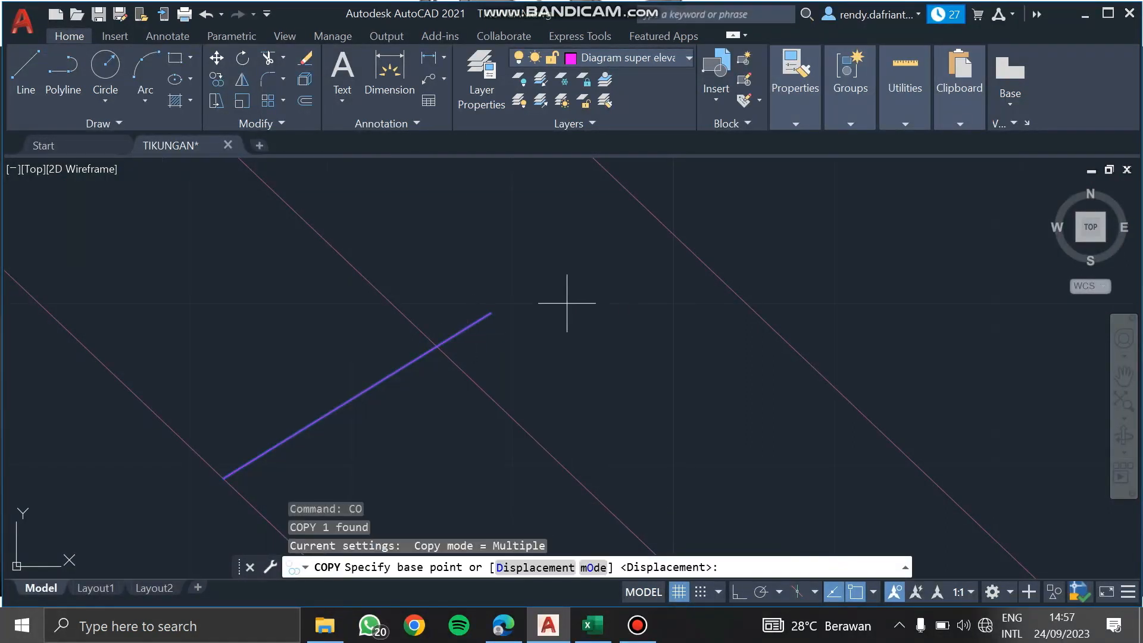
scroll(491, 312, up, 5)
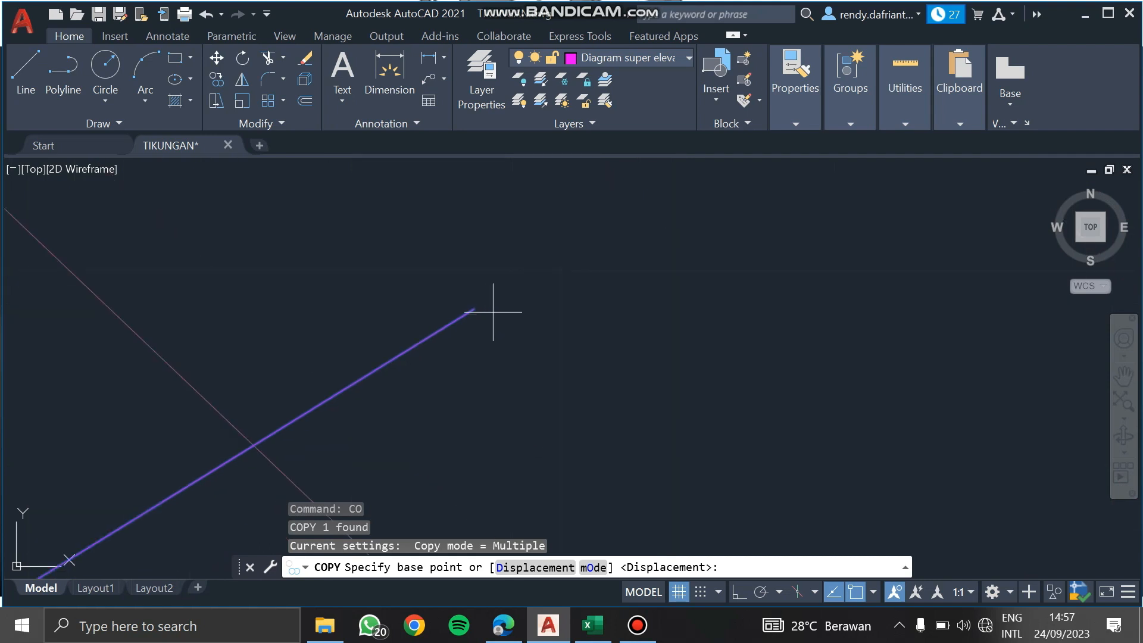
click(474, 308)
scroll(488, 333, down, 3)
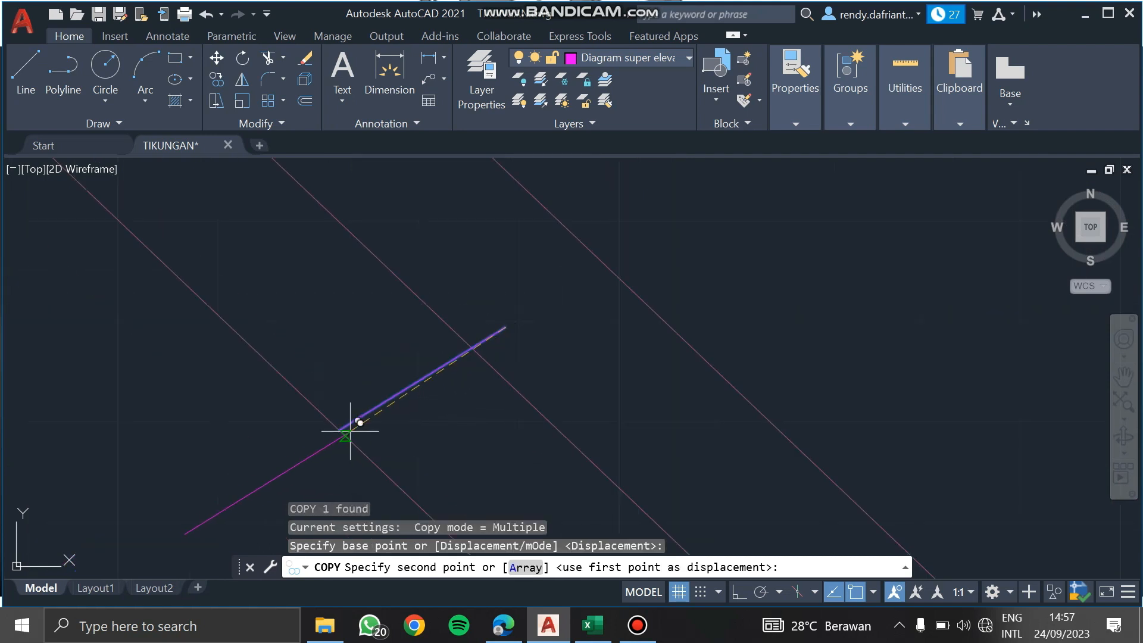
click(343, 423)
scroll(439, 408, down, 3)
key(Escape)
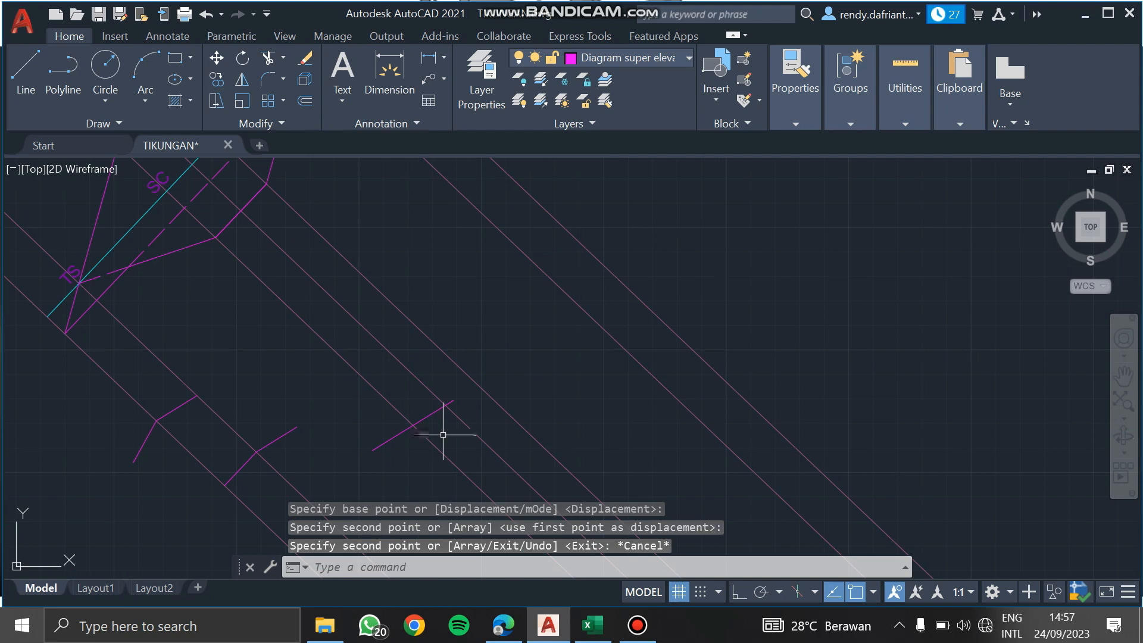
Draw a helper line from the straight profile's midpoint on the lowest SC guide line across to the uppermost of the three SC guide lines.
scroll(462, 428, down, 3)
scroll(444, 387, up, 3)
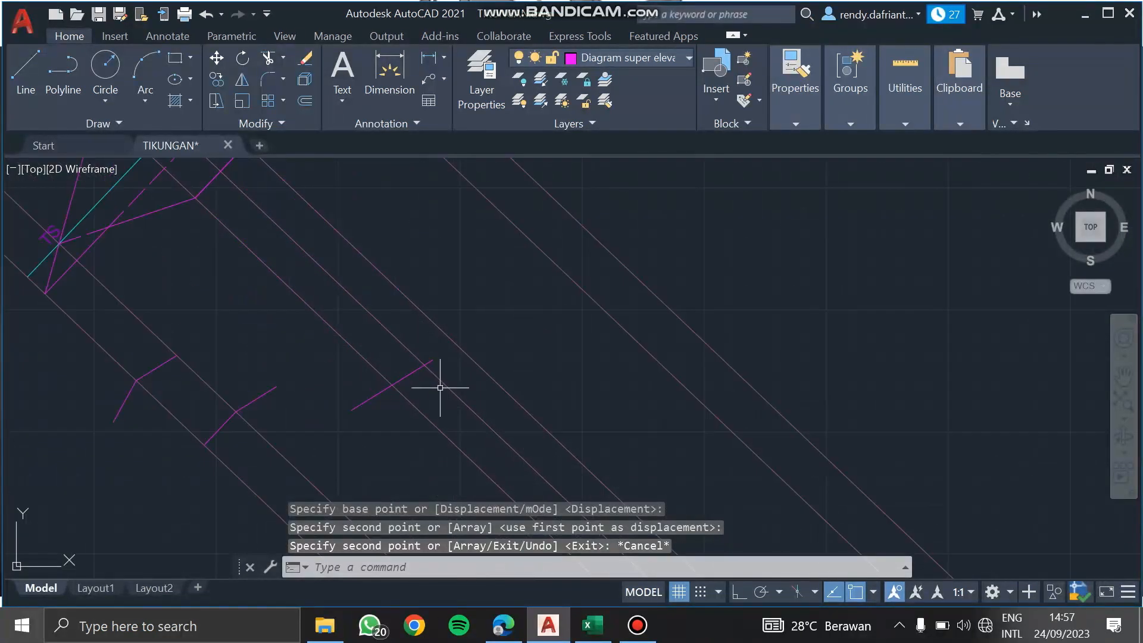
click(398, 388)
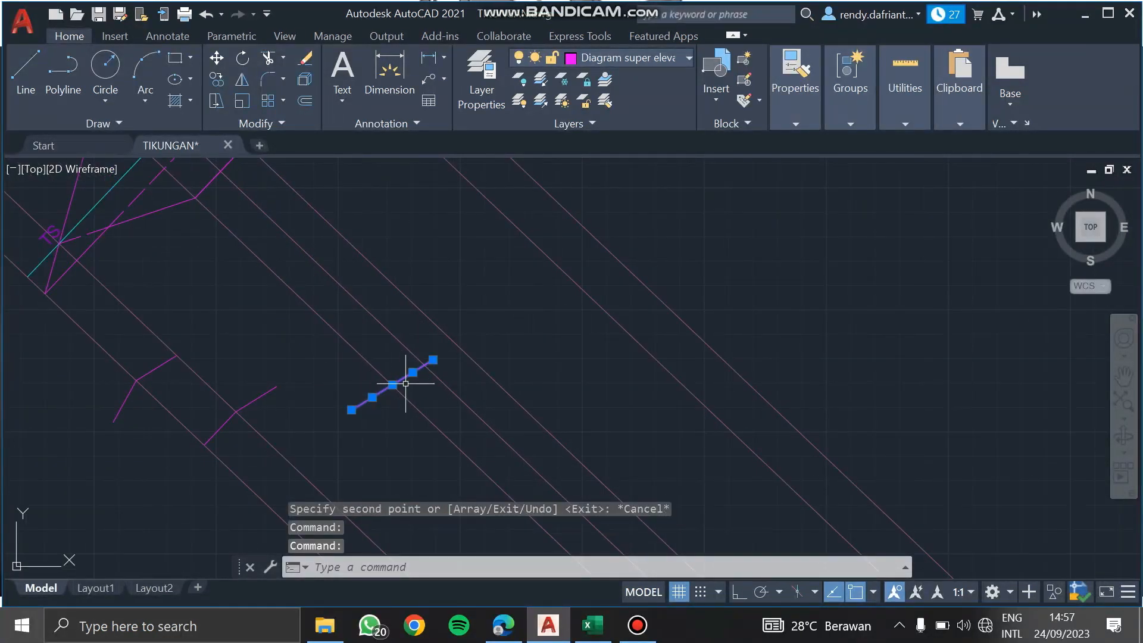
key(Escape)
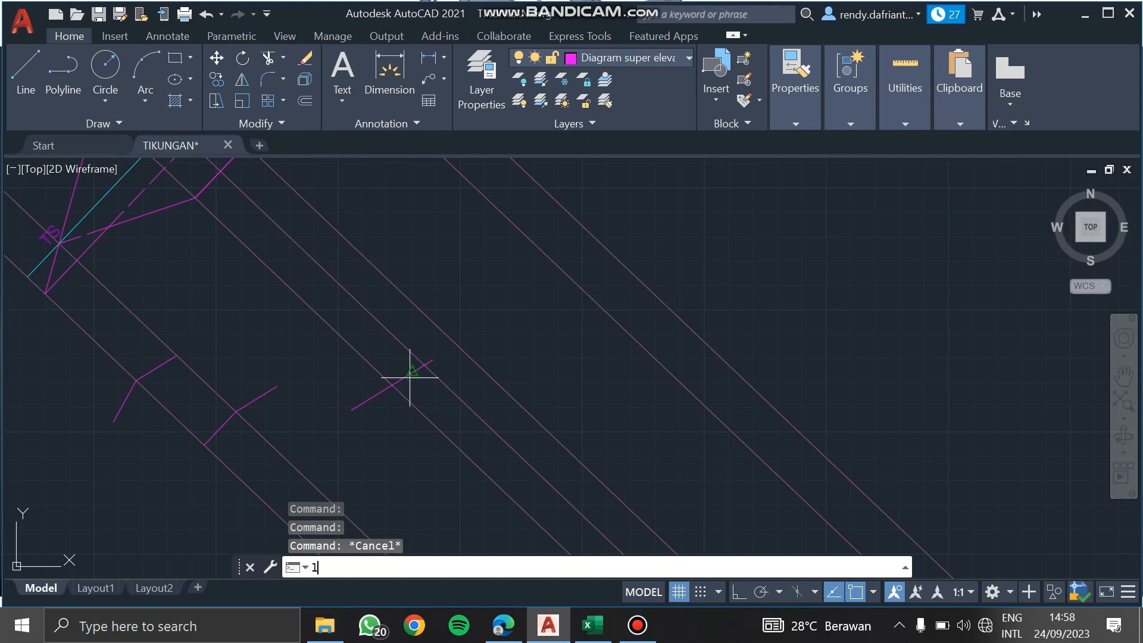
text(l)
key(Return)
click(412, 373)
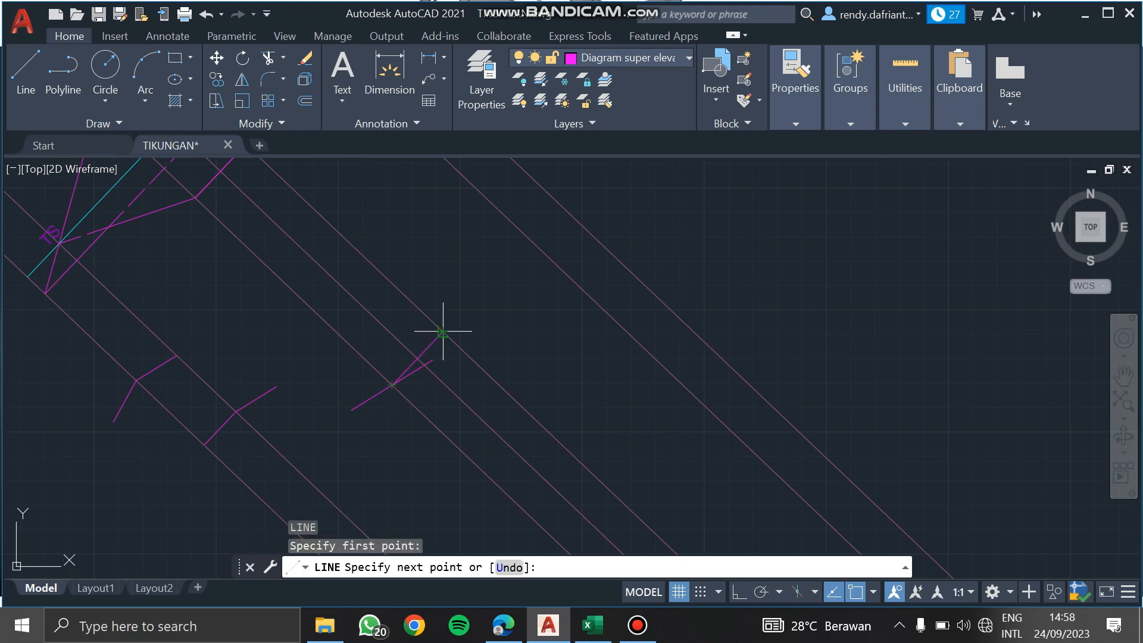
click(443, 331)
key(Escape)
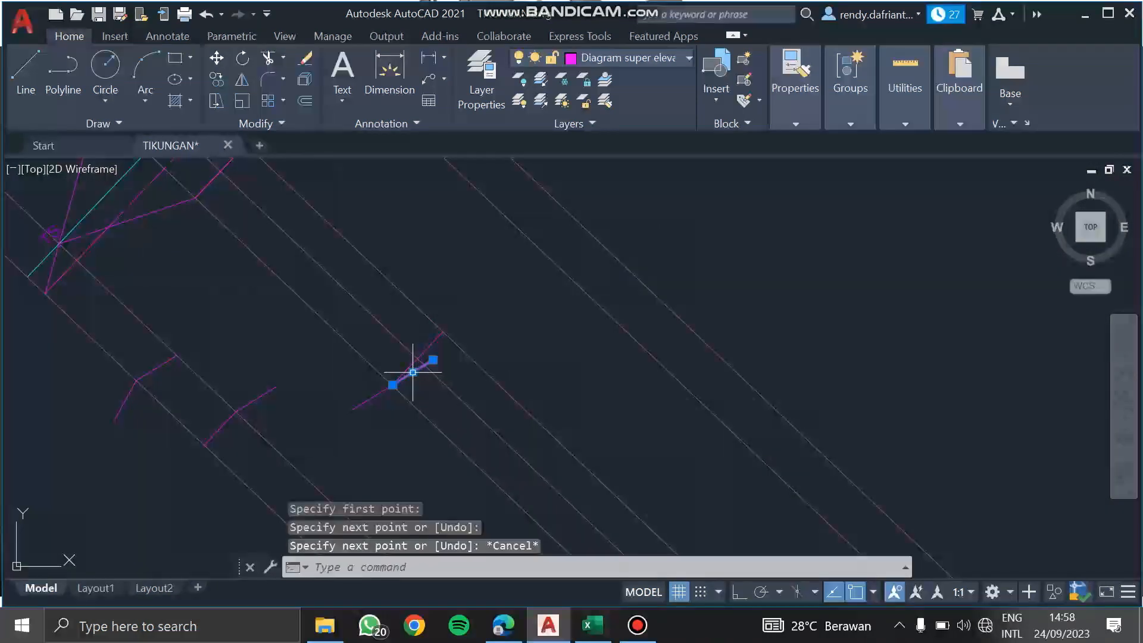
Copy both collinear profile lines from their shared point to the helper line's end on the uppermost SC guide line.
click(392, 384)
click(380, 392)
text(c)
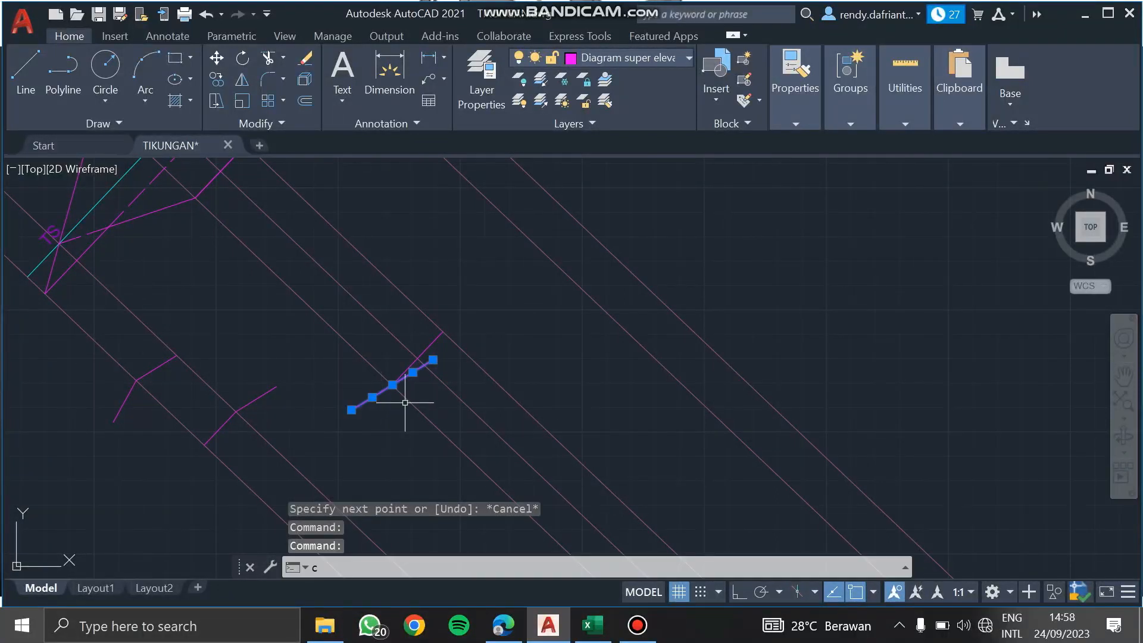
text(p)
key(Return)
click(392, 384)
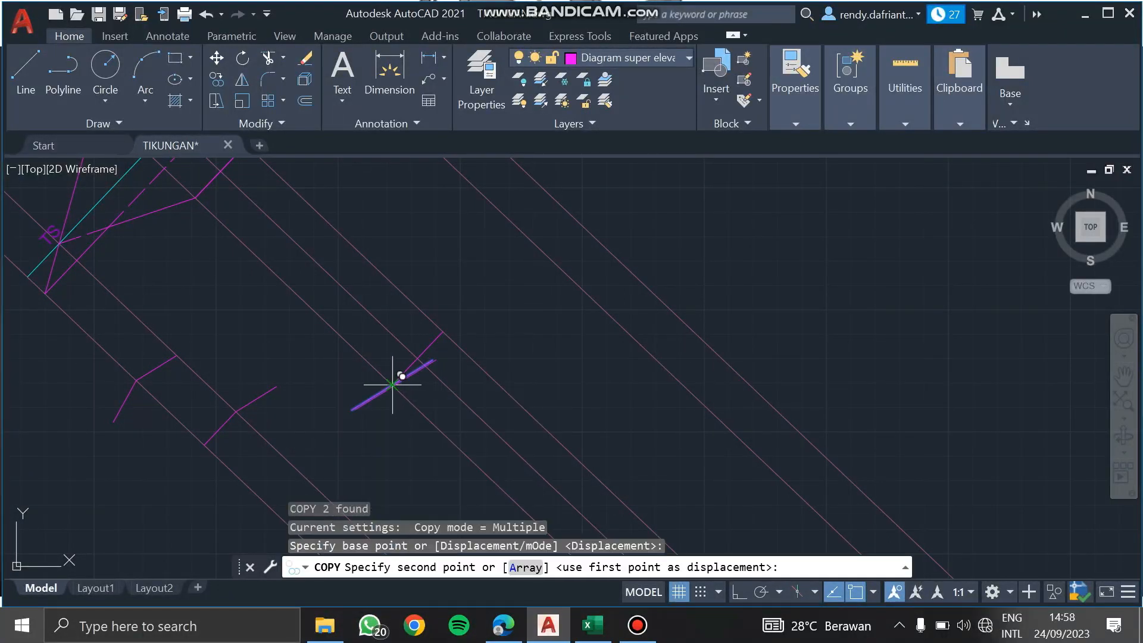
click(443, 331)
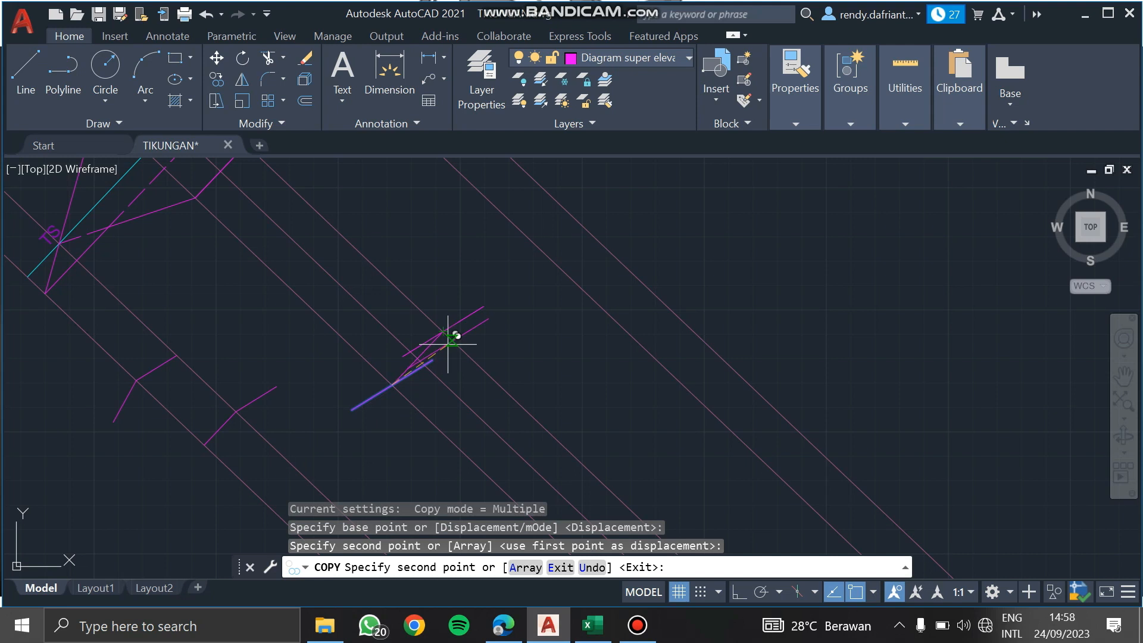
key(Escape)
Erase the helper line joining the two straight slanted profiles.
click(427, 347)
text(E)
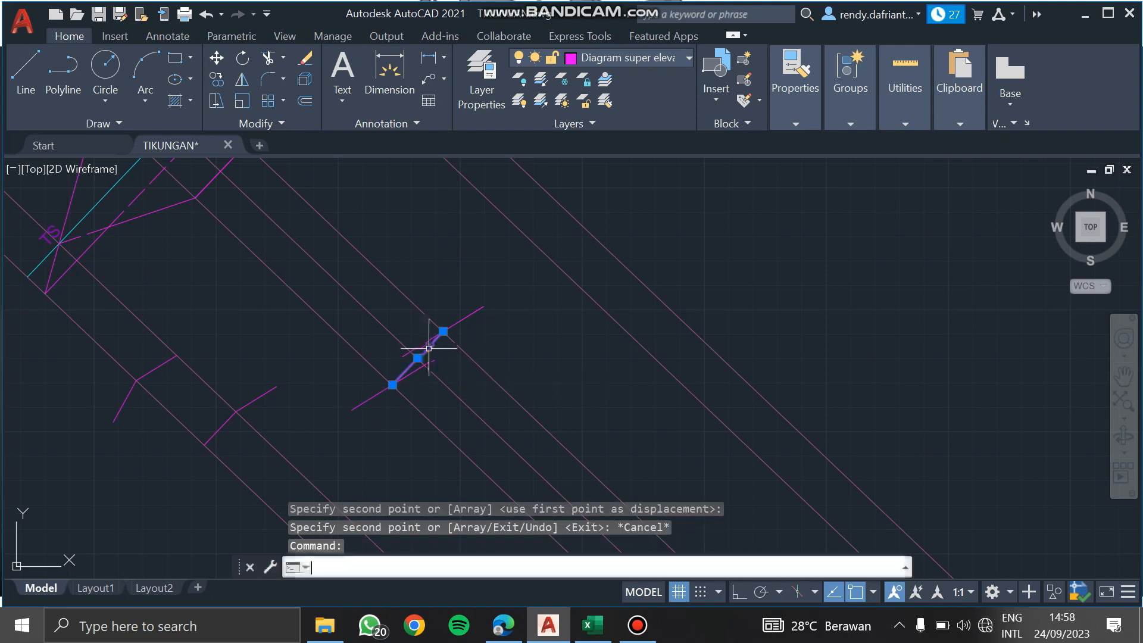
key(Return)
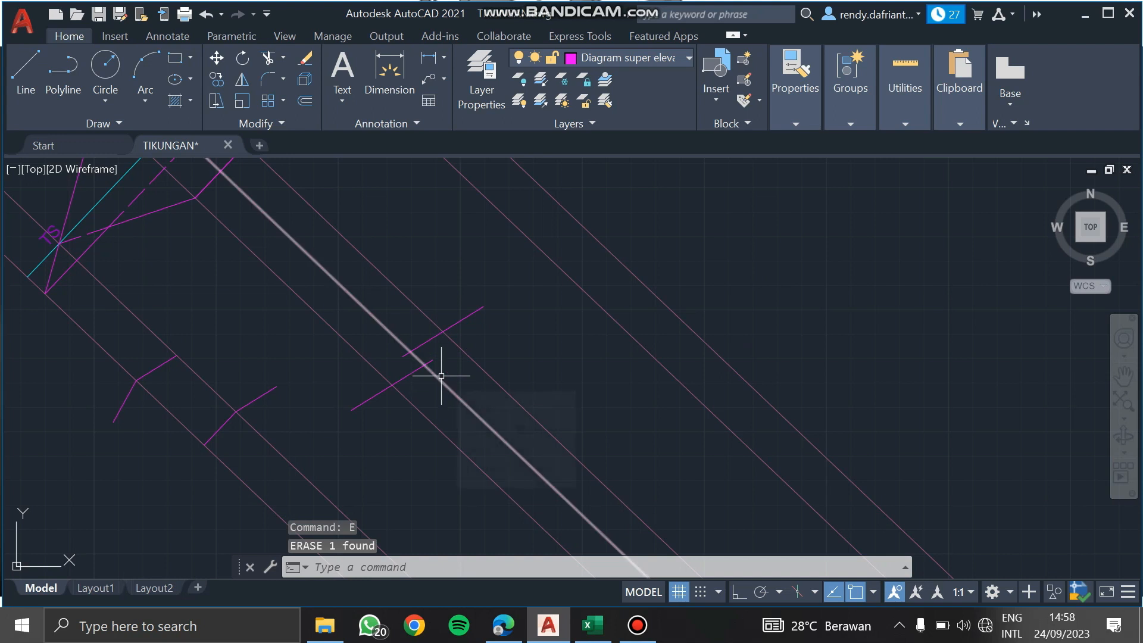
Check the Spiral-Circle-Spiral superelevation diagram in the PDF design guide in Edge, and return to the AutoCAD drawing.
click(502, 625)
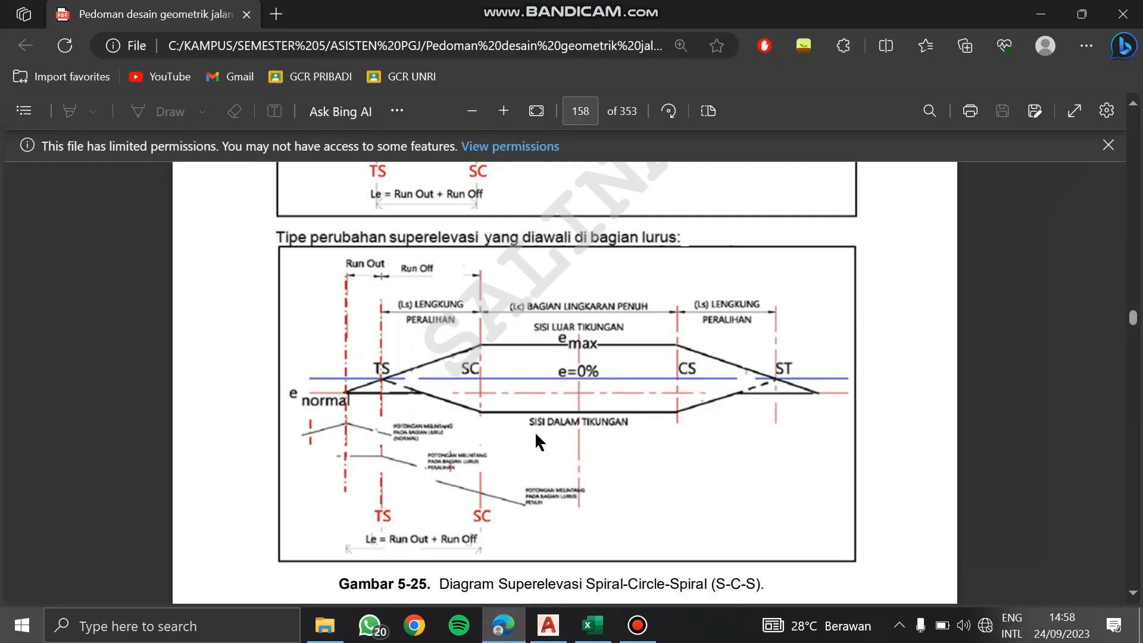
click(503, 625)
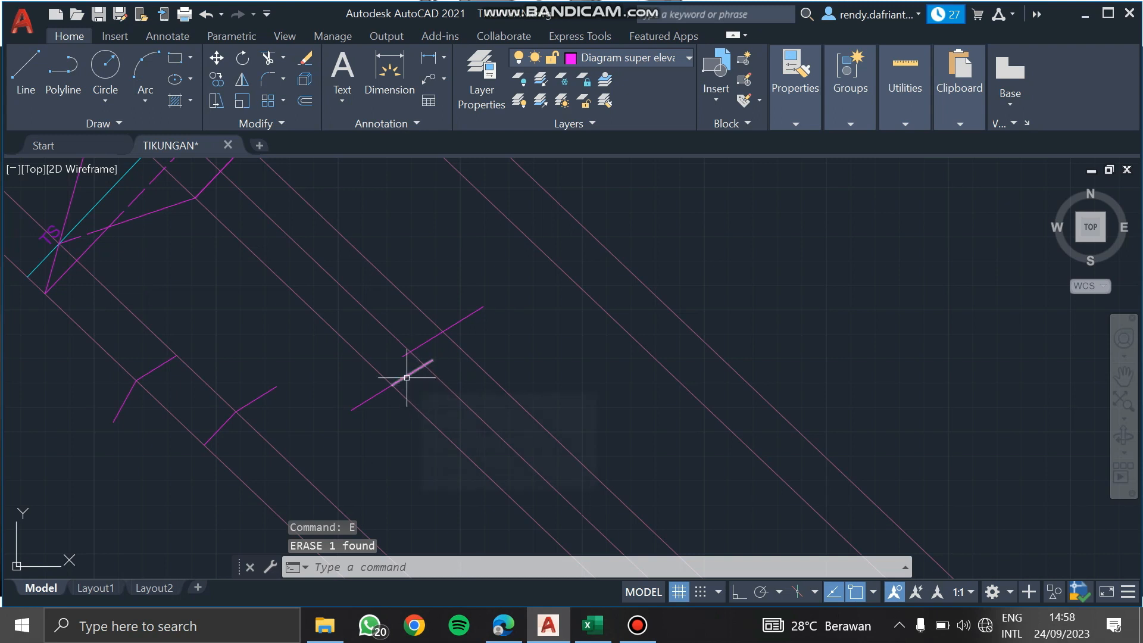
Mirror the four lines of the two bent TS profiles about the middle SC guide line, keeping the originals.
click(256, 399)
click(216, 427)
click(156, 369)
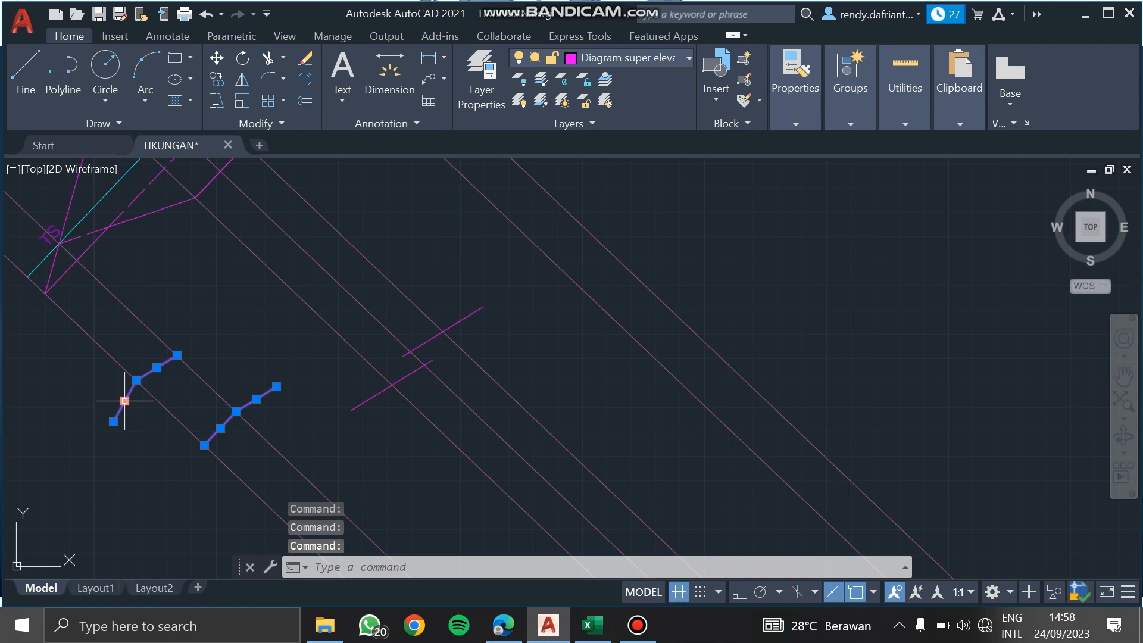
text(m)
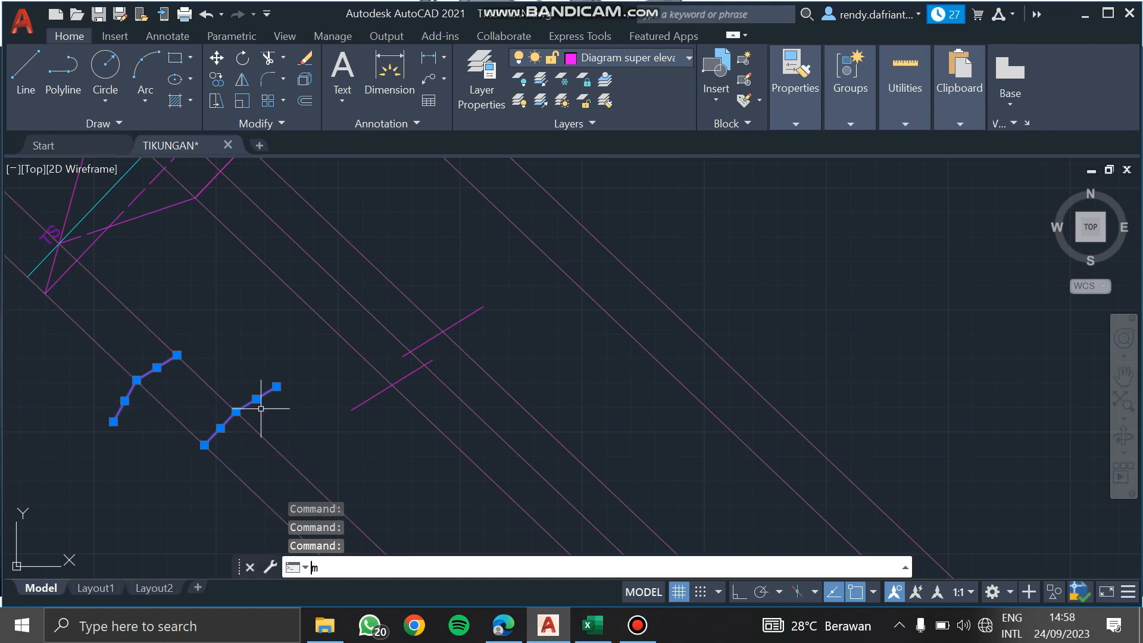
text(i)
key(Return)
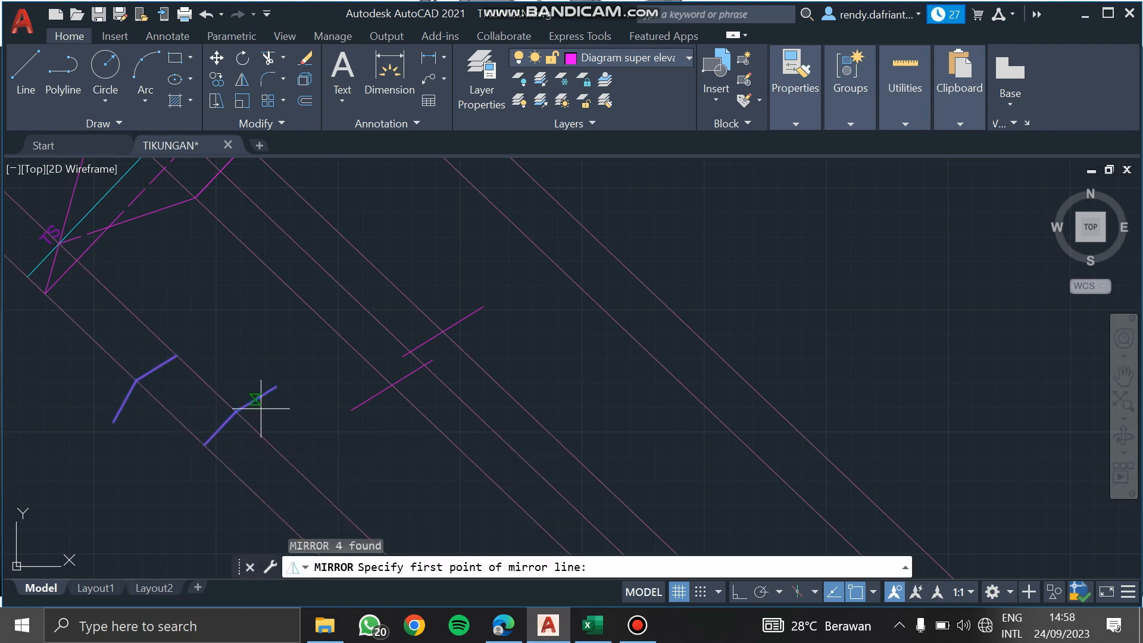
scroll(410, 362, up, 3)
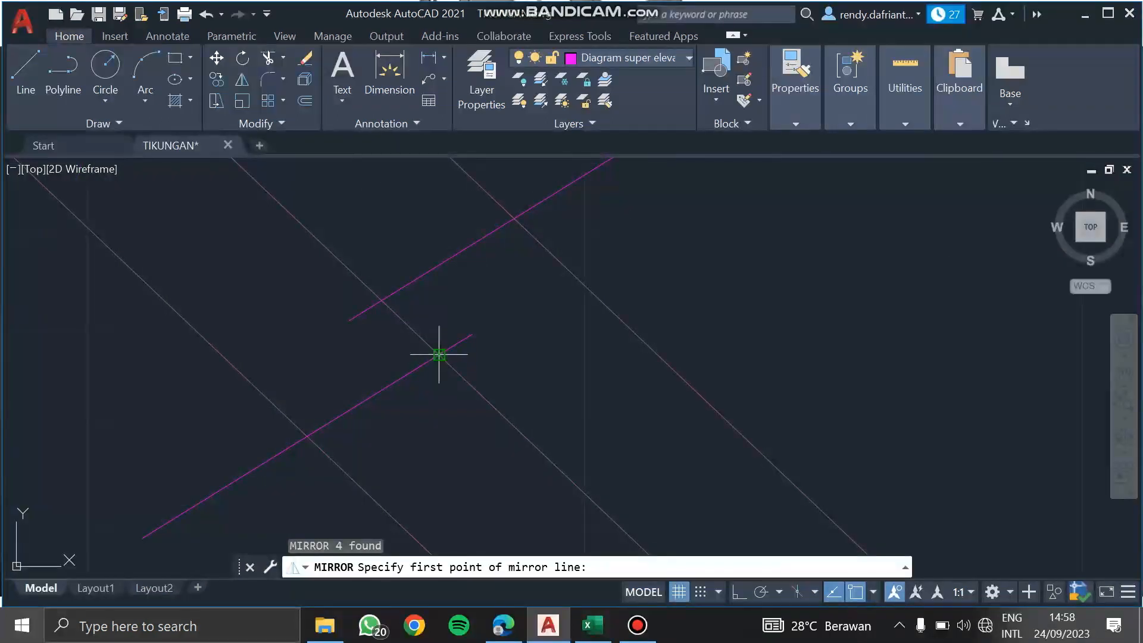
click(429, 349)
click(382, 301)
scroll(449, 344, down, 3)
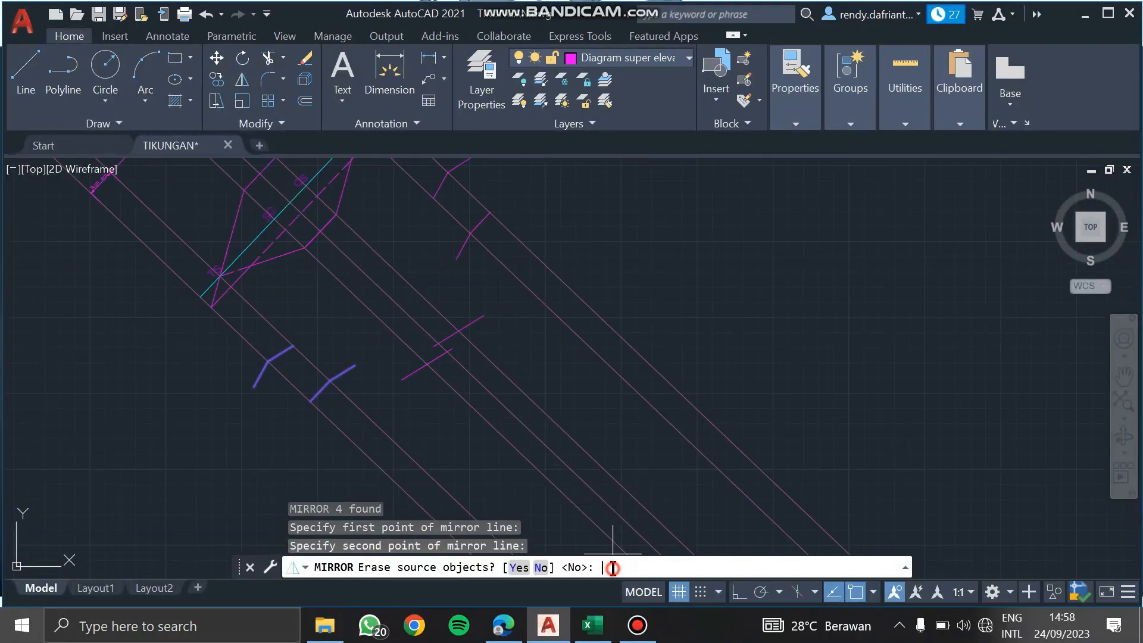
text(no)
key(Return)
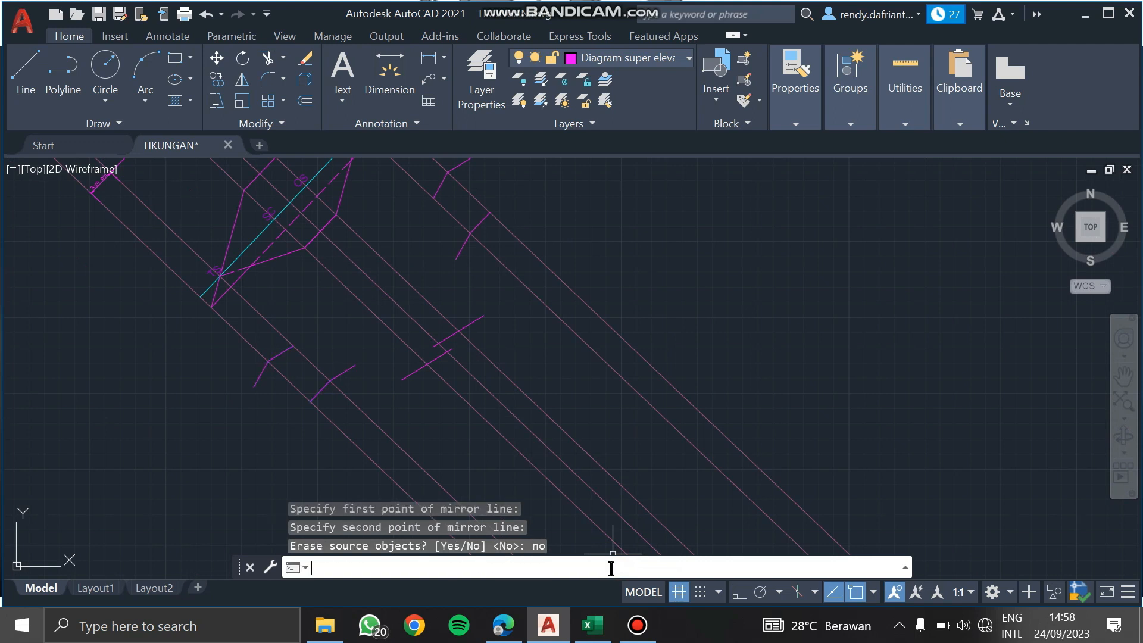
Add the multiline text "-2%" in the empty area beside the TS profiles, on the Ket. superelevasi layer.
middle_drag(453, 340, 506, 340)
scroll(479, 356, up, 2)
scroll(480, 356, down, 2)
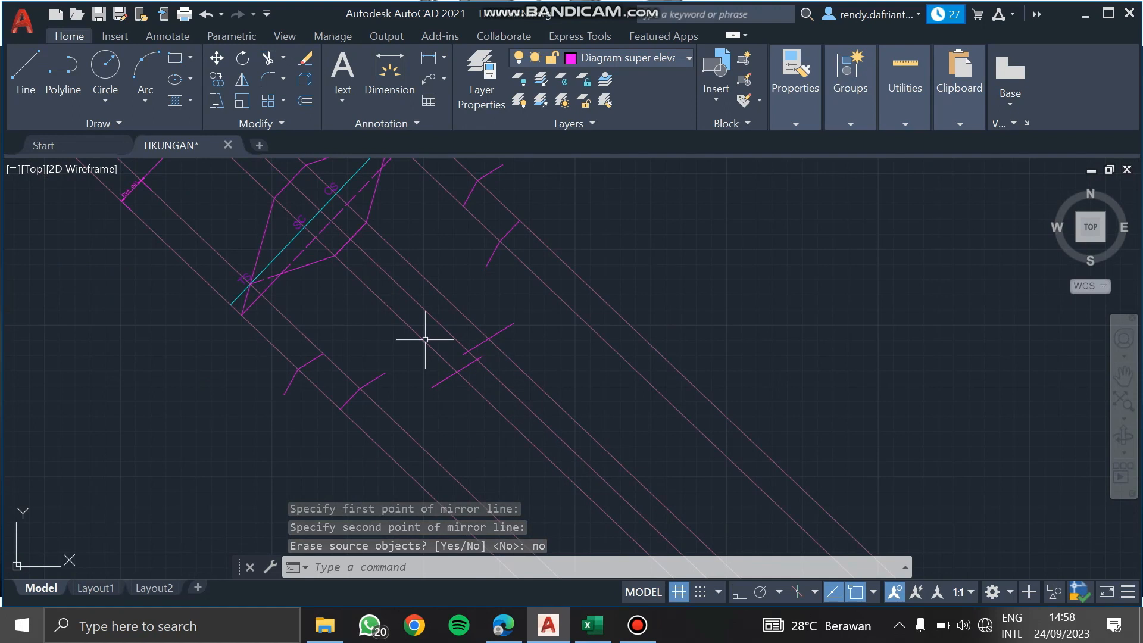
scroll(347, 384, up, 2)
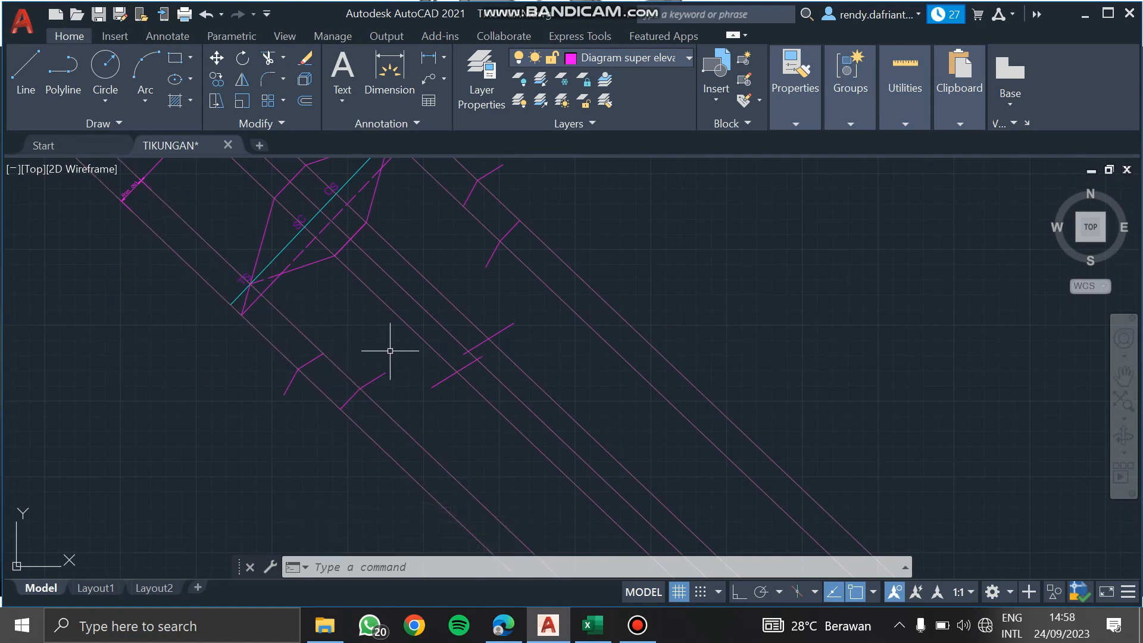
text(m)
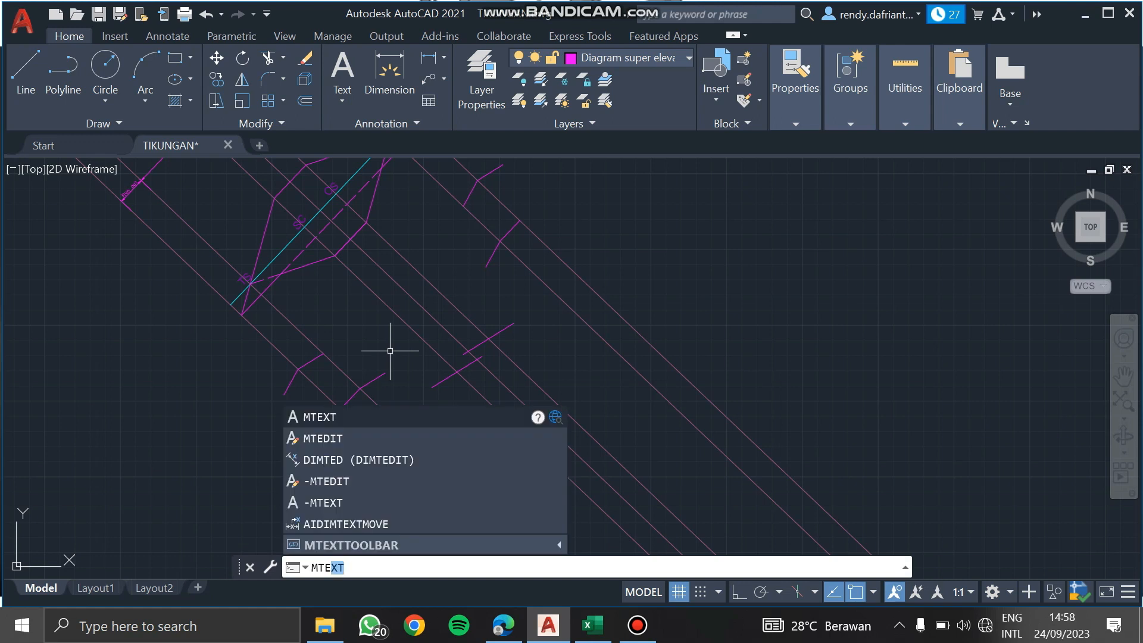
key(Return)
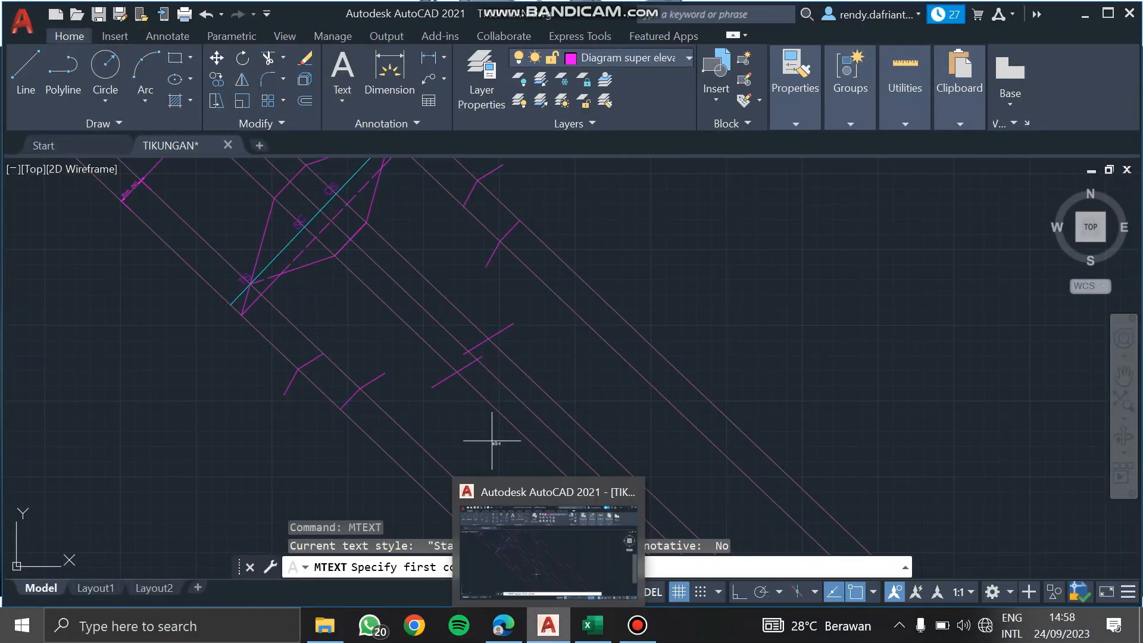
middle_drag(172, 388, 286, 390)
click(230, 411)
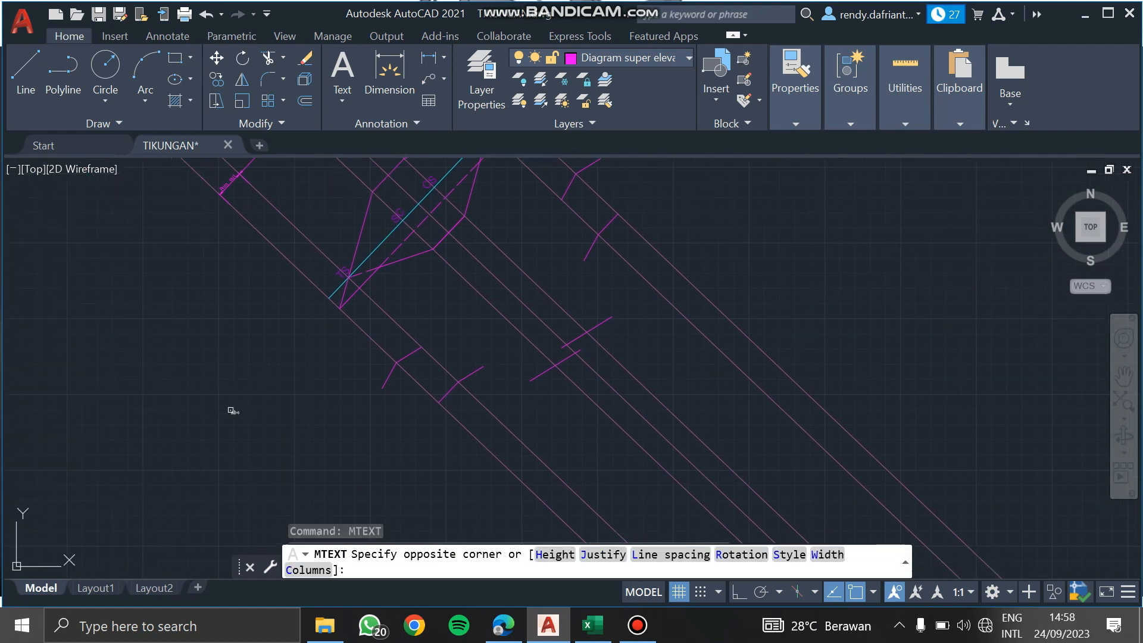
click(295, 435)
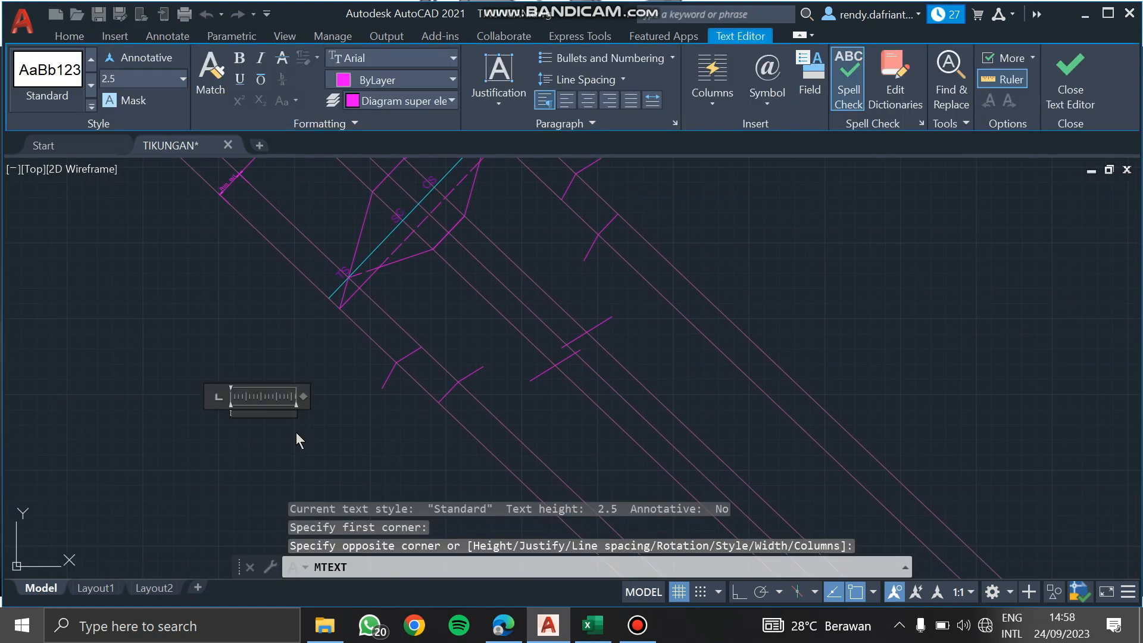
click(440, 101)
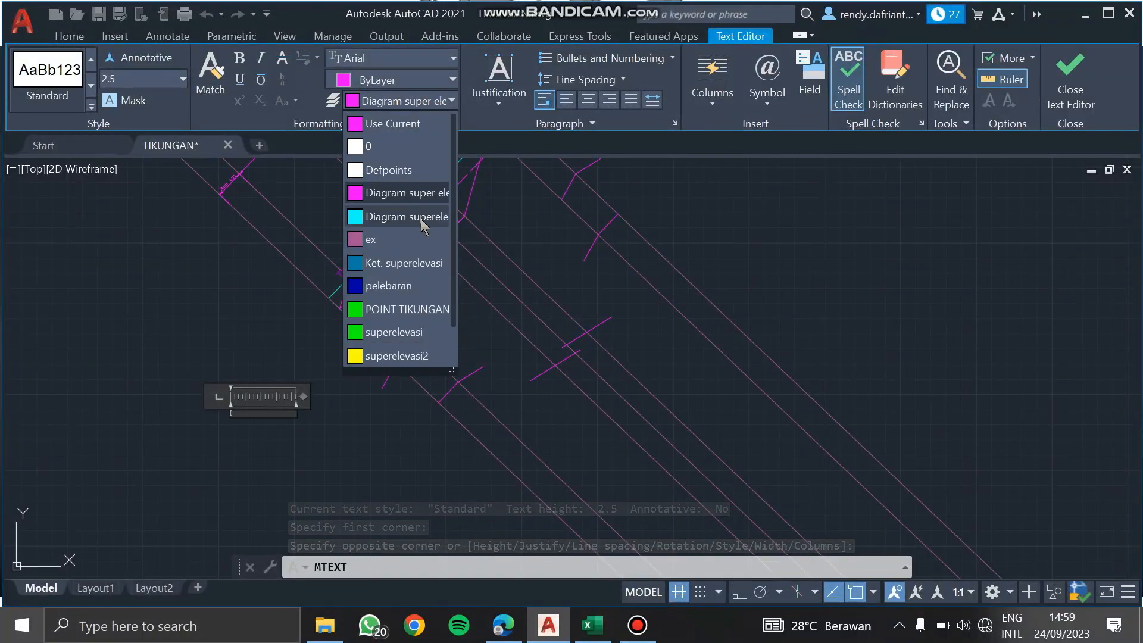
click(419, 265)
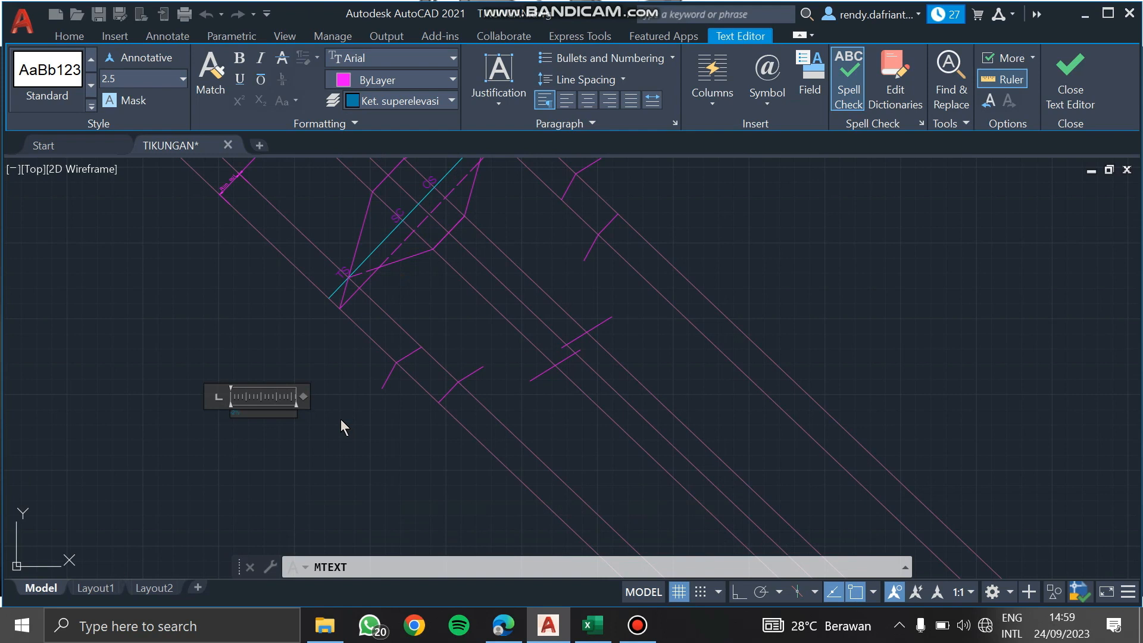
click(298, 416)
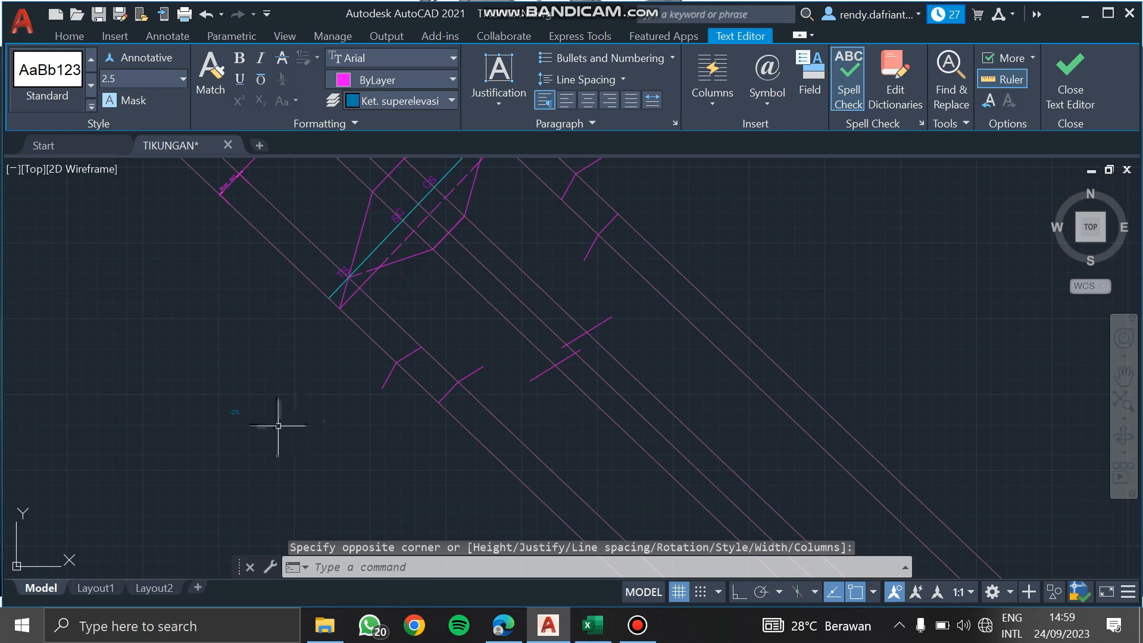
Increase the text height of the "-2%" label.
scroll(239, 401, up, 2)
drag(239, 402, 179, 447)
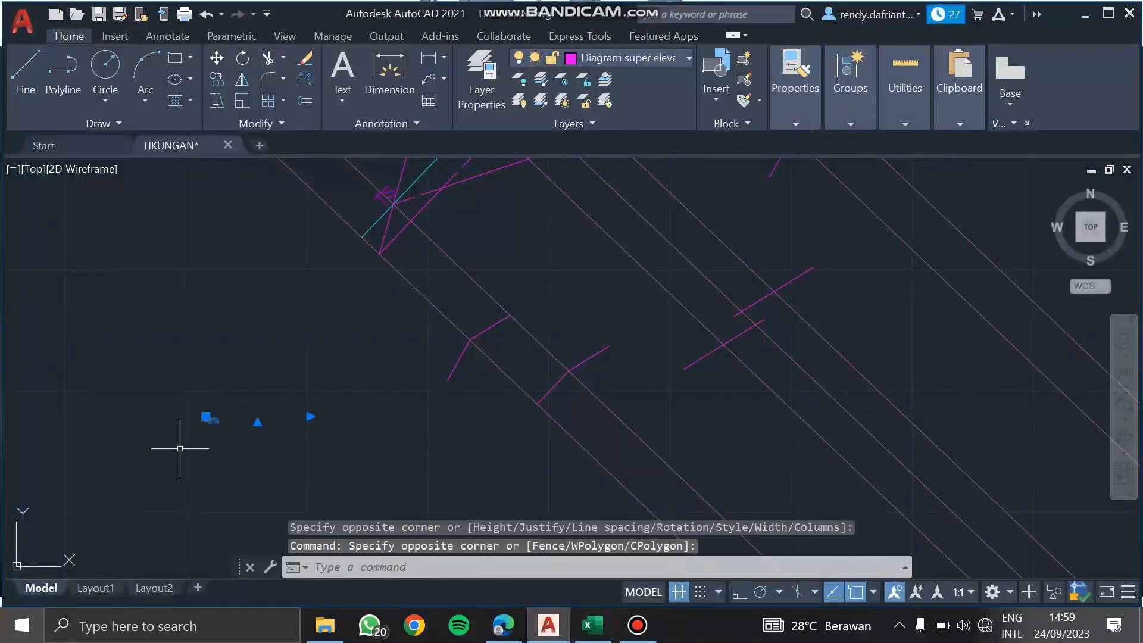
double_click(210, 418)
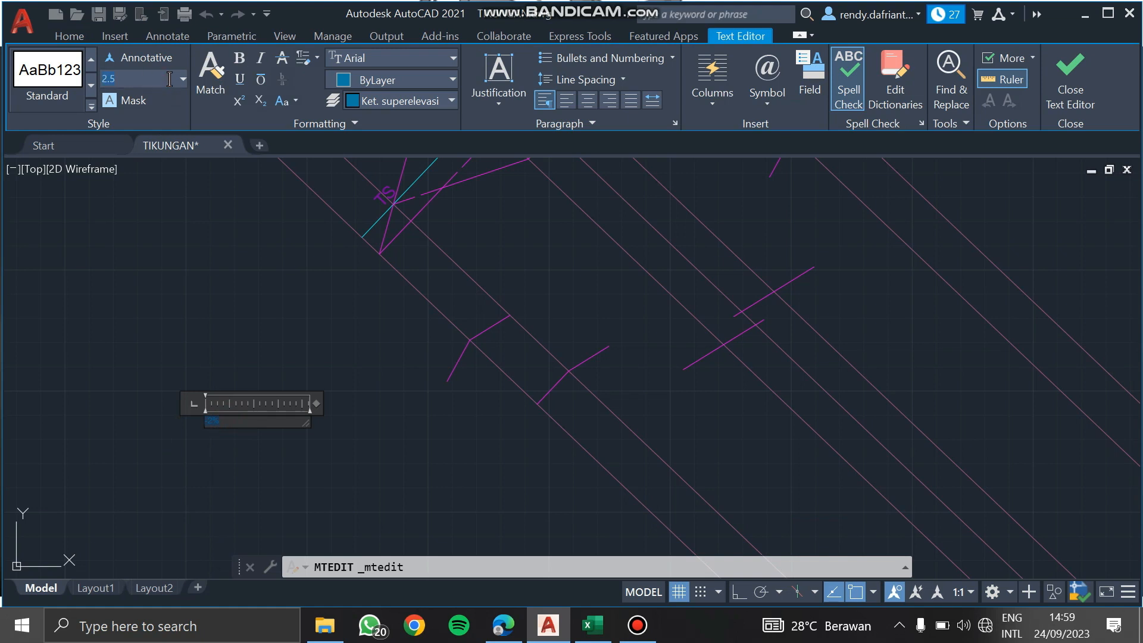
key(Return)
click(400, 443)
Rotate the "-2%" label by 46.45 degrees about its lower starting end.
click(235, 386)
click(210, 439)
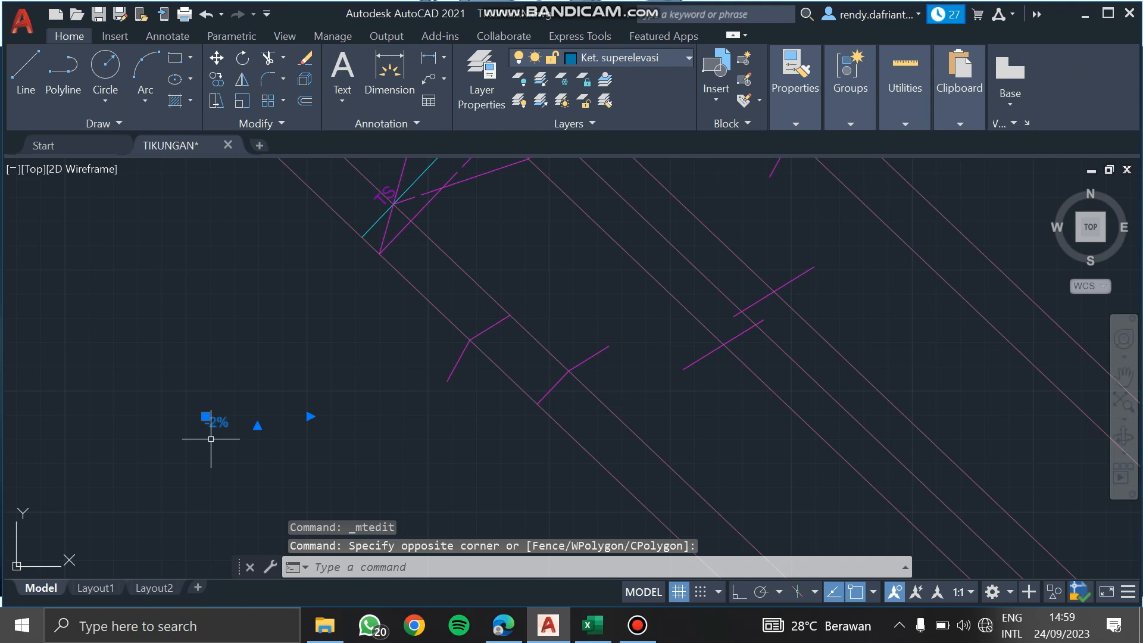
text(r)
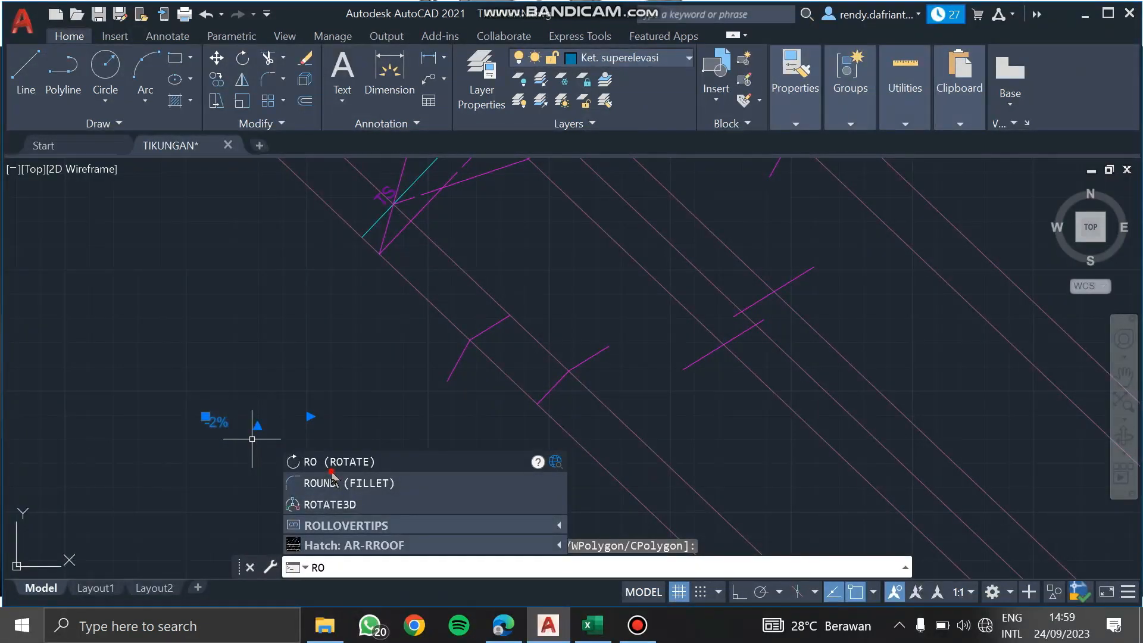
text(o)
key(Return)
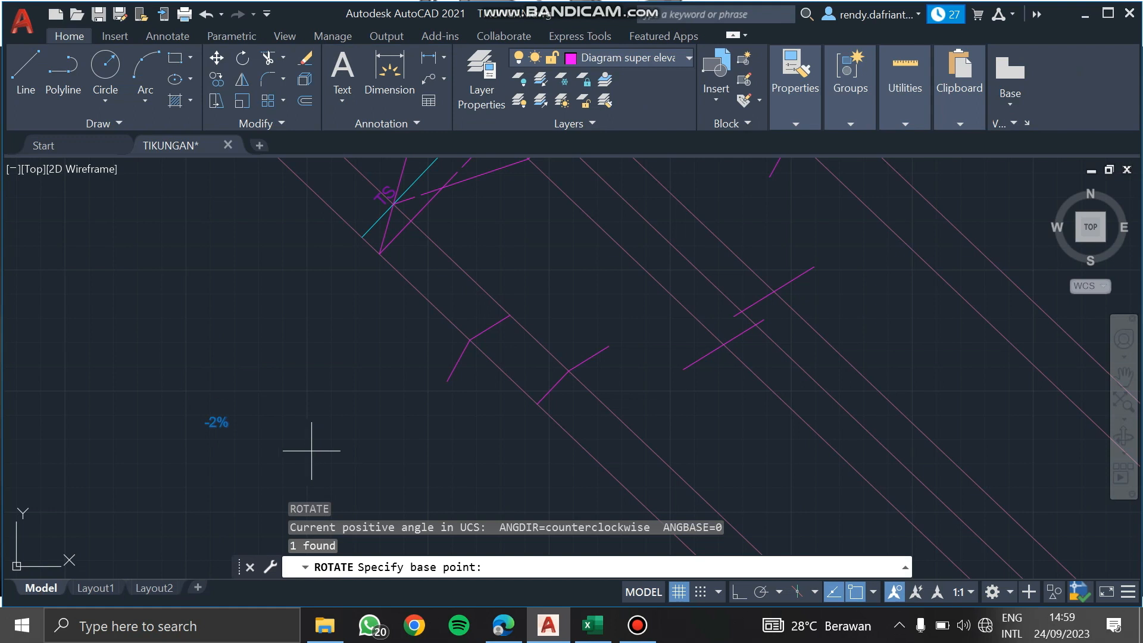
click(205, 426)
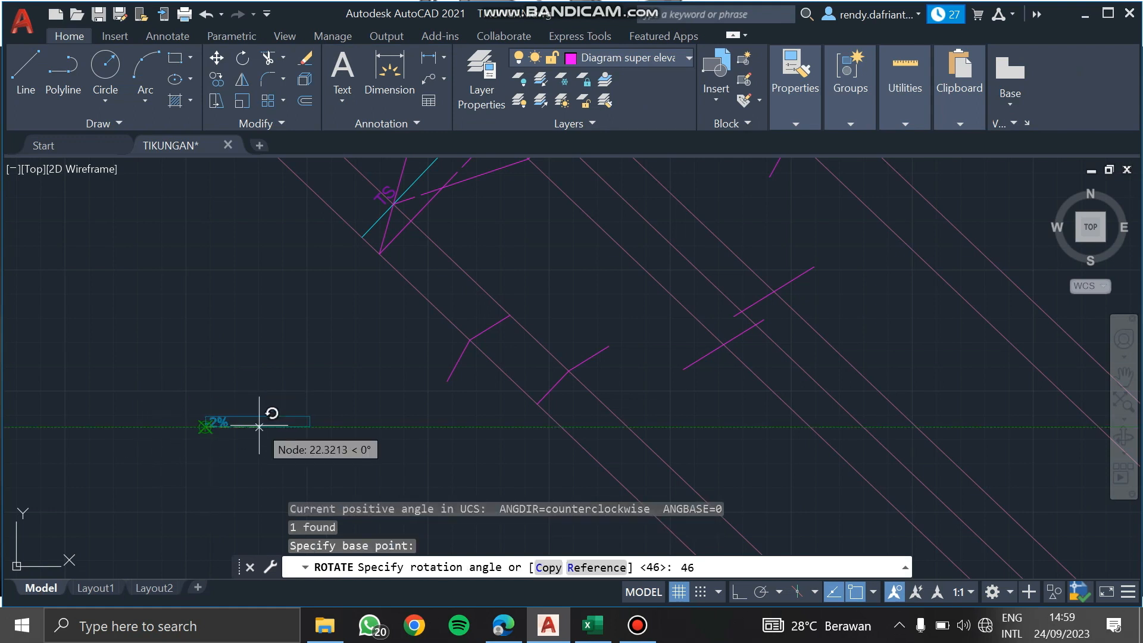
text(46.45)
key(Return)
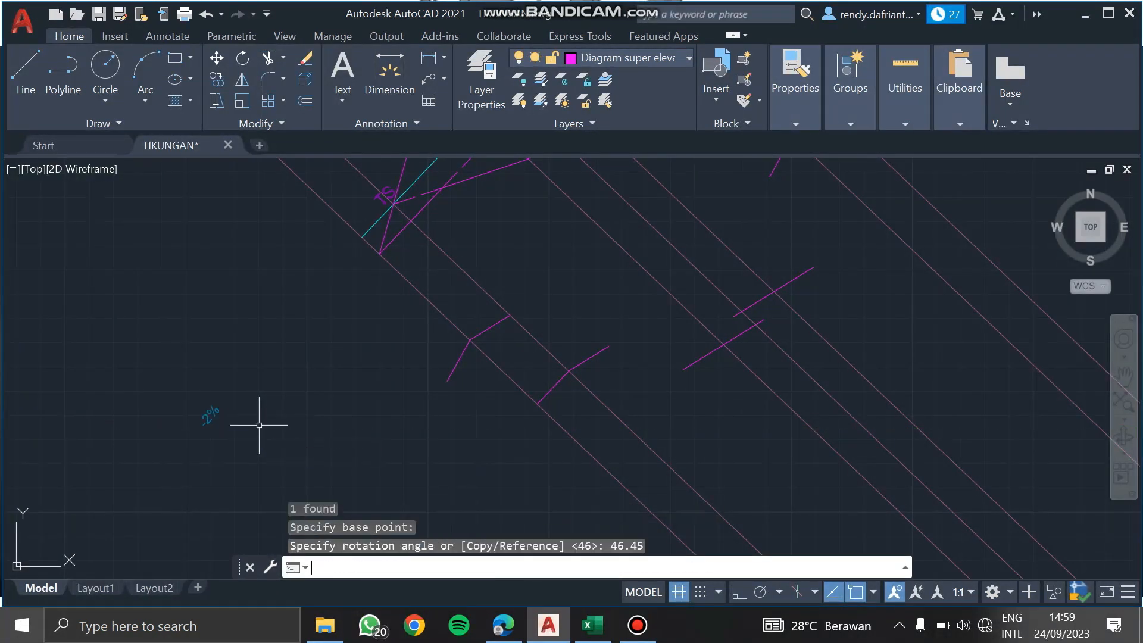
Move the "-2%" label beside the lower arm of the first bent profile below TS.
click(237, 383)
click(189, 451)
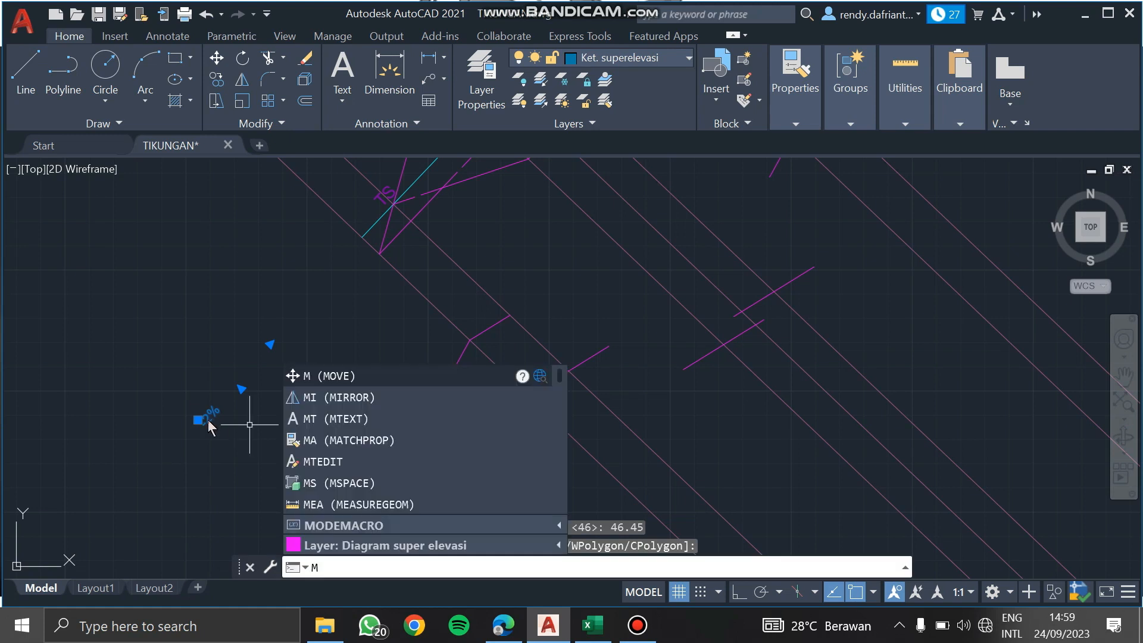
key(Return)
scroll(479, 357, up, 6)
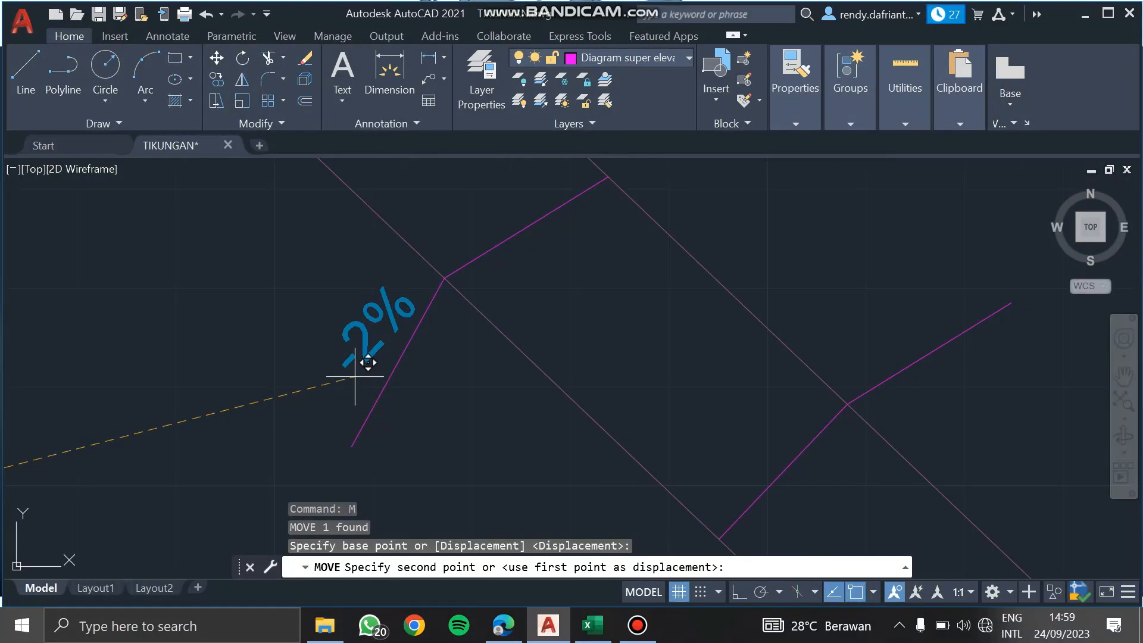
click(356, 376)
scroll(369, 369, down, 5)
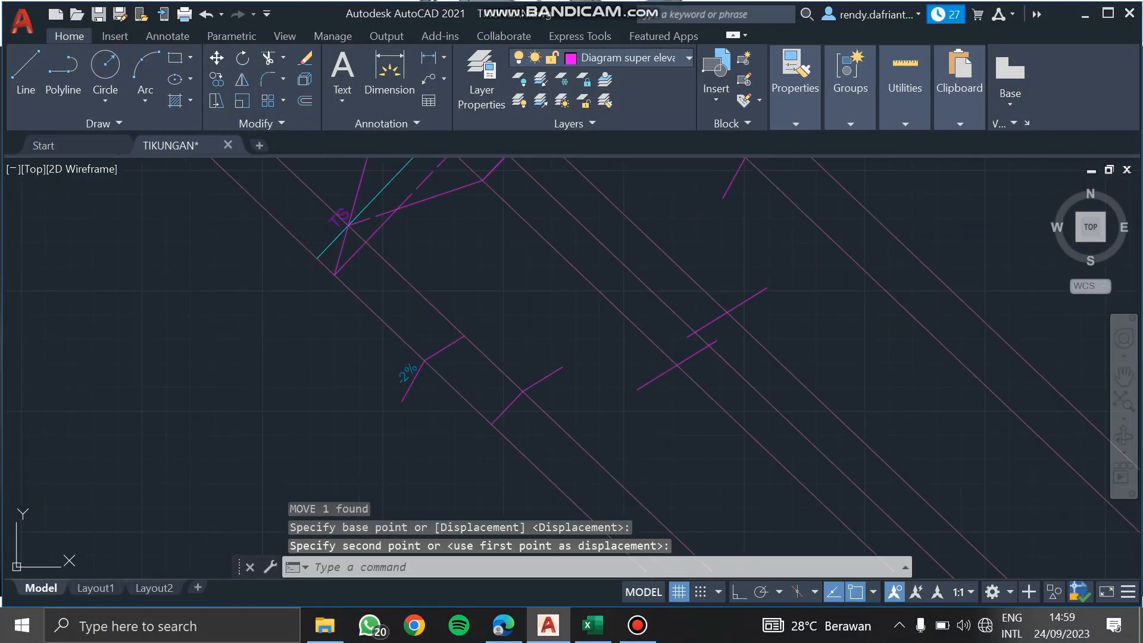
middle_drag(414, 380, 415, 402)
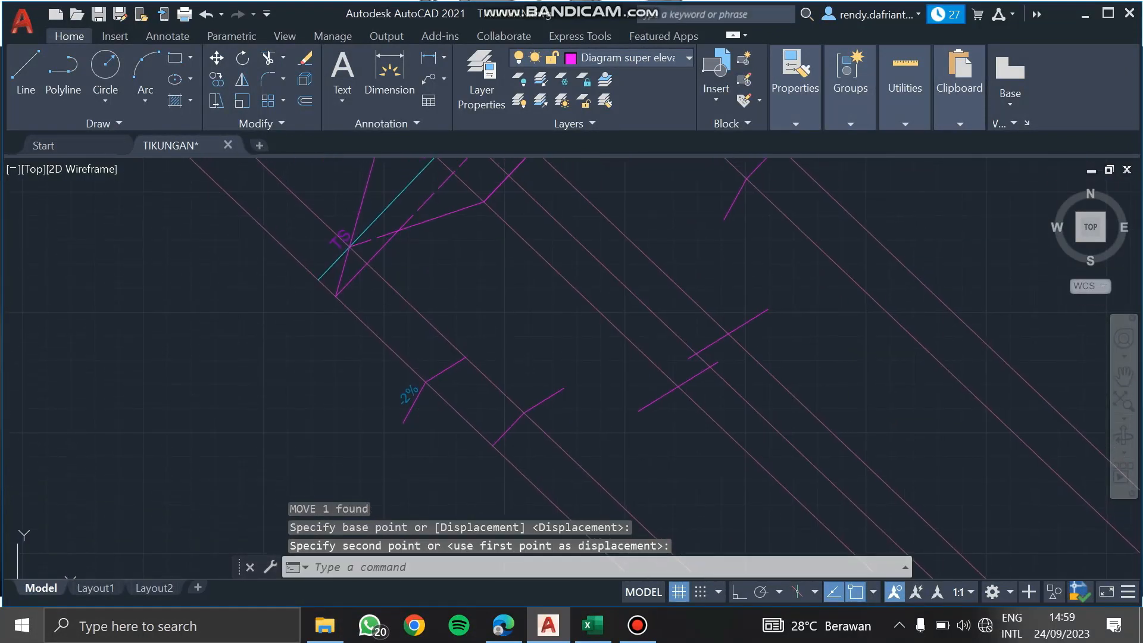
Mirror the "-2%" label about the outer TS guide line onto the profile's upper arm, keeping the original.
click(409, 395)
scroll(420, 394, up, 2)
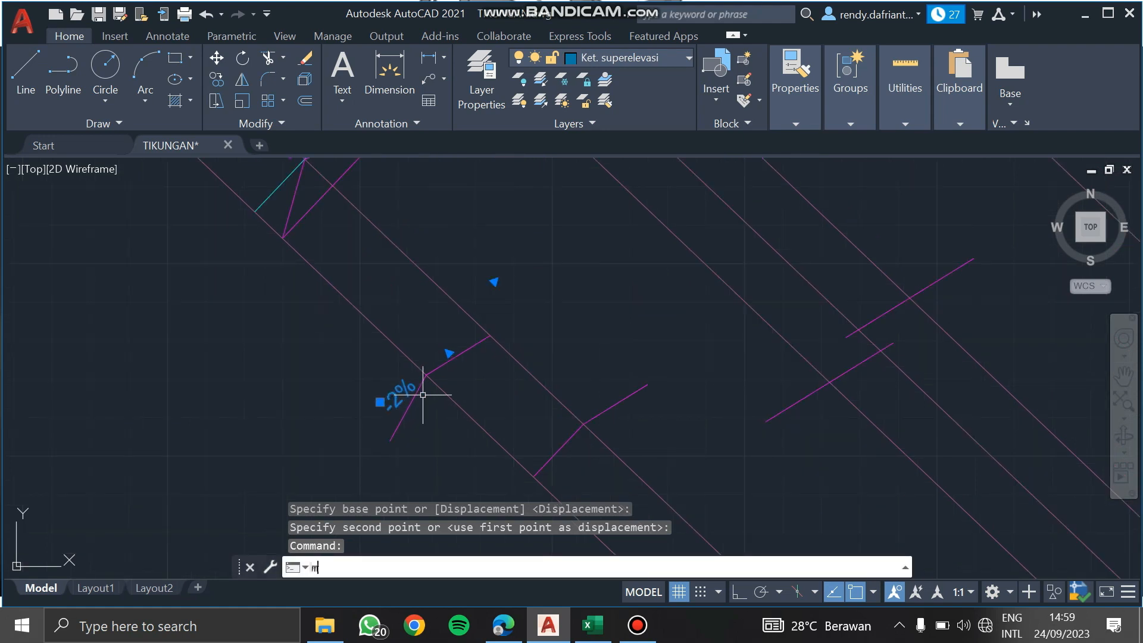
key(Return)
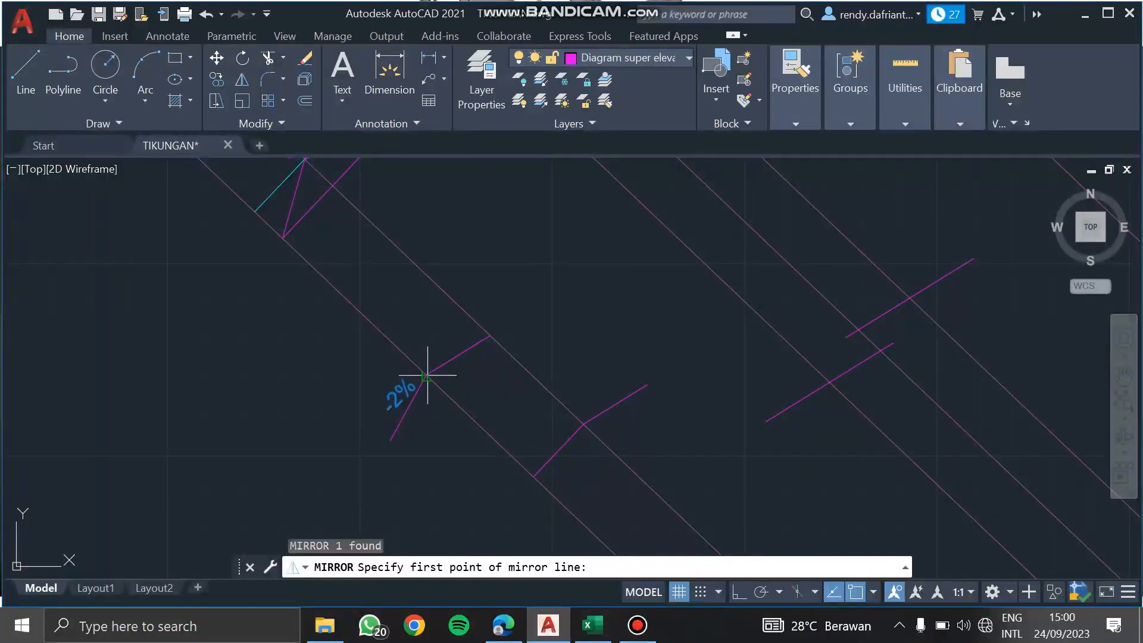
click(426, 375)
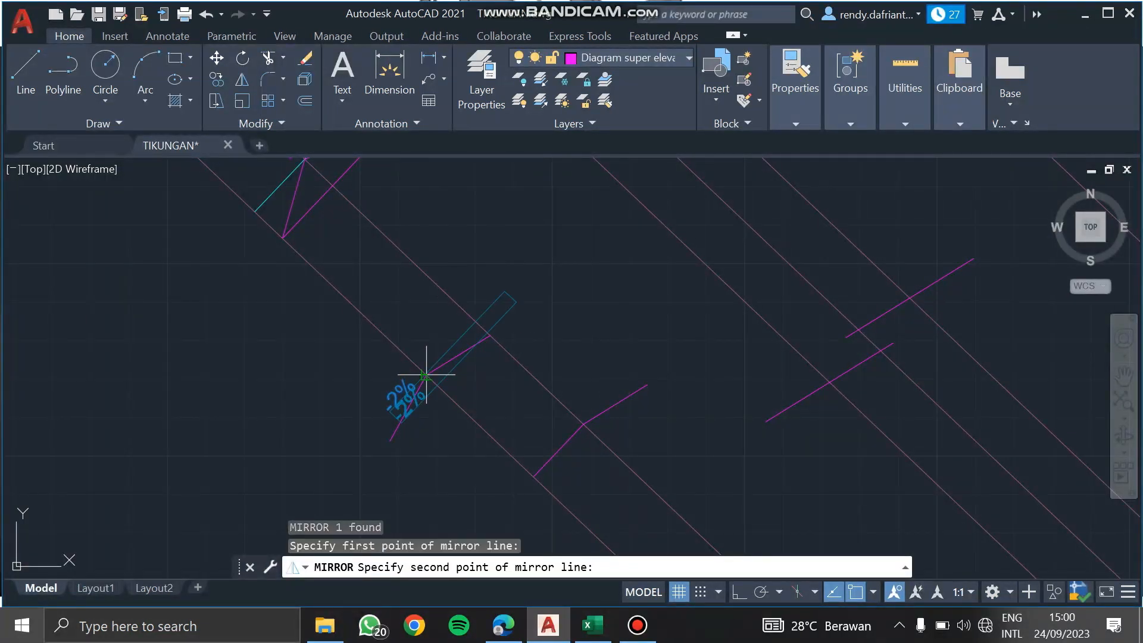
click(531, 476)
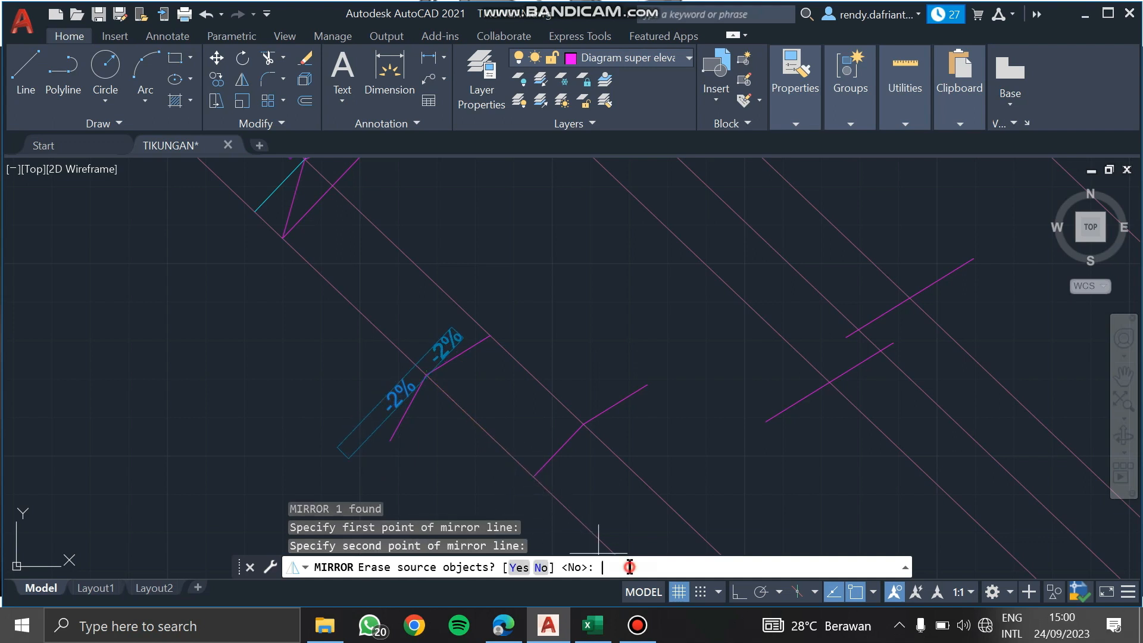
text(no)
key(Return)
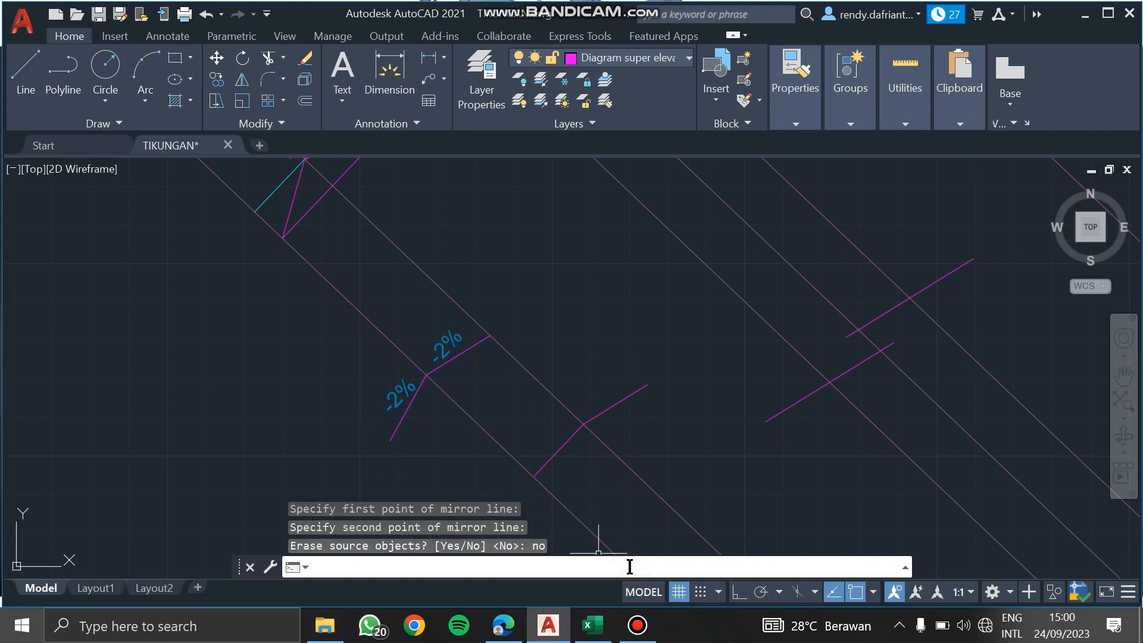
Copy the upper "-2%" label of the first bent profile onto both arms of the second bent profile.
click(454, 350)
text(co)
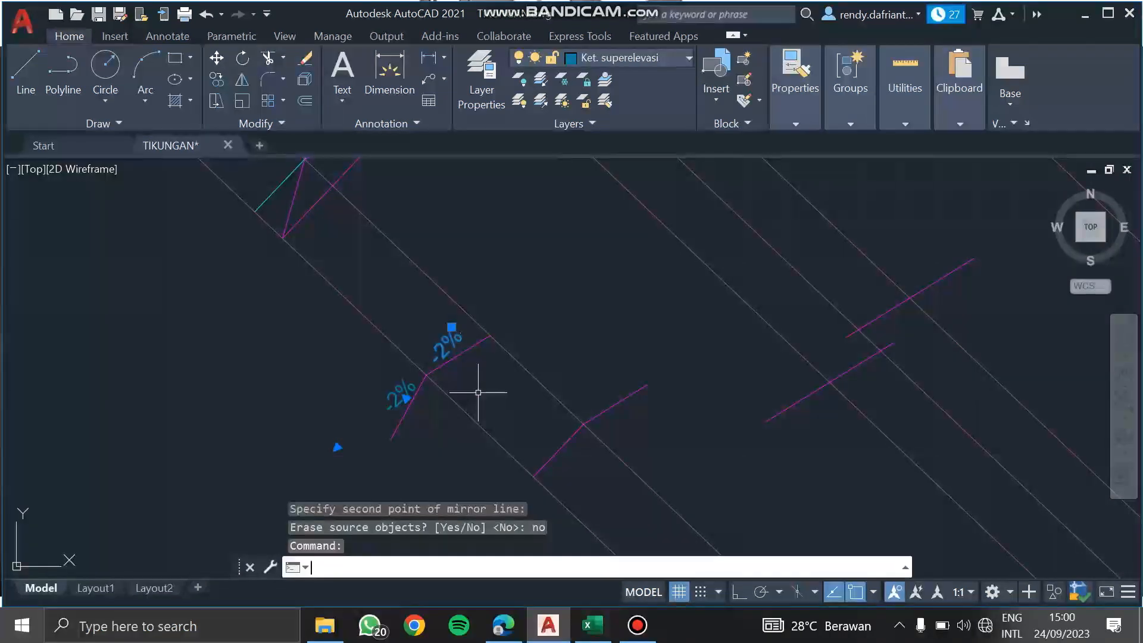
key(Return)
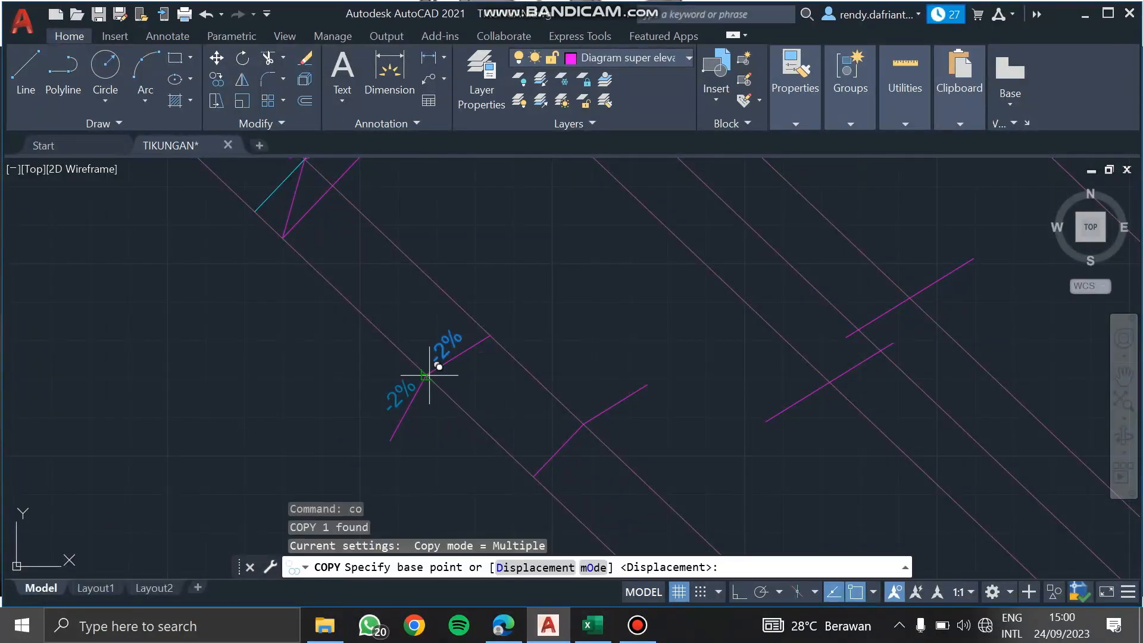
click(427, 374)
click(584, 423)
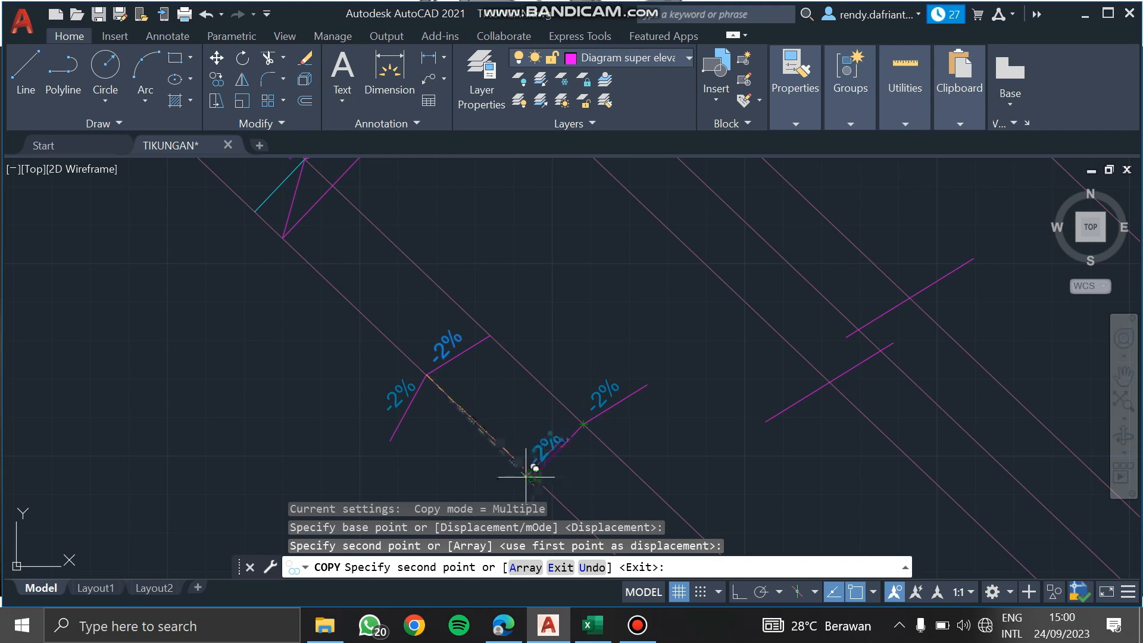
scroll(533, 467, up, 2)
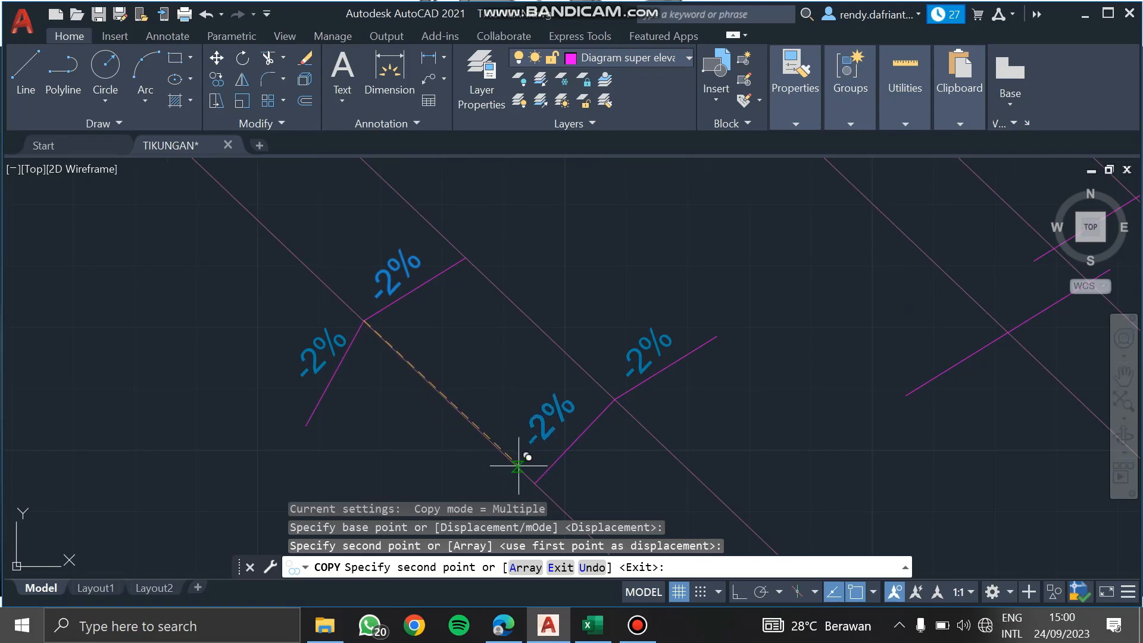
click(521, 470)
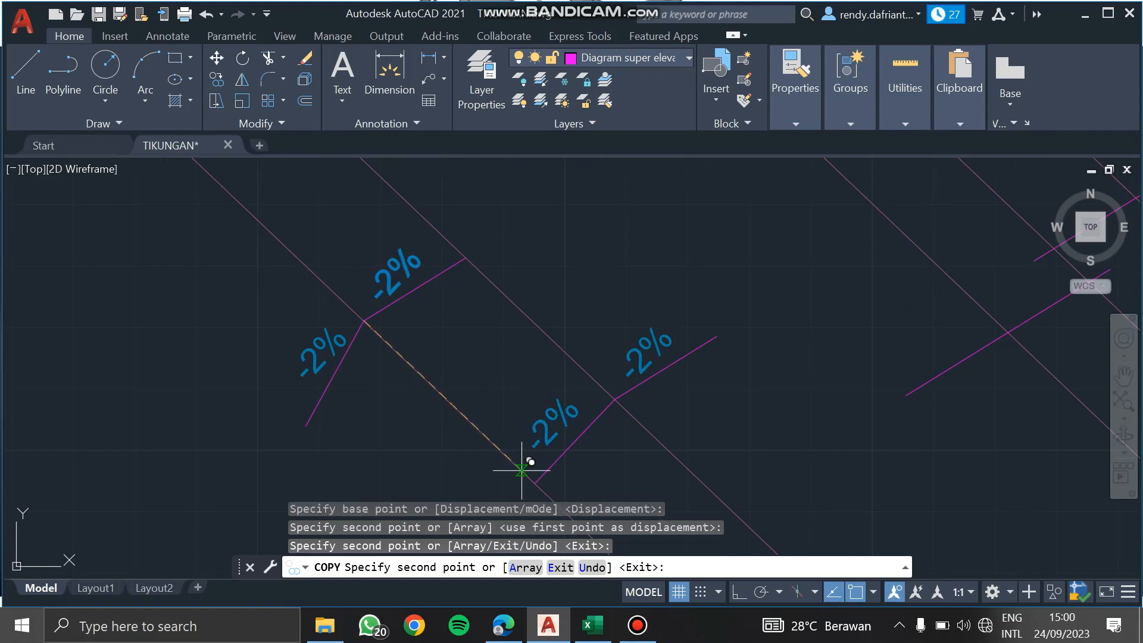
key(Escape)
Change the label on the lower arm of the second bent profile to "0%".
click(560, 420)
click(555, 421)
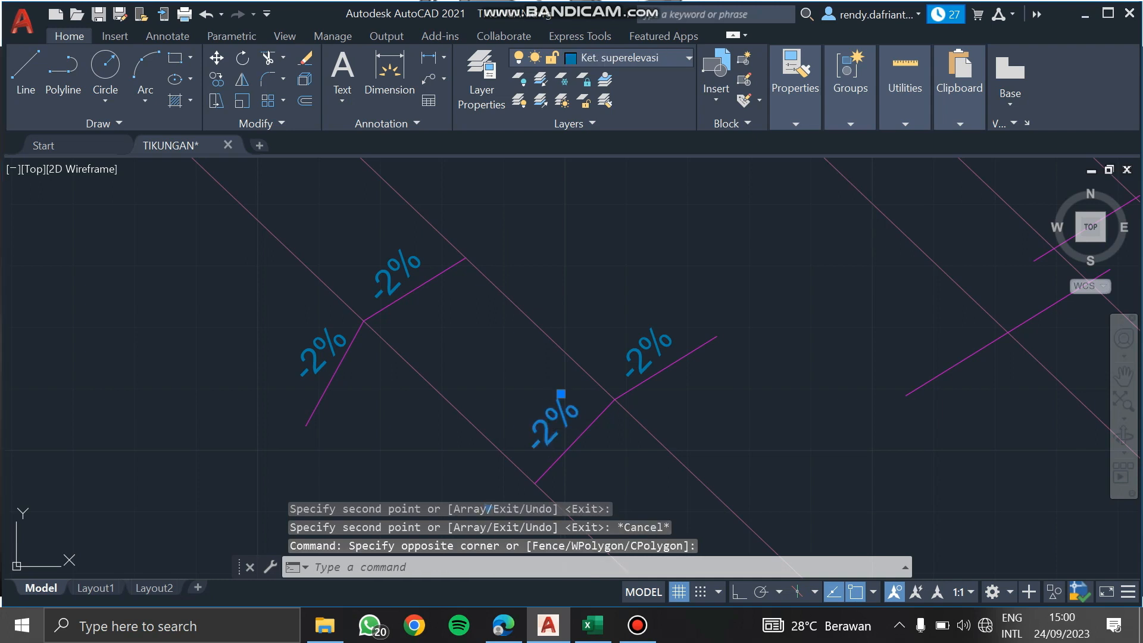
double_click(556, 420)
text(0)
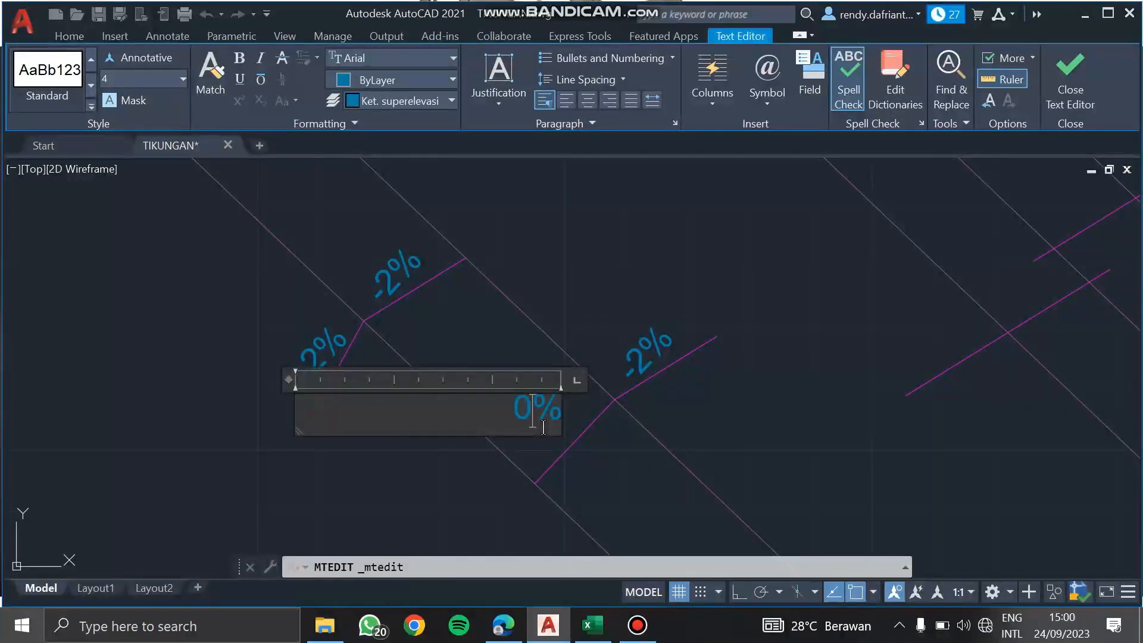
click(562, 461)
Copy the second bent profile's "-2%" label onto both halves of each of the two straight sloped profiles.
scroll(581, 449, down, 4)
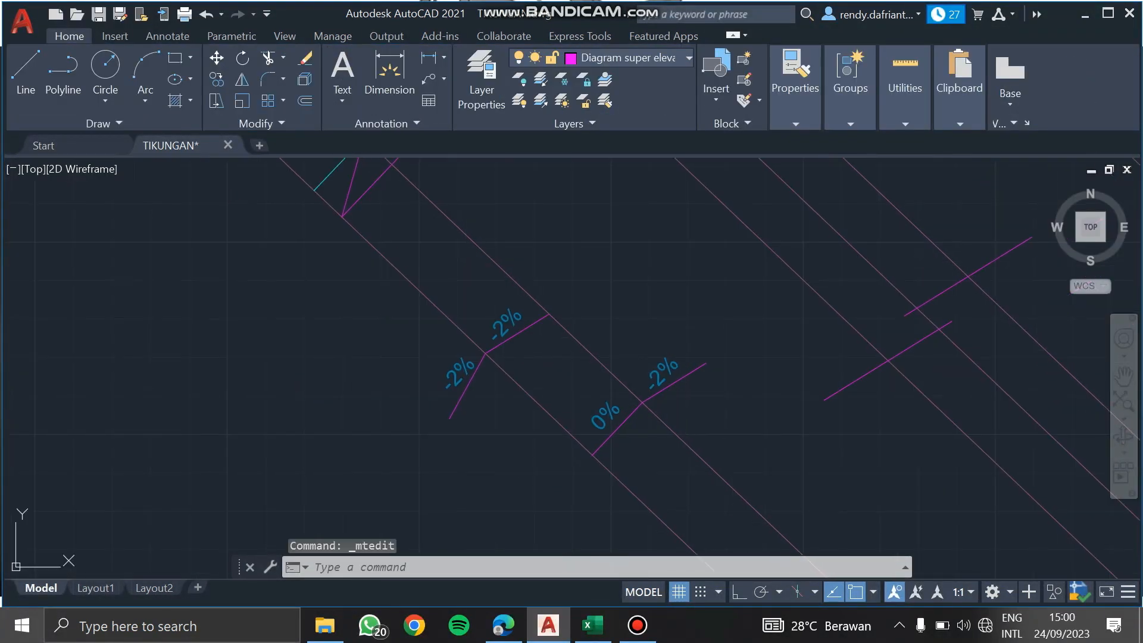
click(498, 429)
text(co)
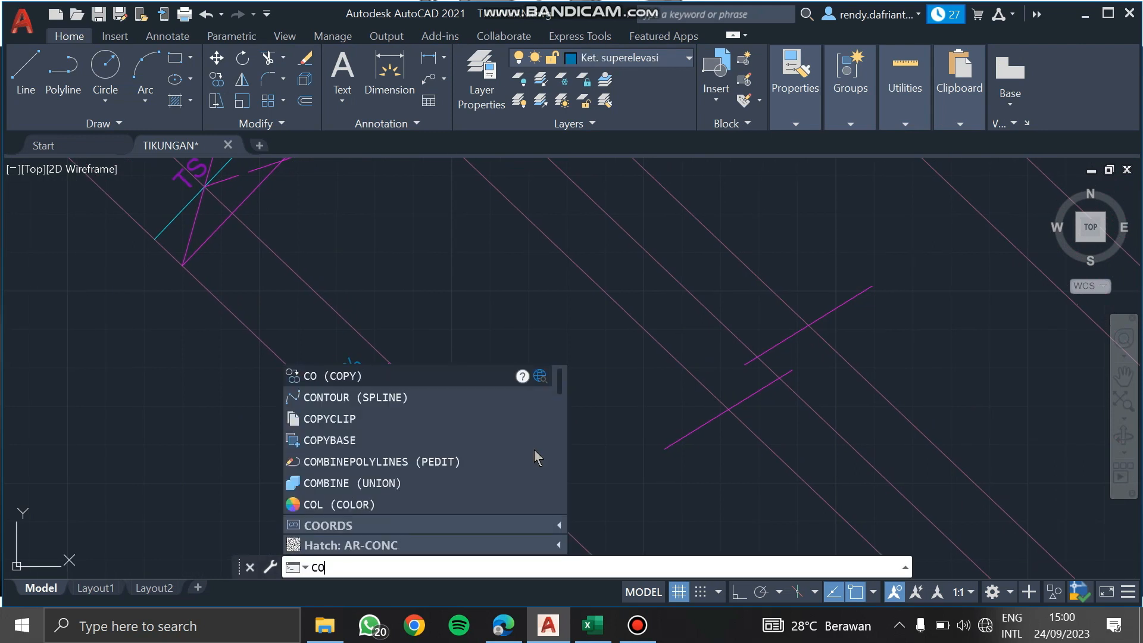
key(Return)
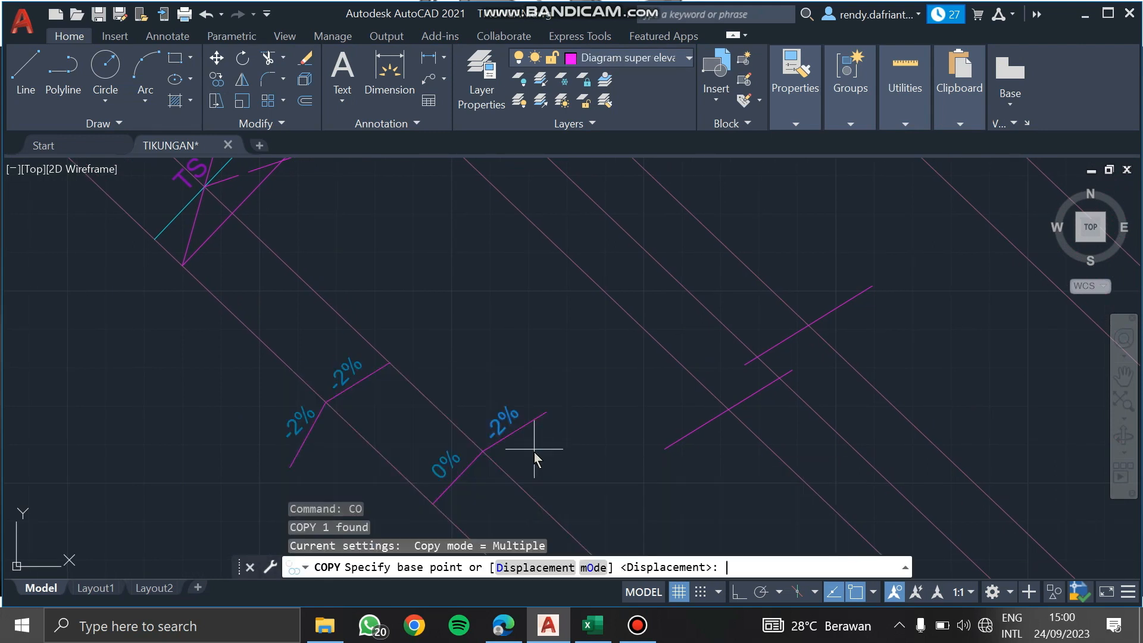
click(482, 450)
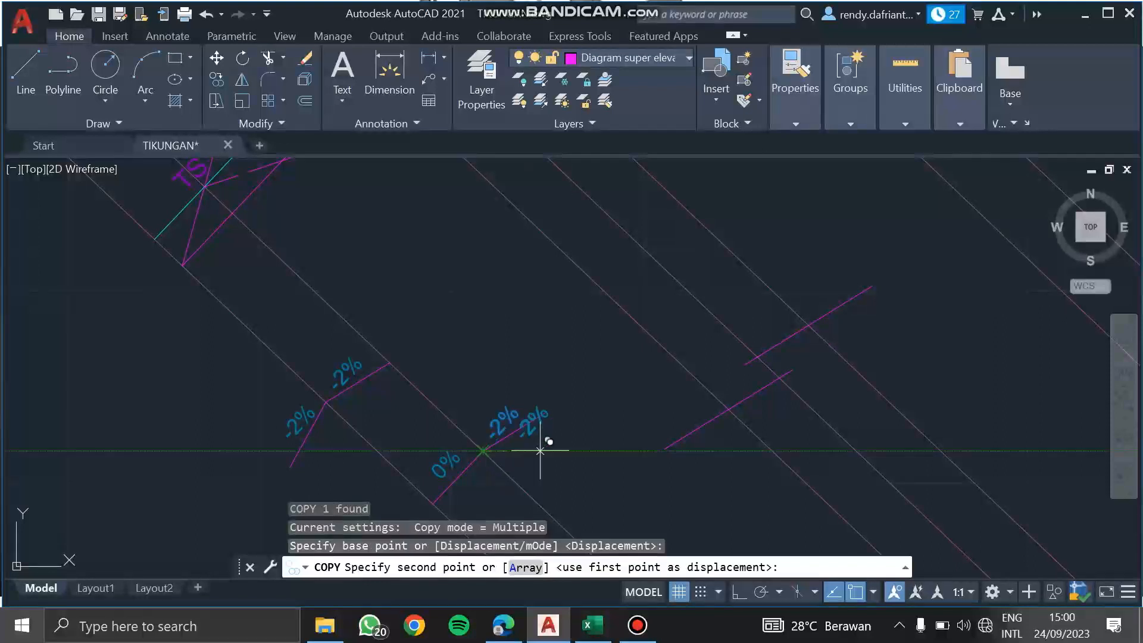
click(729, 412)
click(808, 325)
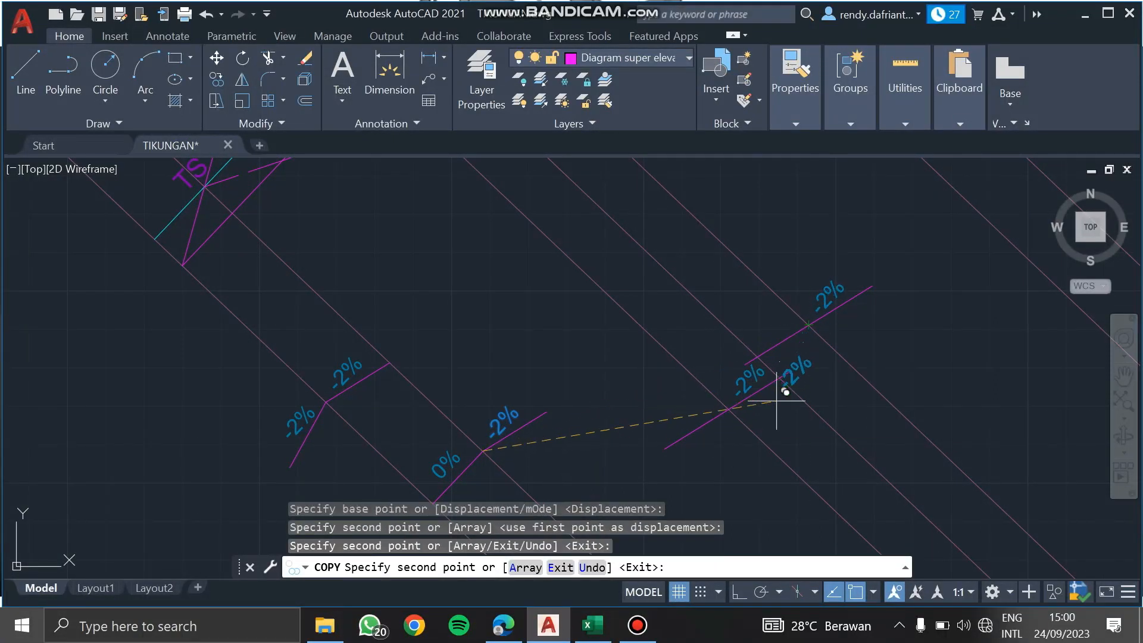
click(665, 448)
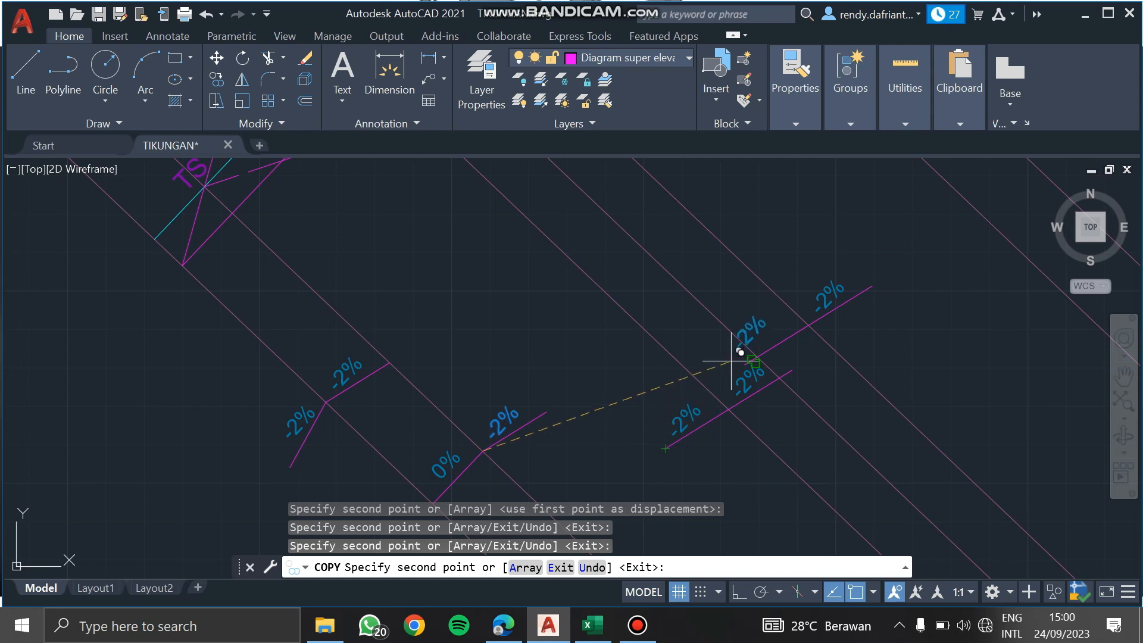
click(751, 360)
key(Escape)
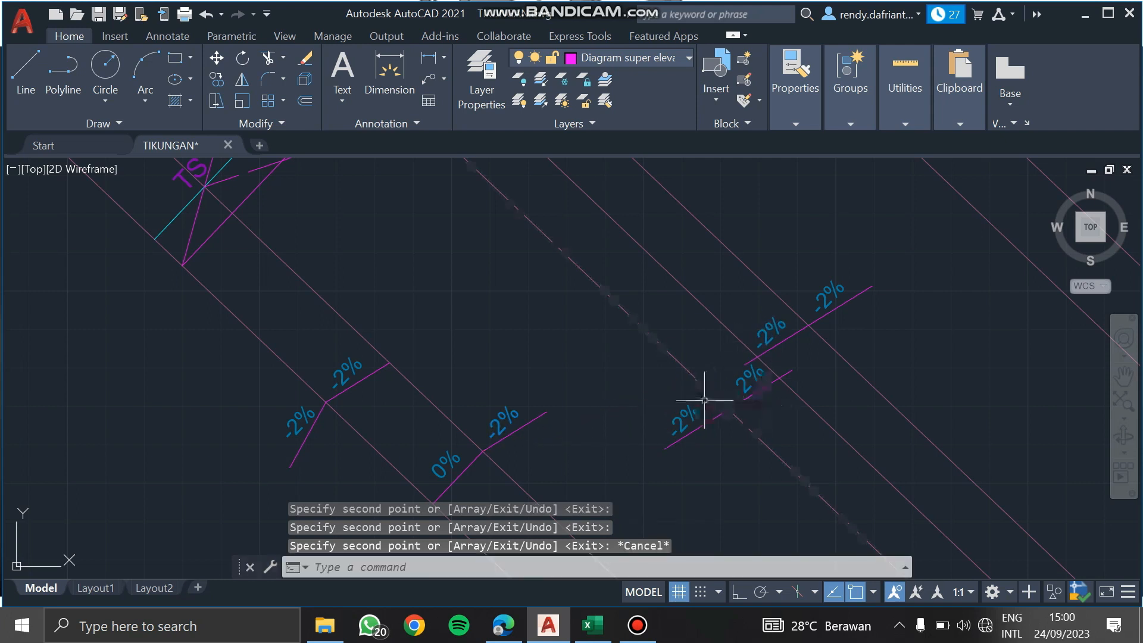
Change the upper straight profile's labels to "-5.5%" on its upper half and "5.5%" on its lower half.
double_click(827, 296)
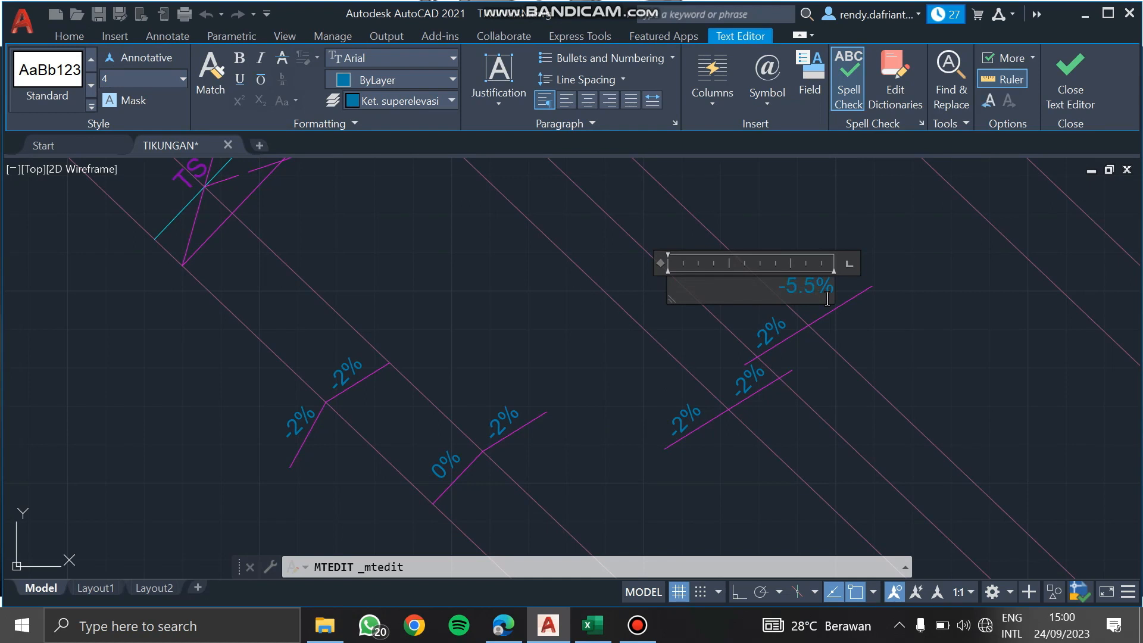
click(812, 323)
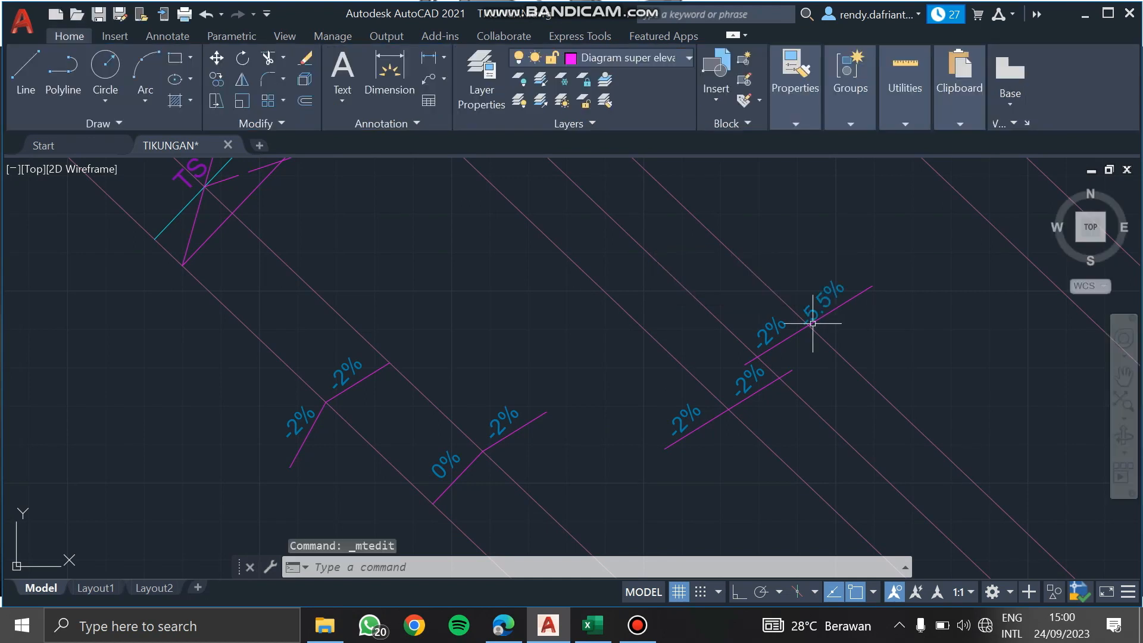
double_click(763, 330)
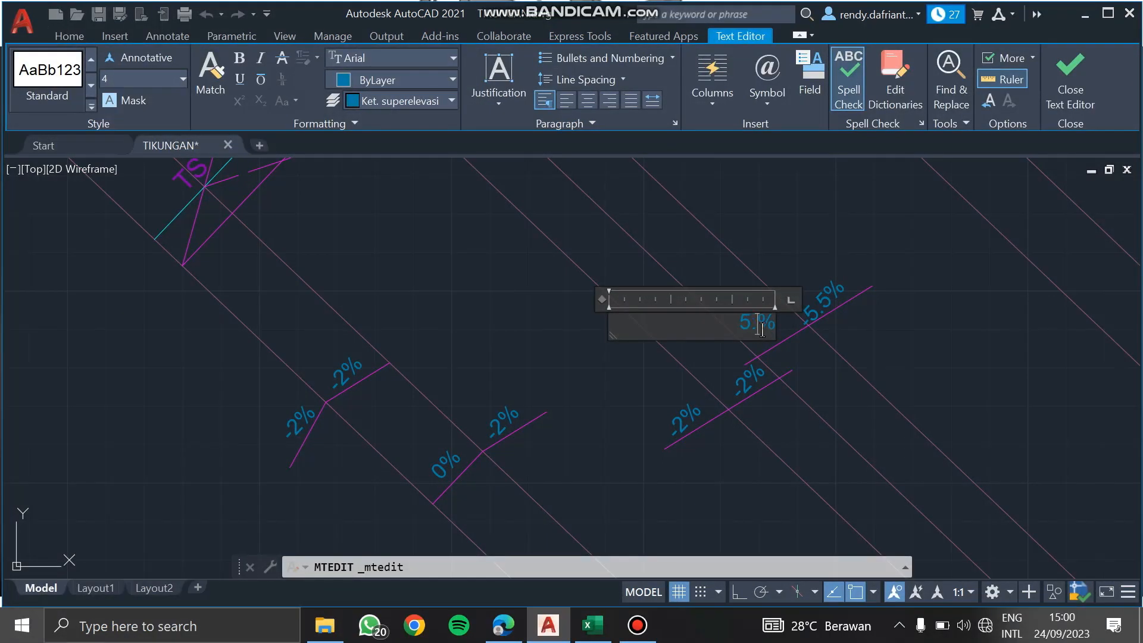
click(910, 324)
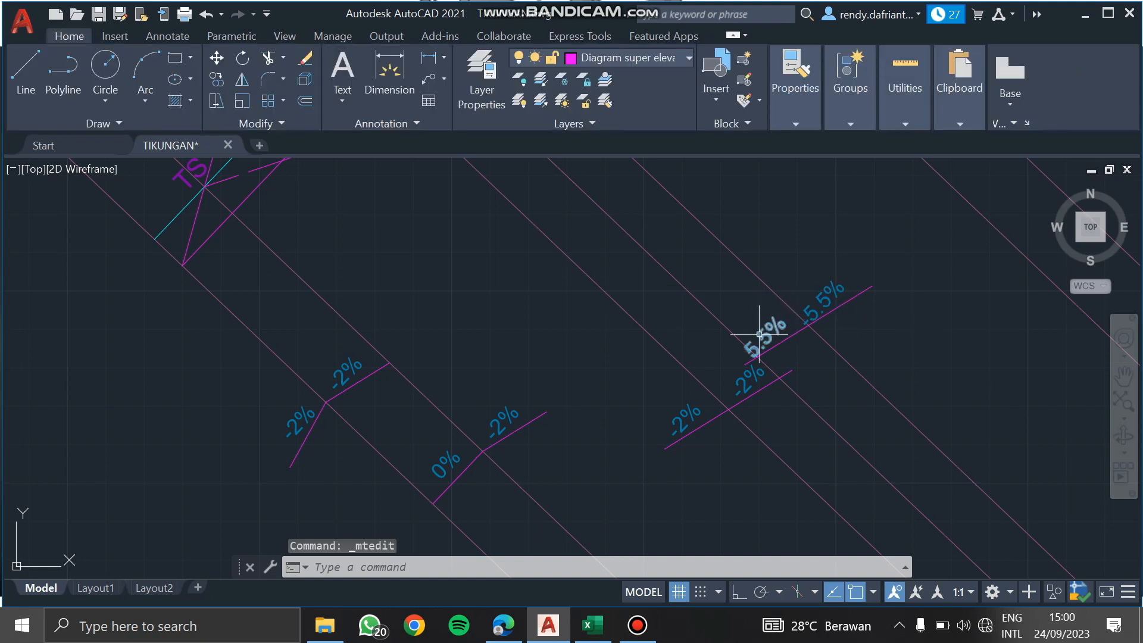
Move the upper straight profile with both 5.5% labels up along its guide line, clear of the "-2%" profile below.
scroll(796, 377, down, 2)
middle_drag(796, 377, 716, 409)
scroll(715, 408, up, 3)
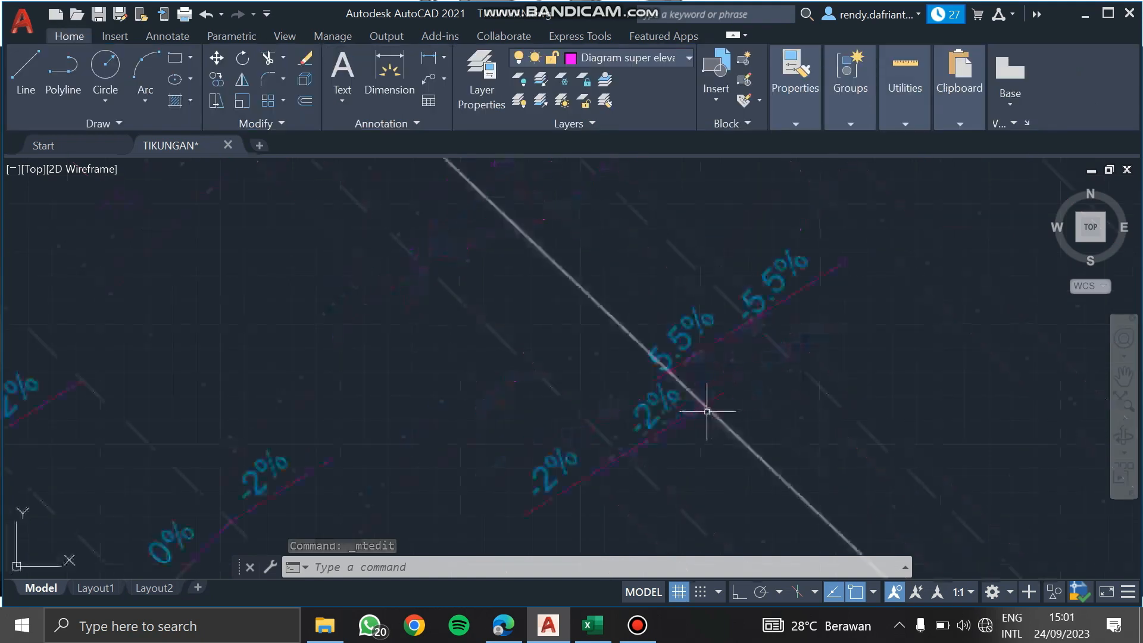
click(681, 347)
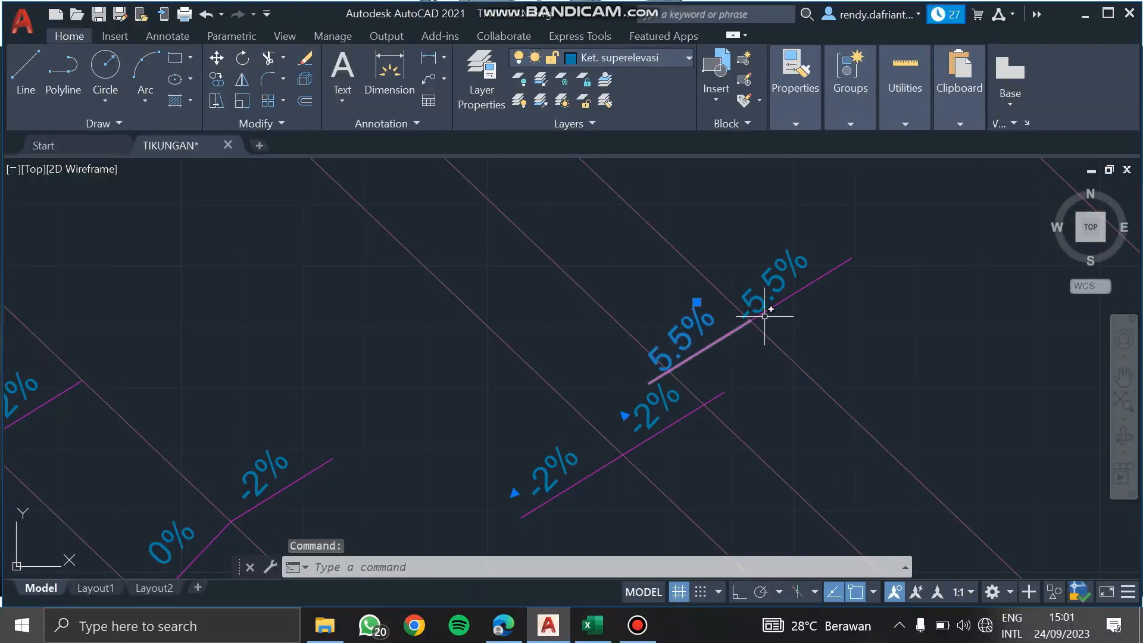
click(767, 301)
text(m)
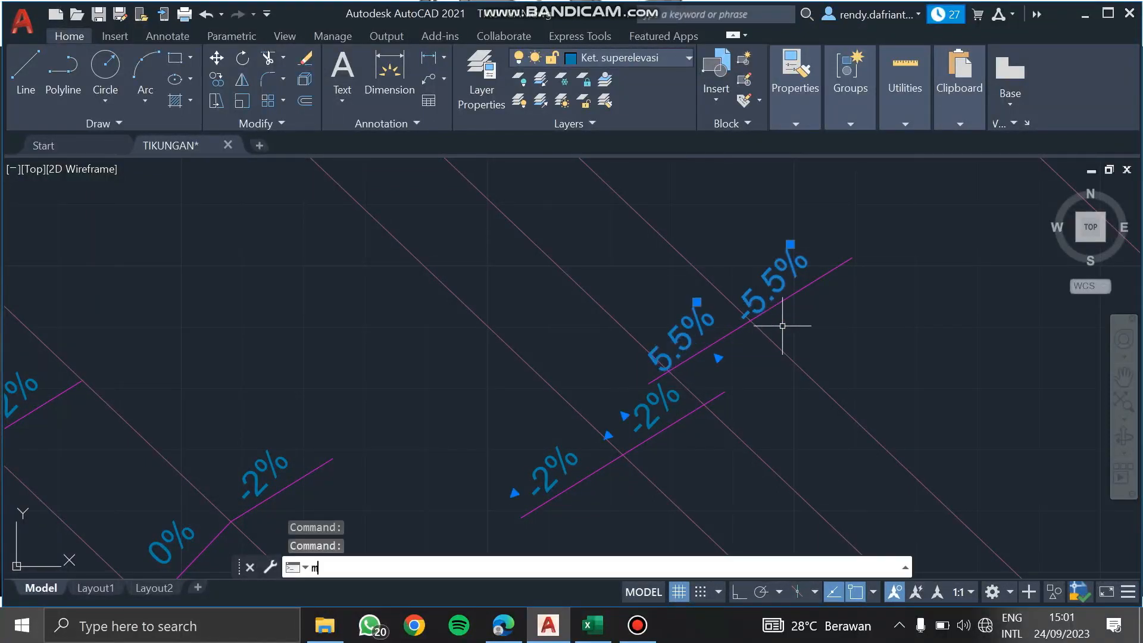
key(BackSpace)
click(727, 332)
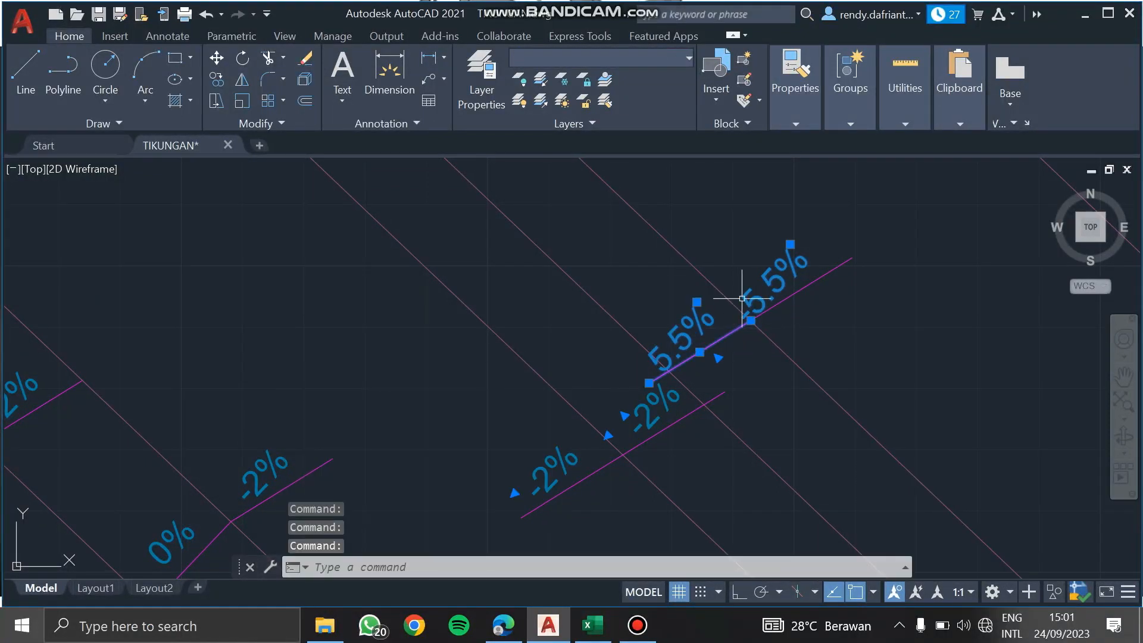
click(796, 289)
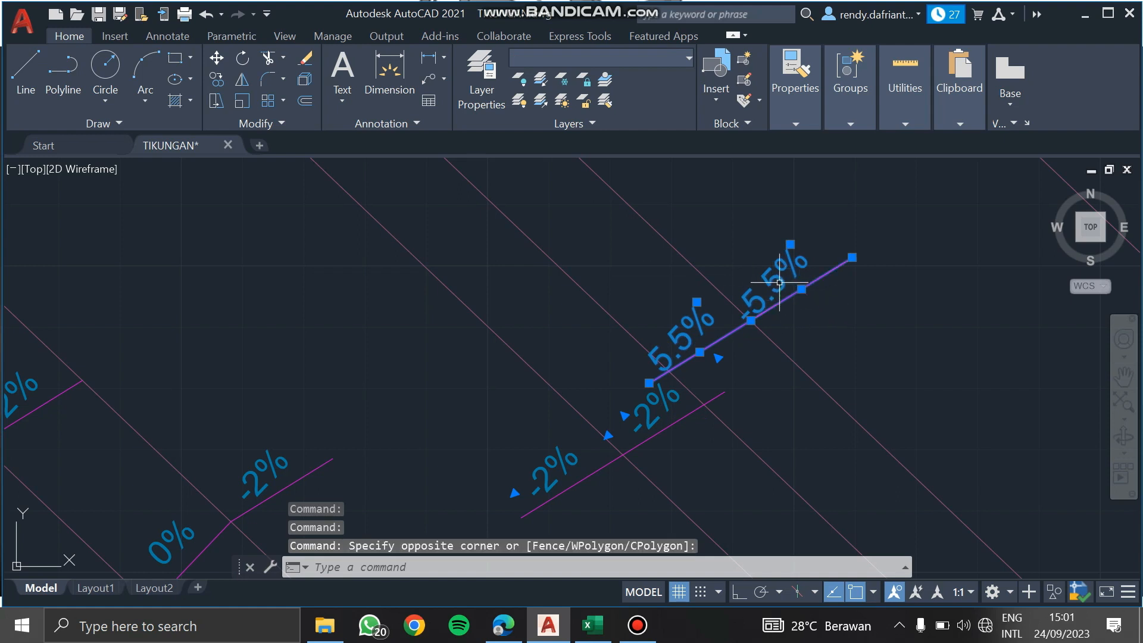
text(m)
key(Return)
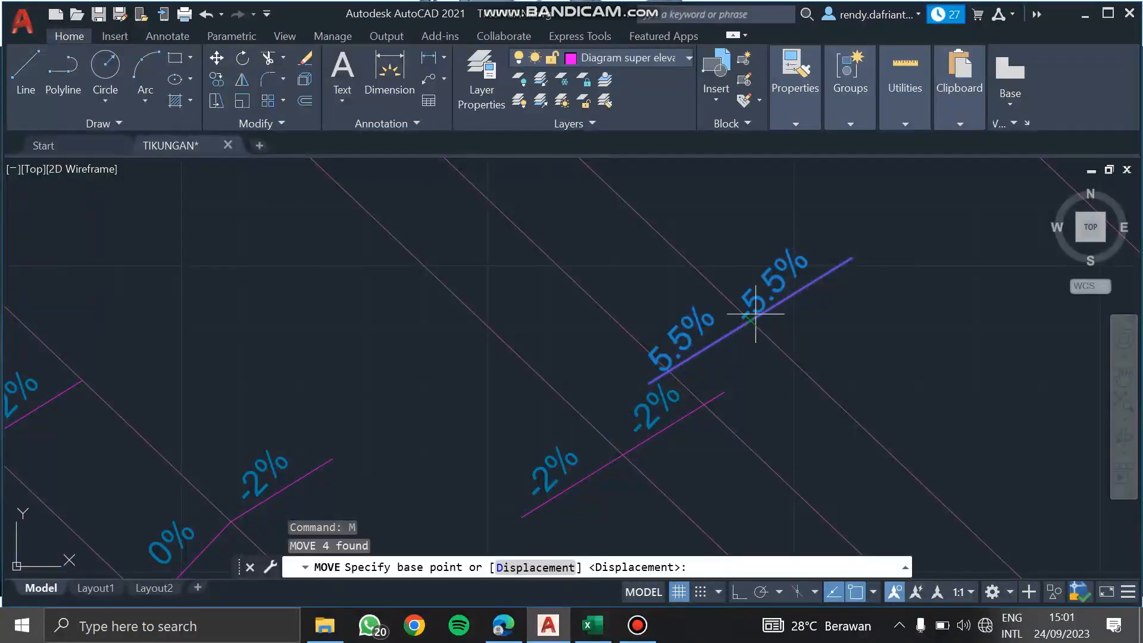
click(753, 316)
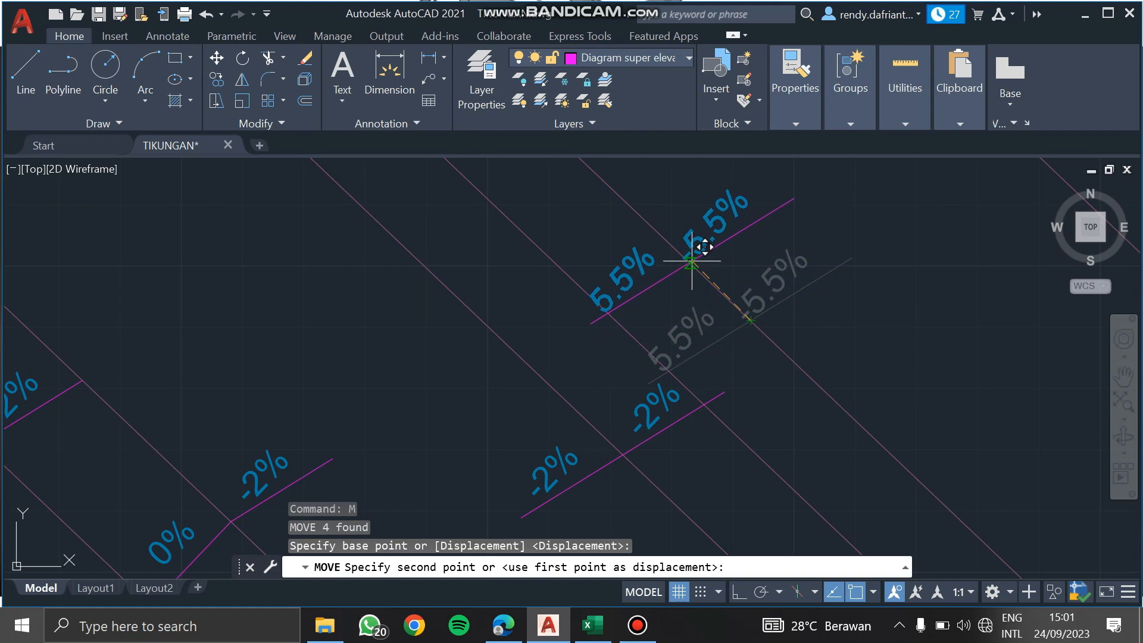
click(692, 260)
Examine the finished reference superelevation diagram, including its section captions, run-off and run-out dimensions, slope-labelled profiles and Le dimensions.
scroll(768, 298, down, 5)
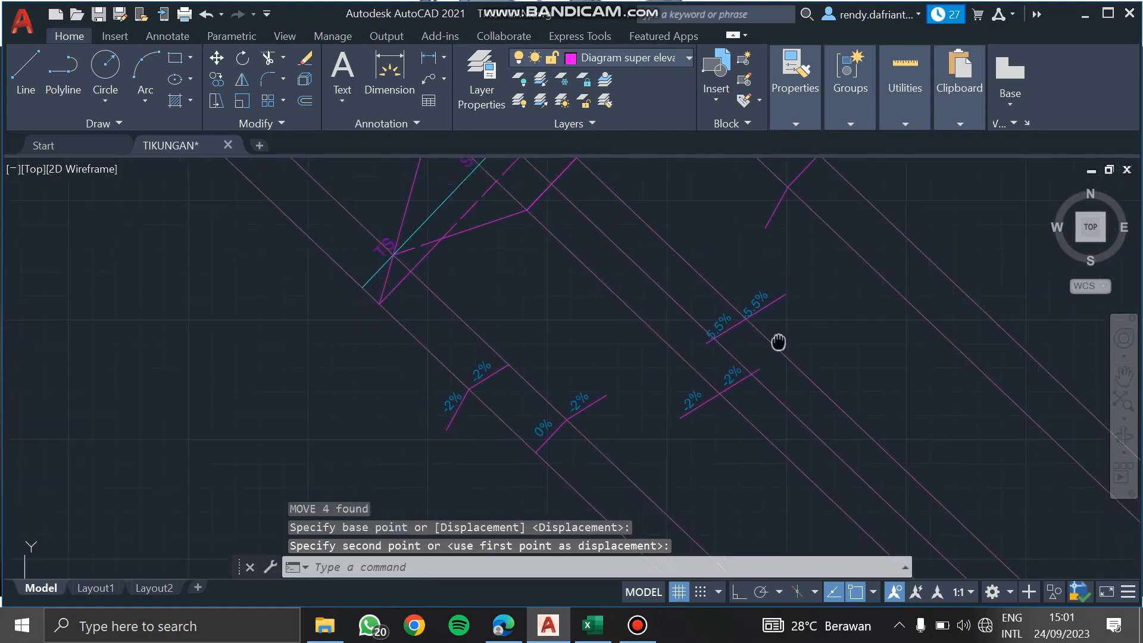
scroll(766, 283, down, 2)
mouse_move(731, 277)
middle_down()
mouse_move(716, 376)
mouse_move(661, 355)
middle_up()
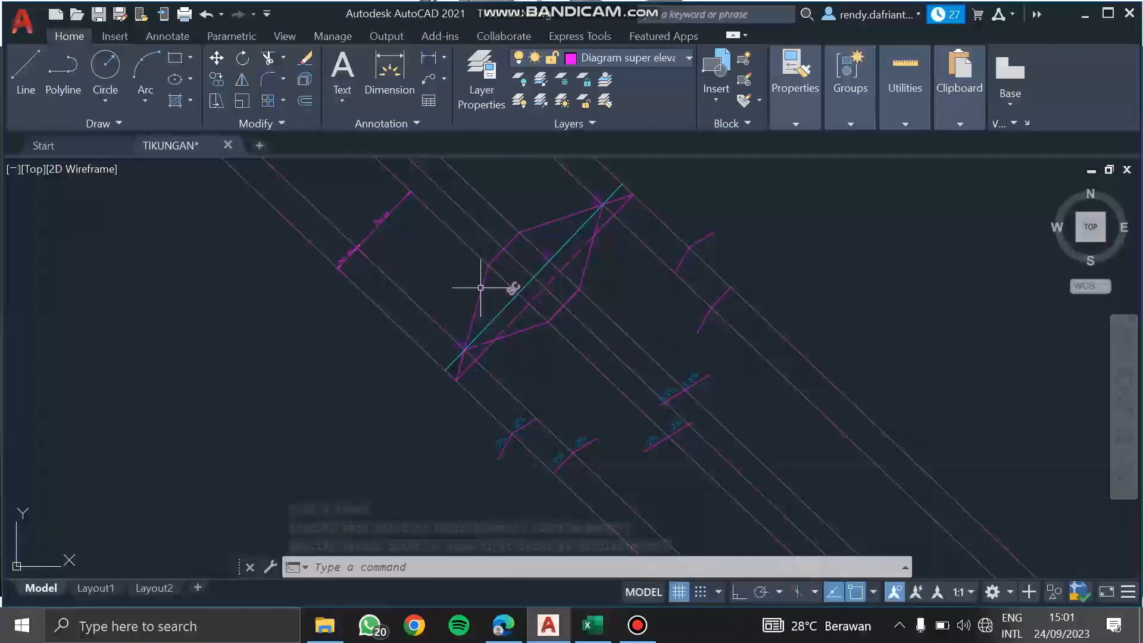
scroll(698, 458, up, 3)
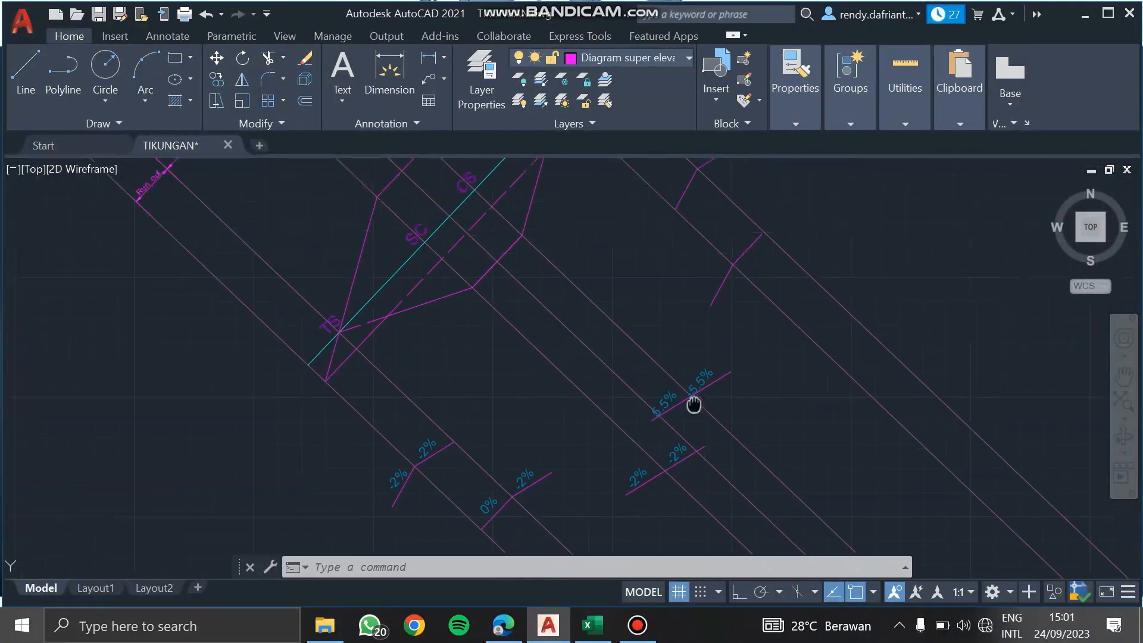
scroll(685, 226, down, 4)
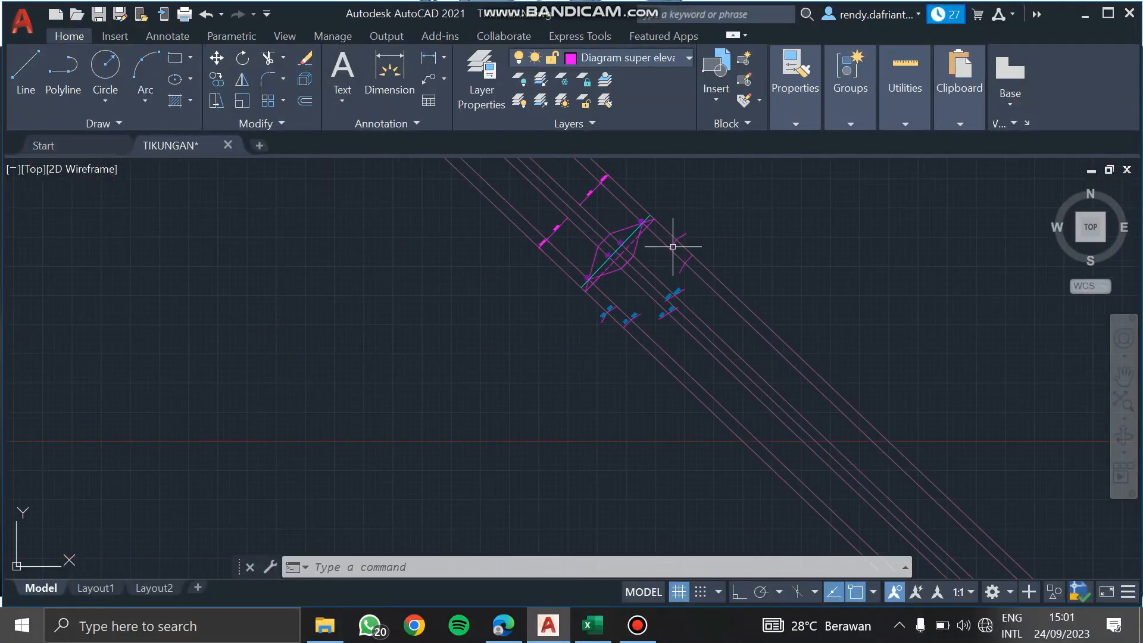
middle_drag(635, 247, 692, 359)
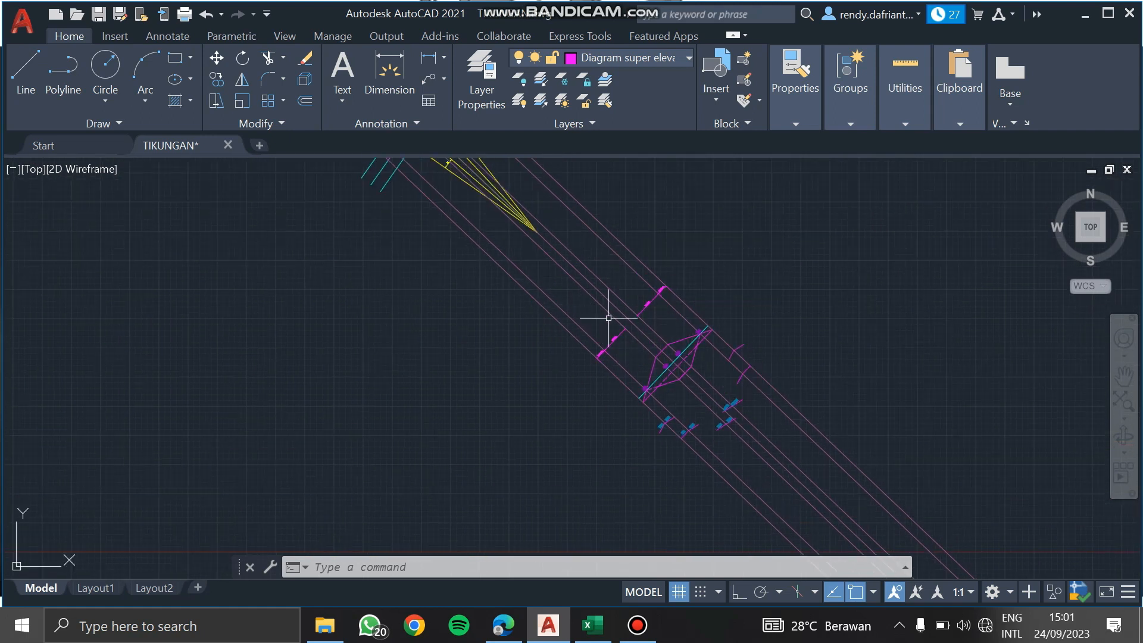
scroll(608, 318, down, 6)
scroll(380, 324, up, 9)
scroll(388, 262, up, 2)
middle_drag(390, 263, 410, 357)
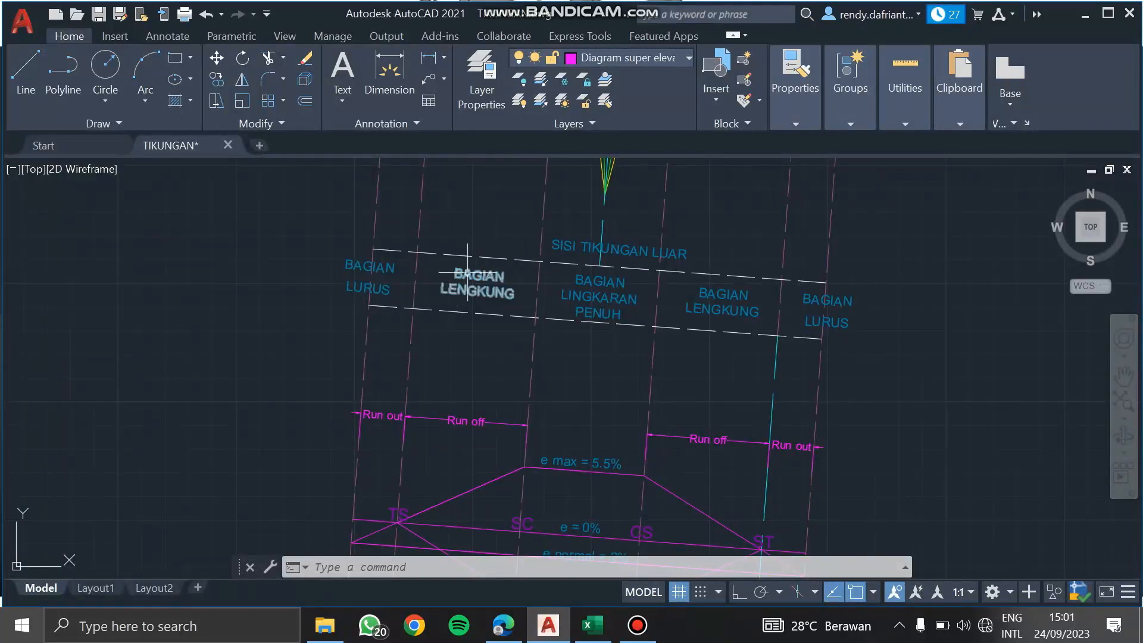
scroll(475, 273, up, 4)
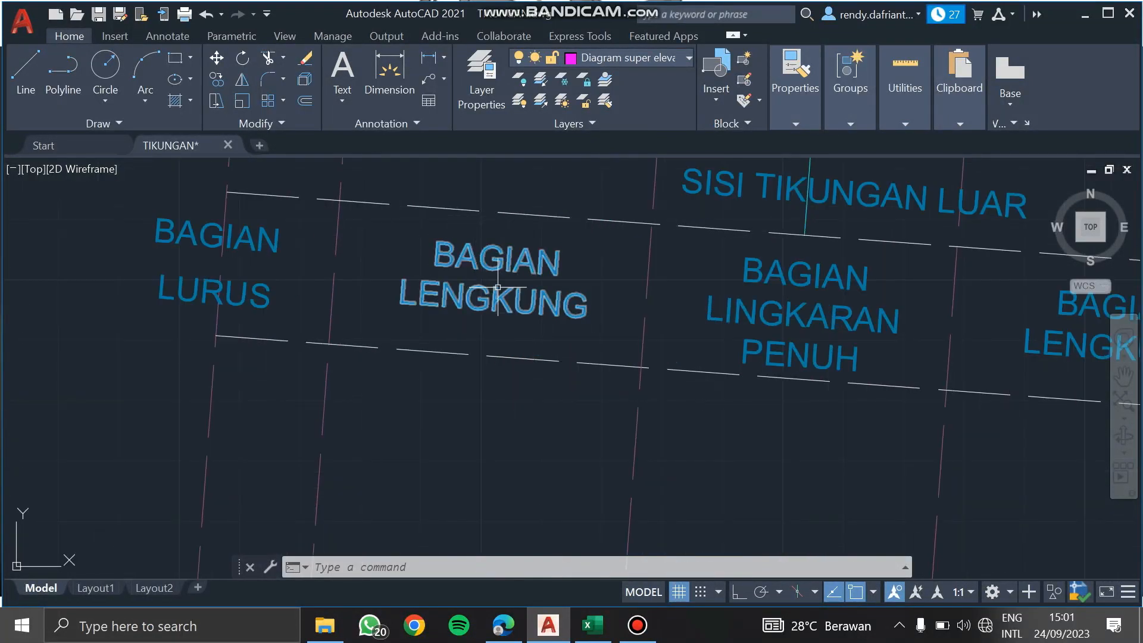
scroll(498, 288, down, 4)
mouse_move(585, 434)
middle_down()
mouse_move(550, 238)
mouse_move(576, 318)
mouse_move(581, 594)
middle_up()
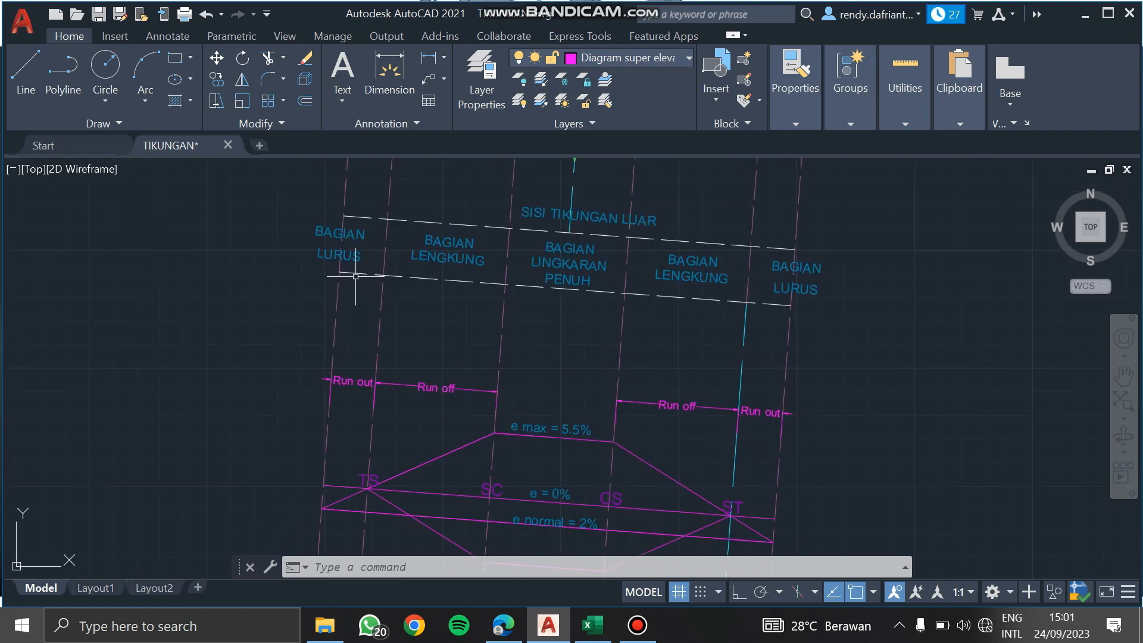
middle_drag(693, 440, 675, 288)
middle_drag(662, 429, 660, 413)
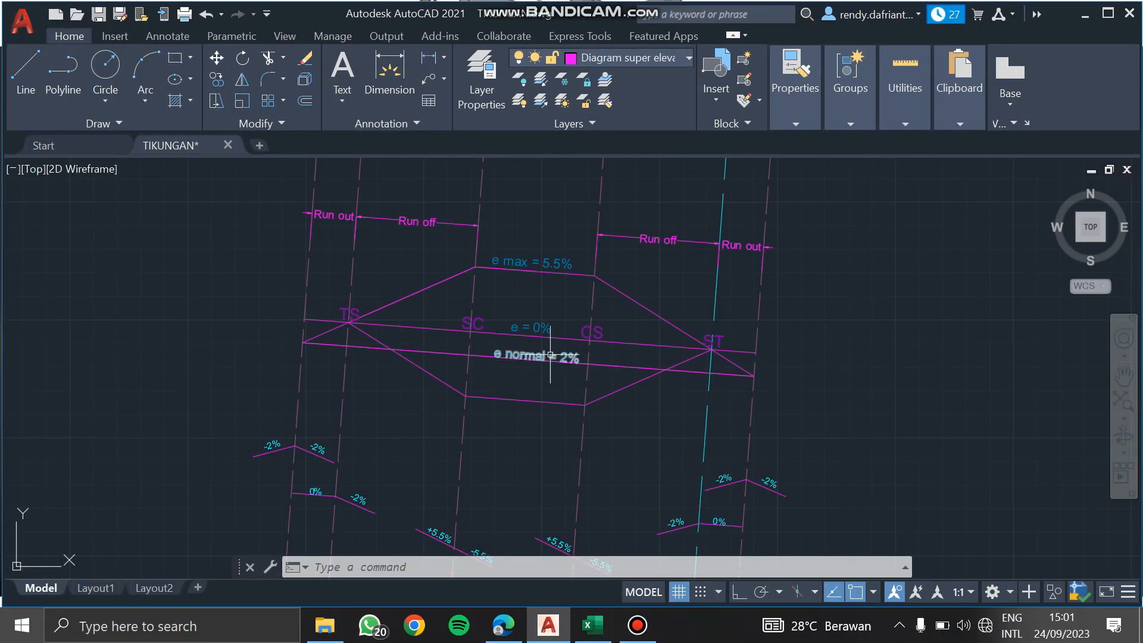
middle_drag(602, 413, 596, 261)
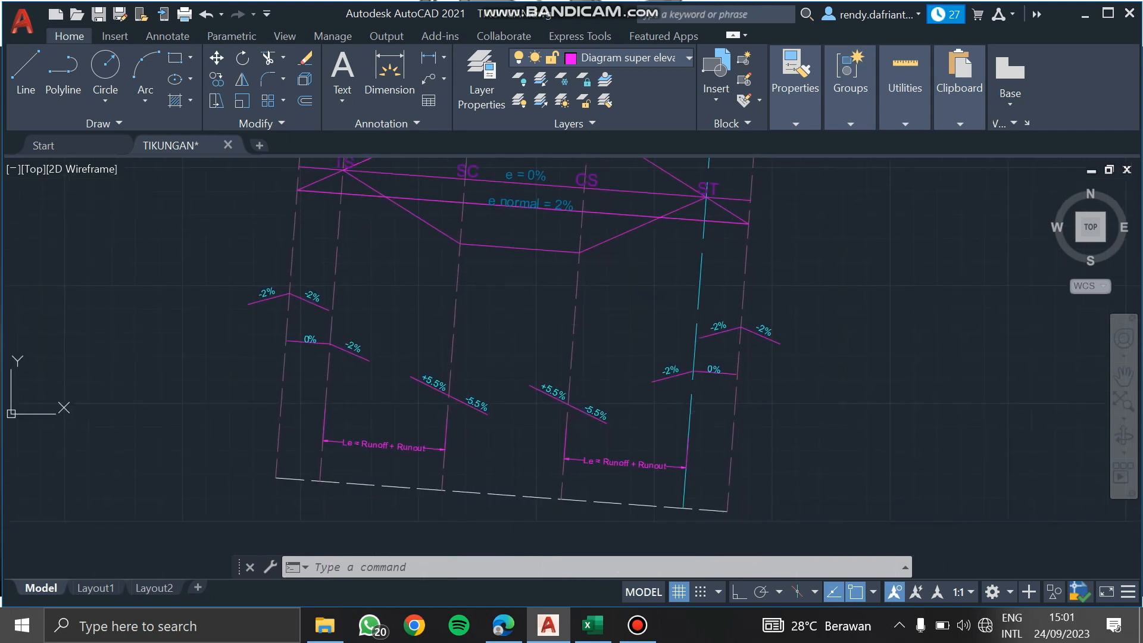
Examine the finished diagram's slope-labelled profiles and Le dimensions, along with the PDF guideline's figure for superelevation change entirely within the transition curve.
scroll(348, 451, up, 5)
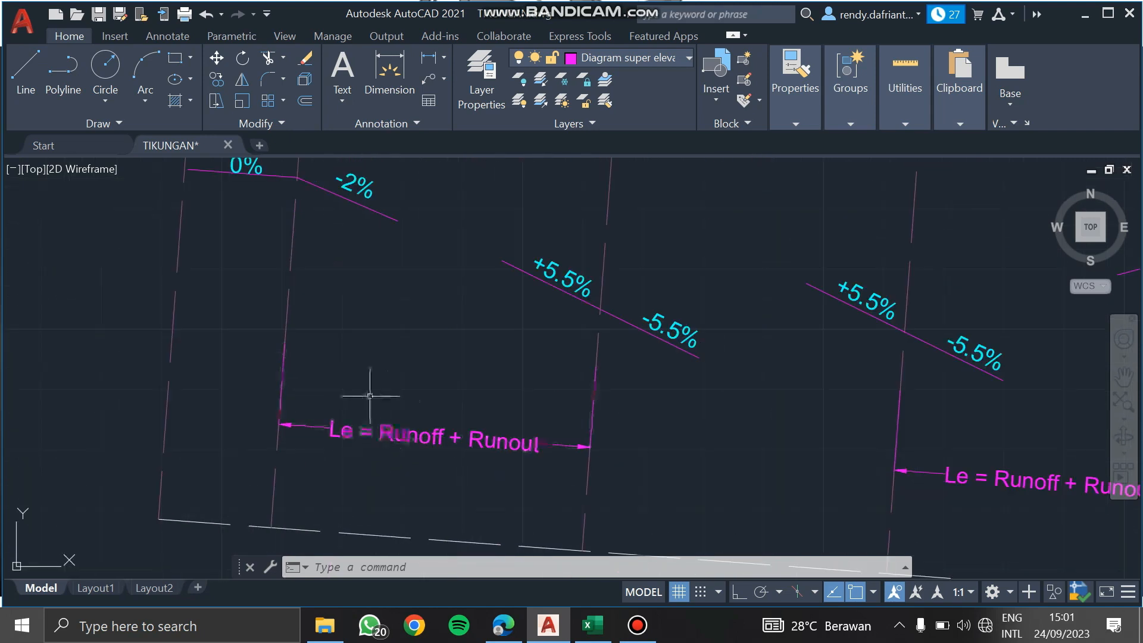
scroll(503, 434, down, 5)
scroll(486, 392, up, 4)
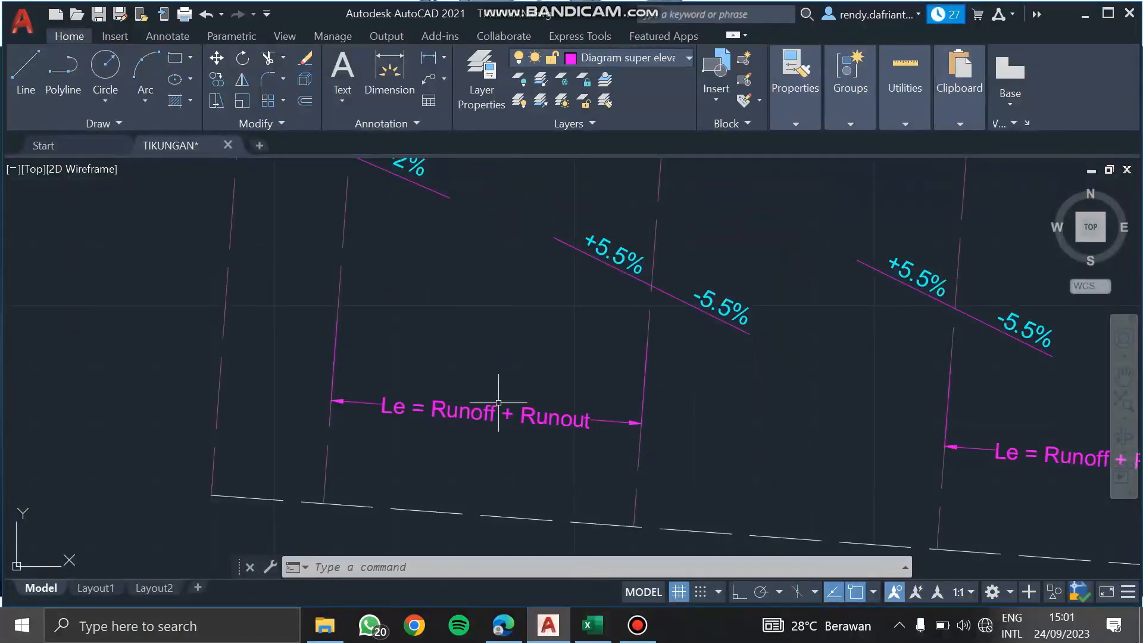
scroll(612, 434, down, 2)
scroll(869, 439, down, 3)
middle_drag(822, 440, 57, 459)
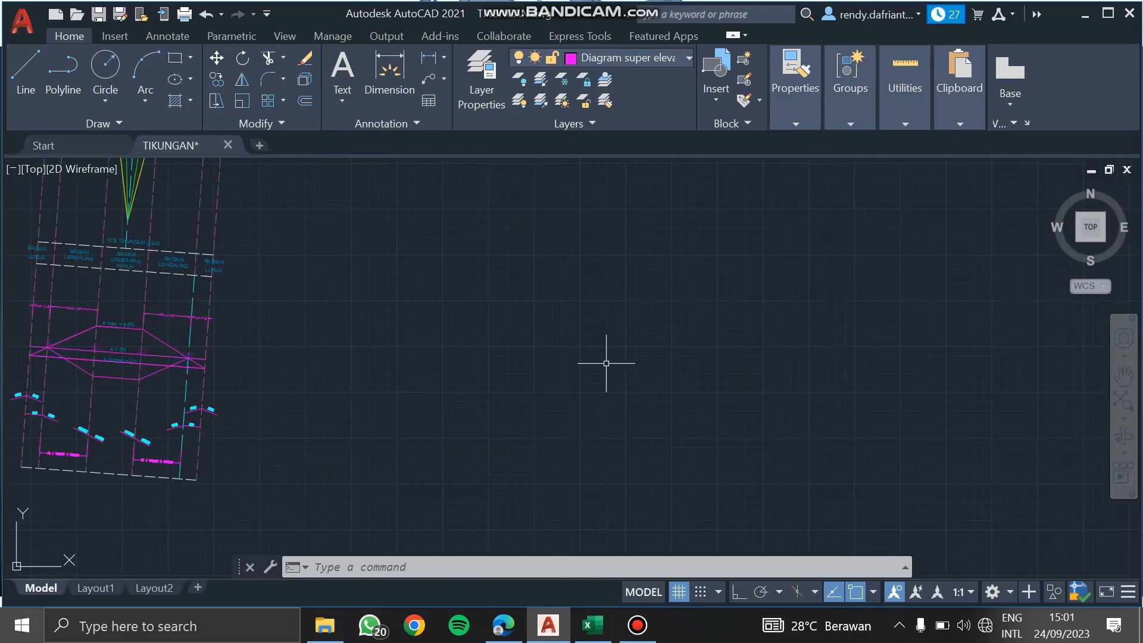
middle_drag(552, 377, 119, 419)
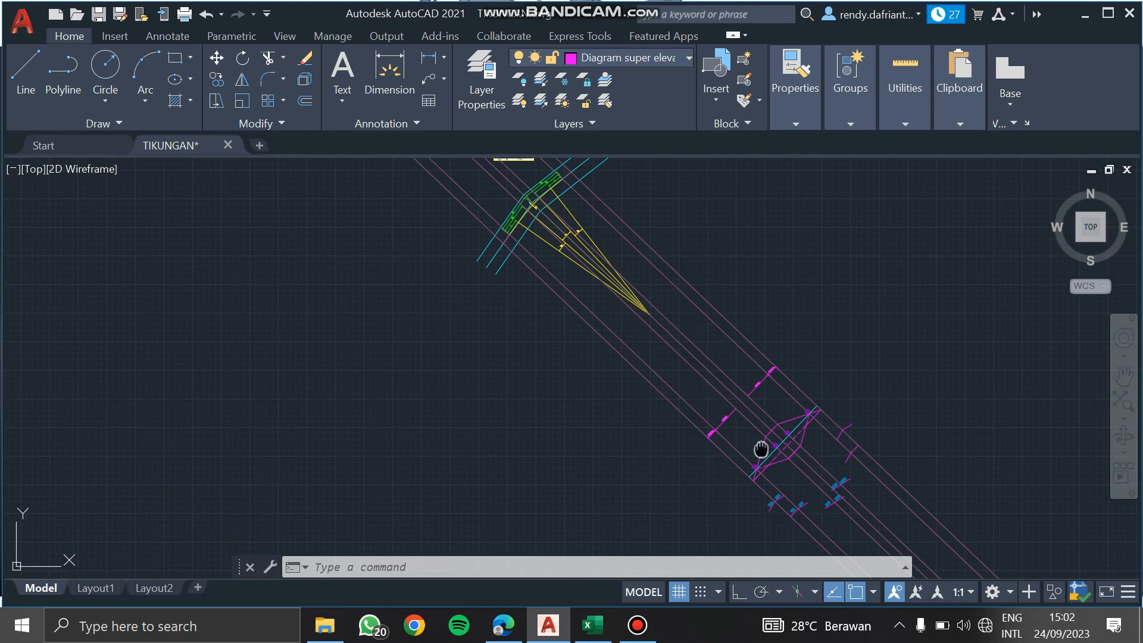
middle_drag(761, 449, 533, 331)
scroll(566, 388, up, 5)
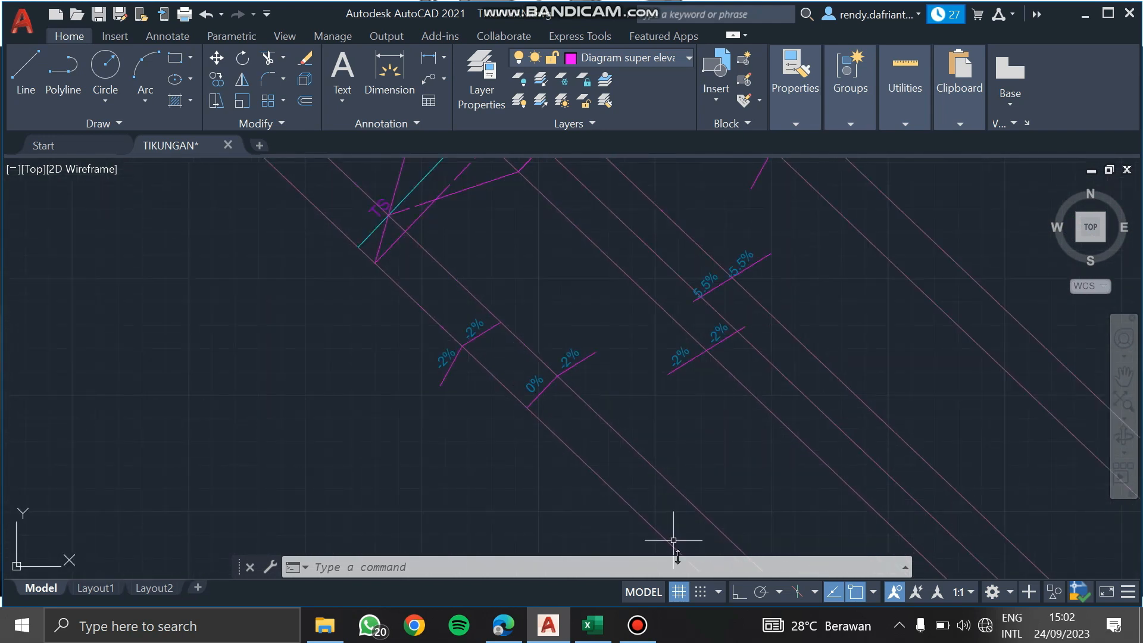
key(alt+Tab)
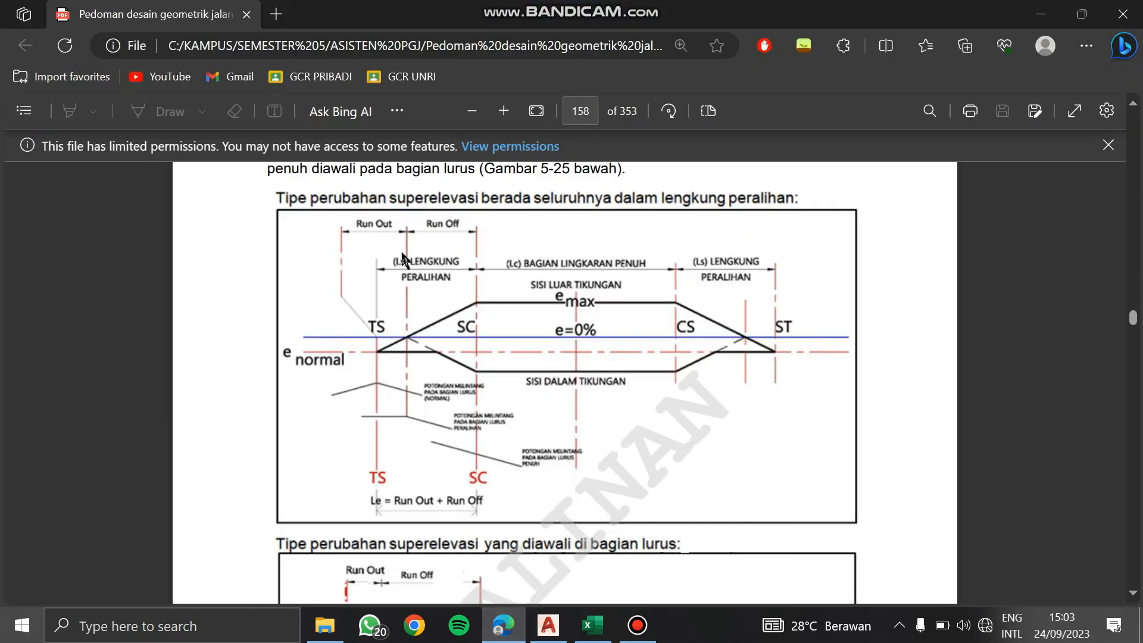
click(548, 625)
scroll(323, 279, down, 4)
middle_drag(322, 279, 448, 404)
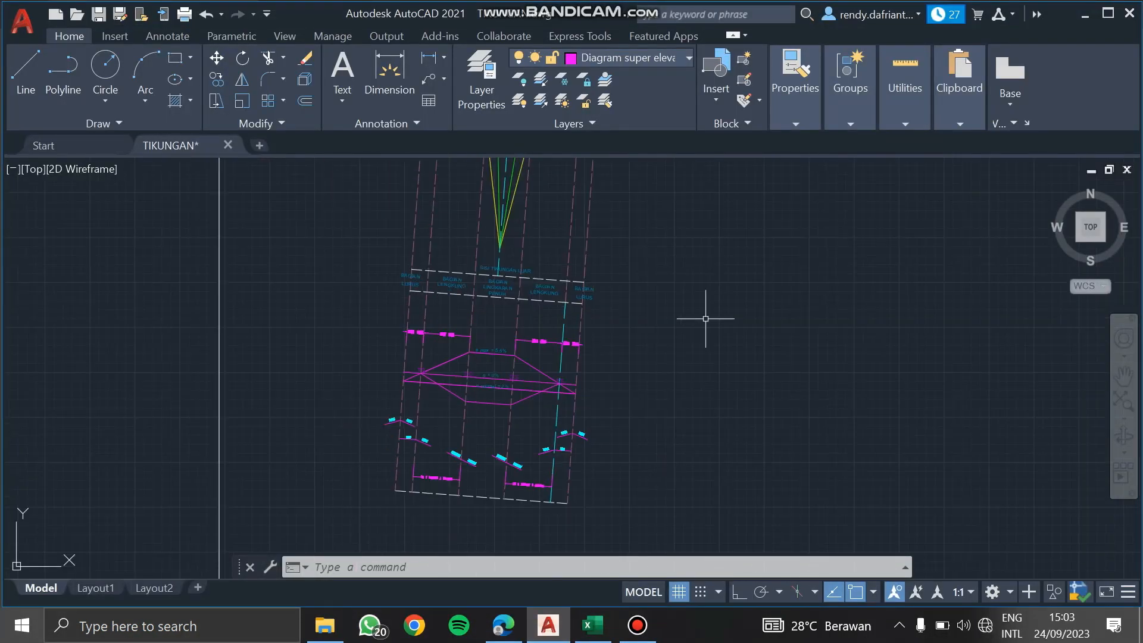
scroll(653, 311, down, 6)
Erase the outermost guide line and the short centerline segment beyond the start of the curve on the TS side.
scroll(452, 363, up, 5)
scroll(702, 441, up, 6)
middle_drag(635, 394, 689, 509)
middle_drag(413, 276, 559, 498)
scroll(430, 320, down, 2)
middle_drag(430, 320, 473, 411)
scroll(328, 295, up, 2)
scroll(328, 294, up, 2)
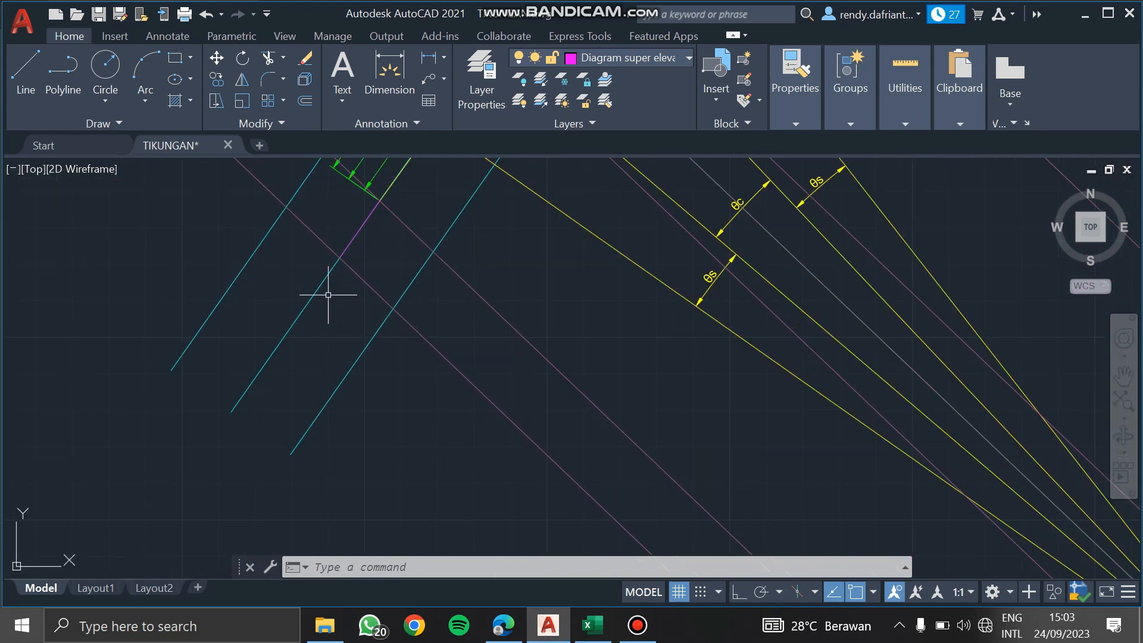
click(357, 235)
click(369, 282)
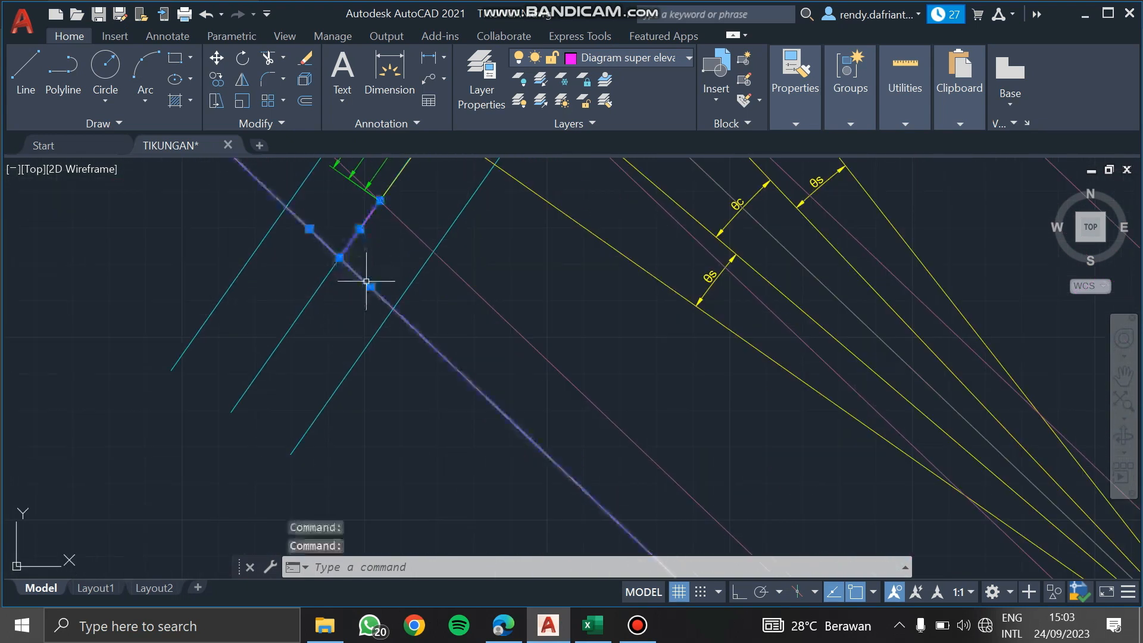
text(E)
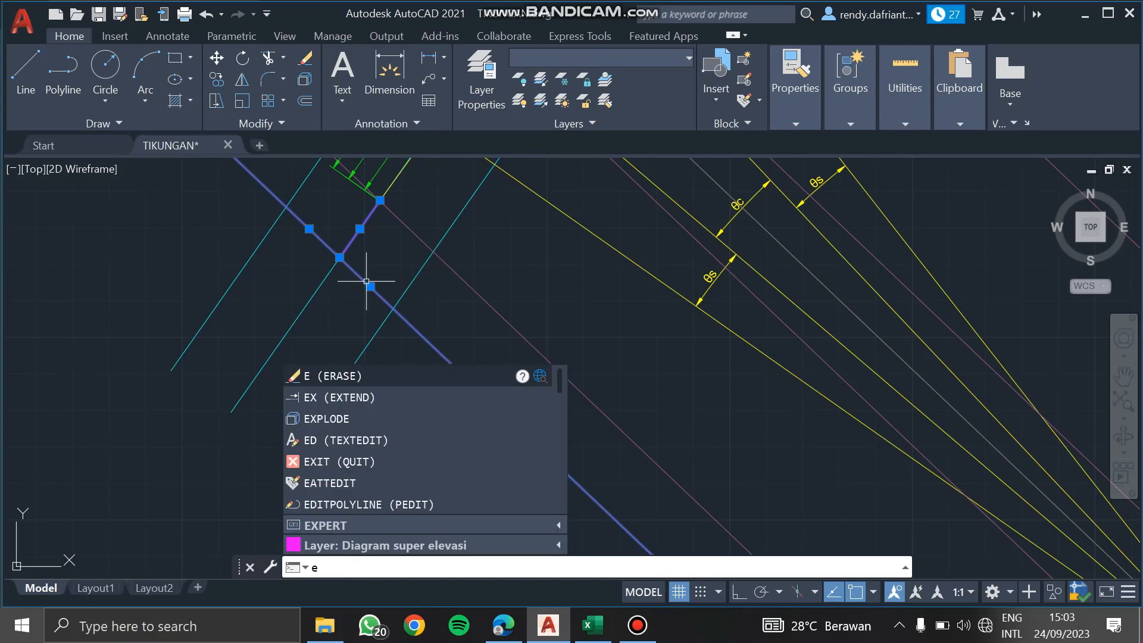
key(Return)
Erase the matching outermost guide line and short centerline segment beyond the end of the curve on the ST side.
middle_drag(586, 247, 586, 311)
middle_drag(716, 176, 650, 301)
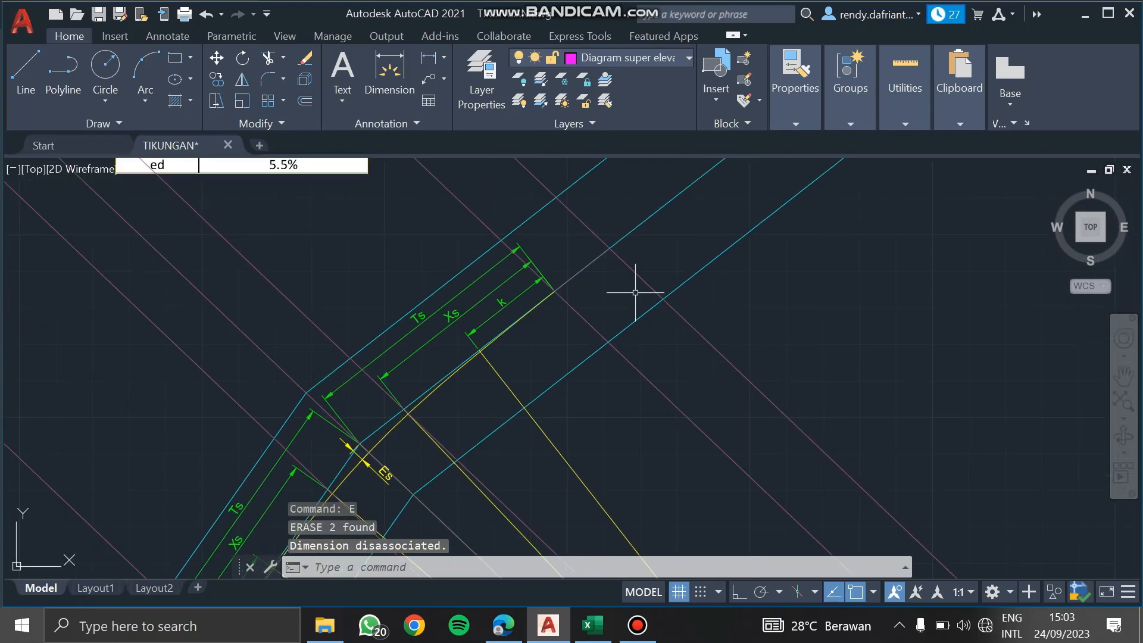
click(641, 275)
click(583, 269)
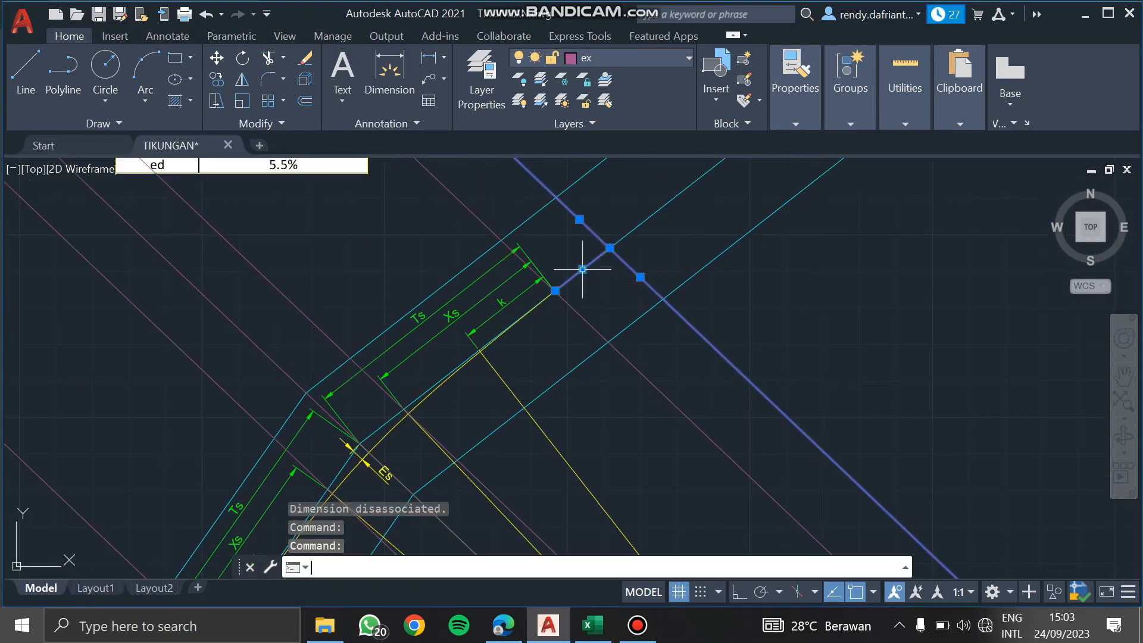
key(Return)
Stretch the outer-edge slope line's end to where the normal-slope line meets the TS guide line, and shorten the normal-slope line to that point.
scroll(696, 387, down, 8)
scroll(571, 262, up, 8)
scroll(642, 341, up, 5)
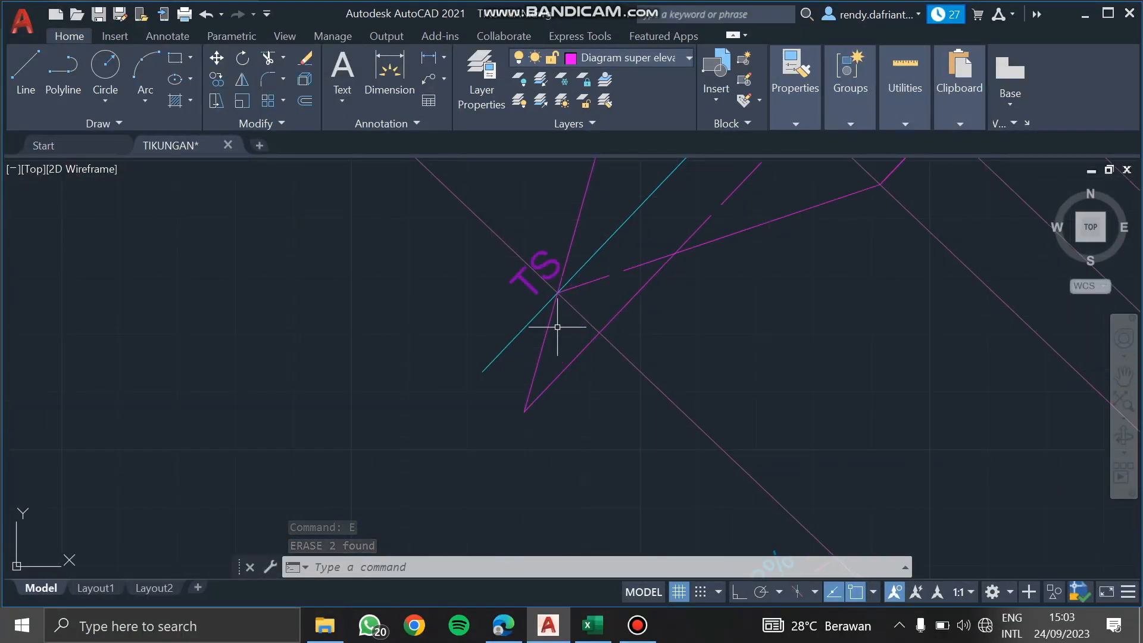
click(529, 379)
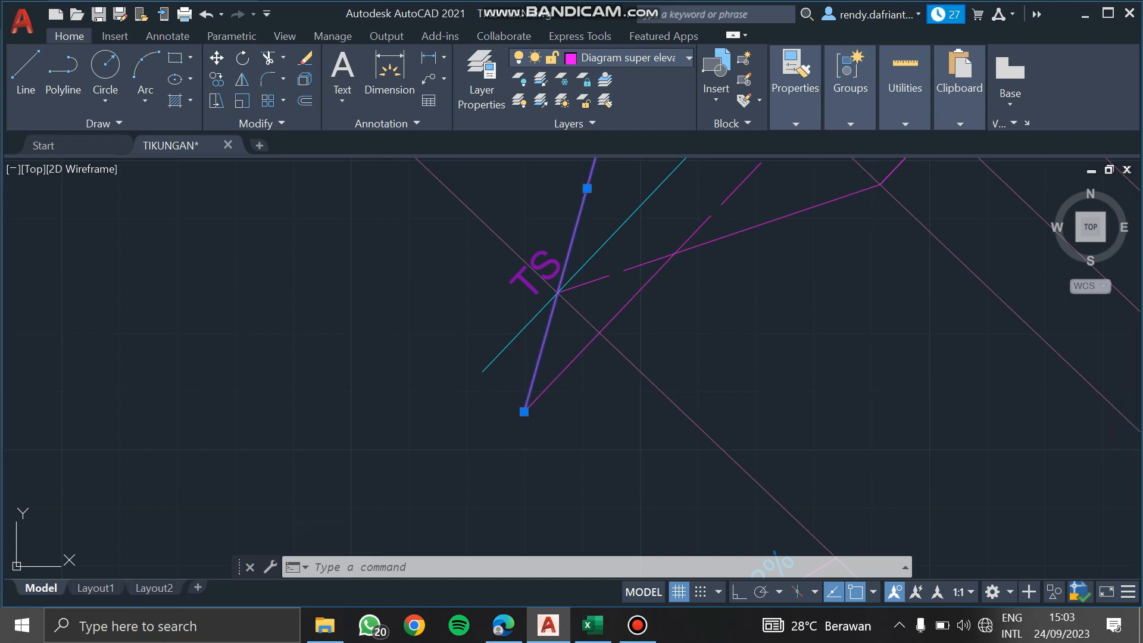
click(523, 412)
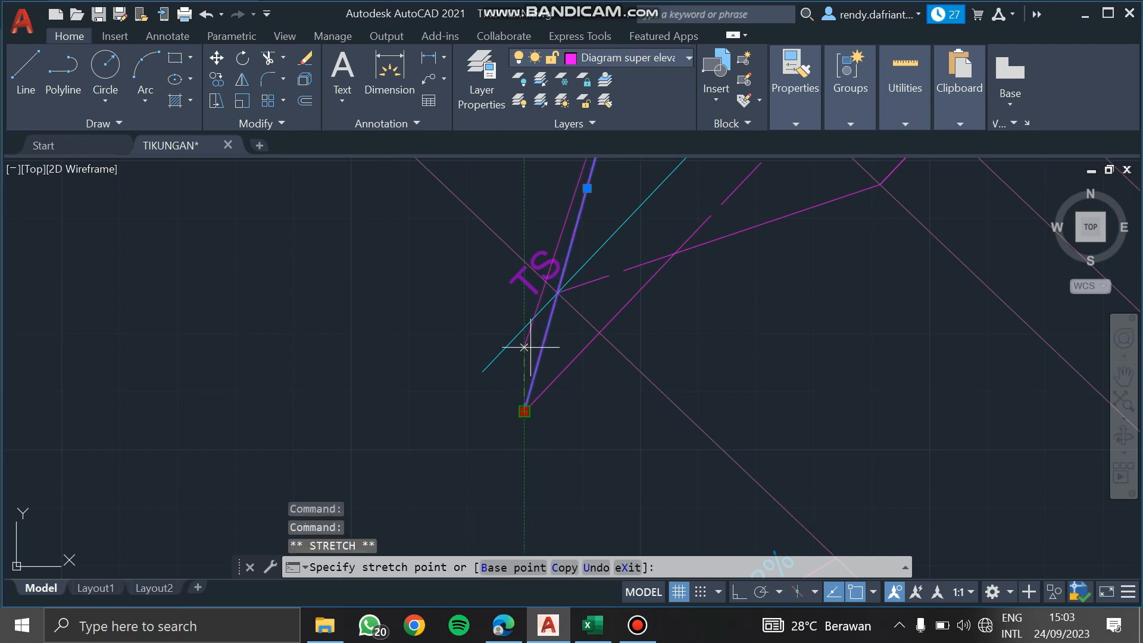
scroll(567, 284, up, 4)
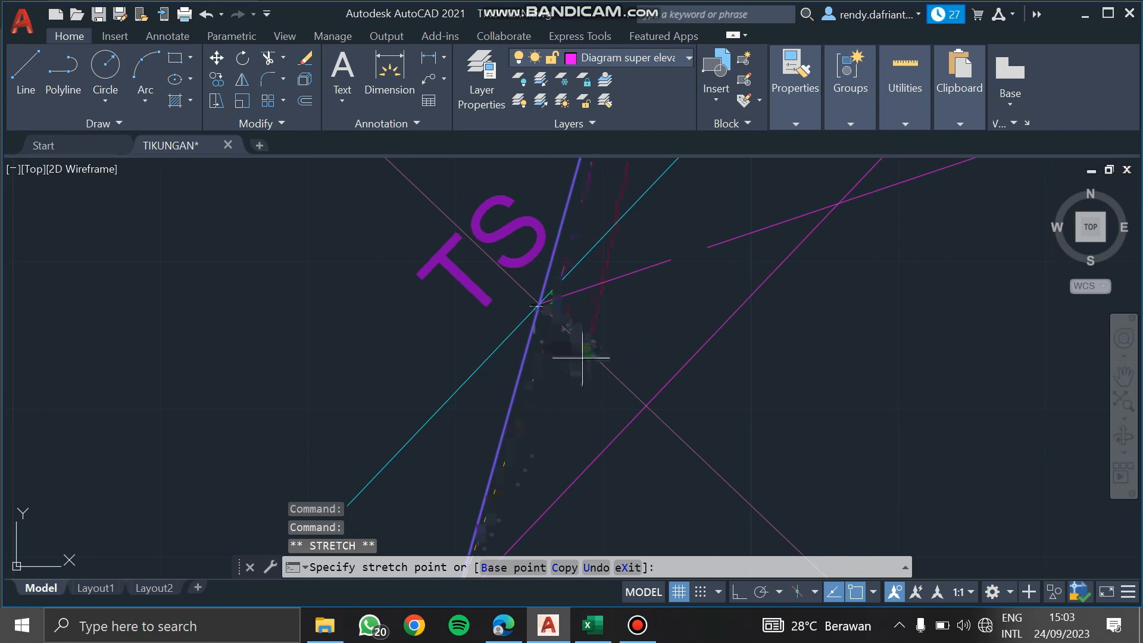
click(647, 406)
middle_drag(651, 419, 581, 249)
key(Escape)
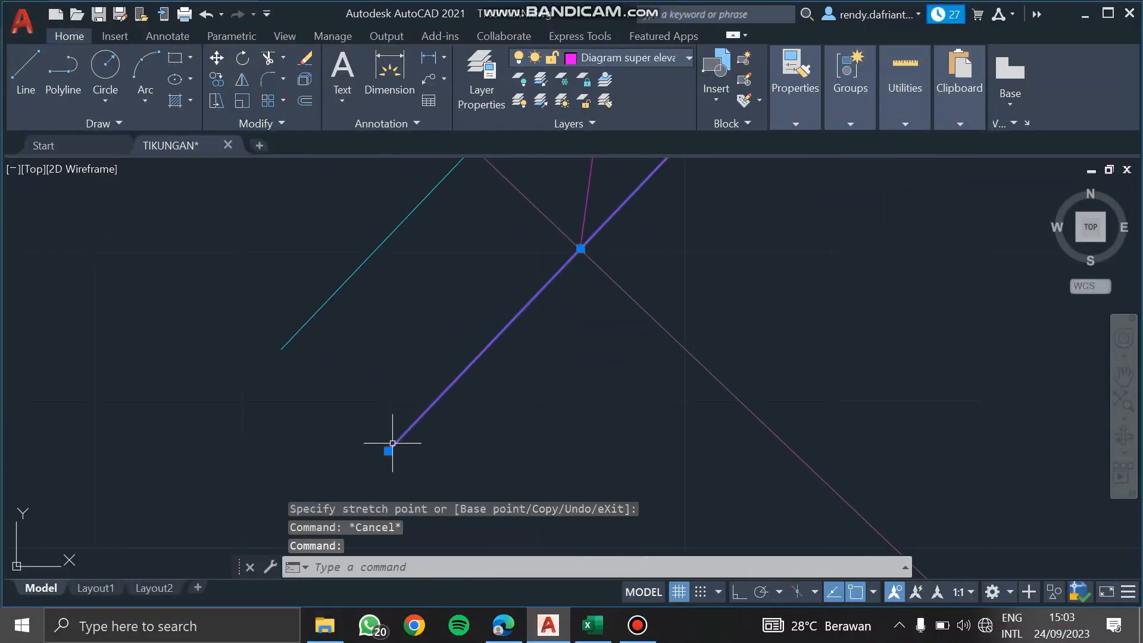
click(388, 450)
click(581, 249)
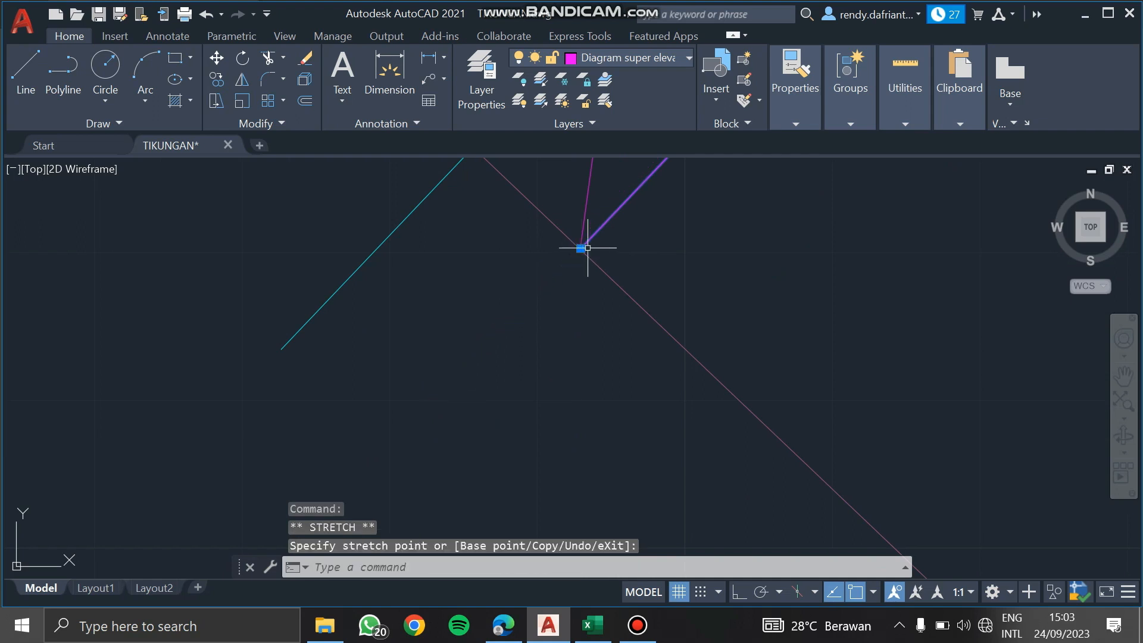
key(Escape)
Stretch the outer-edge slope line's end to where the normal-slope line meets the ST guide line, and shorten the normal-slope line to match.
scroll(662, 274, down, 2)
middle_drag(663, 275, 441, 449)
scroll(673, 361, down, 3)
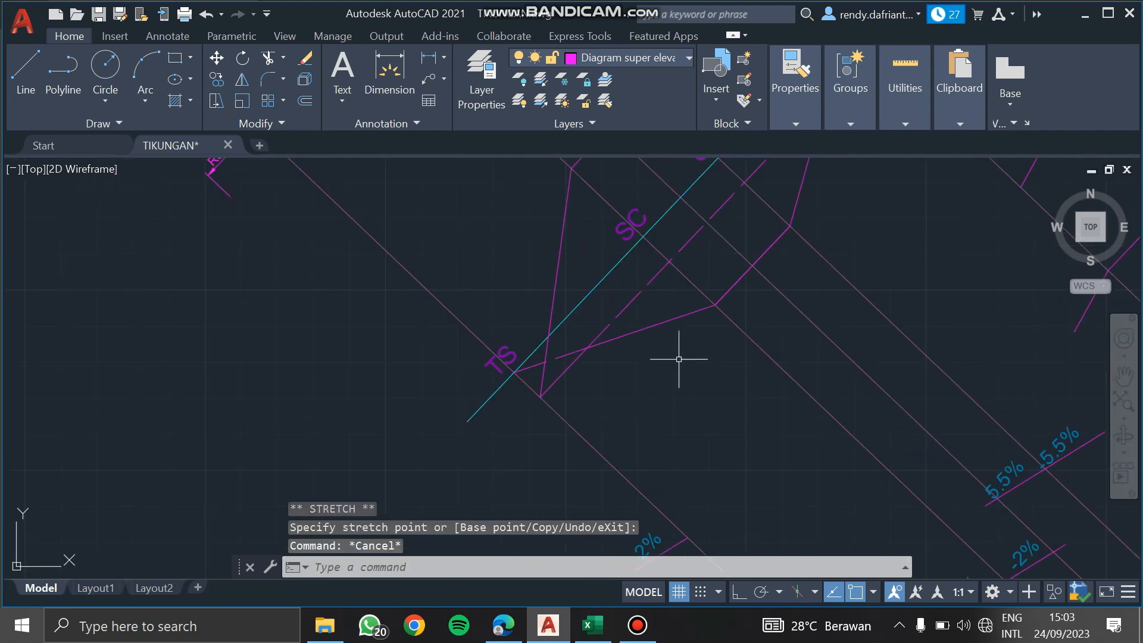
middle_drag(703, 352, 489, 464)
scroll(699, 355, down, 2)
scroll(607, 249, up, 4)
click(607, 247)
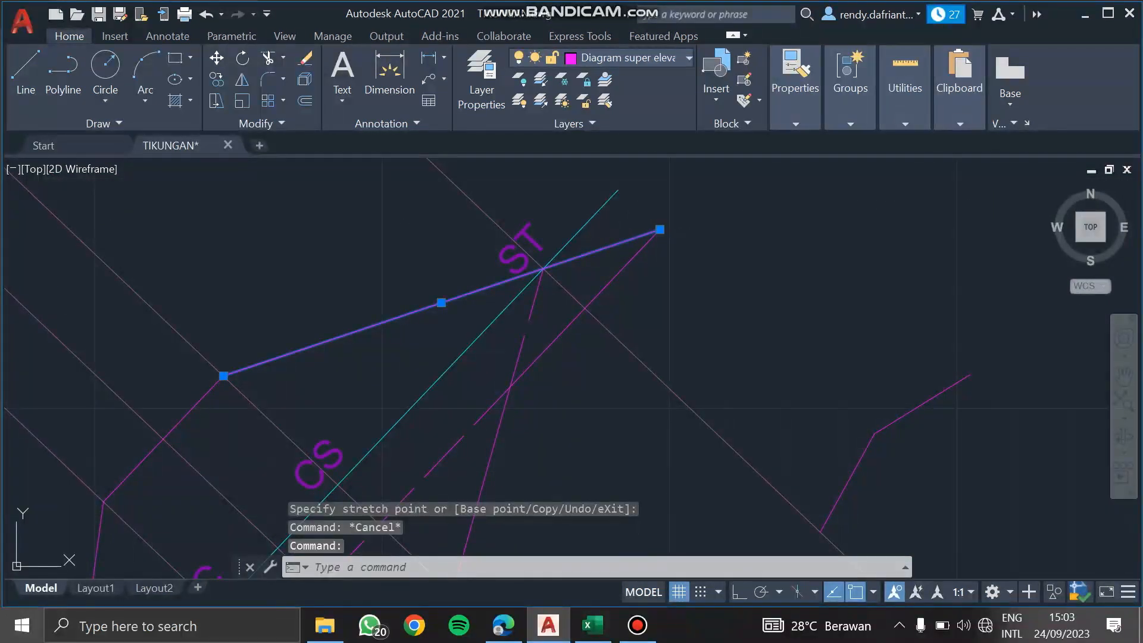
click(659, 229)
click(585, 308)
click(649, 240)
click(660, 229)
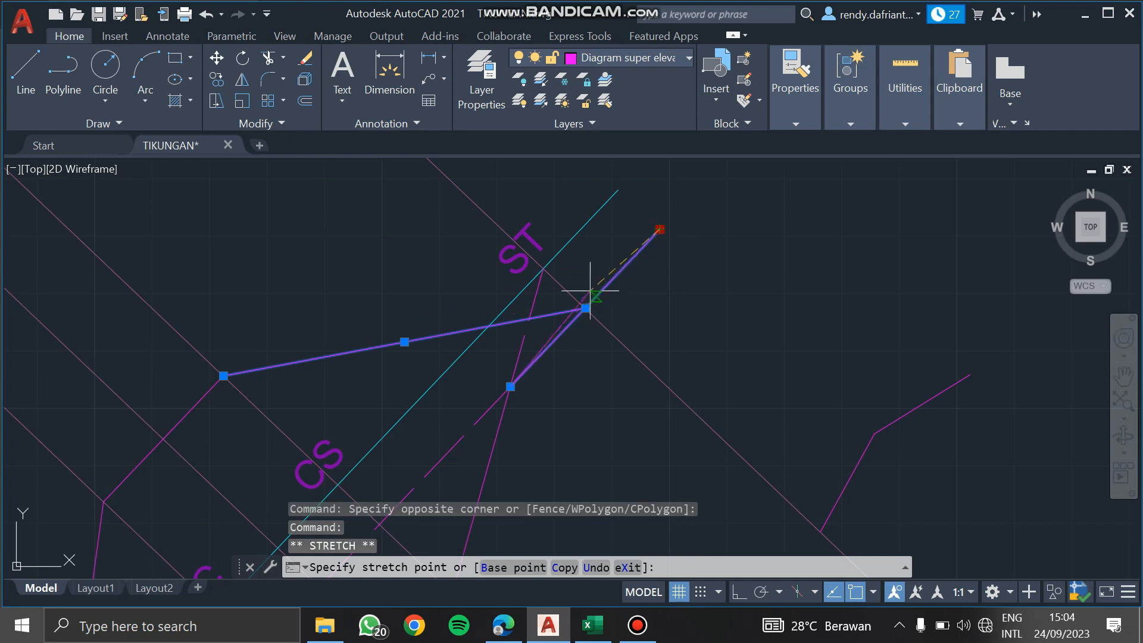
key(Escape)
Check the guideline's superelevation figure and erase the two inner-edge segments running from TS to the corner on the SC guide line.
scroll(605, 324, down, 5)
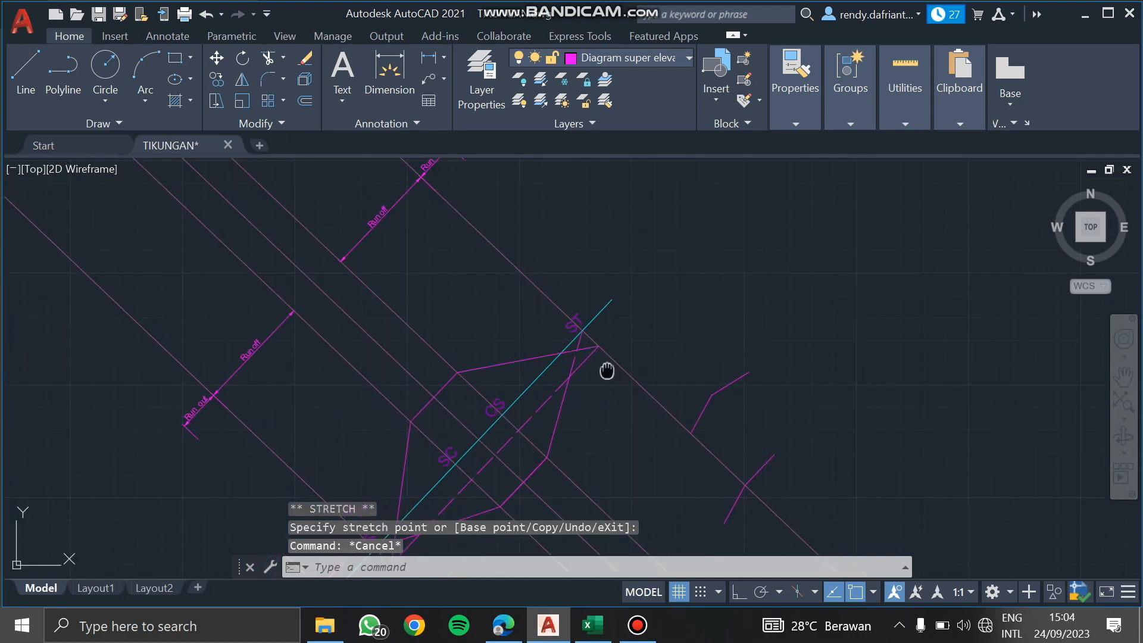
click(503, 625)
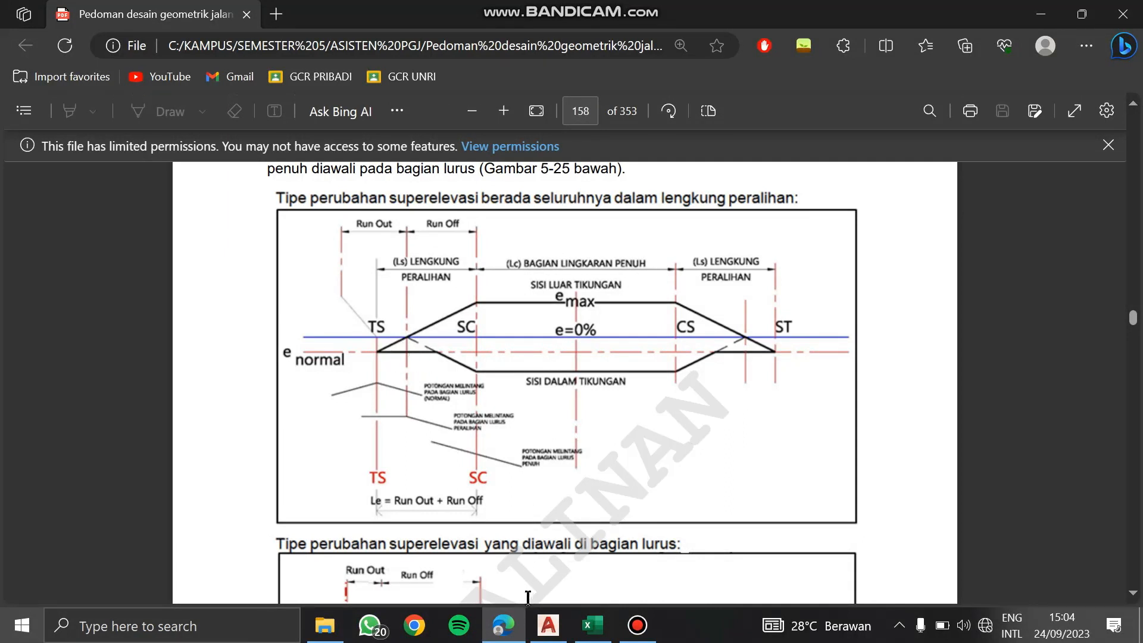
scroll(557, 500, down, 3)
scroll(556, 494, up, 3)
click(503, 625)
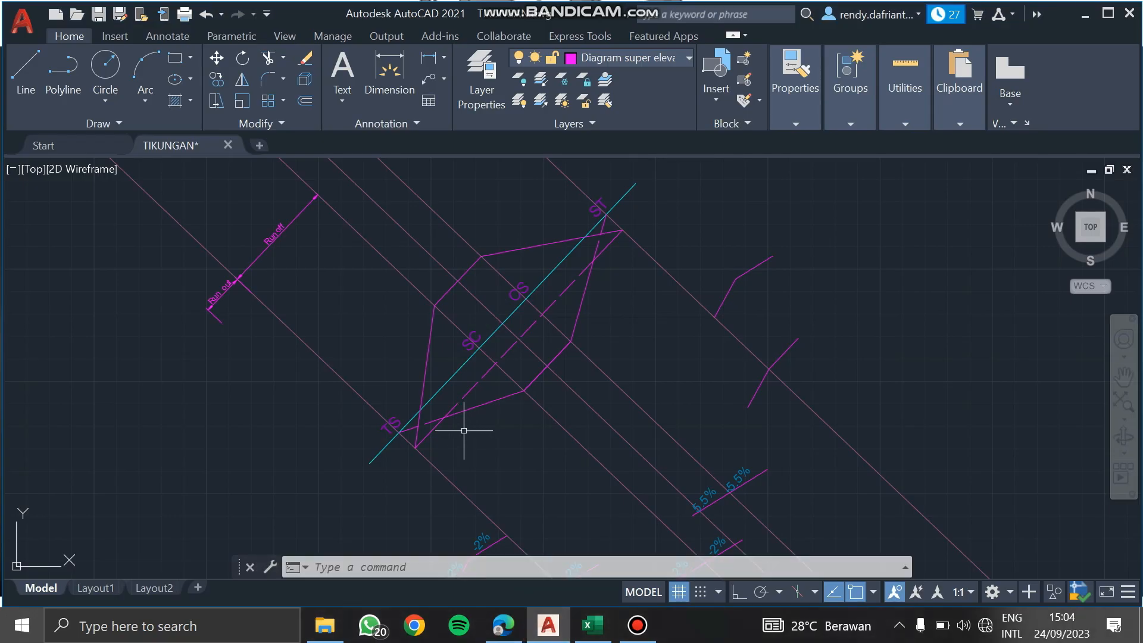
scroll(416, 443, up, 2)
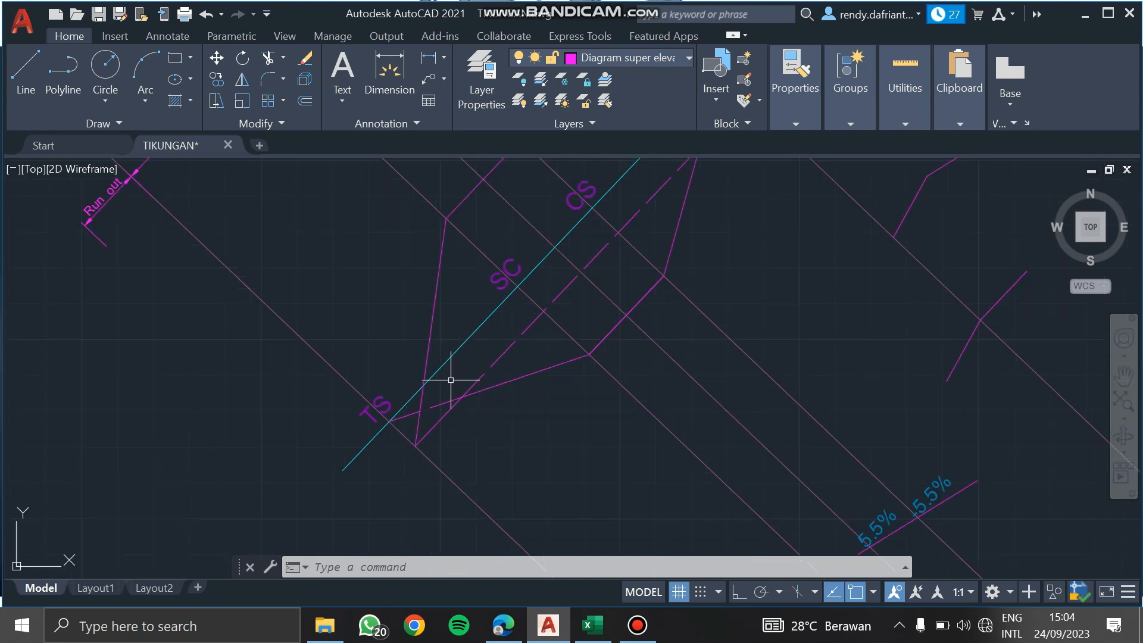
click(440, 408)
scroll(426, 417, up, 5)
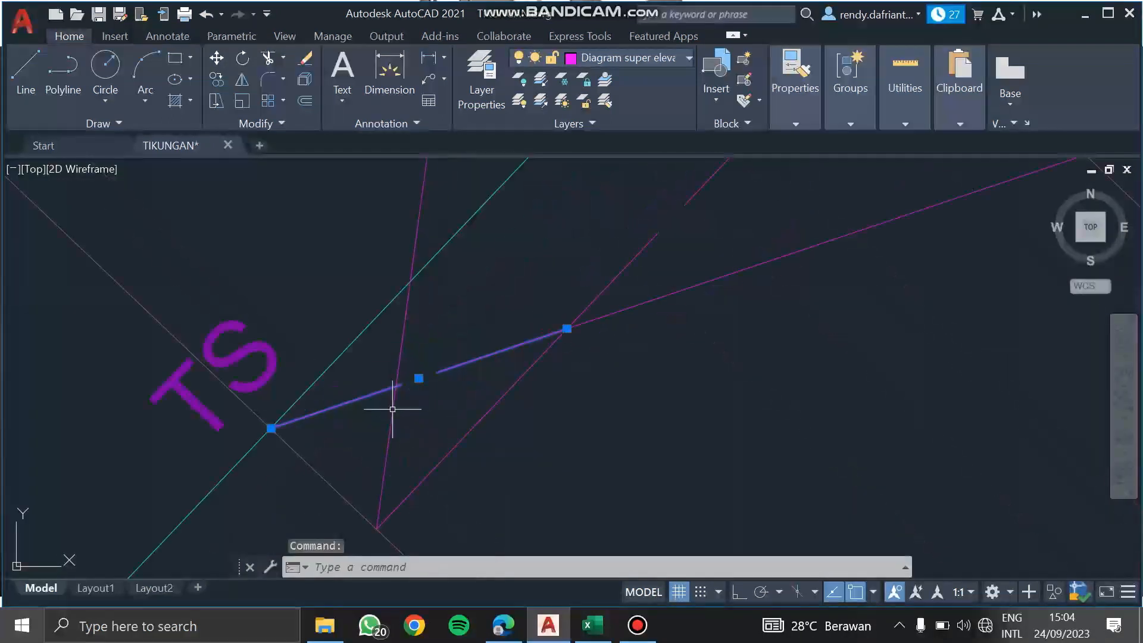
key(Escape)
scroll(582, 322, down, 4)
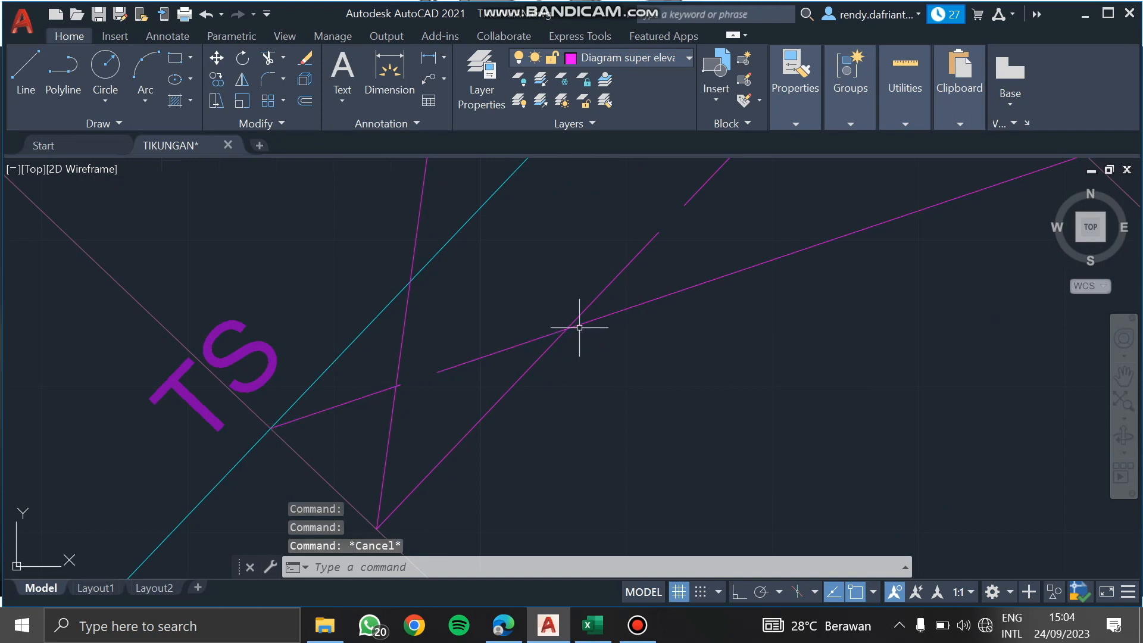
click(753, 291)
click(630, 334)
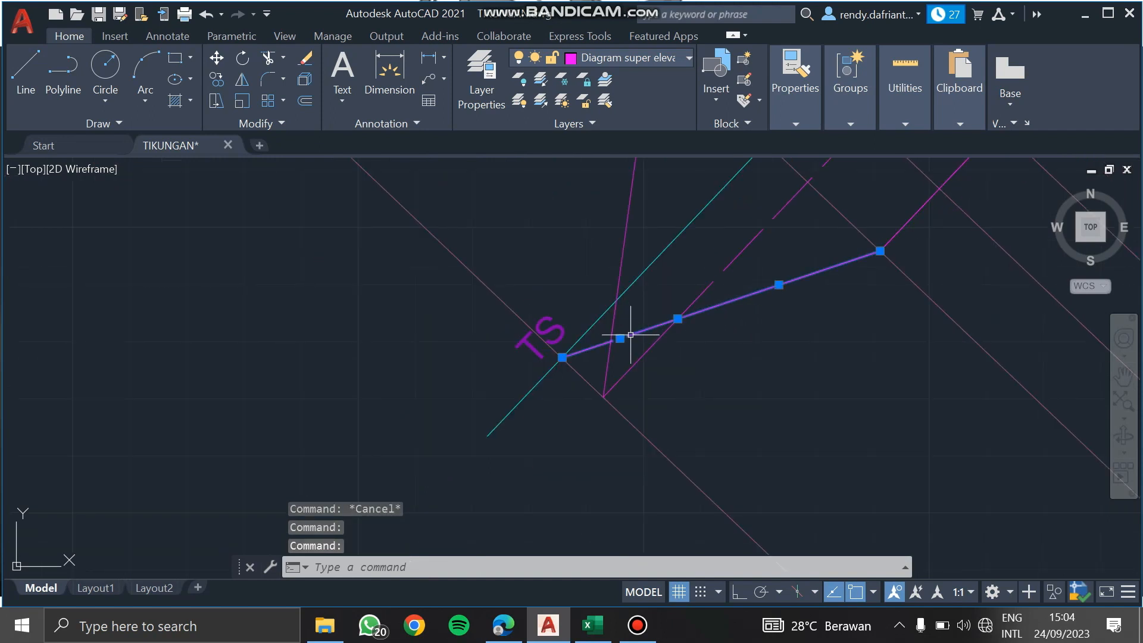
key(Return)
Erase the two inner-edge segments running from ST to the corner on the CS guide line.
scroll(772, 347, down, 3)
click(650, 328)
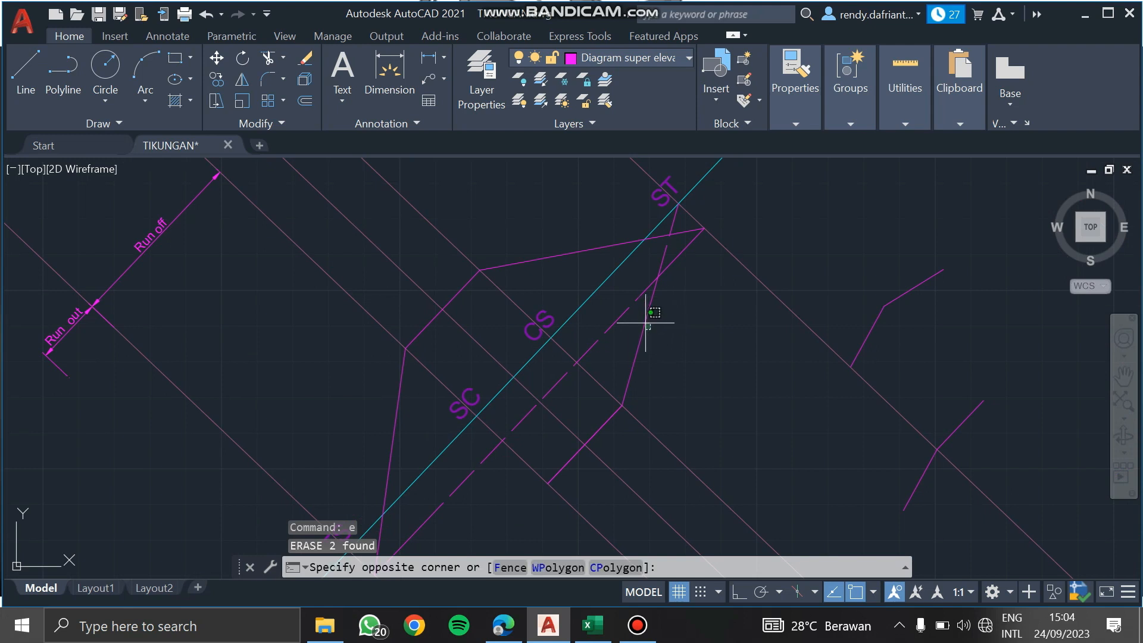
click(665, 247)
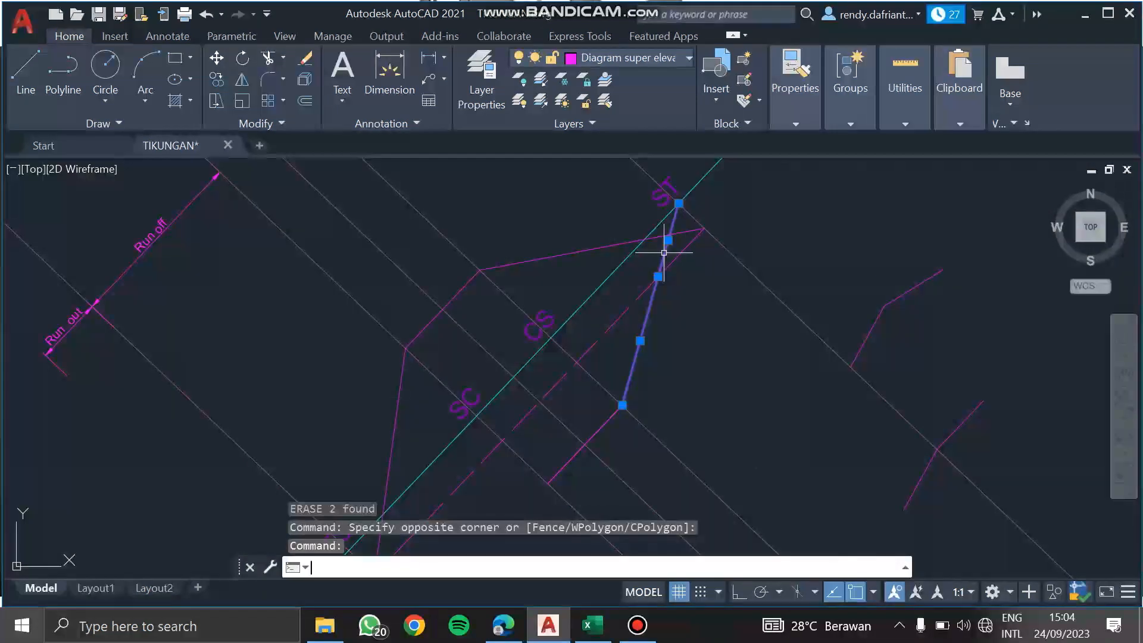
text(e)
key(Return)
Draw a line from the inner edge's corner on the SC guide line to where the outer-edge slope line crosses the cyan zero line near TS.
middle_drag(666, 383, 676, 360)
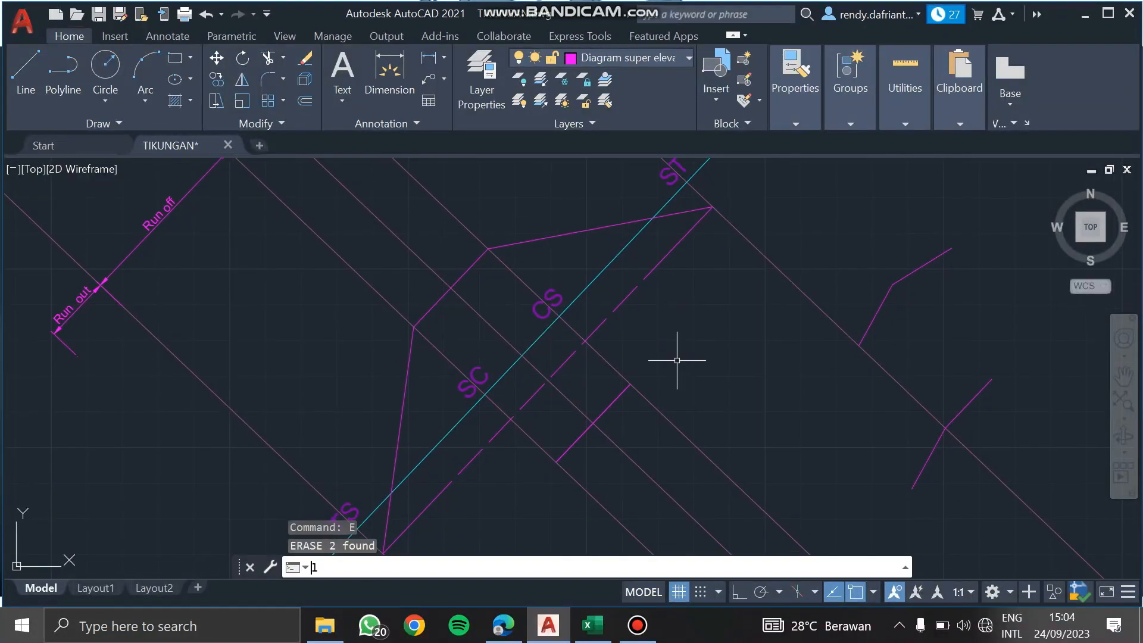
text(l)
key(Return)
click(556, 462)
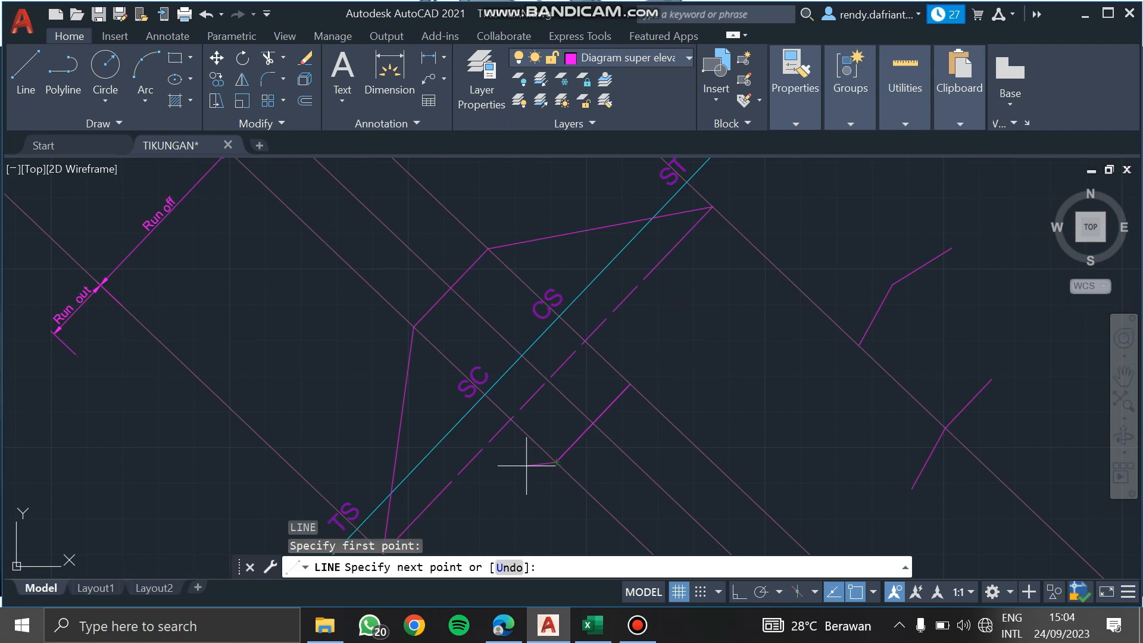
middle_drag(419, 481, 433, 405)
scroll(409, 433, up, 5)
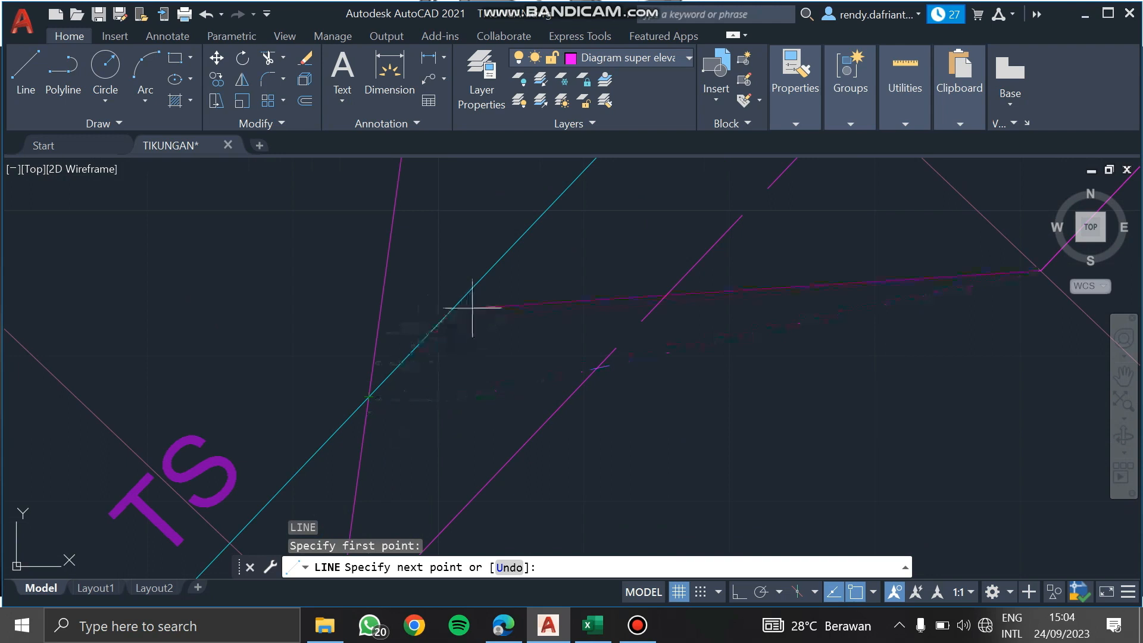
scroll(452, 413, down, 5)
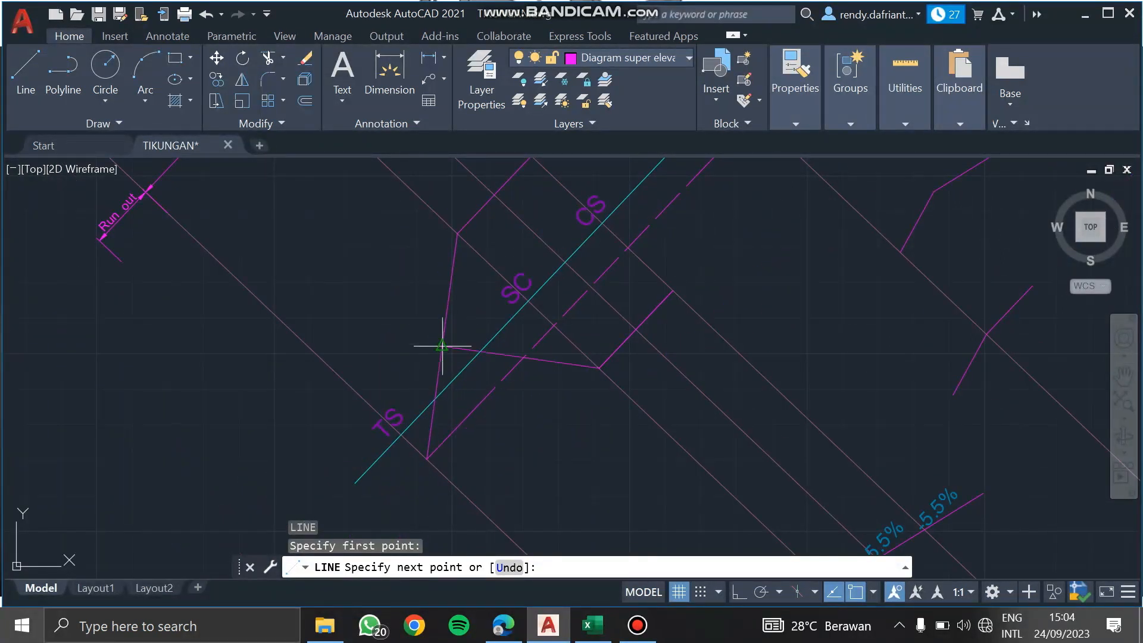
click(435, 399)
key(Return)
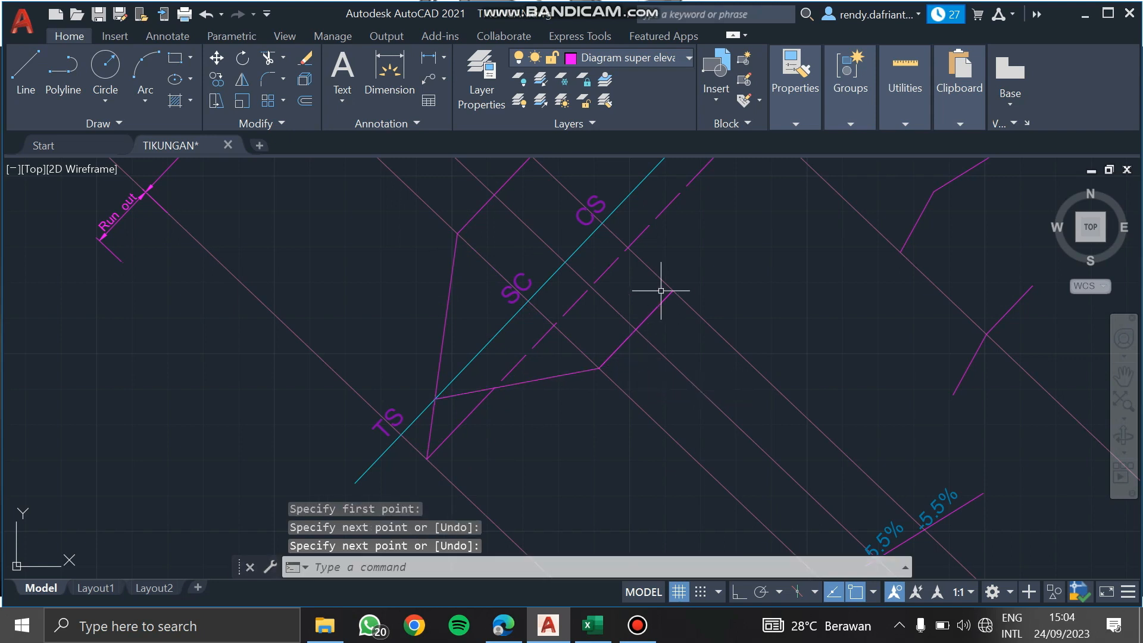
Draw a line from the inner edge's corner on the CS guide line to where the outer-edge slope line crosses the cyan zero line near ST.
key(Return)
click(670, 294)
scroll(682, 328, up, 2)
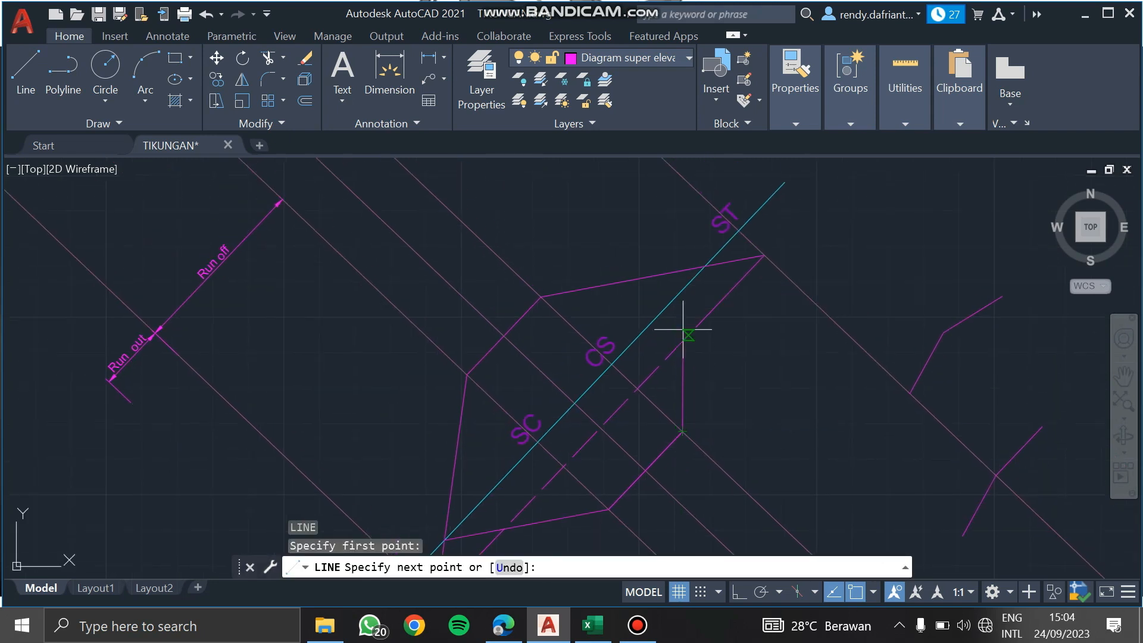
click(705, 266)
key(Return)
Examine the cross-slope sketches below TS and compare them with the guideline's superelevation figure.
scroll(741, 351, down, 5)
middle_drag(734, 403, 591, 326)
scroll(554, 369, up, 5)
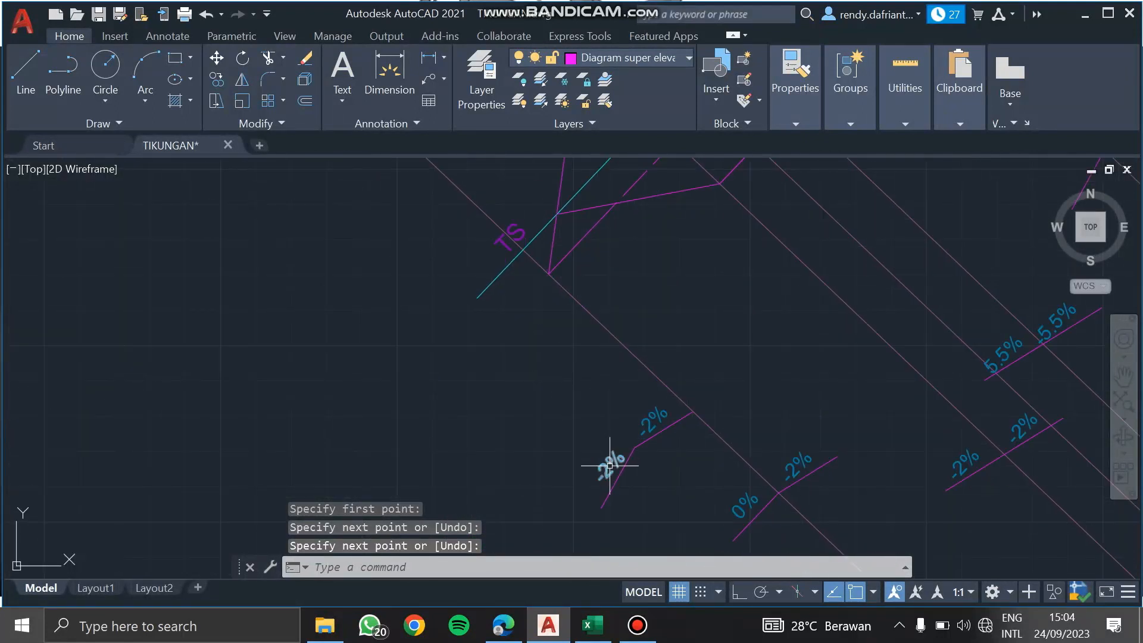
click(628, 452)
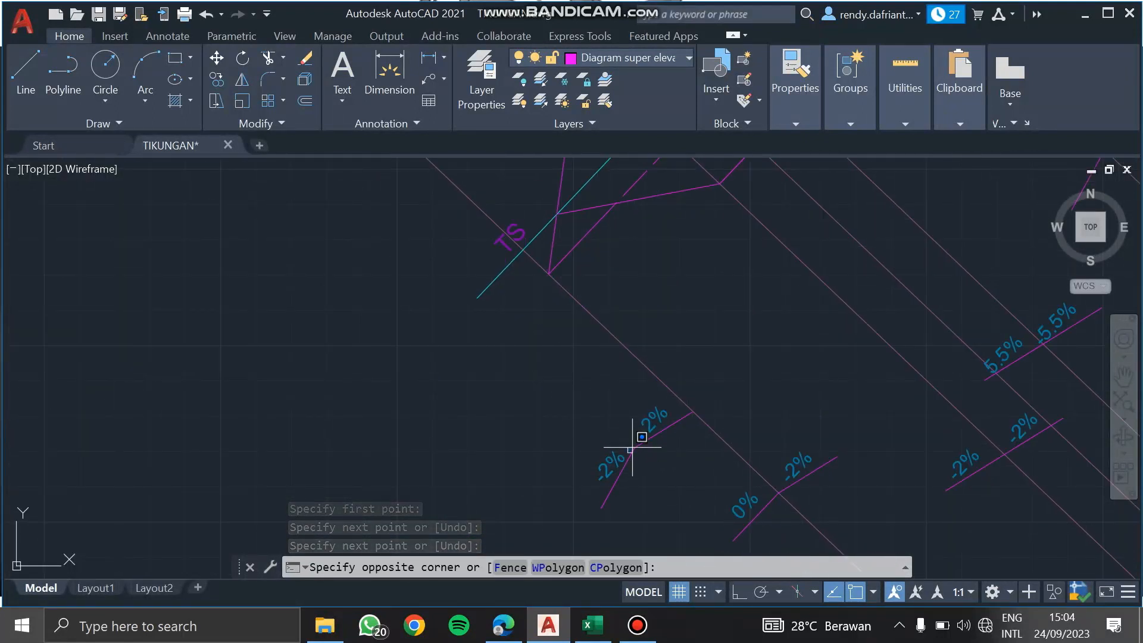
click(710, 392)
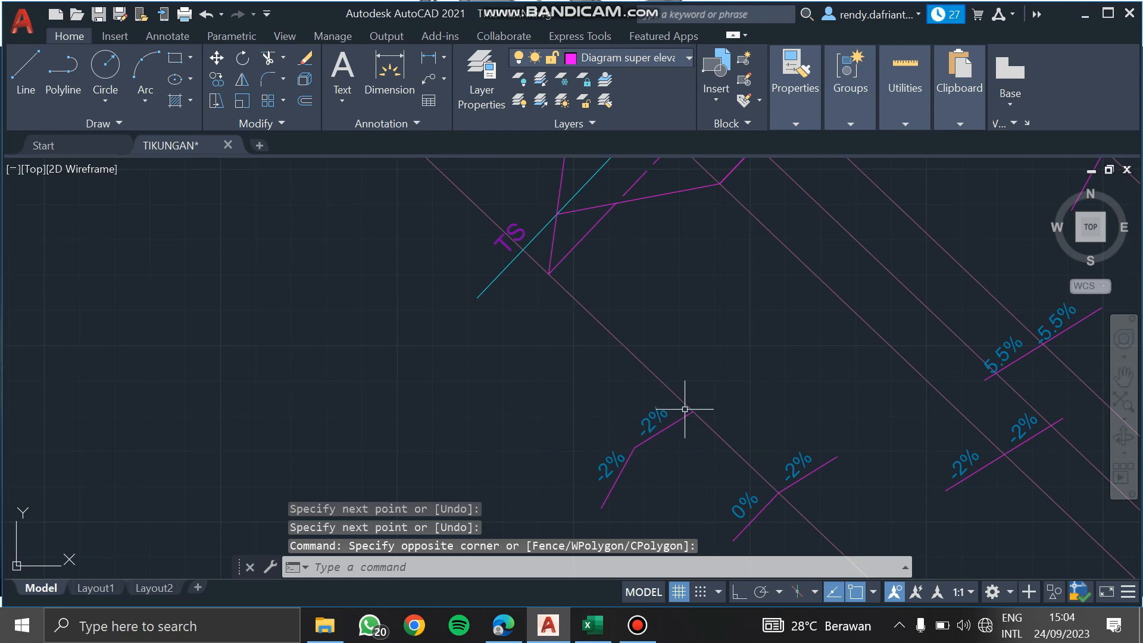
scroll(766, 456, down, 3)
scroll(773, 498, up, 3)
scroll(773, 498, down, 3)
mouse_move(773, 485)
middle_down()
mouse_move(767, 476)
mouse_move(734, 494)
middle_up()
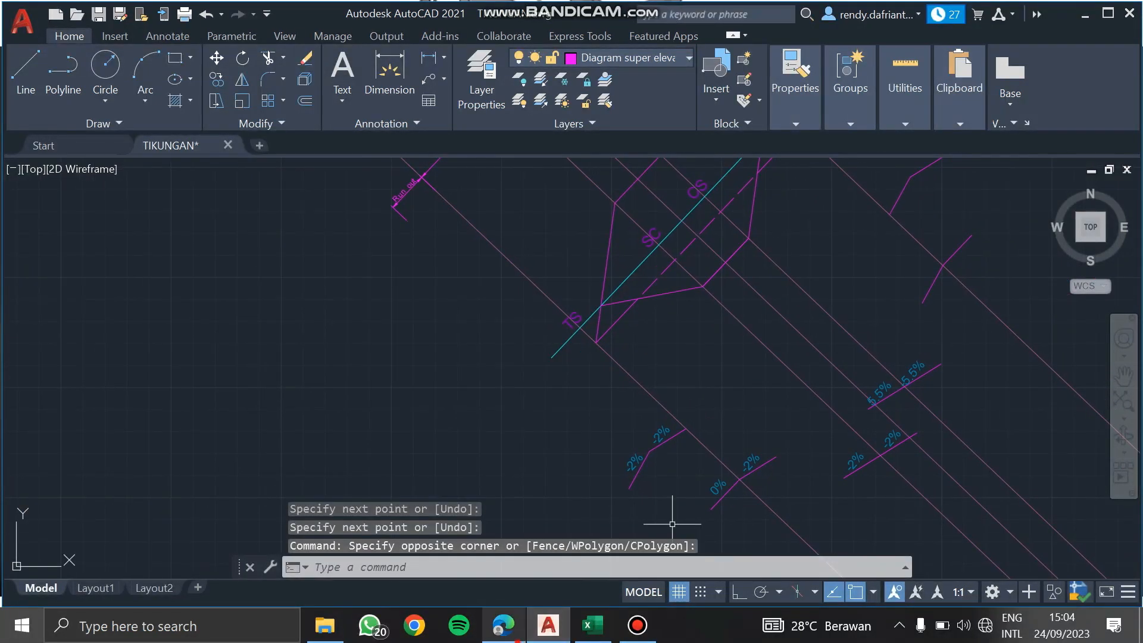
click(504, 625)
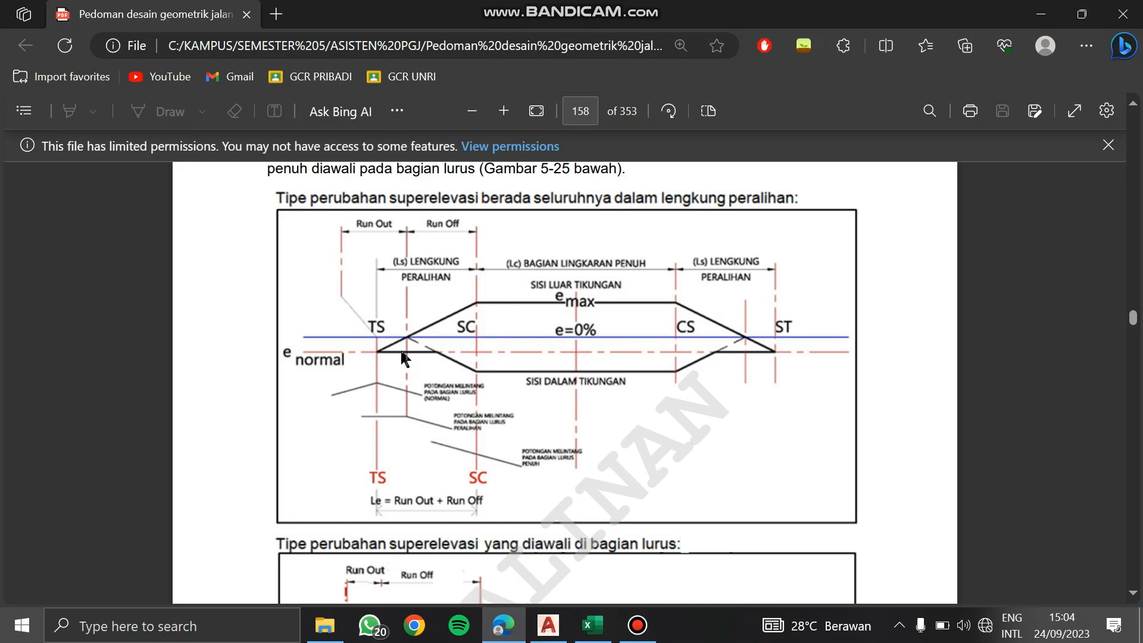
click(504, 625)
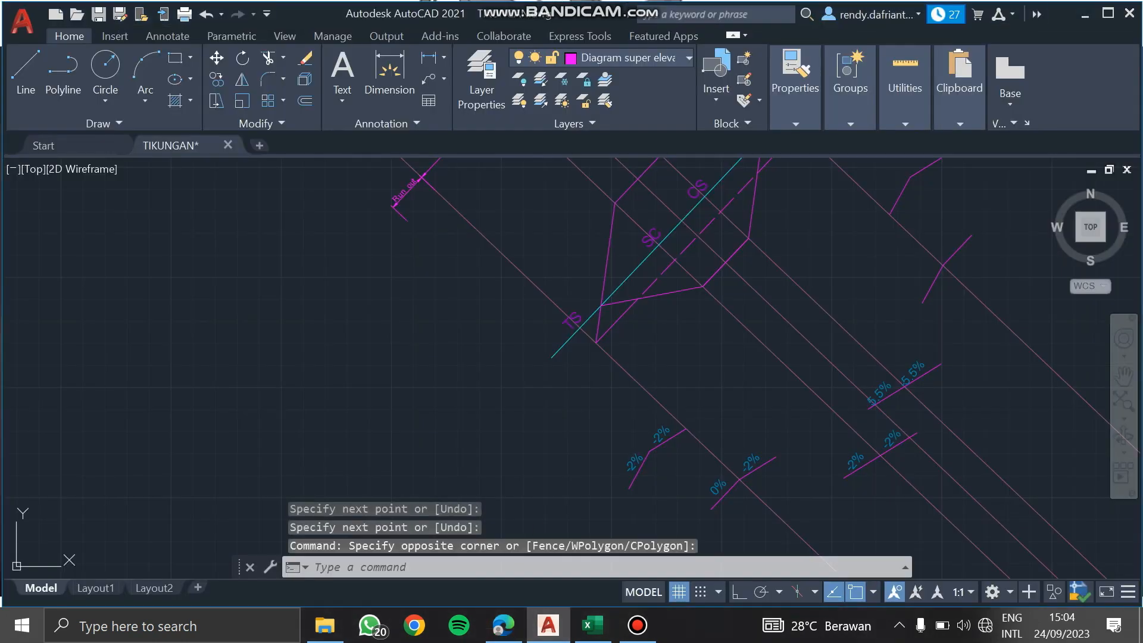
Copy the TS guide line to the point where the outer-edge slope line crosses the cyan zero line near TS.
scroll(601, 305, up, 3)
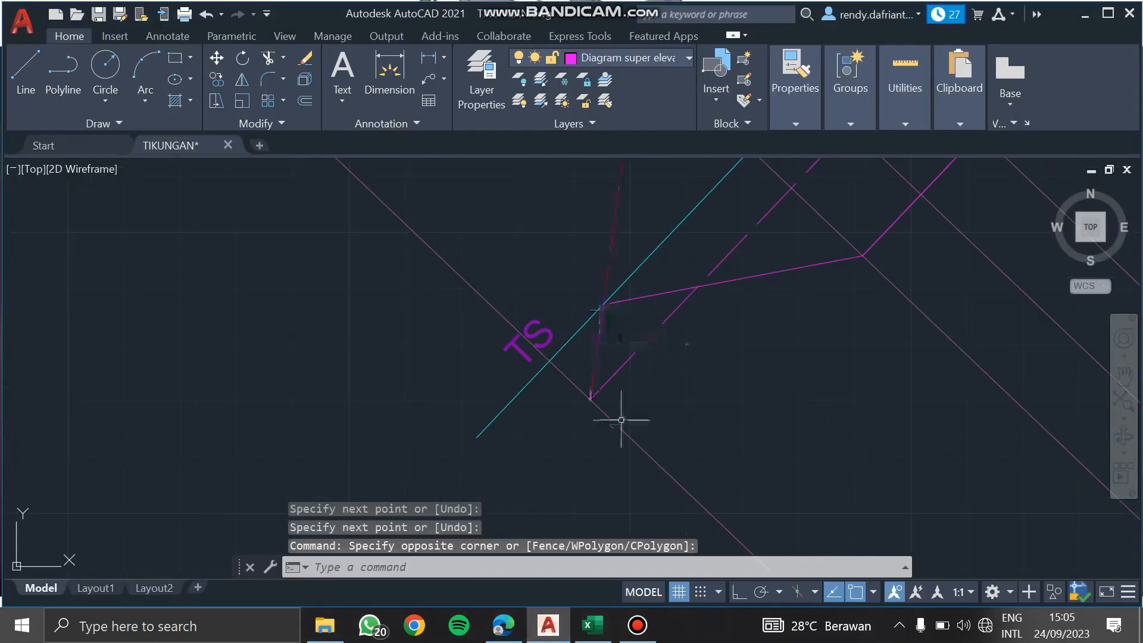
key(Escape)
text(co)
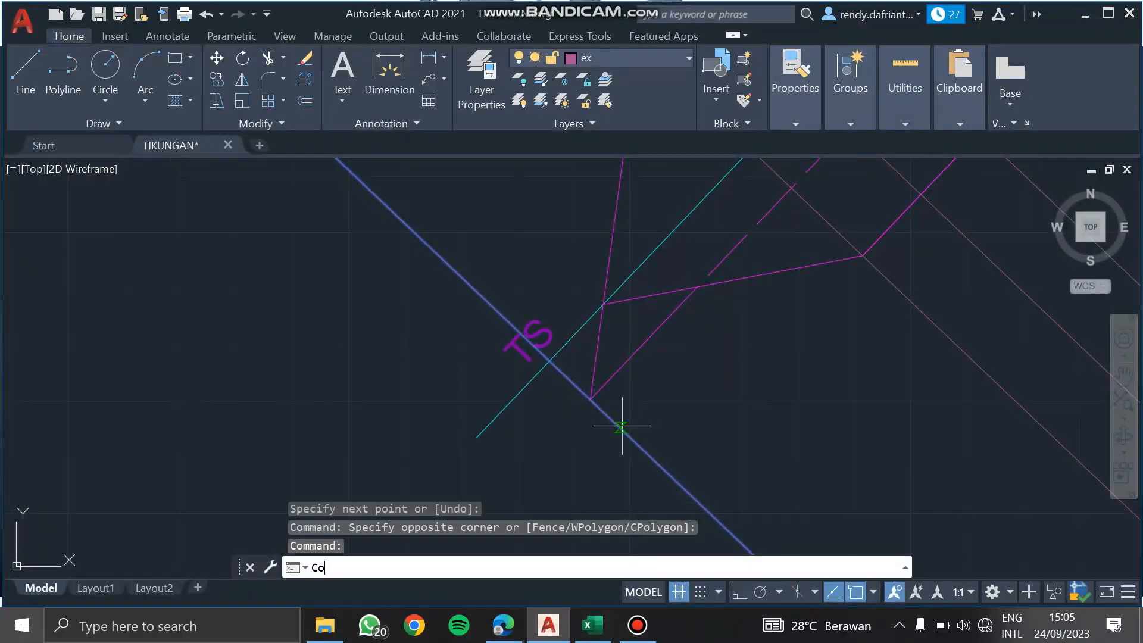
key(Return)
click(550, 360)
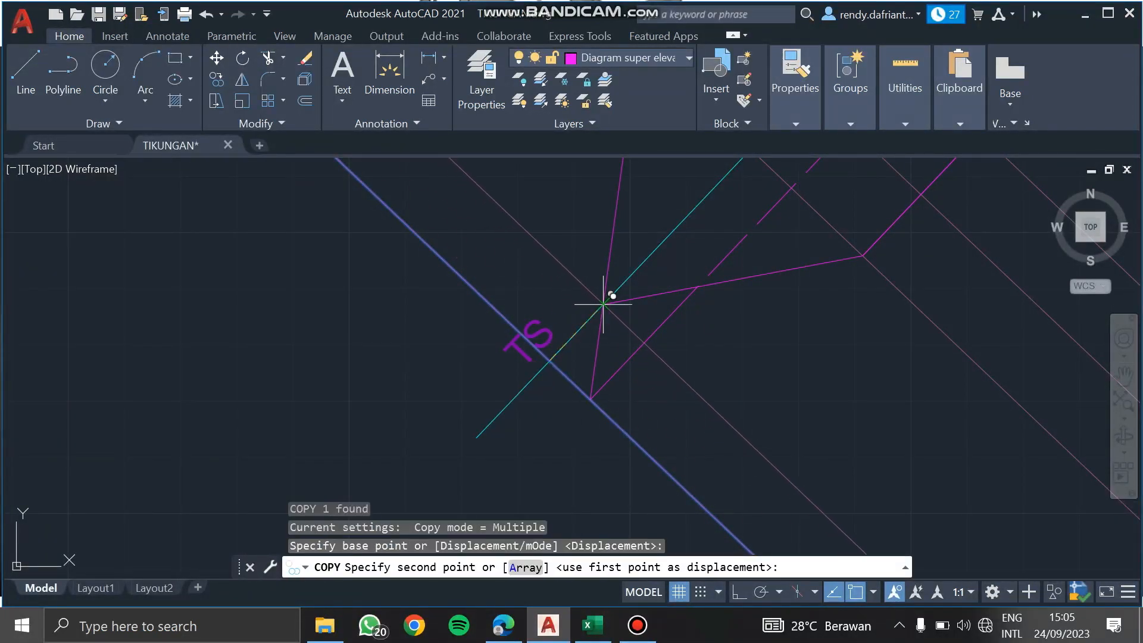
click(668, 319)
key(Escape)
scroll(668, 319, down, 3)
mouse_move(663, 365)
middle_down()
mouse_move(733, 379)
mouse_move(605, 365)
middle_up()
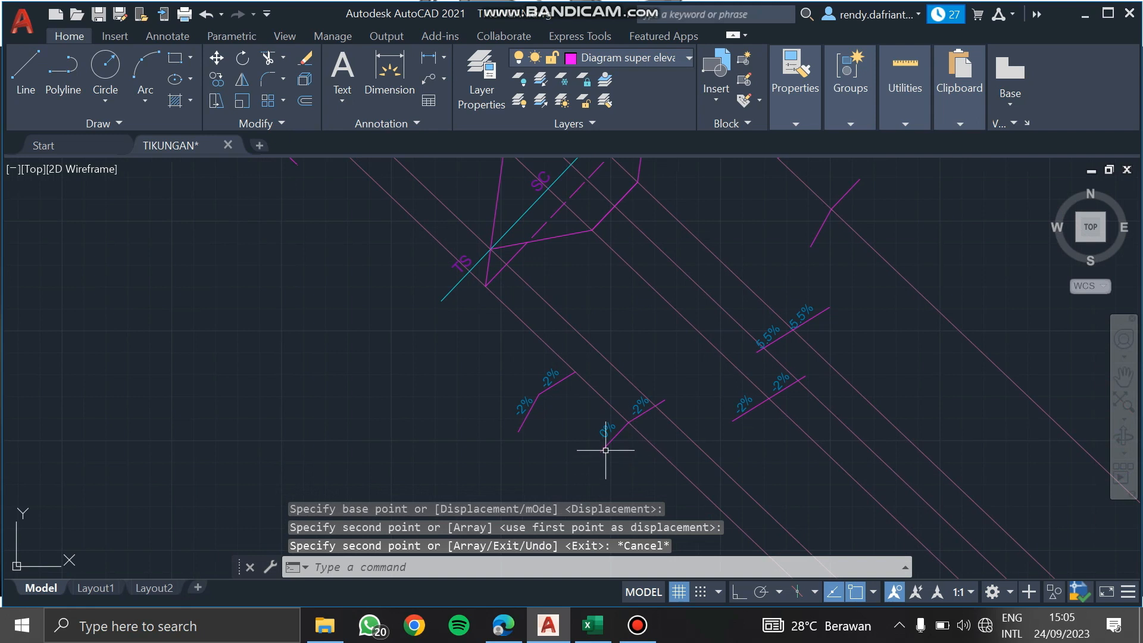
scroll(613, 435, up, 2)
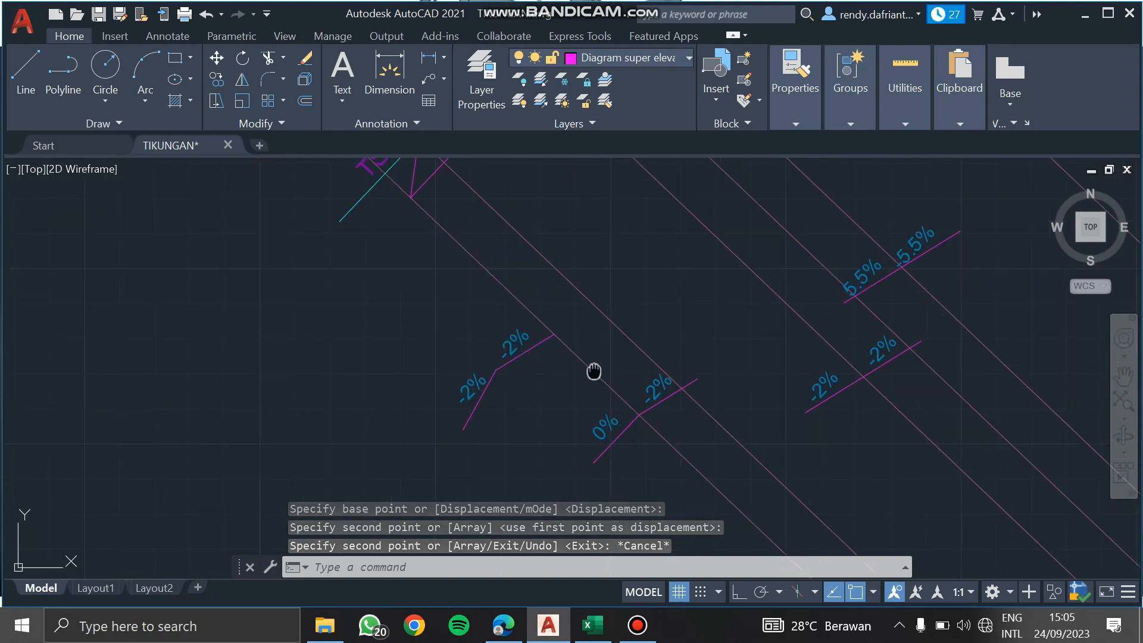
middle_drag(594, 373, 698, 533)
click(625, 392)
key(Escape)
Copy the ST guide line to the point where the outer-edge slope line crosses the cyan zero line near ST.
scroll(795, 393, down, 2)
middle_drag(763, 413, 650, 516)
click(773, 311)
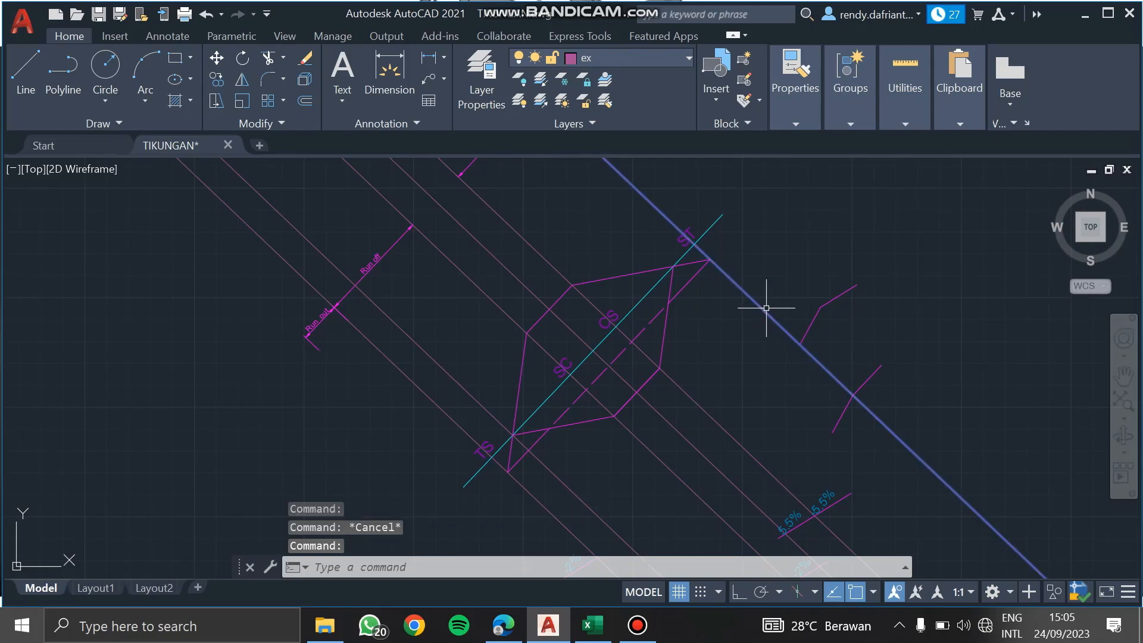
text(co)
key(Return)
scroll(693, 253, up, 4)
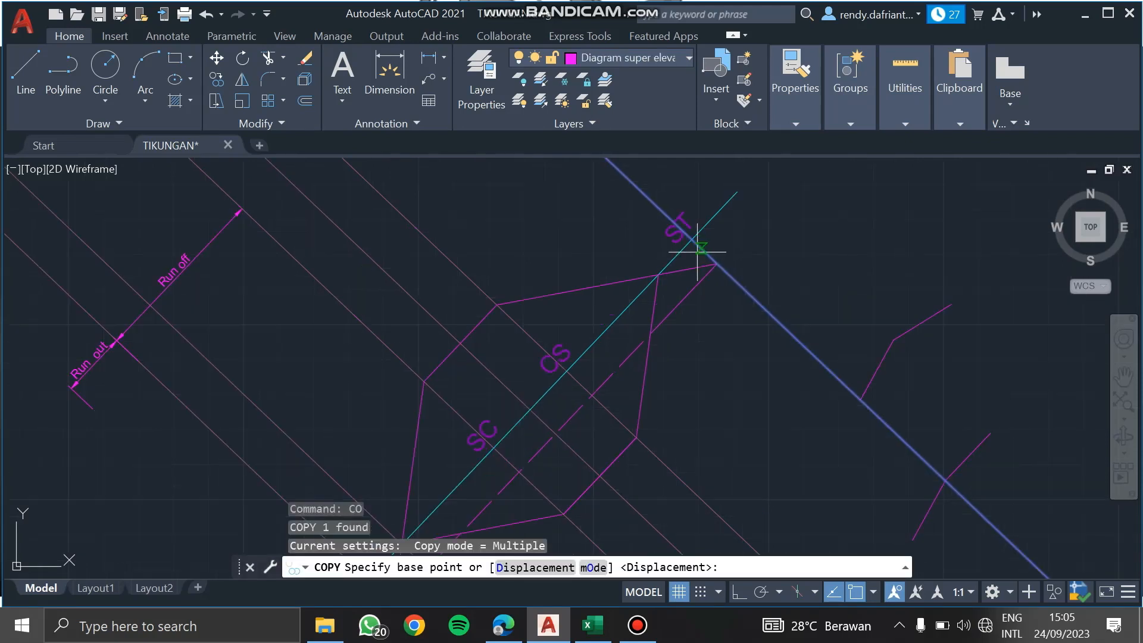
click(681, 221)
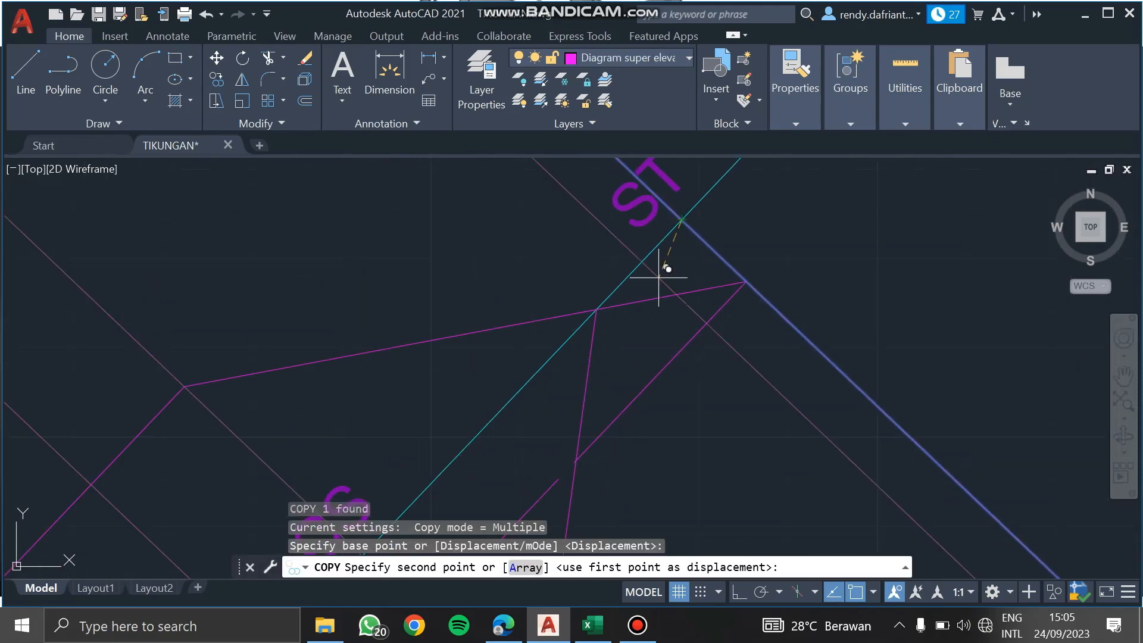
click(602, 301)
key(Escape)
Examine how the cross-slope sketches line up with the copied guide lines, selecting the guide line copied beside TS.
scroll(602, 302, down, 5)
middle_drag(602, 302, 489, 230)
middle_drag(606, 436, 635, 348)
scroll(402, 441, up, 4)
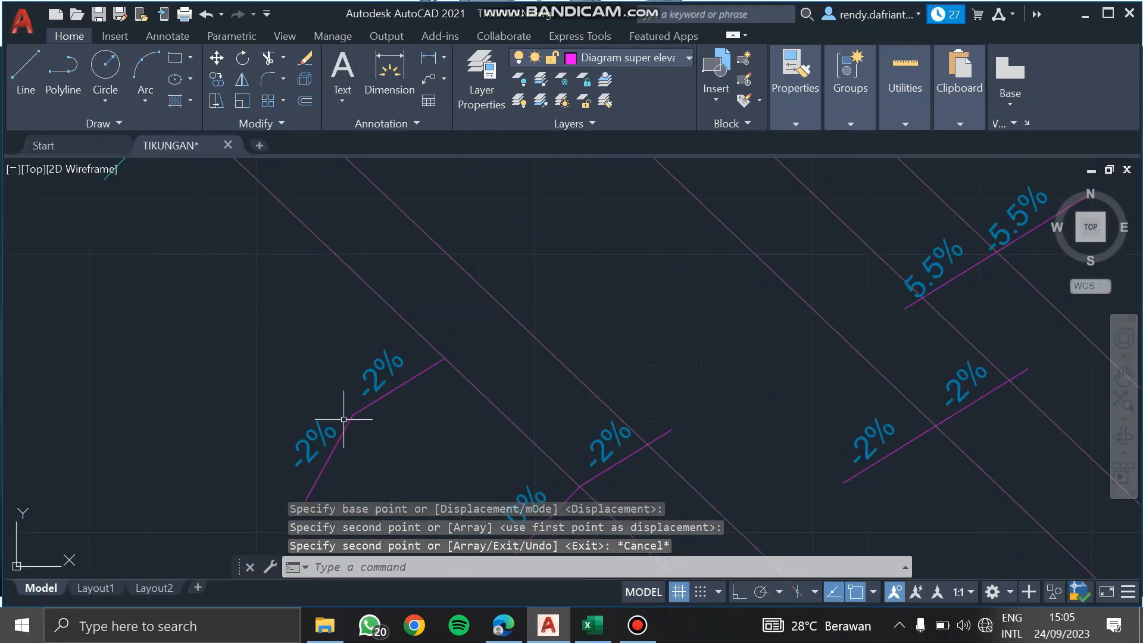
key(Escape)
middle_drag(500, 444, 483, 333)
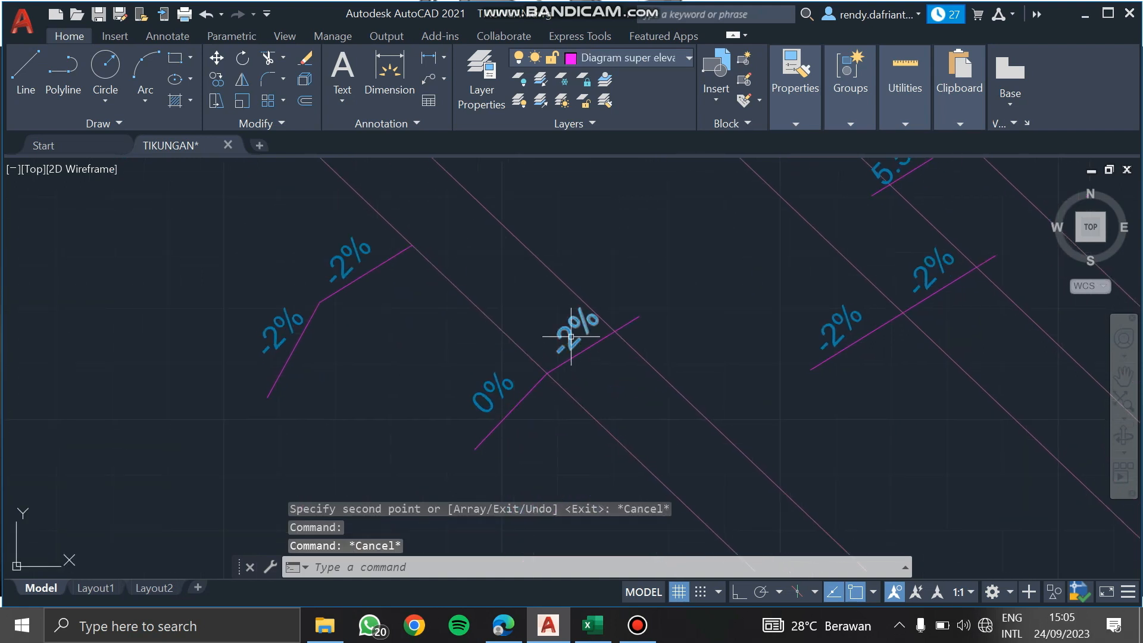
click(555, 278)
scroll(725, 363, down, 7)
middle_drag(721, 357, 689, 434)
scroll(724, 464, up, 5)
middle_drag(764, 343, 740, 440)
middle_drag(710, 375, 713, 410)
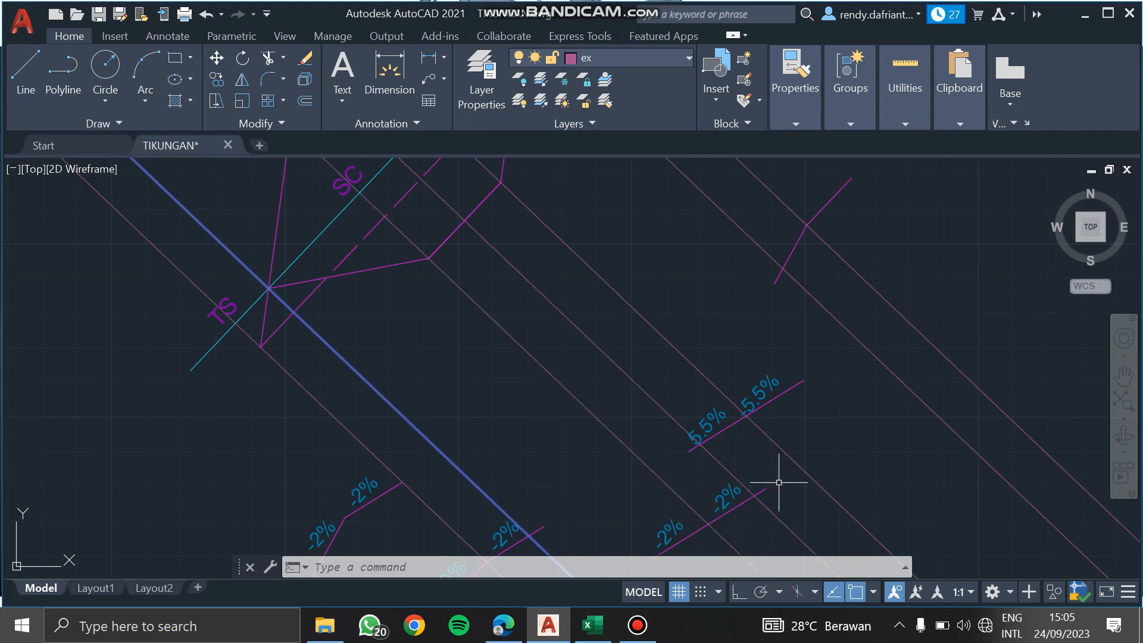
scroll(719, 423, down, 3)
scroll(535, 336, up, 5)
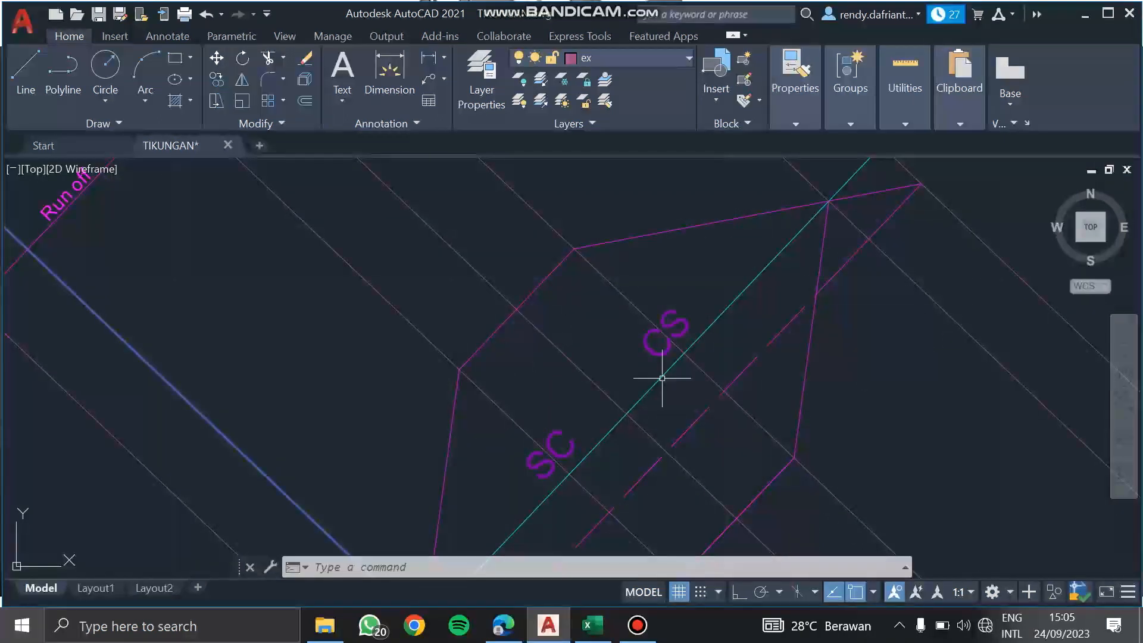